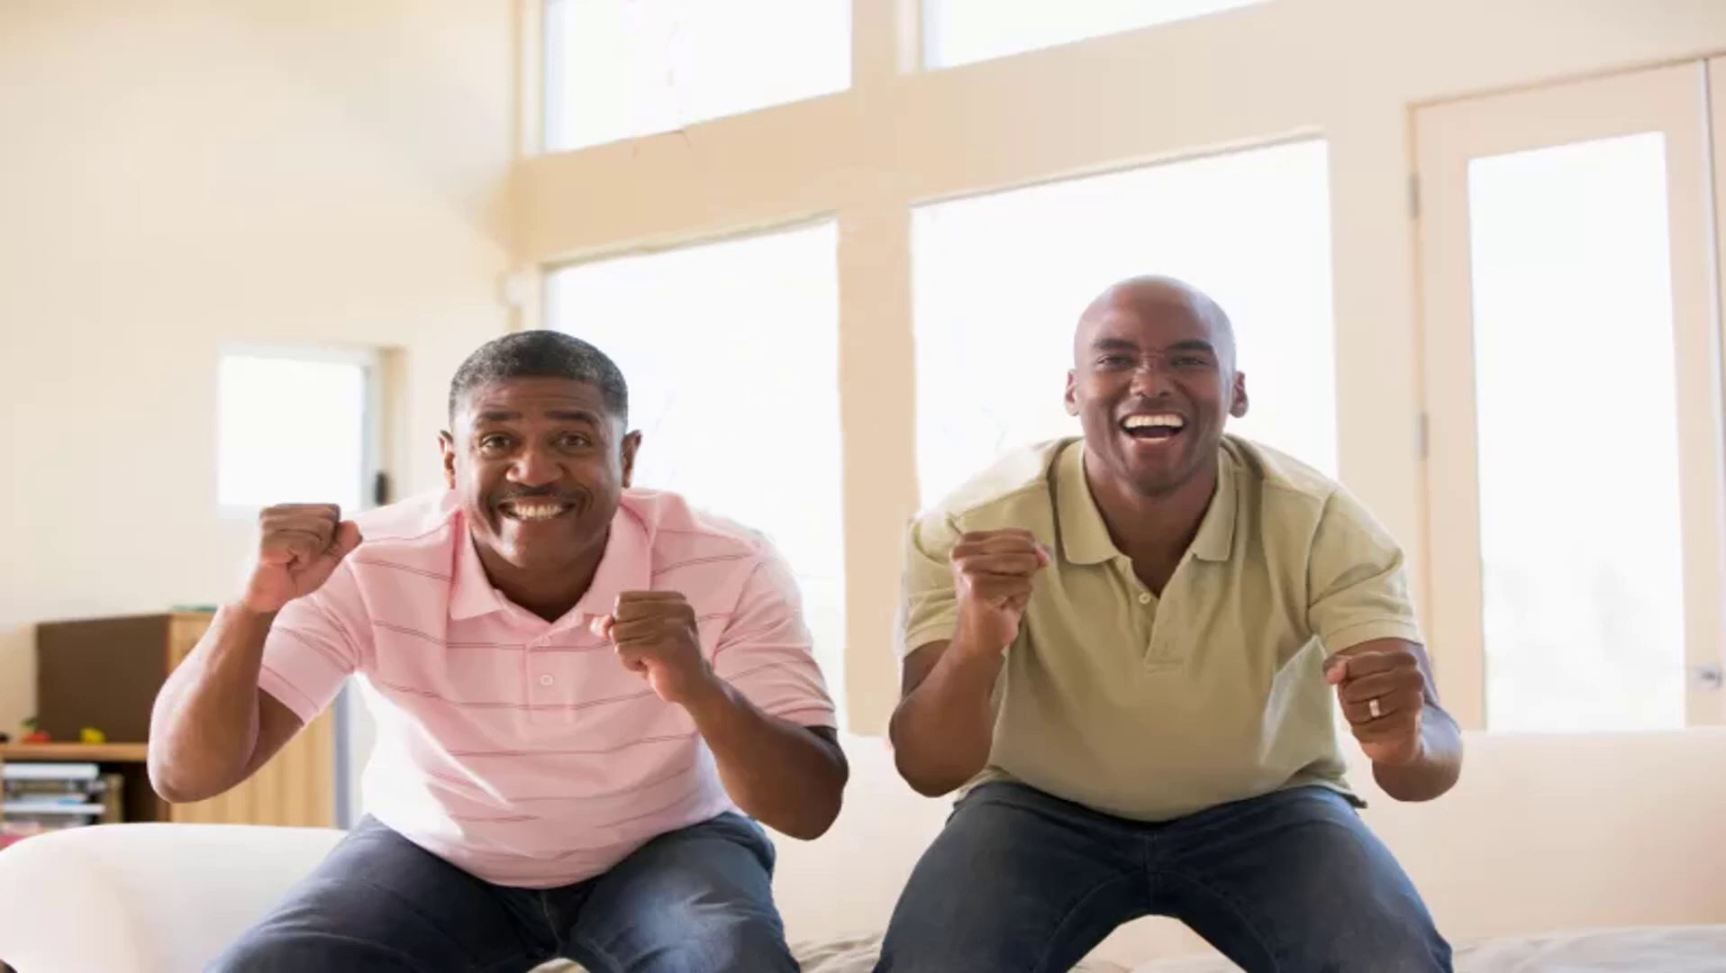
Copy the photo of the two cheering men and the jumping boy from the web results and switch to Photoshop.
{"action": "right_click", "coordinate": [486, 438]}
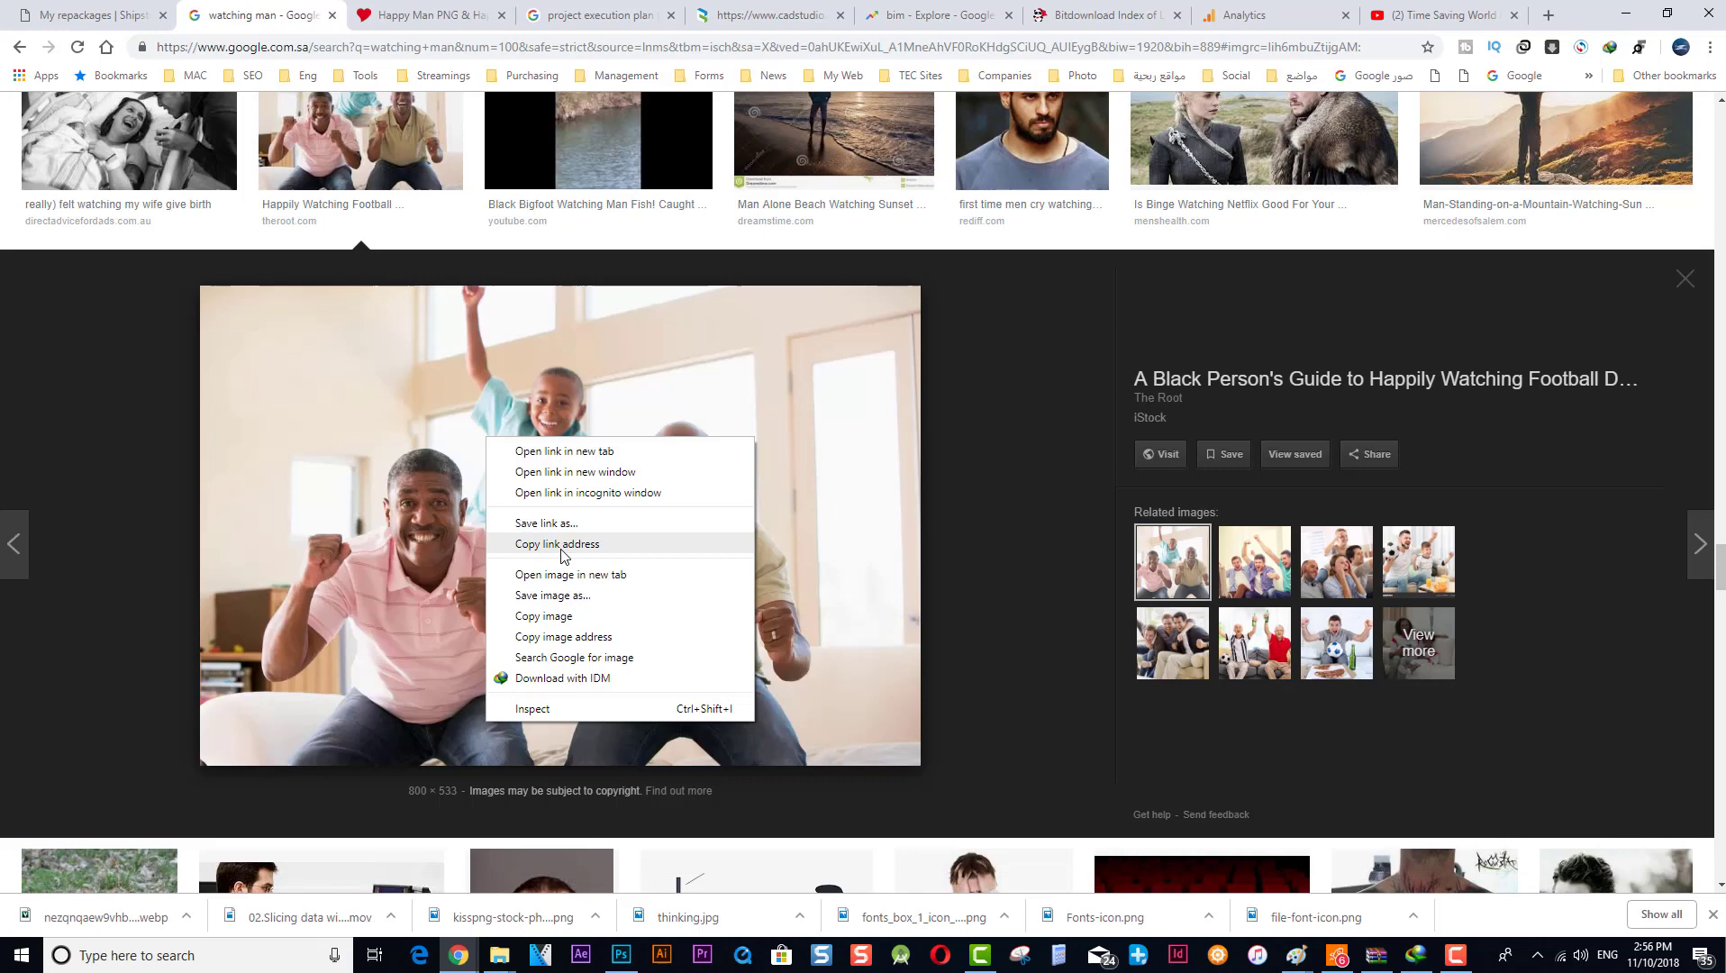
{"action": "left_click", "coordinate": [570, 619]}
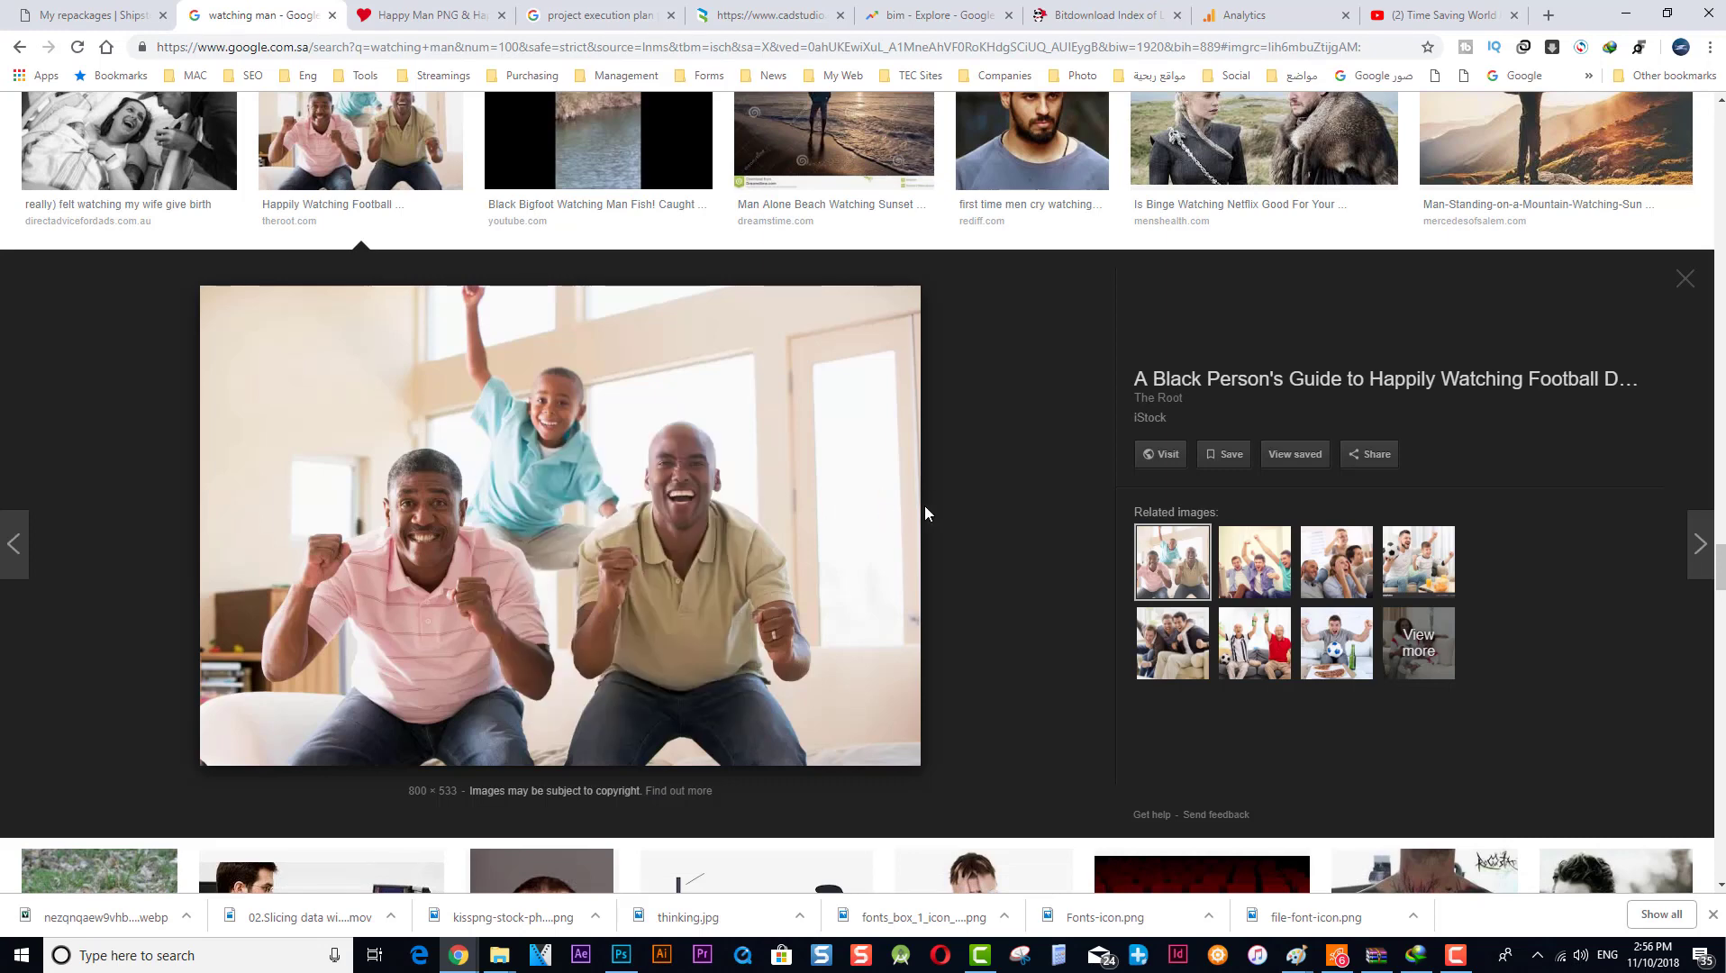
{"action": "left_click", "coordinate": [621, 956]}
Create a new document from the 800 x 533 px, 72 ppi Clipboard preset and paste the copied photo into it.
{"action": "left_click", "coordinate": [50, 12]}
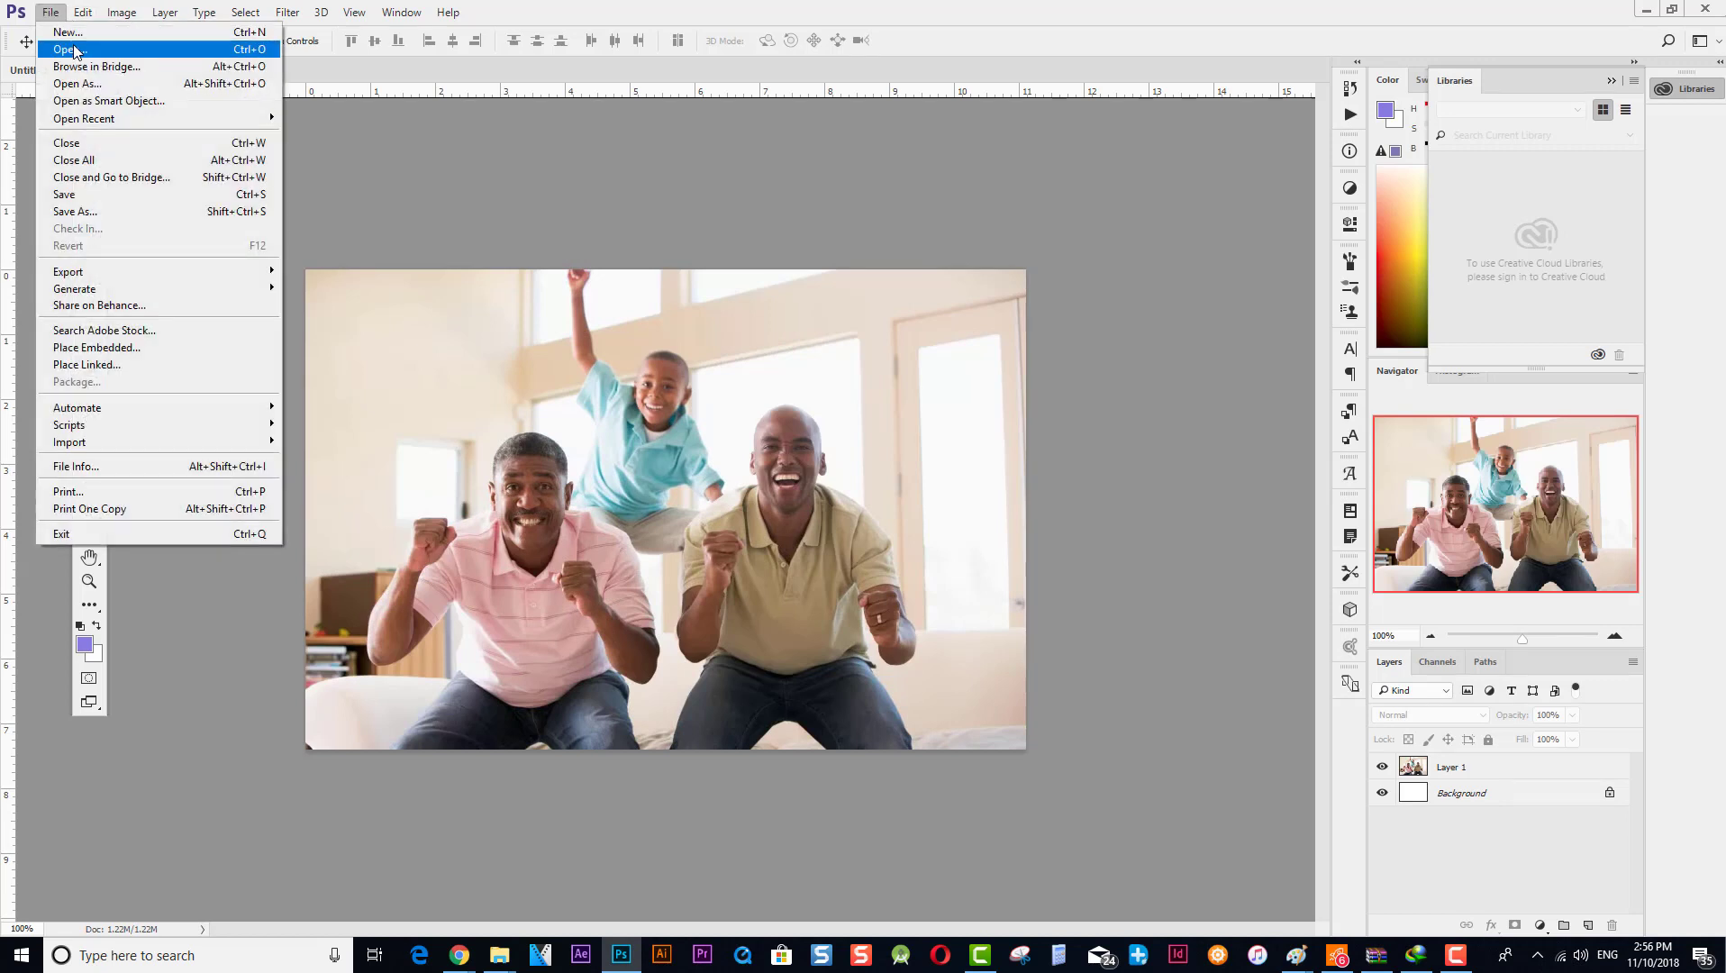
{"action": "left_click", "coordinate": [94, 30]}
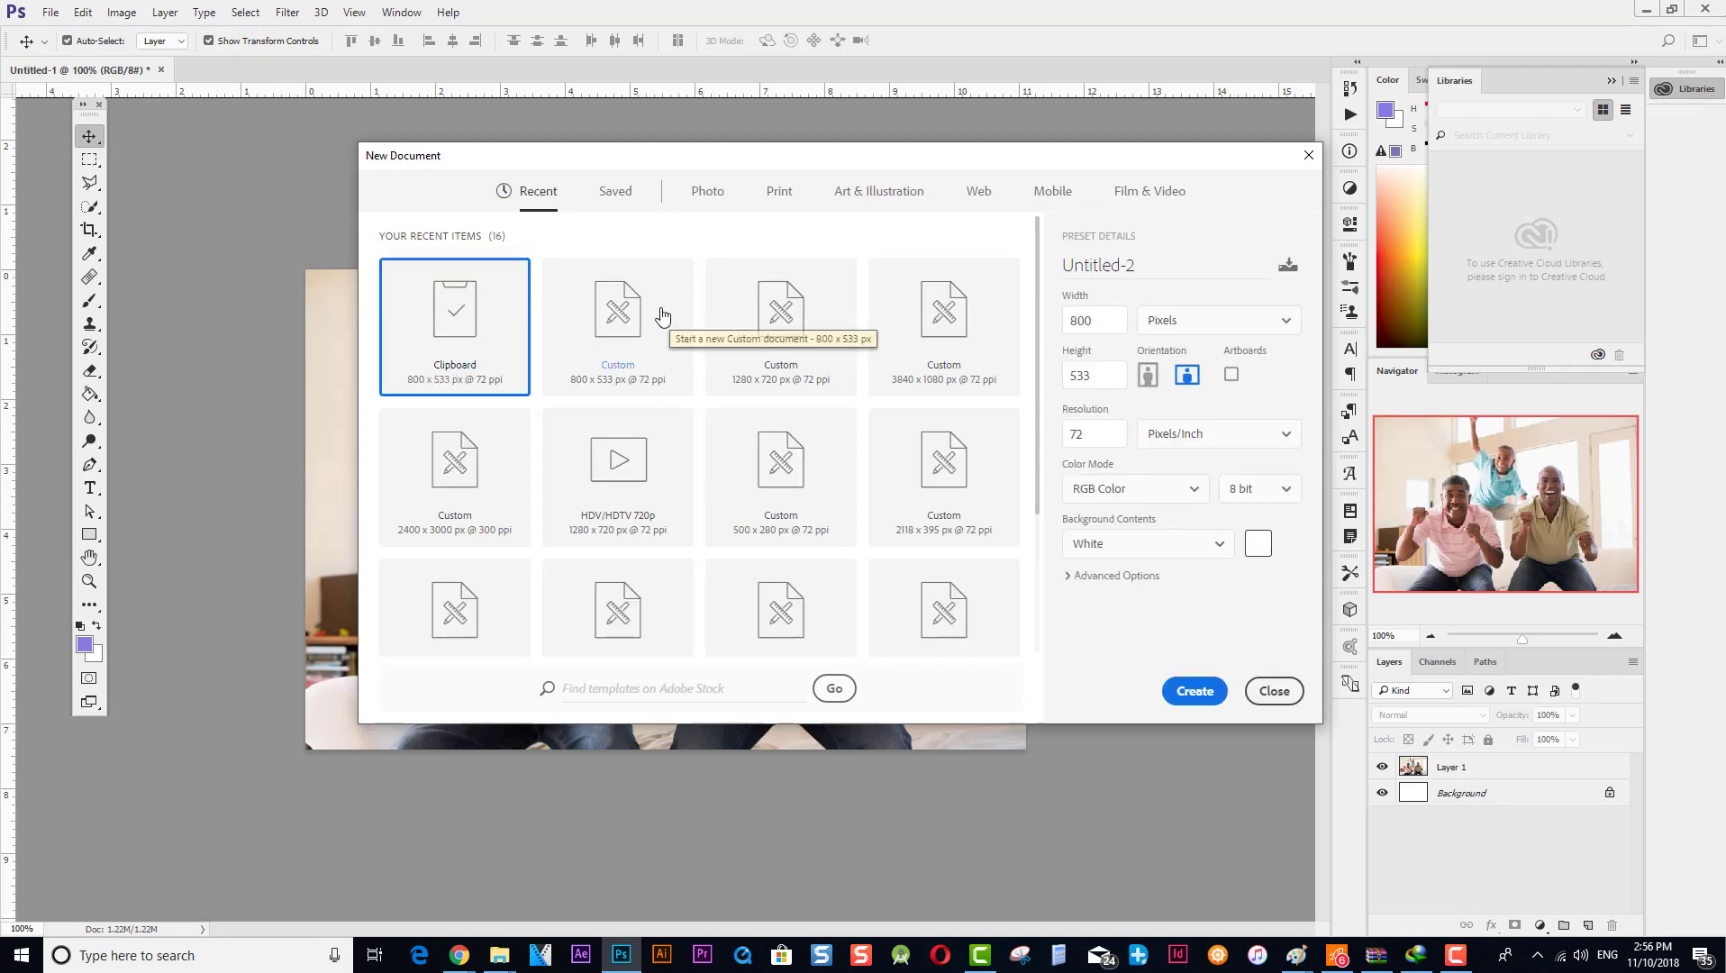
{"action": "double_click", "coordinate": [473, 370]}
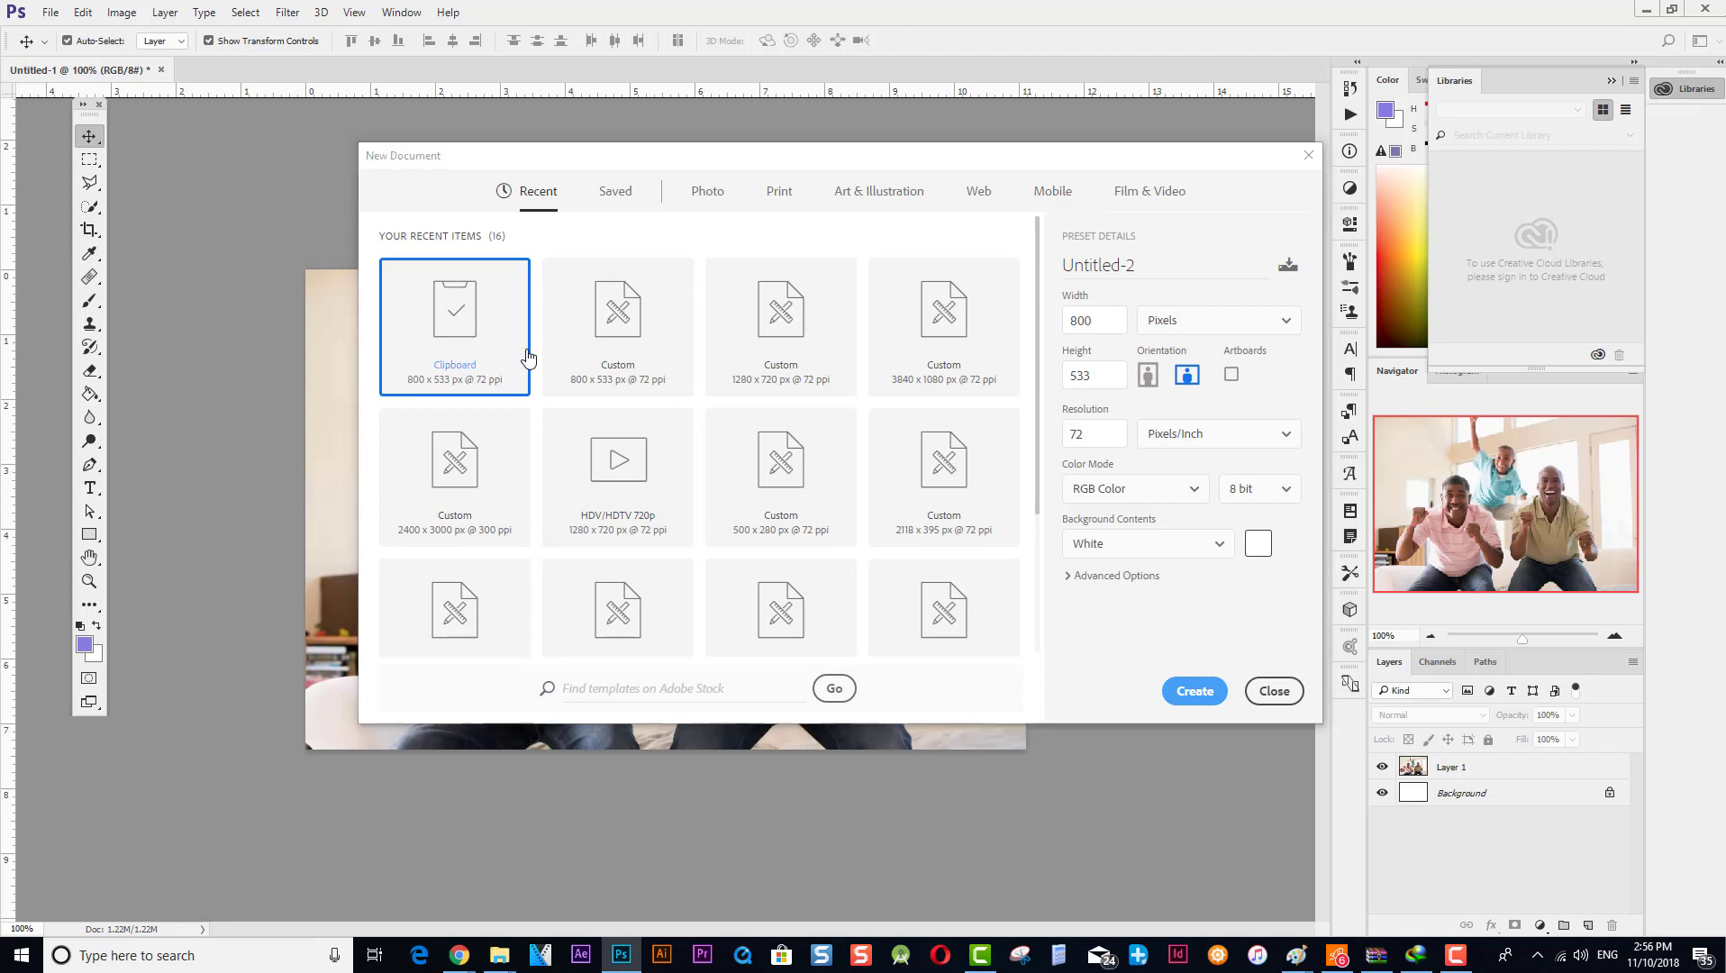
{"action": "key", "text": "ctrl+v"}
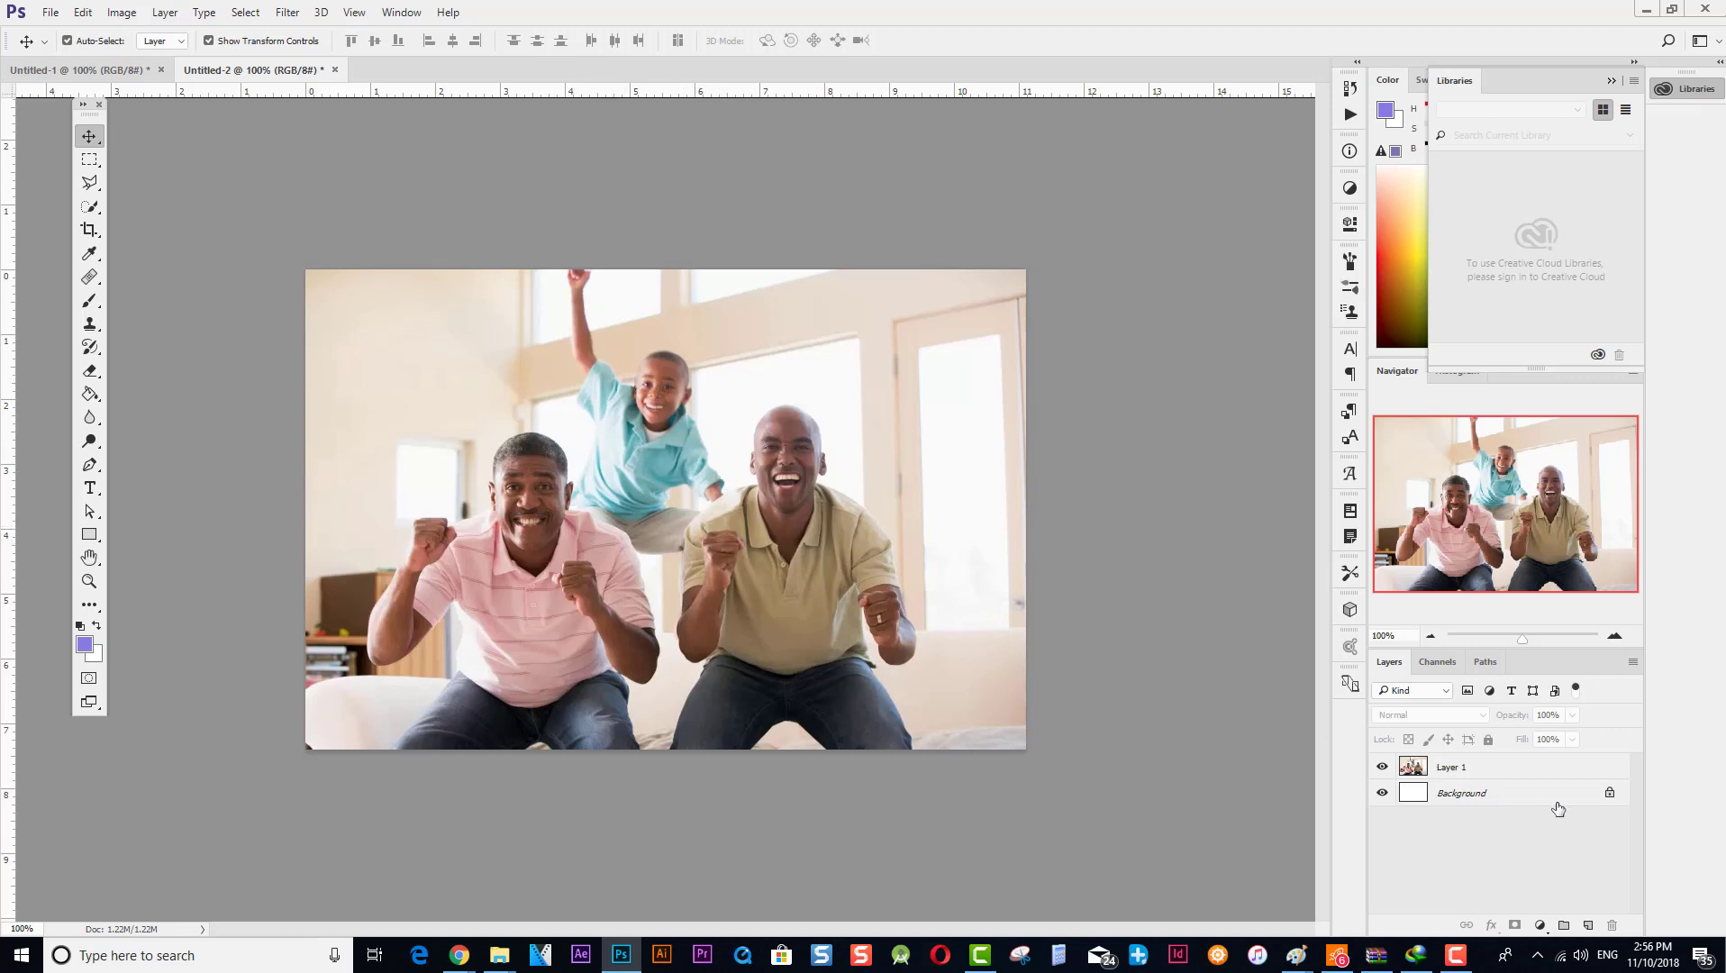
Delete the white Background layer so only the pasted photo layer is kept.
{"action": "left_click", "coordinate": [1494, 796]}
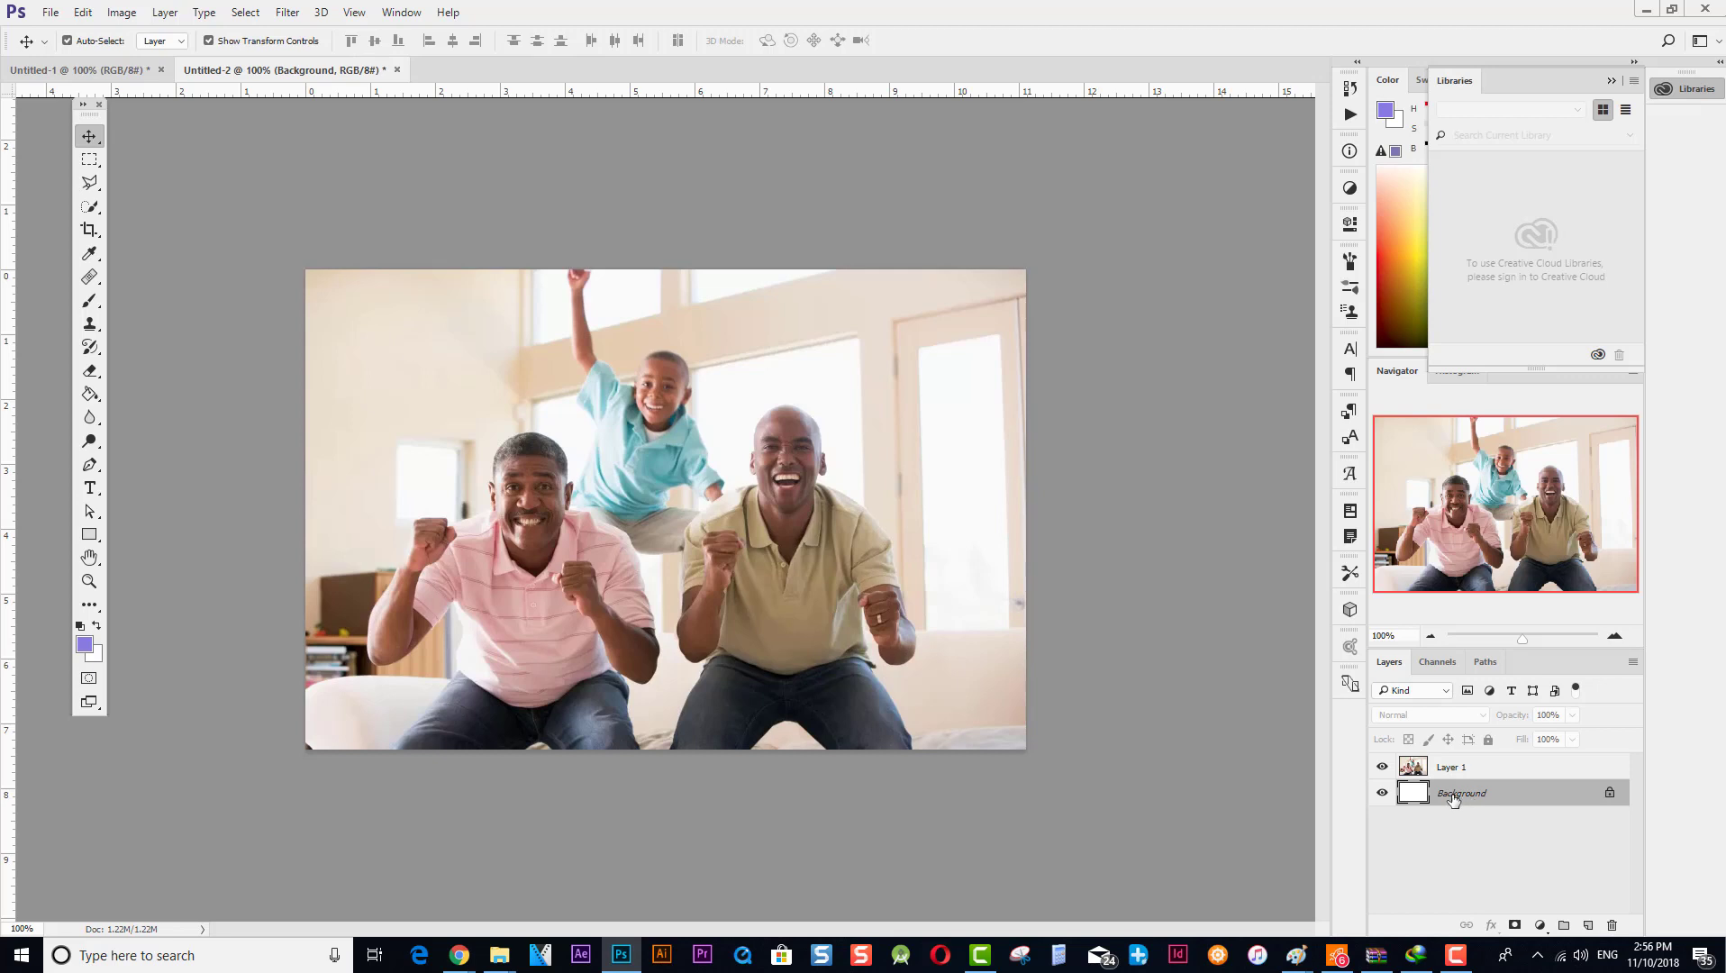
{"action": "key", "text": "Delete"}
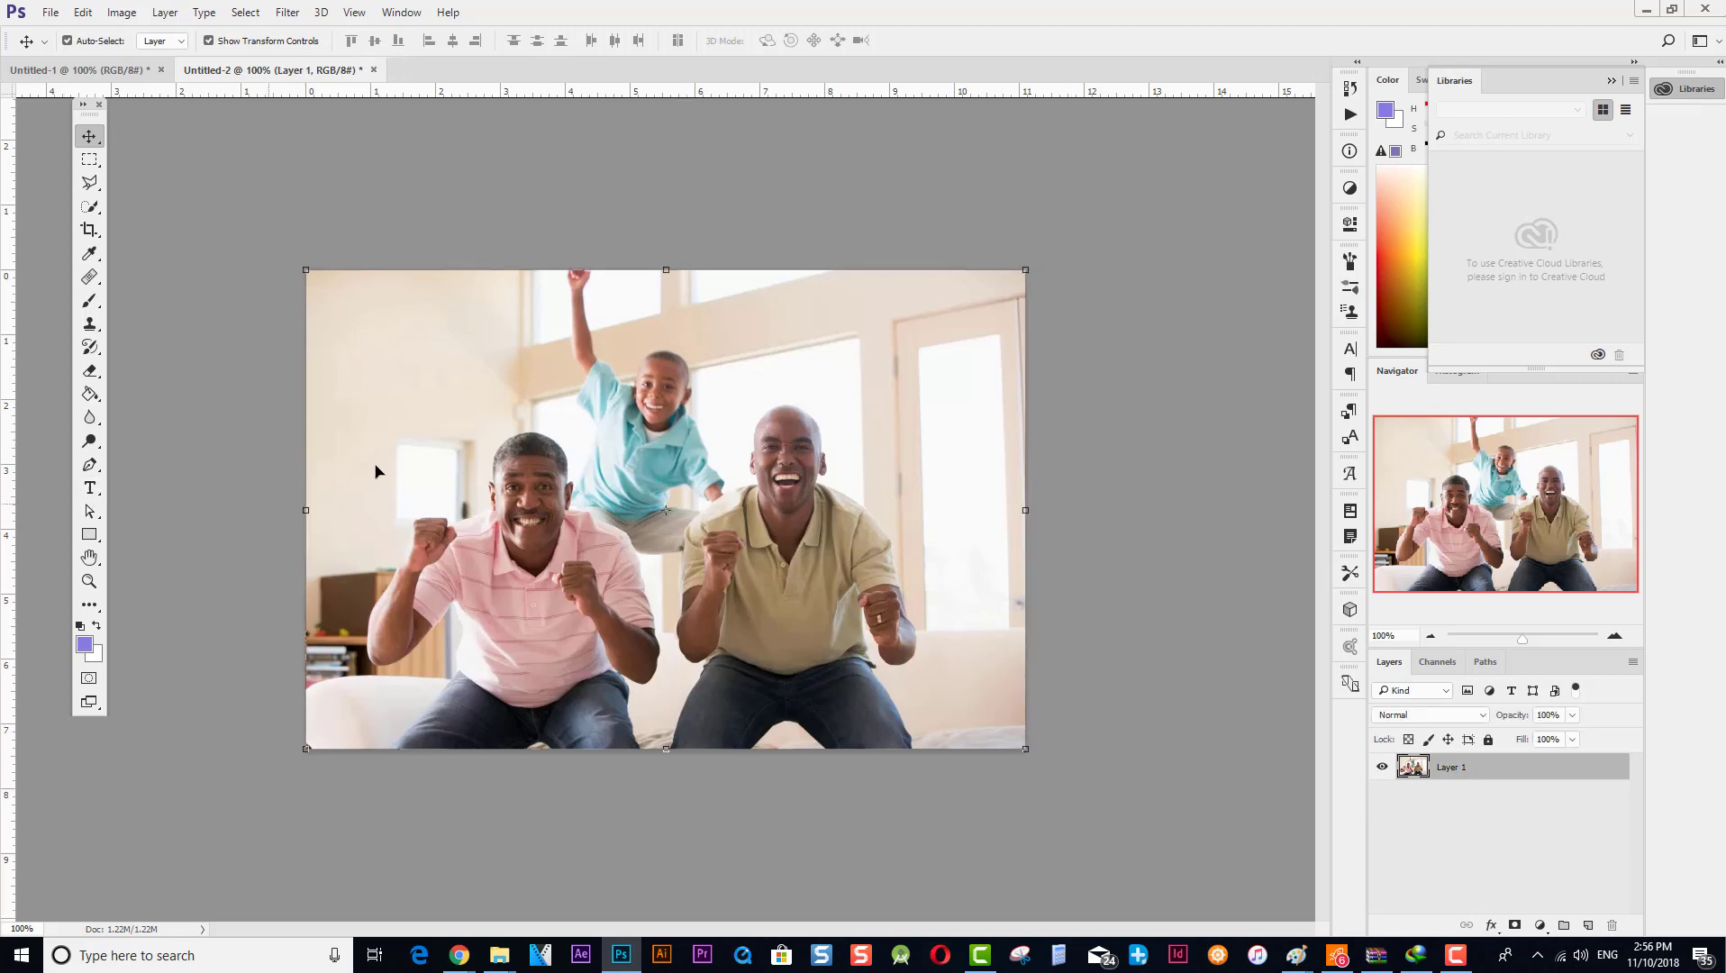
Try to select the boy's turquoise shirt with the Magic Wand at tolerance 20.
{"action": "left_click", "coordinate": [88, 191]}
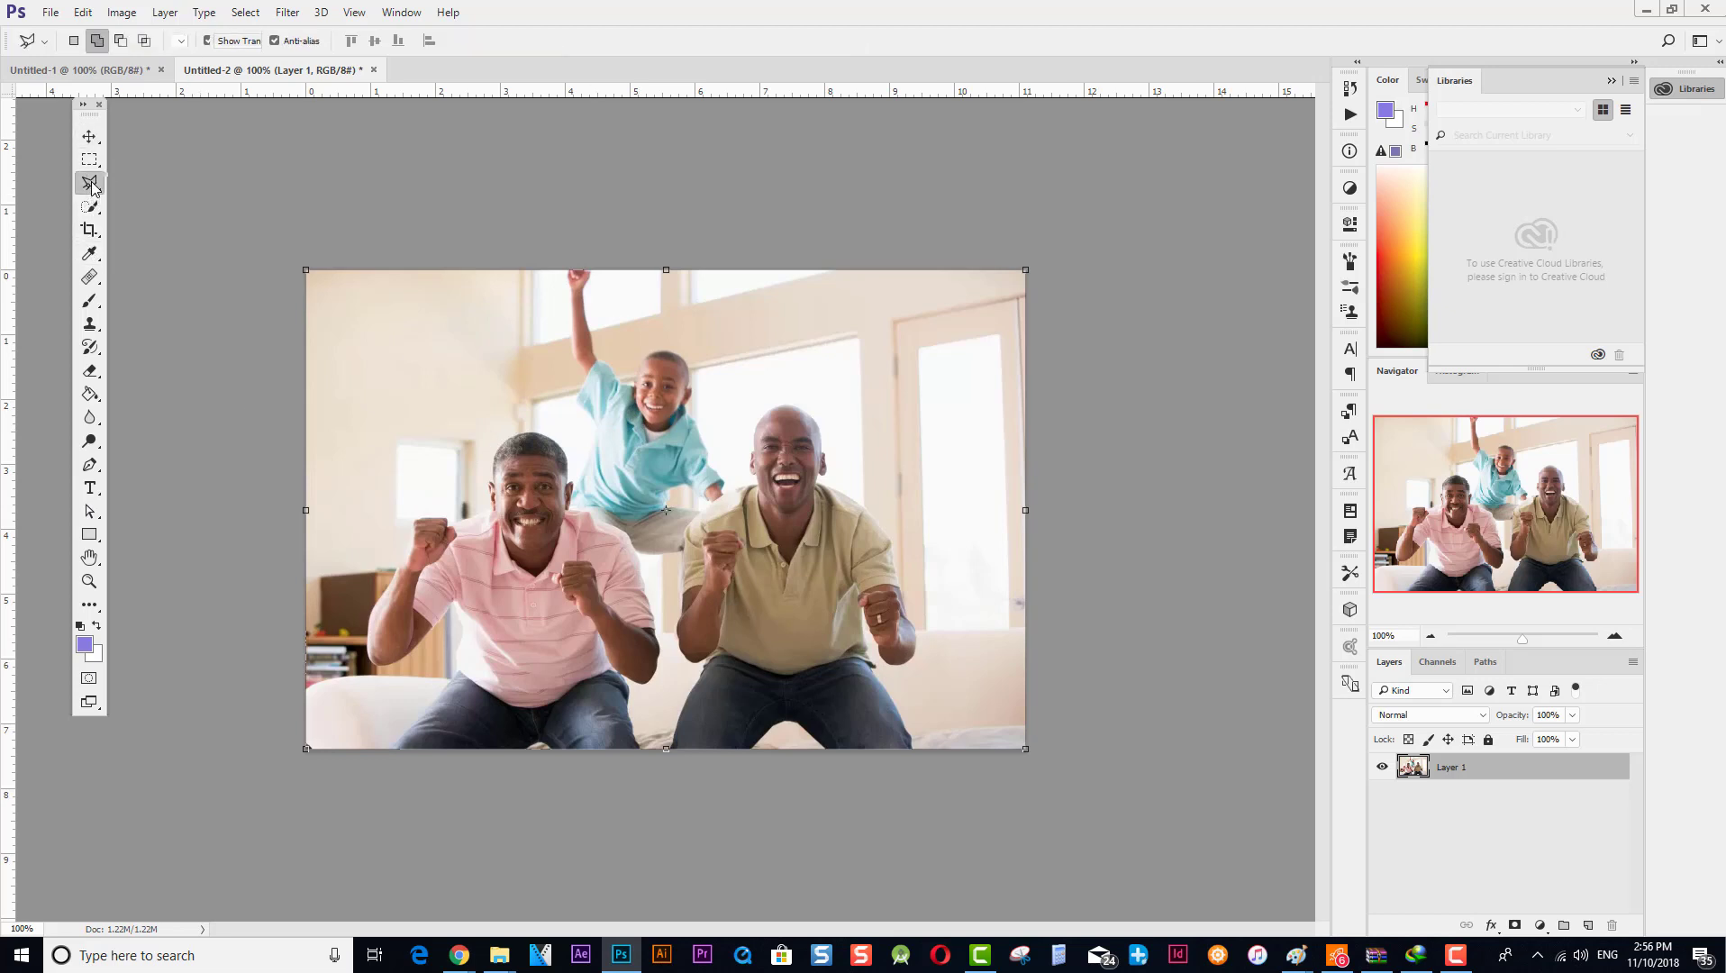
{"action": "left_click", "coordinate": [155, 185]}
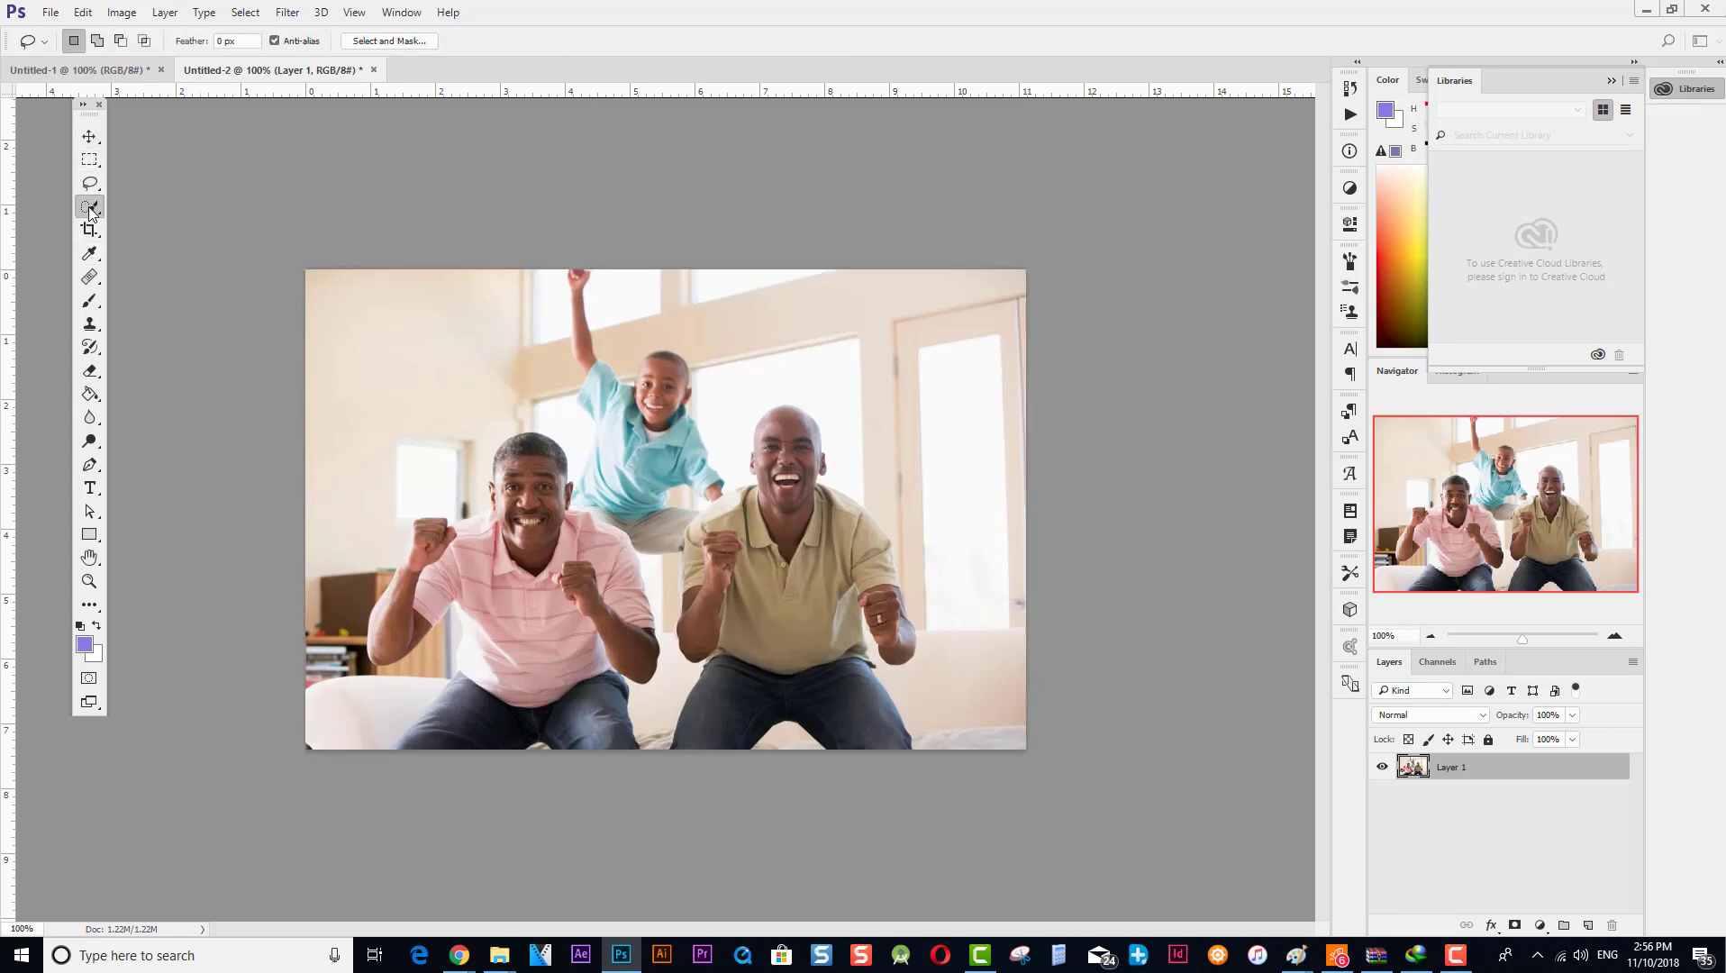
{"action": "left_click", "coordinate": [89, 206]}
{"action": "left_click", "coordinate": [178, 224]}
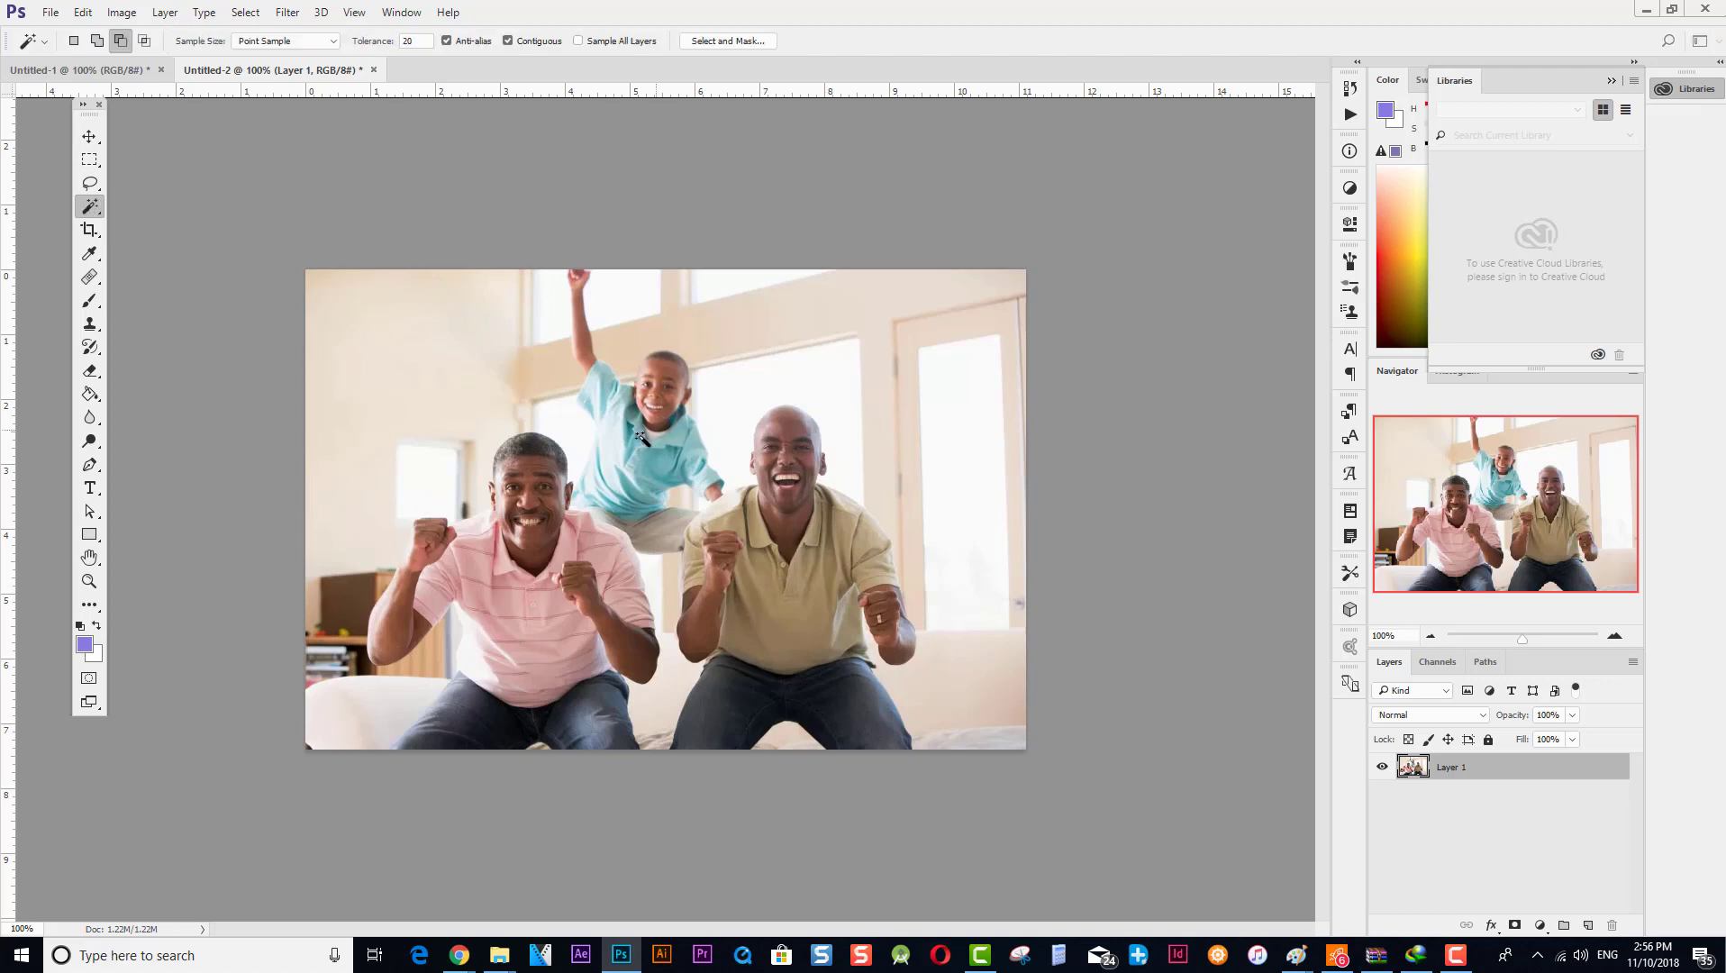
{"action": "left_click", "coordinate": [608, 446]}
{"action": "key", "text": "shift"}
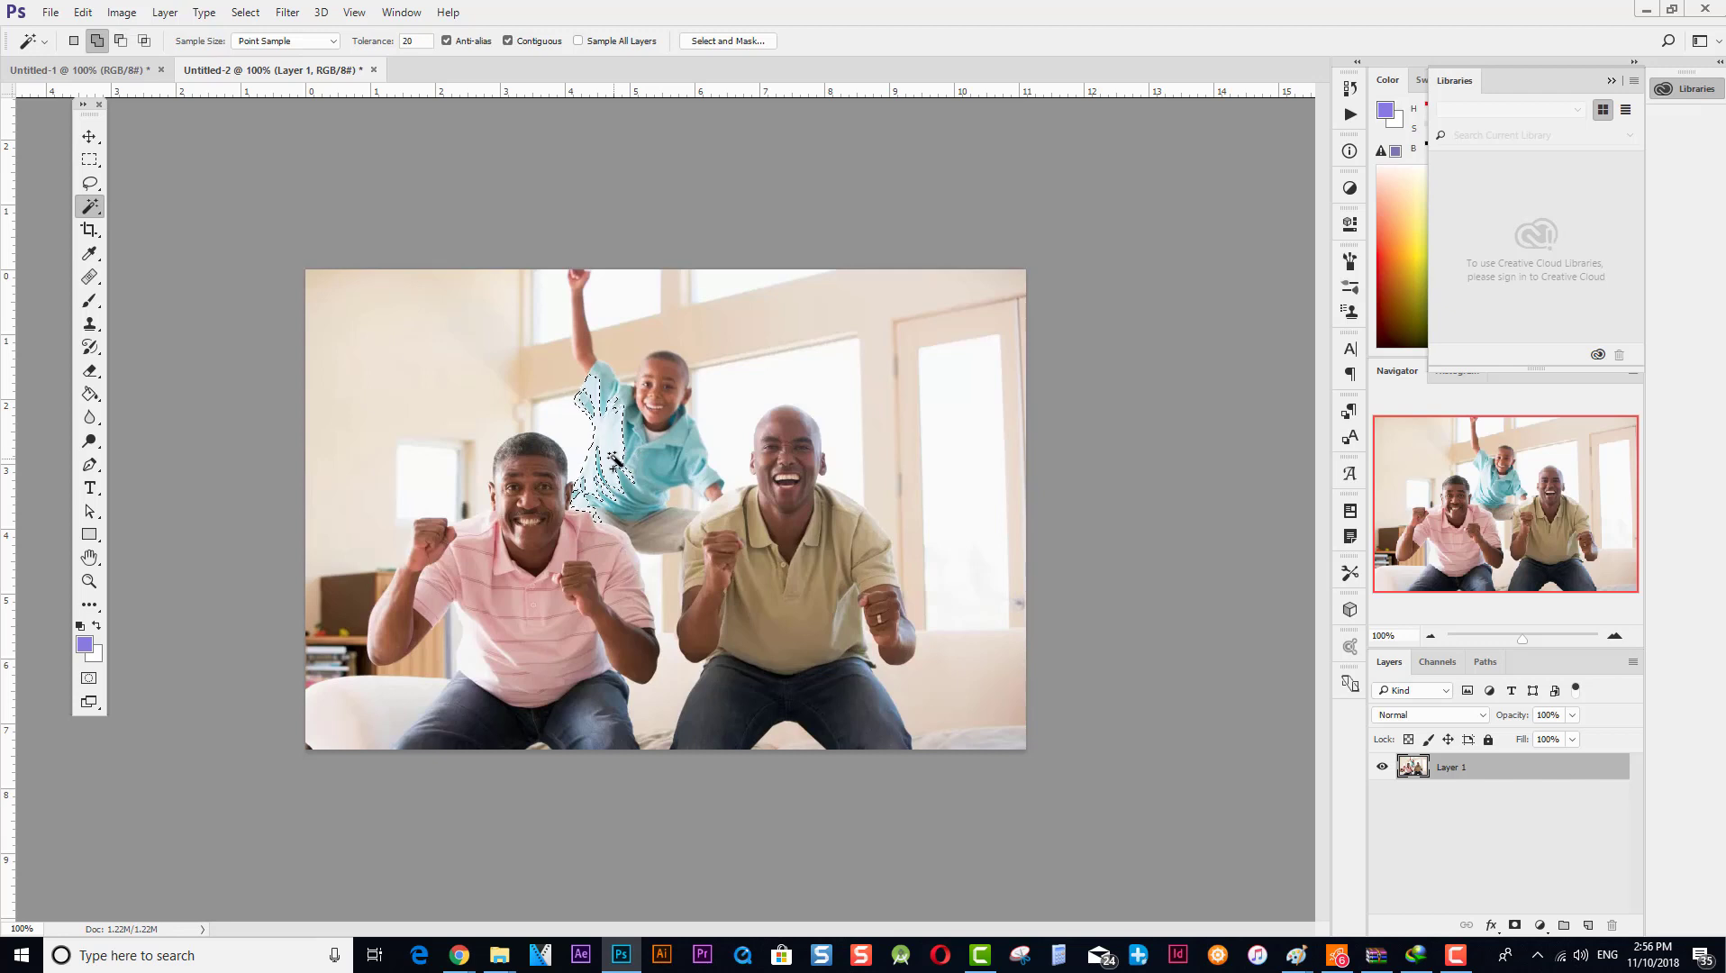
{"action": "scroll", "coordinate": [662, 425], "scroll_direction": "up", "scroll_amount": 5}
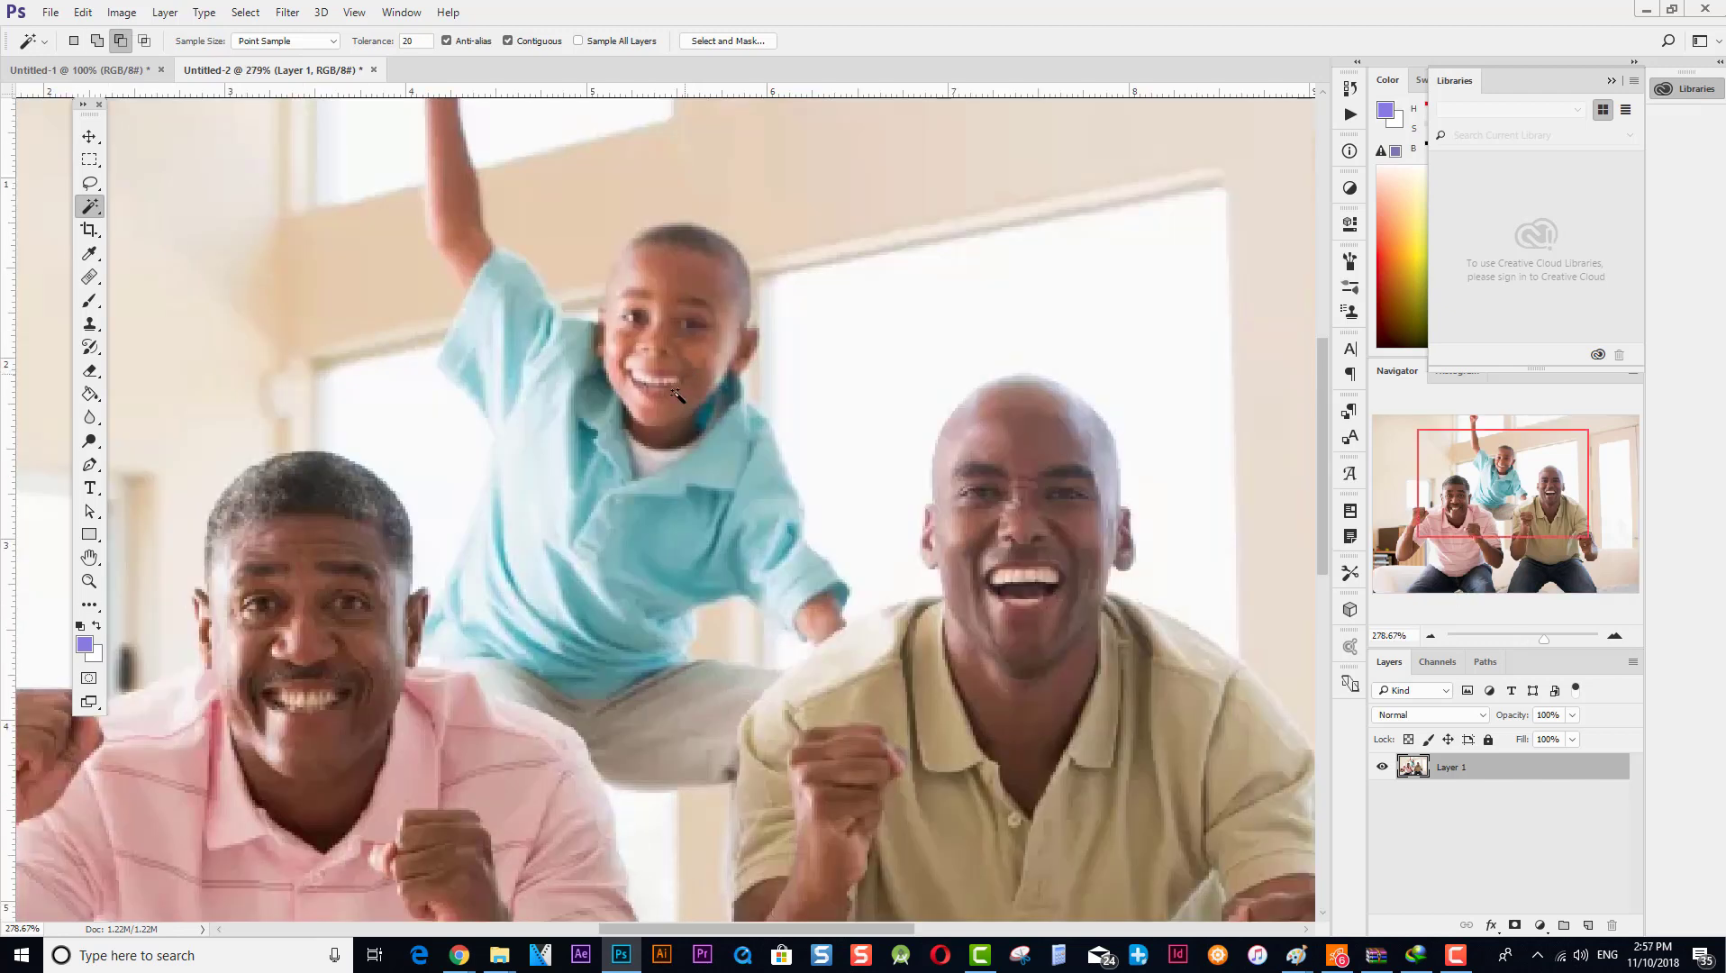
Start a Pen tool path at the boy's lowered hand and trace up the outer edge of his sleeve.
{"action": "left_click", "coordinate": [89, 464]}
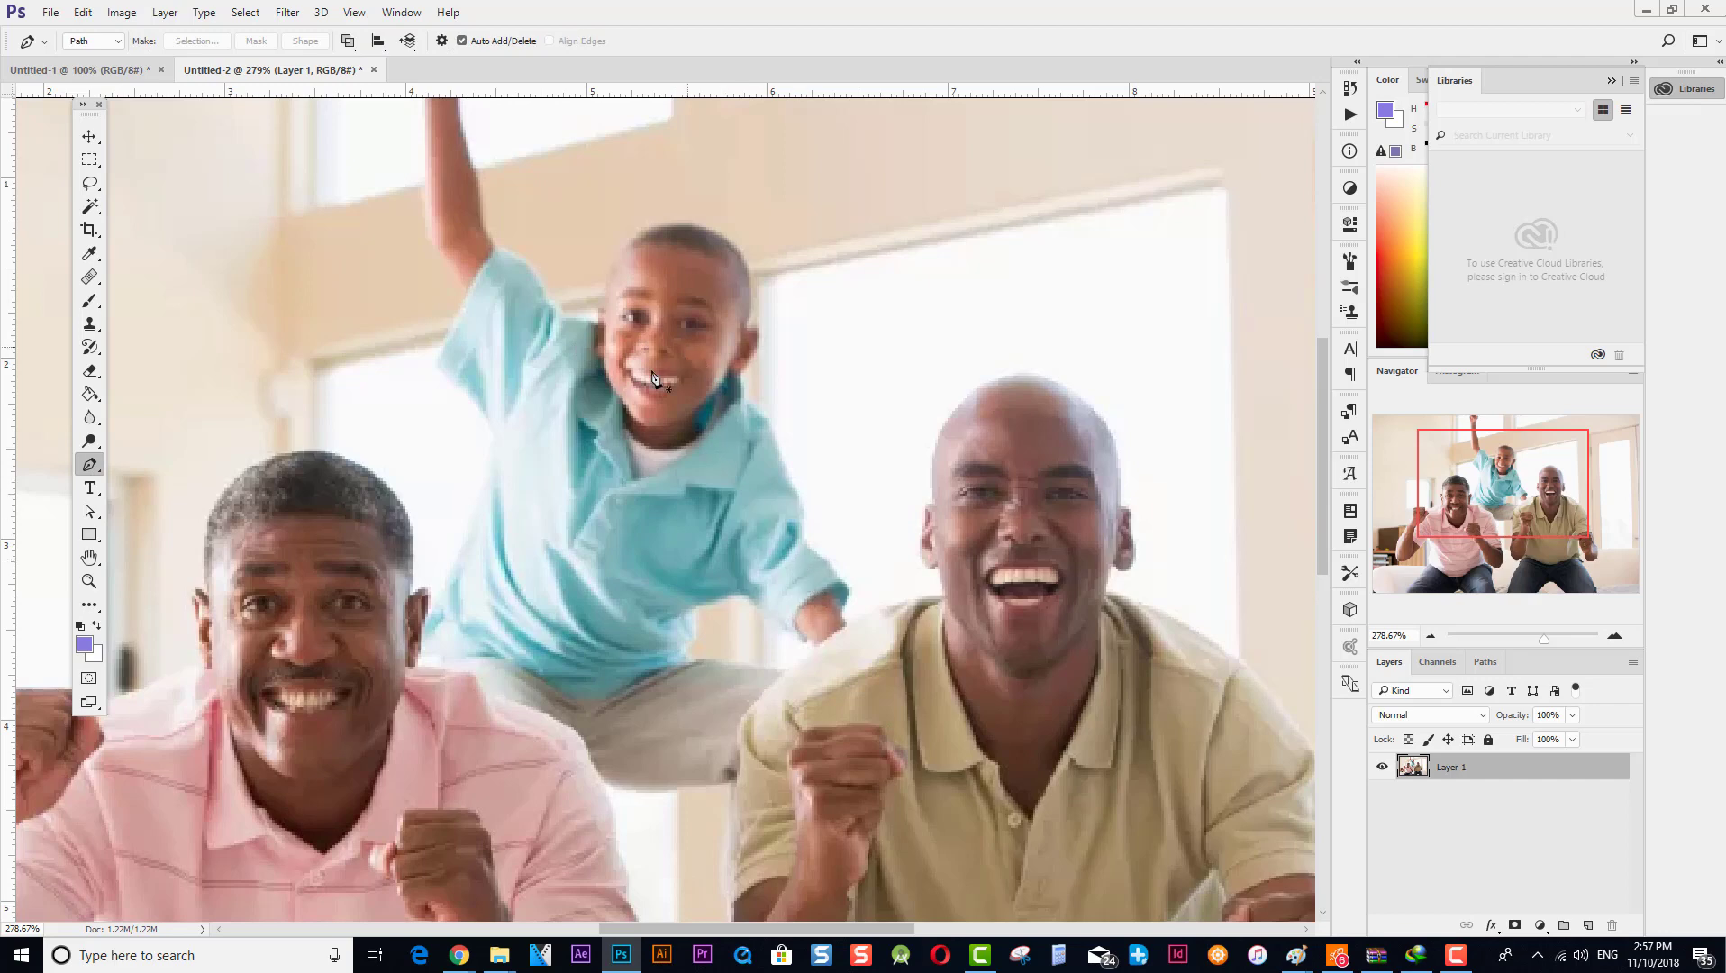
{"action": "scroll", "coordinate": [801, 602], "scroll_direction": "up", "scroll_amount": 5}
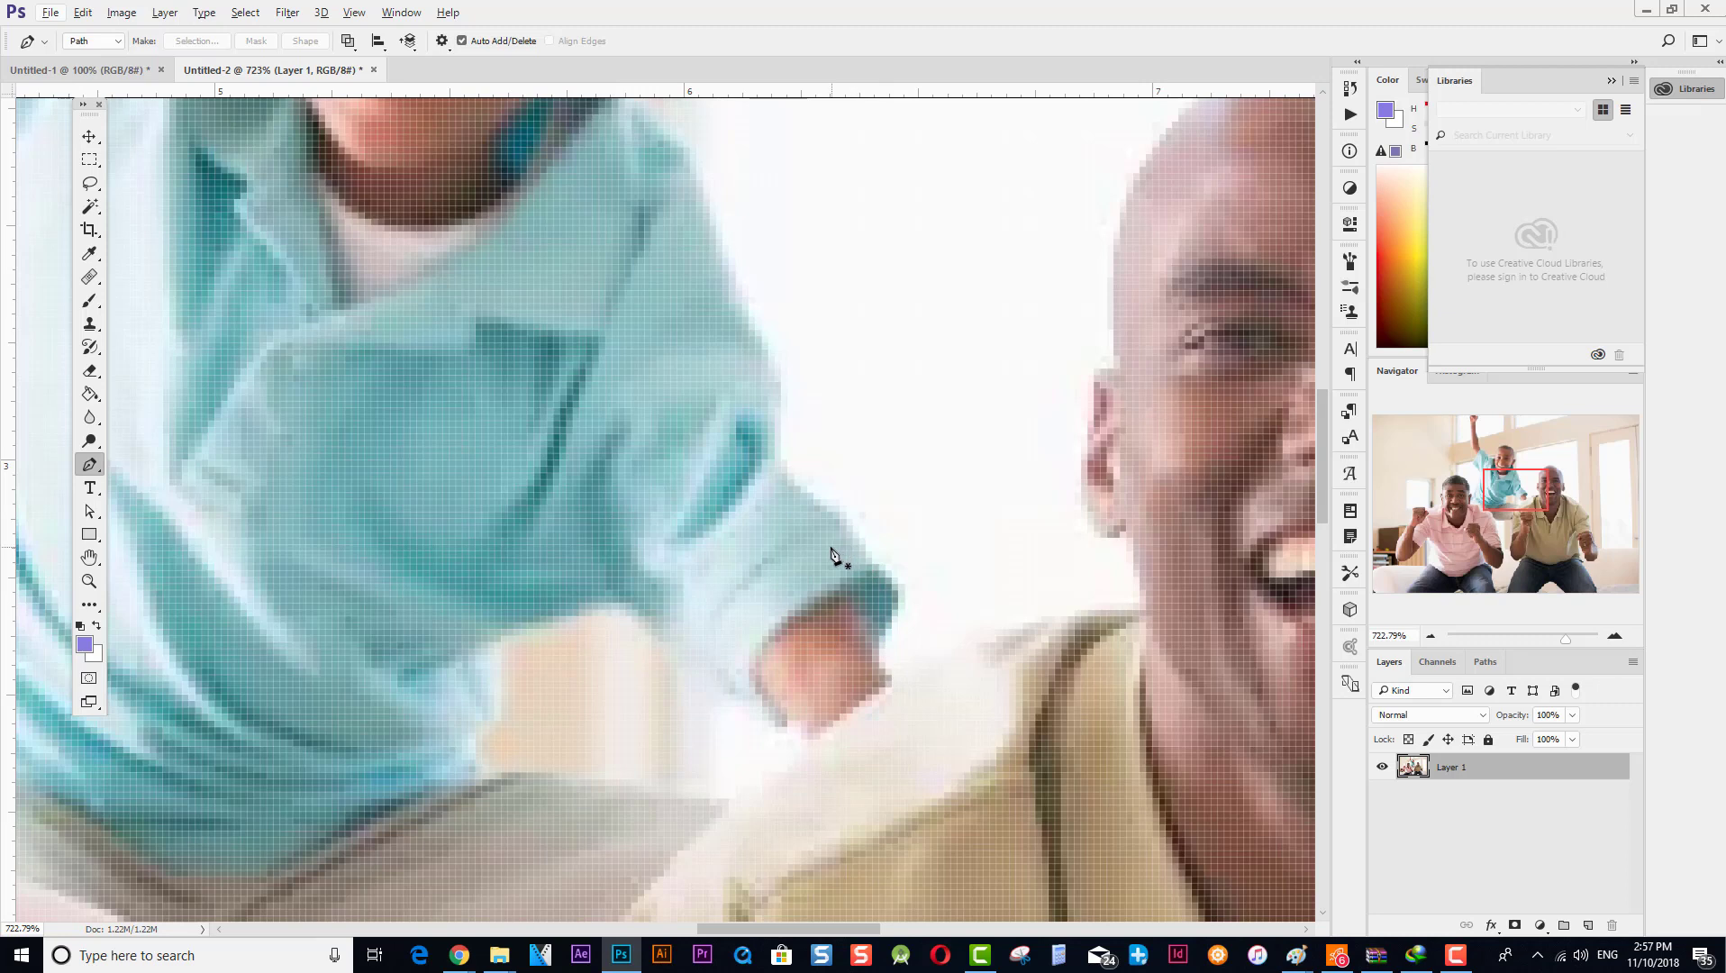
{"action": "scroll", "coordinate": [796, 516], "scroll_direction": "down", "scroll_amount": 3}
{"action": "scroll", "coordinate": [610, 477], "scroll_direction": "down", "scroll_amount": 1}
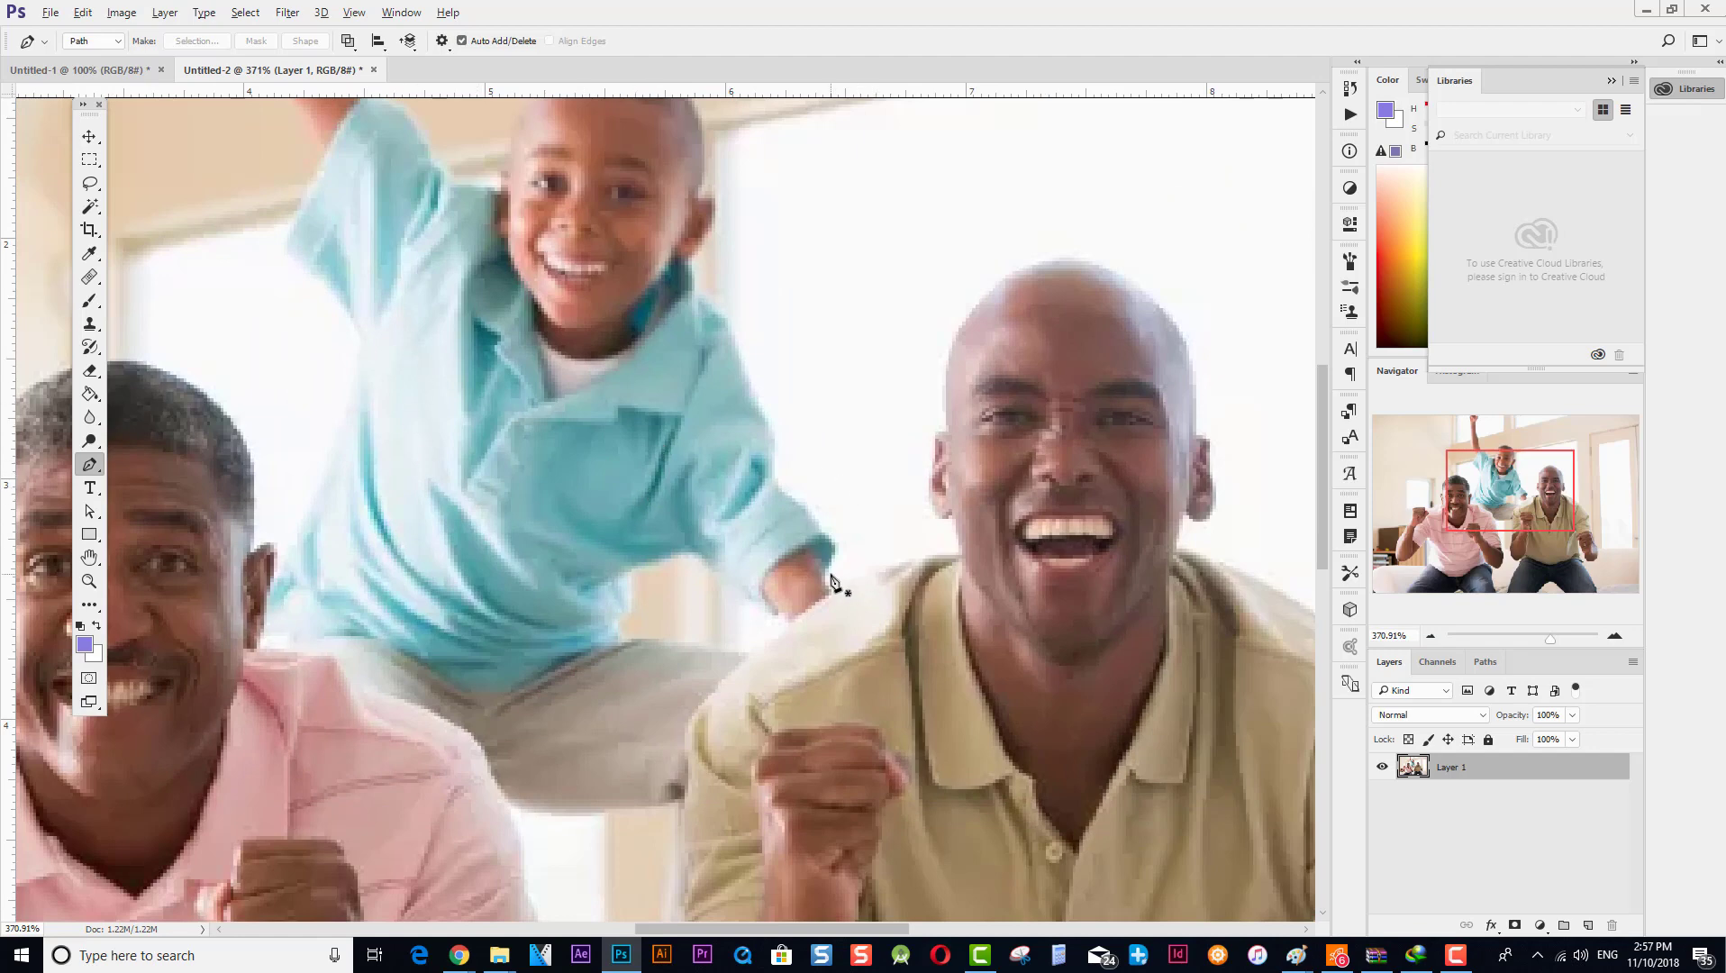
{"action": "scroll", "coordinate": [840, 586], "scroll_direction": "up", "scroll_amount": 3}
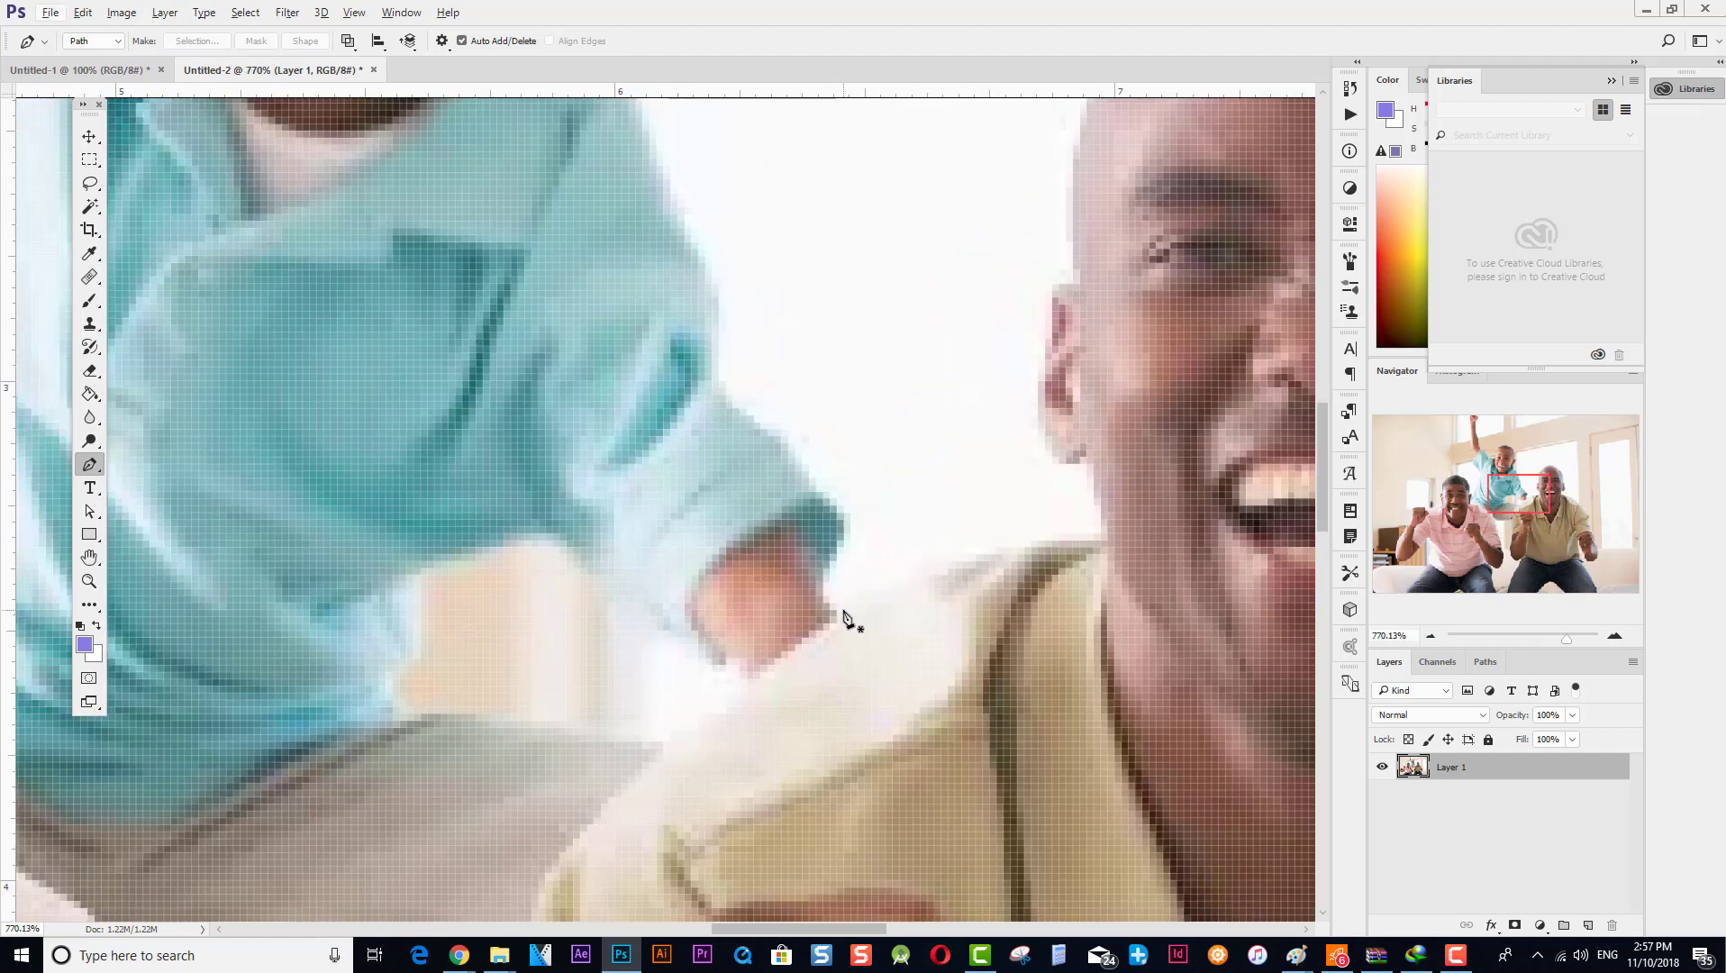
{"action": "left_click", "coordinate": [842, 611]}
{"action": "left_click", "coordinate": [845, 554]}
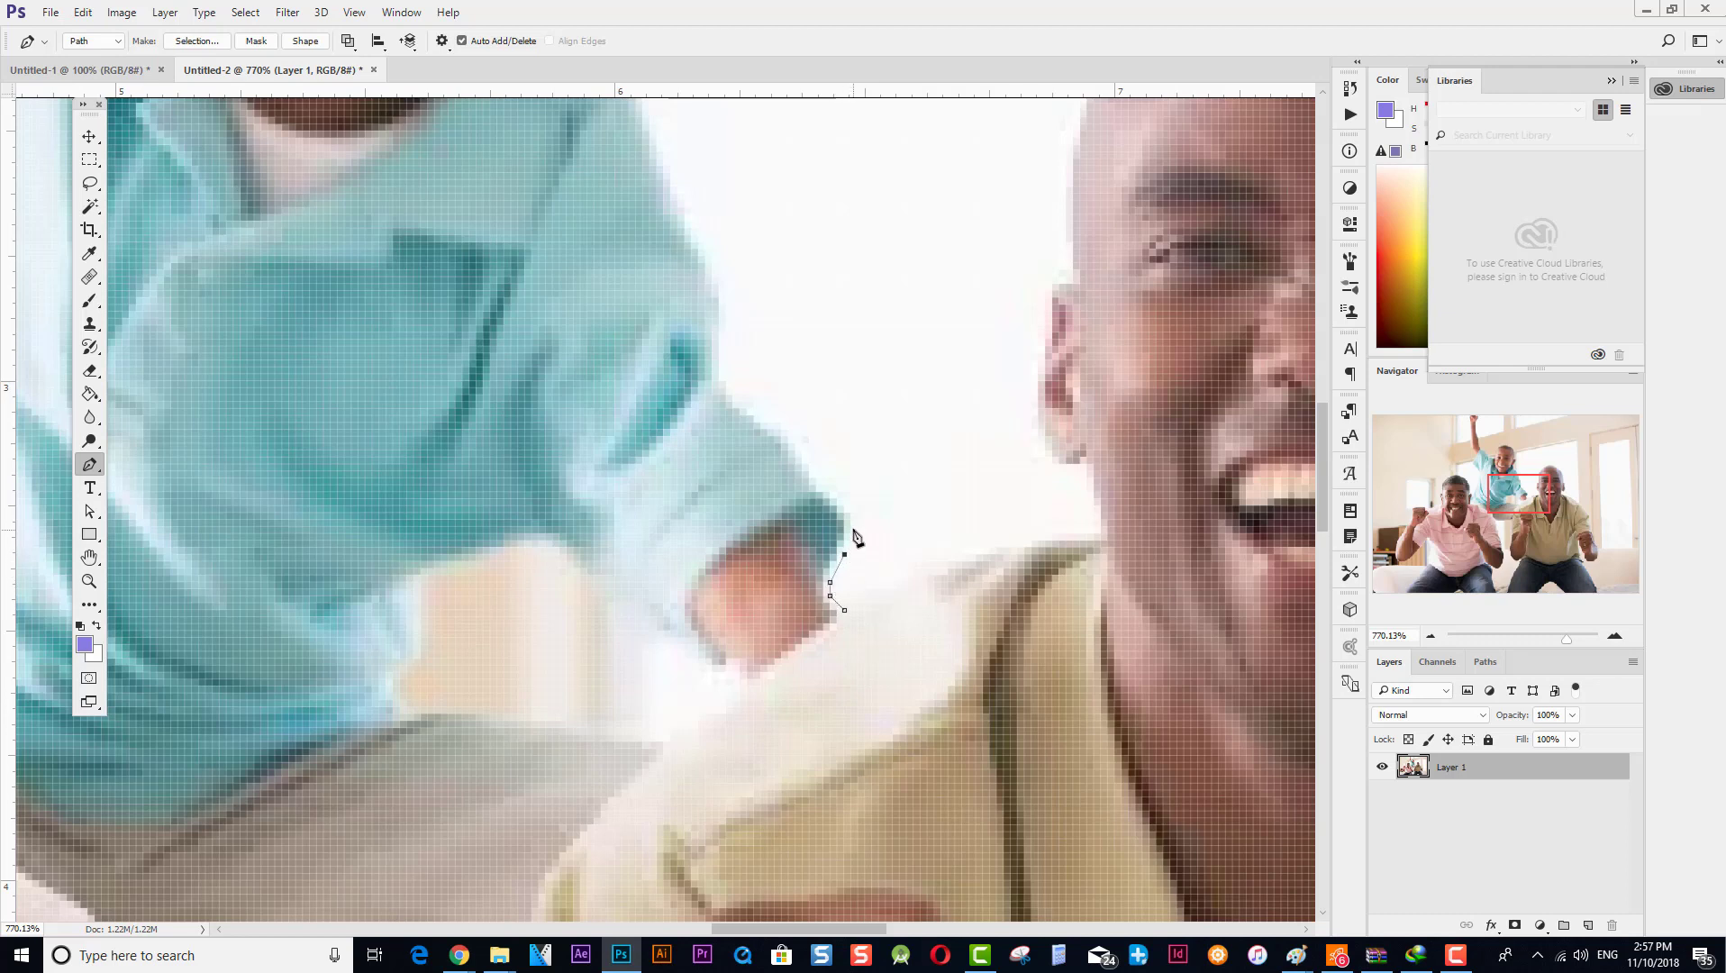
{"action": "left_click", "coordinate": [824, 477]}
{"action": "left_click", "coordinate": [788, 436]}
{"action": "left_click", "coordinate": [767, 415]}
{"action": "left_click", "coordinate": [726, 367]}
Continue the path up the outside of the boy's upper arm and shoulder toward his collar.
{"action": "left_click_drag", "start_coordinate": [732, 346], "coordinate": [733, 470]}
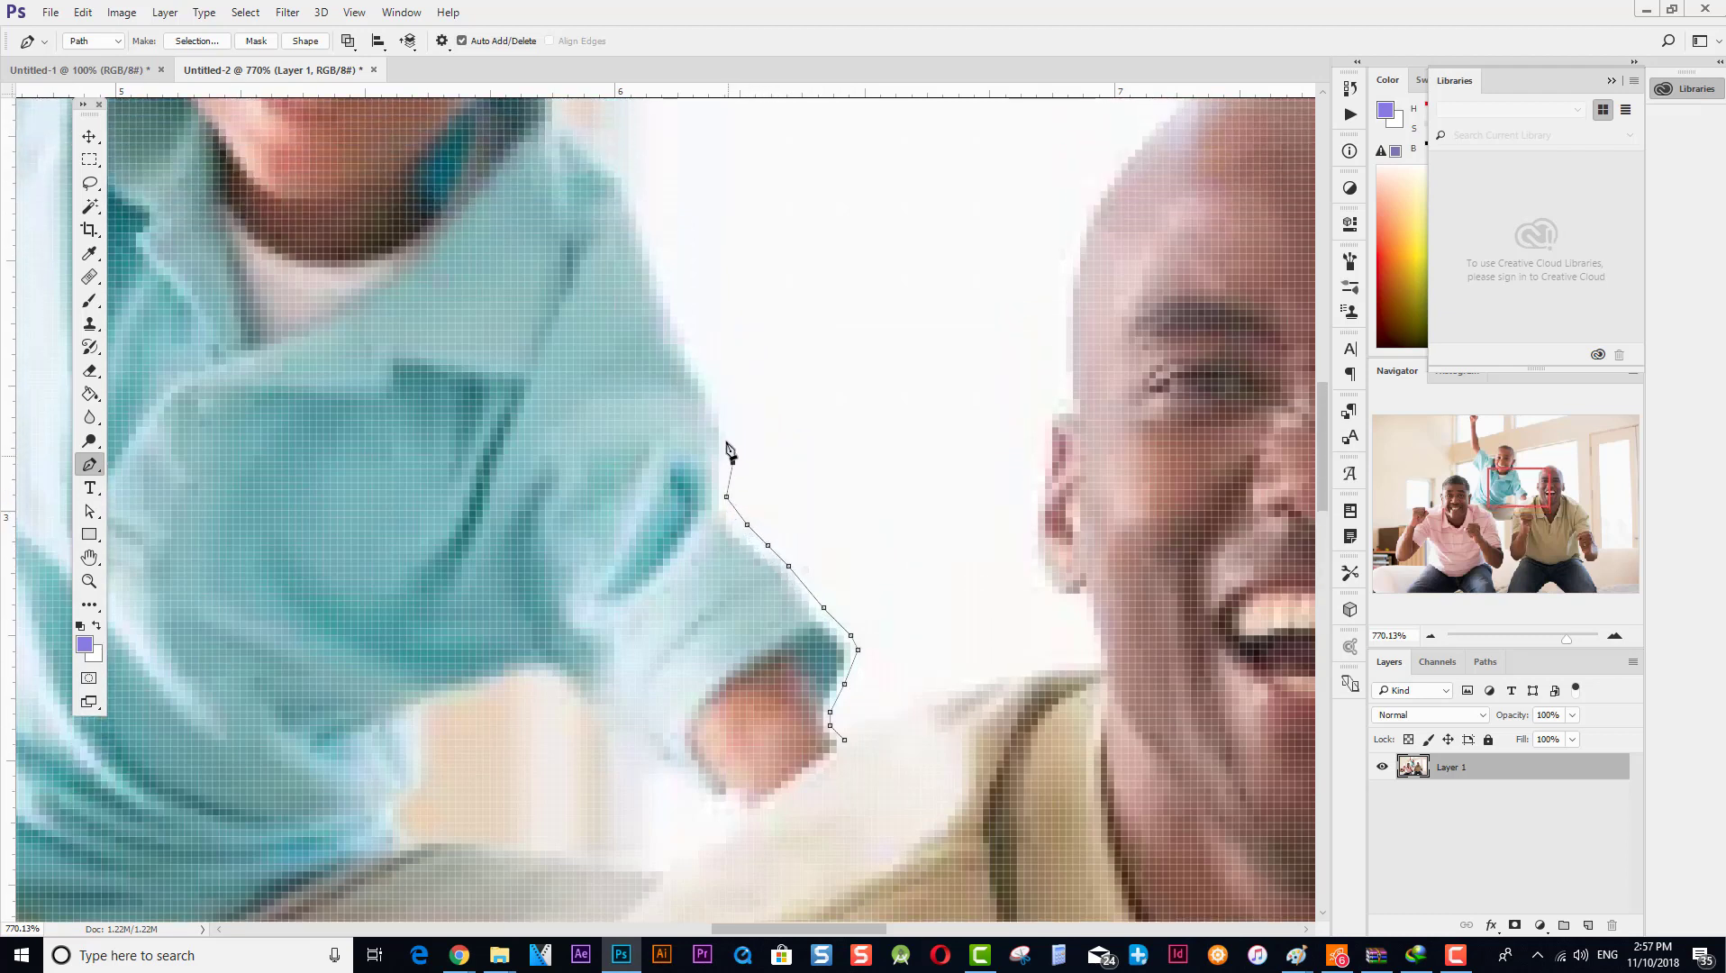
{"action": "left_click", "coordinate": [726, 420]}
{"action": "left_click", "coordinate": [711, 378]}
{"action": "left_click", "coordinate": [691, 337]}
{"action": "scroll", "coordinate": [755, 484], "scroll_direction": "up", "scroll_amount": 1}
{"action": "scroll", "coordinate": [755, 484], "scroll_direction": "up", "scroll_amount": 4}
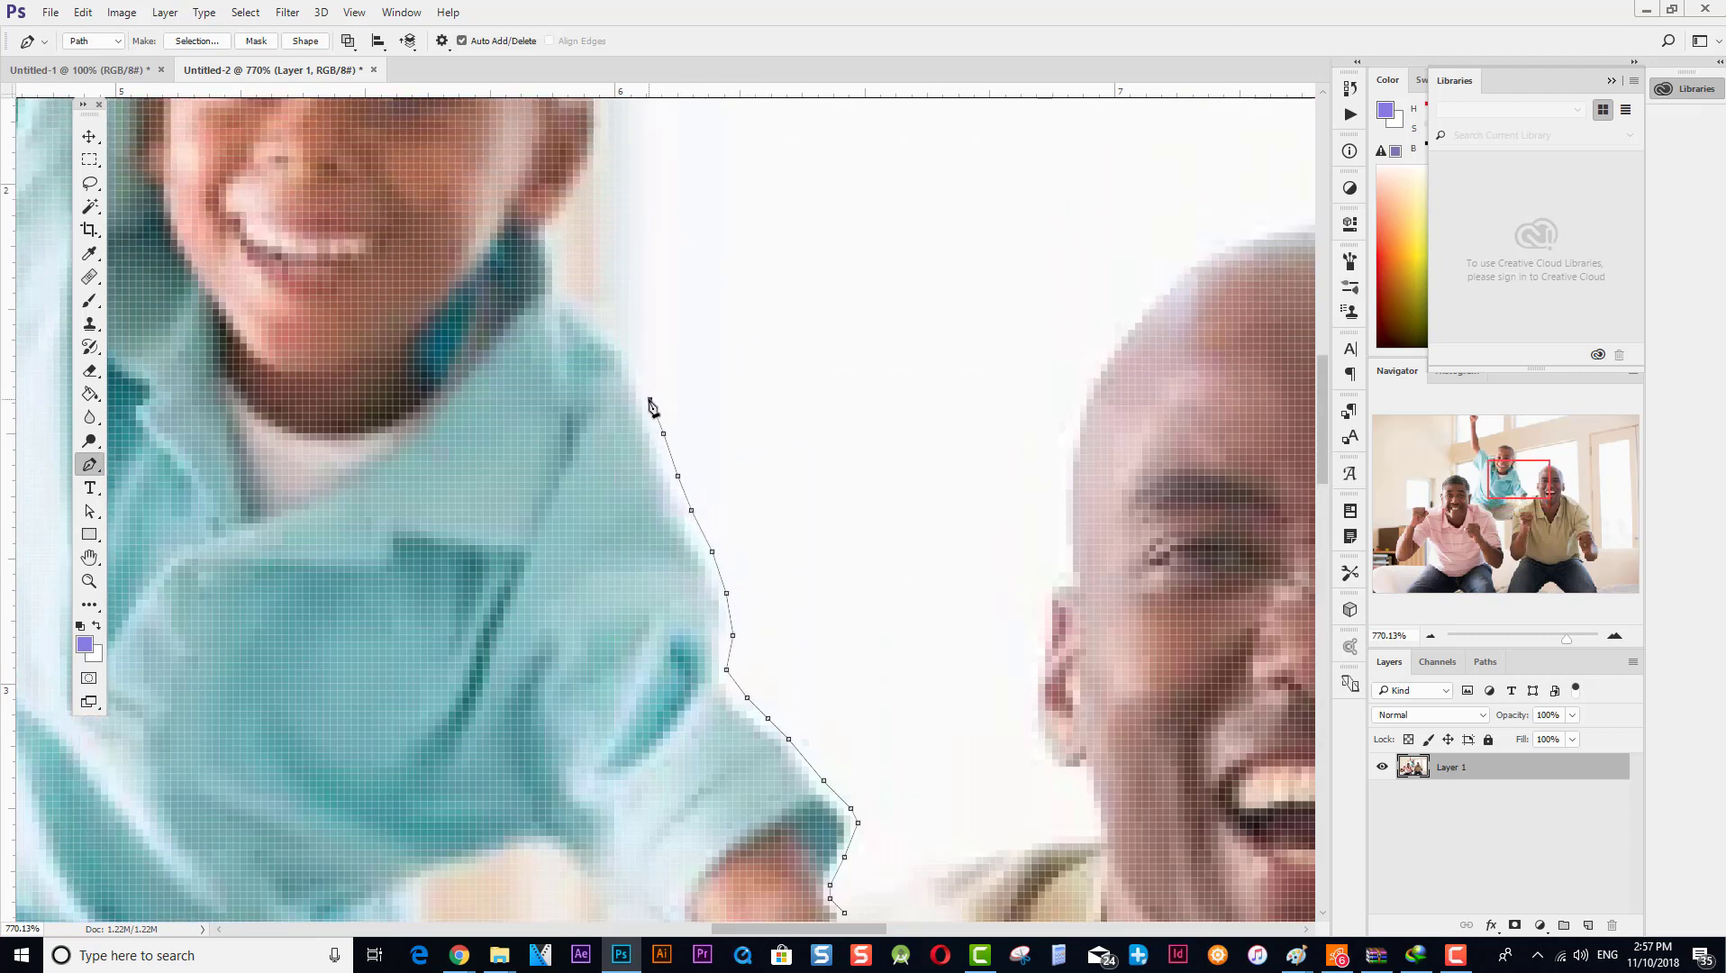
{"action": "left_click", "coordinate": [621, 336]}
Trace the path around the boy's ear beside his lowered arm and over the top of his head.
{"action": "scroll", "coordinate": [619, 371], "scroll_direction": "up", "scroll_amount": 4}
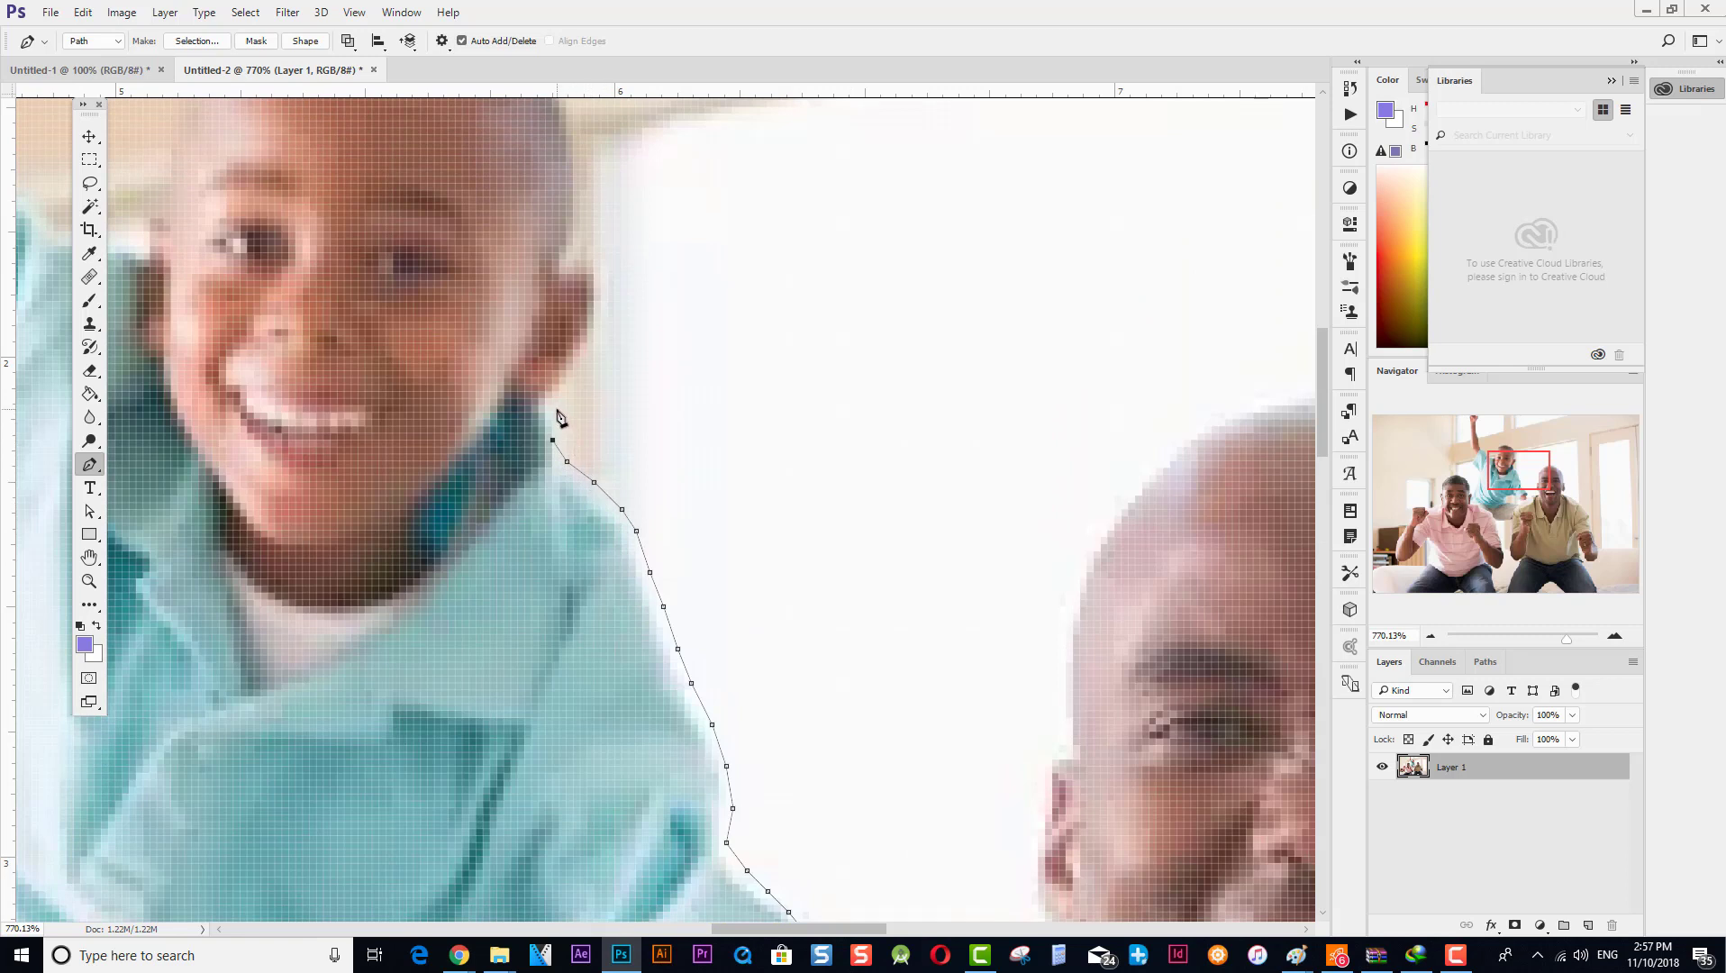
{"action": "left_click", "coordinate": [573, 384]}
{"action": "left_click", "coordinate": [608, 296]}
{"action": "scroll", "coordinate": [629, 326], "scroll_direction": "up", "scroll_amount": 6}
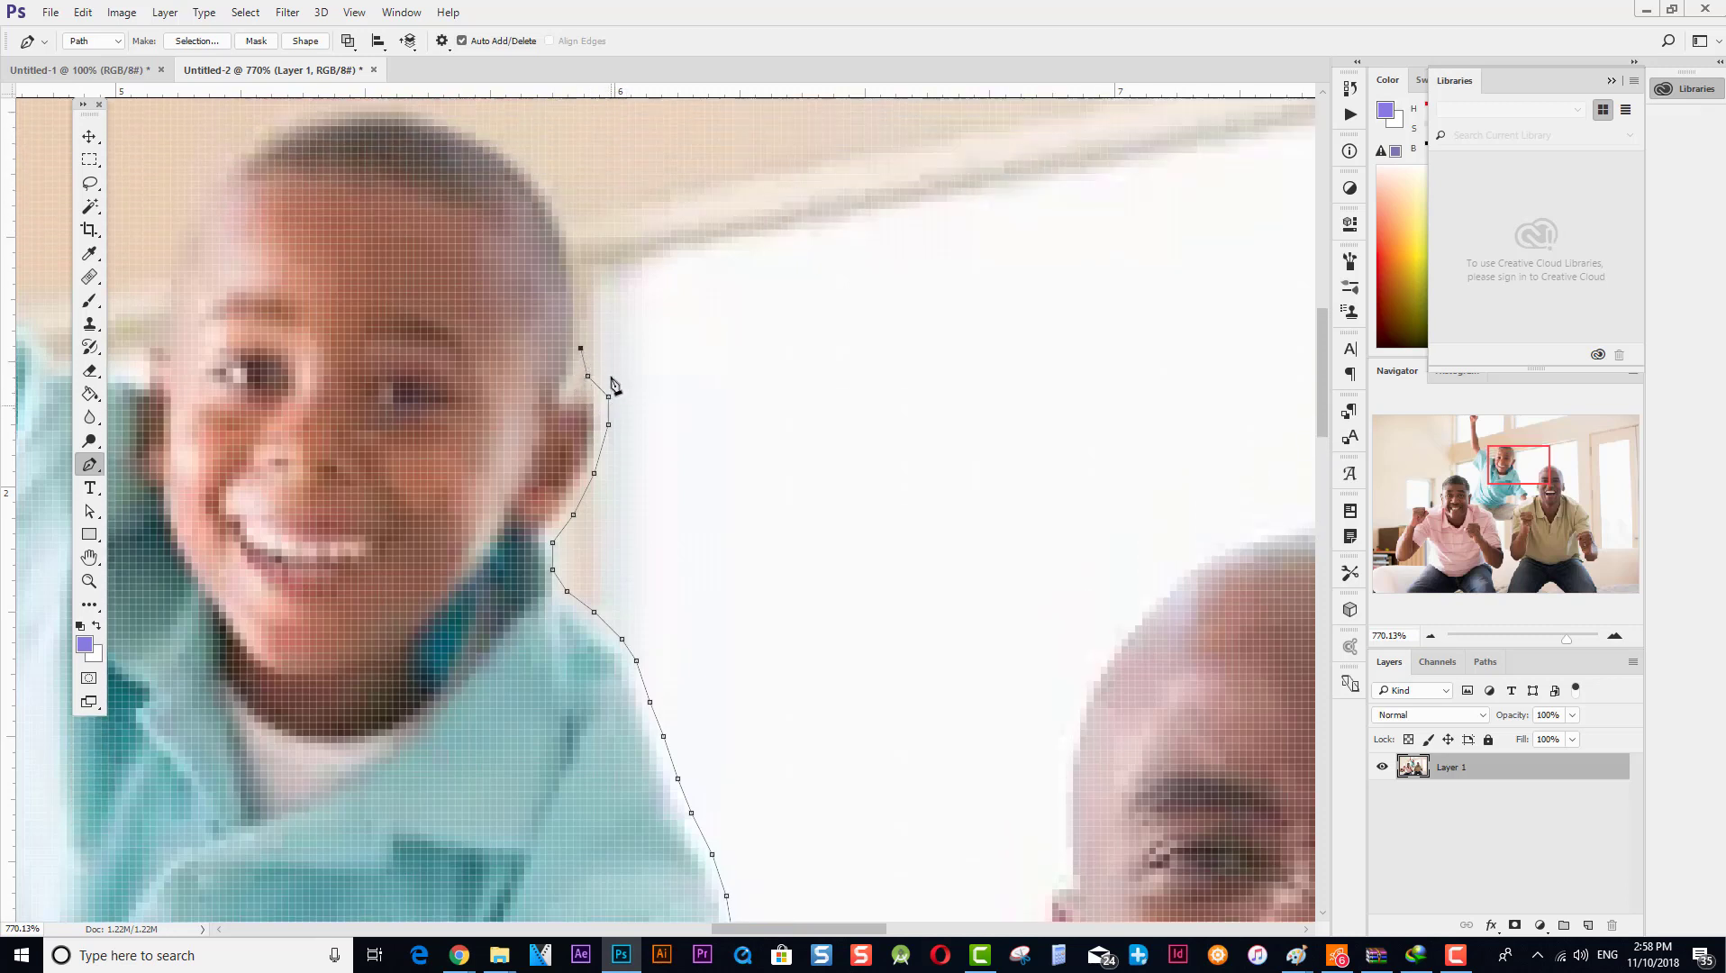
{"action": "left_click", "coordinate": [573, 415]}
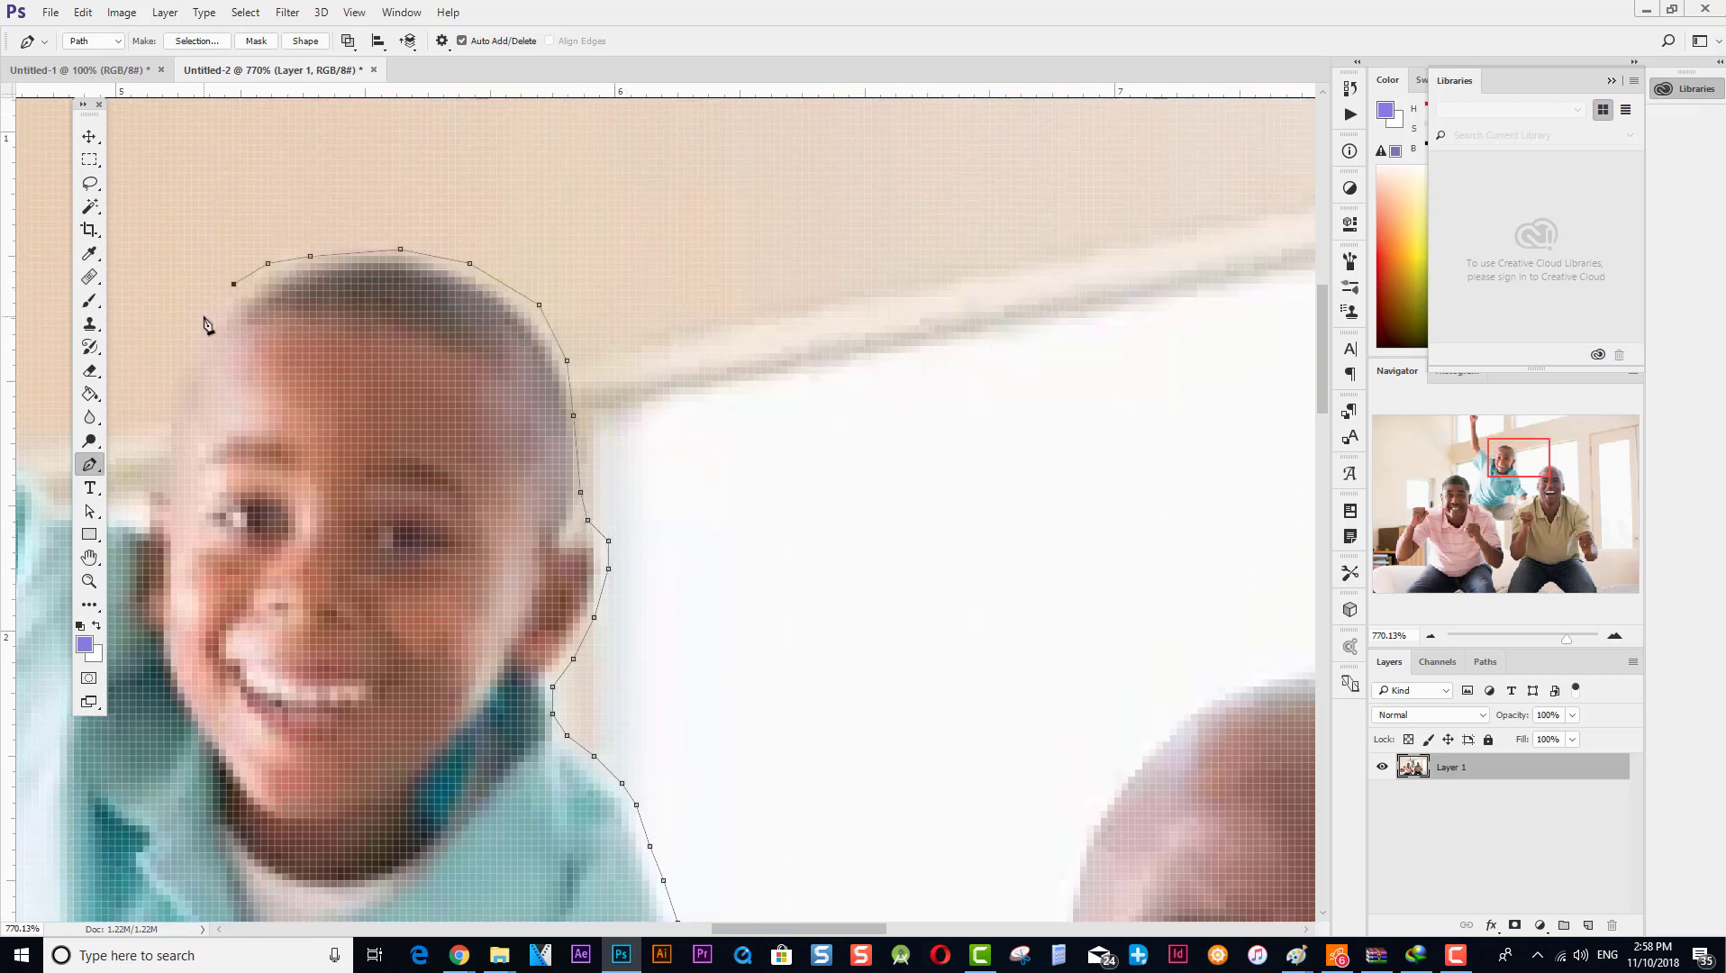
{"action": "left_click", "coordinate": [206, 318]}
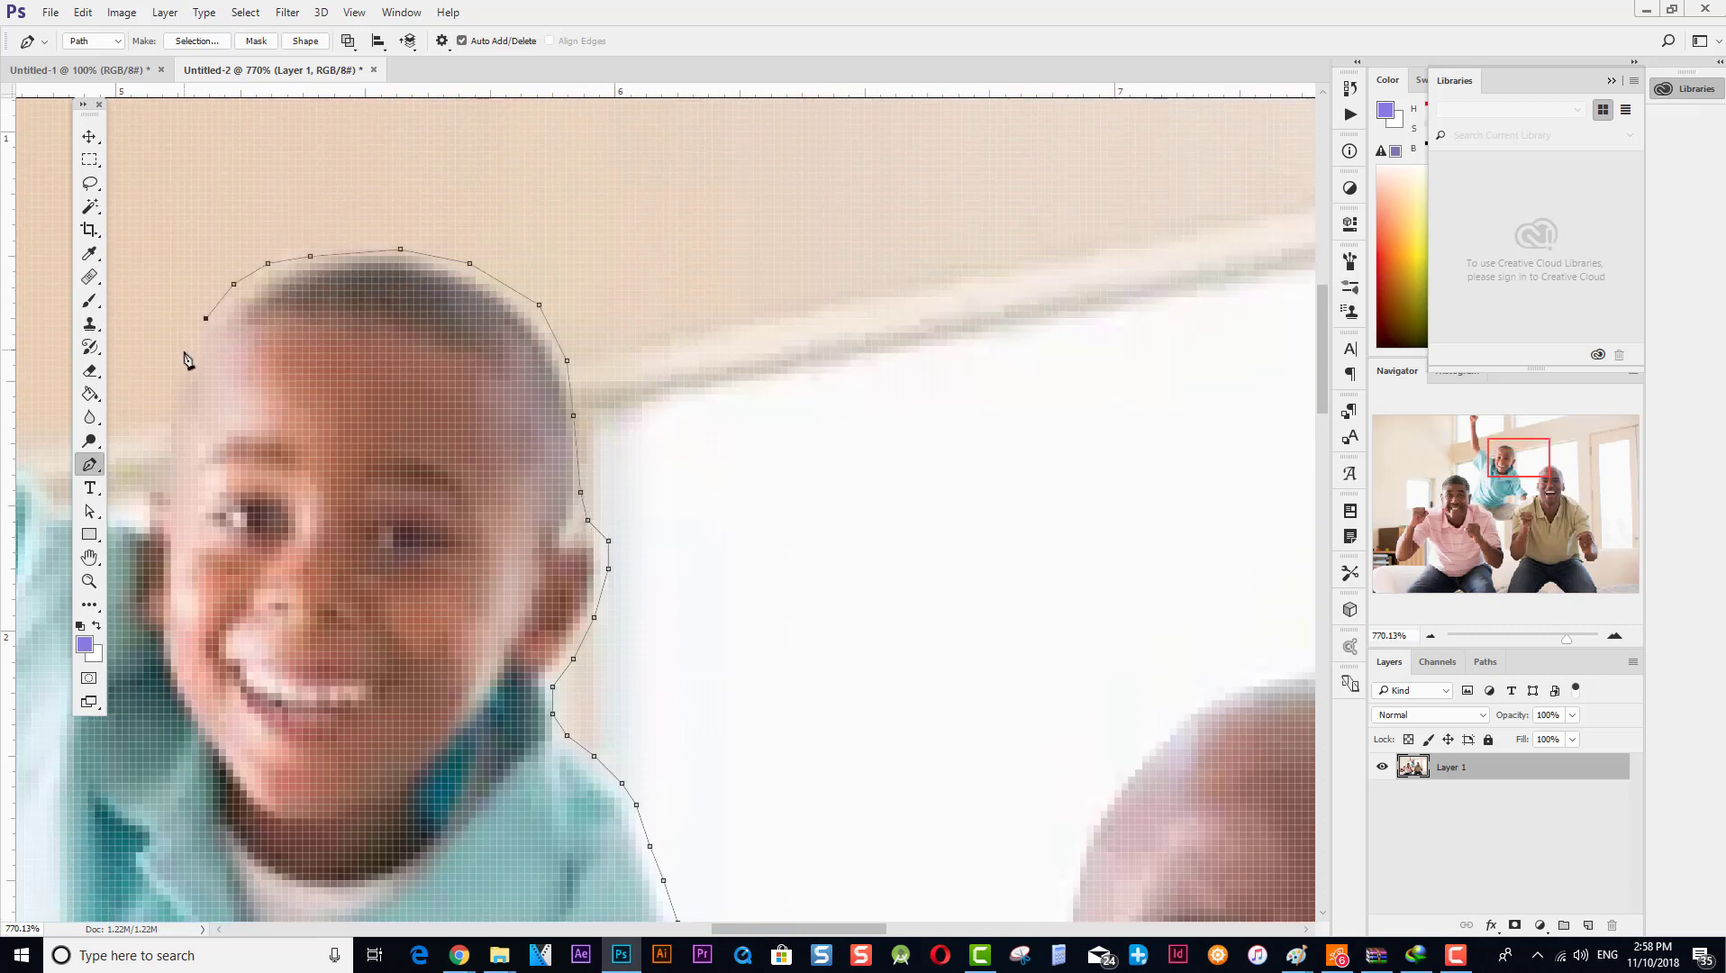
{"action": "left_click", "coordinate": [164, 409]}
Continue the path down the other side of the boy's head to where it meets his collar.
{"action": "scroll", "coordinate": [525, 551], "scroll_direction": "down", "scroll_amount": 1}
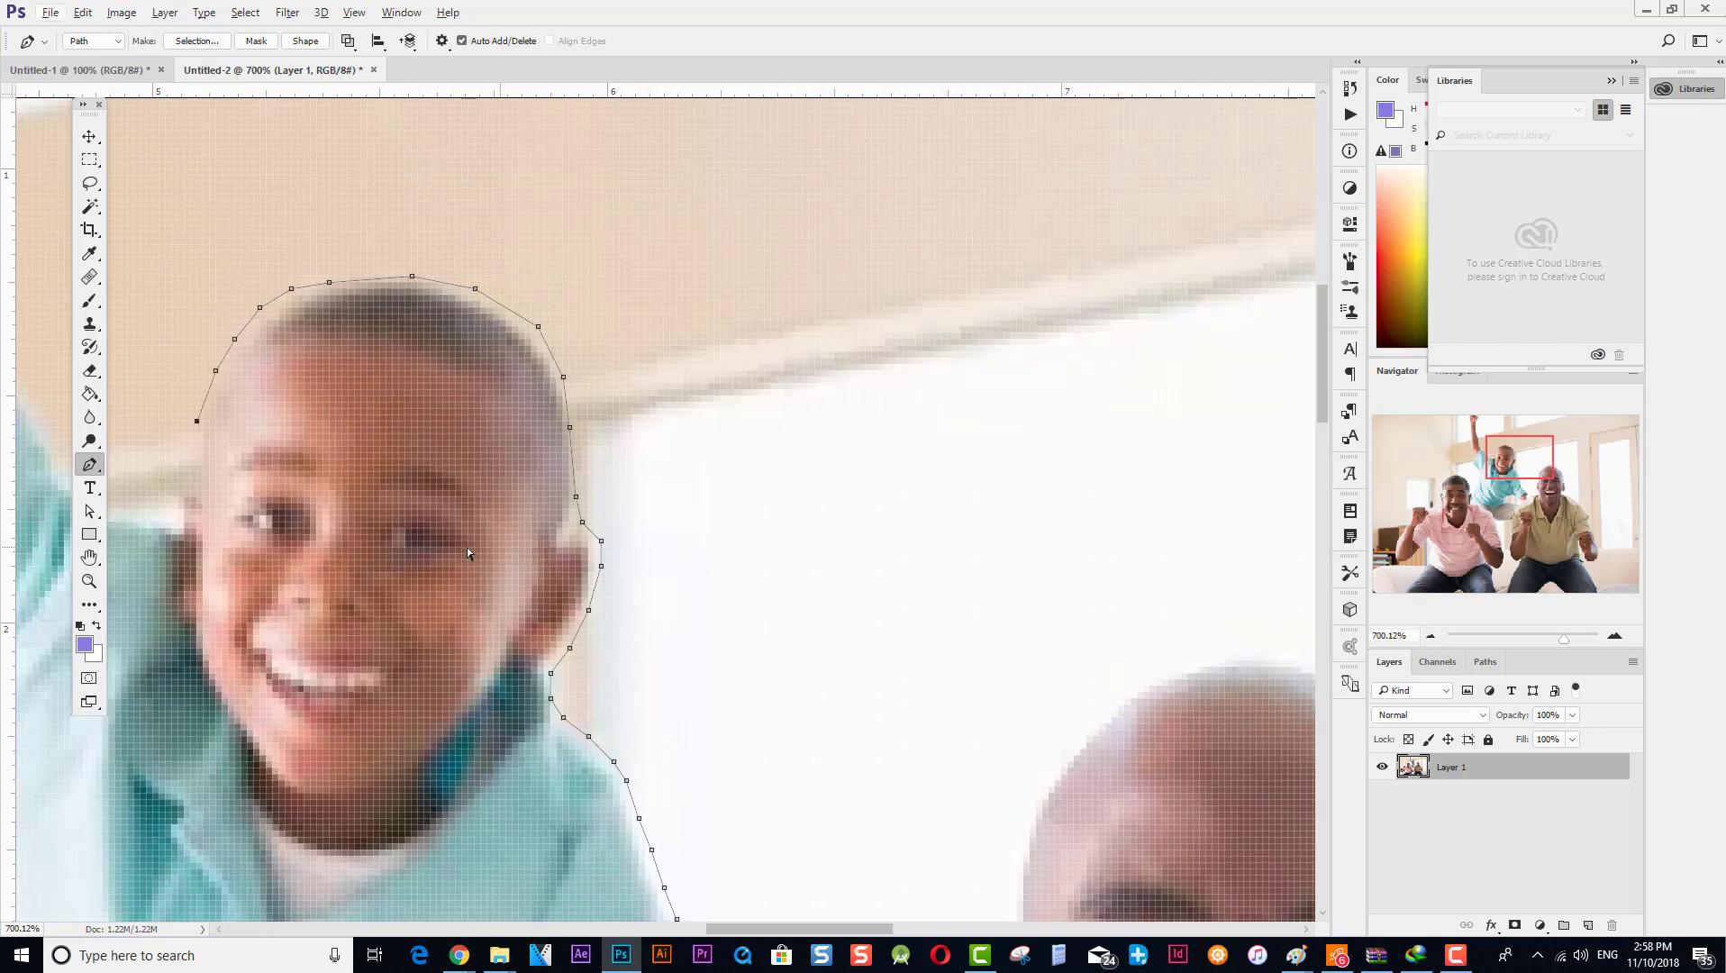
{"action": "scroll", "coordinate": [428, 540], "scroll_direction": "right", "scroll_amount": 3}
{"action": "scroll", "coordinate": [428, 539], "scroll_direction": "left", "scroll_amount": 7}
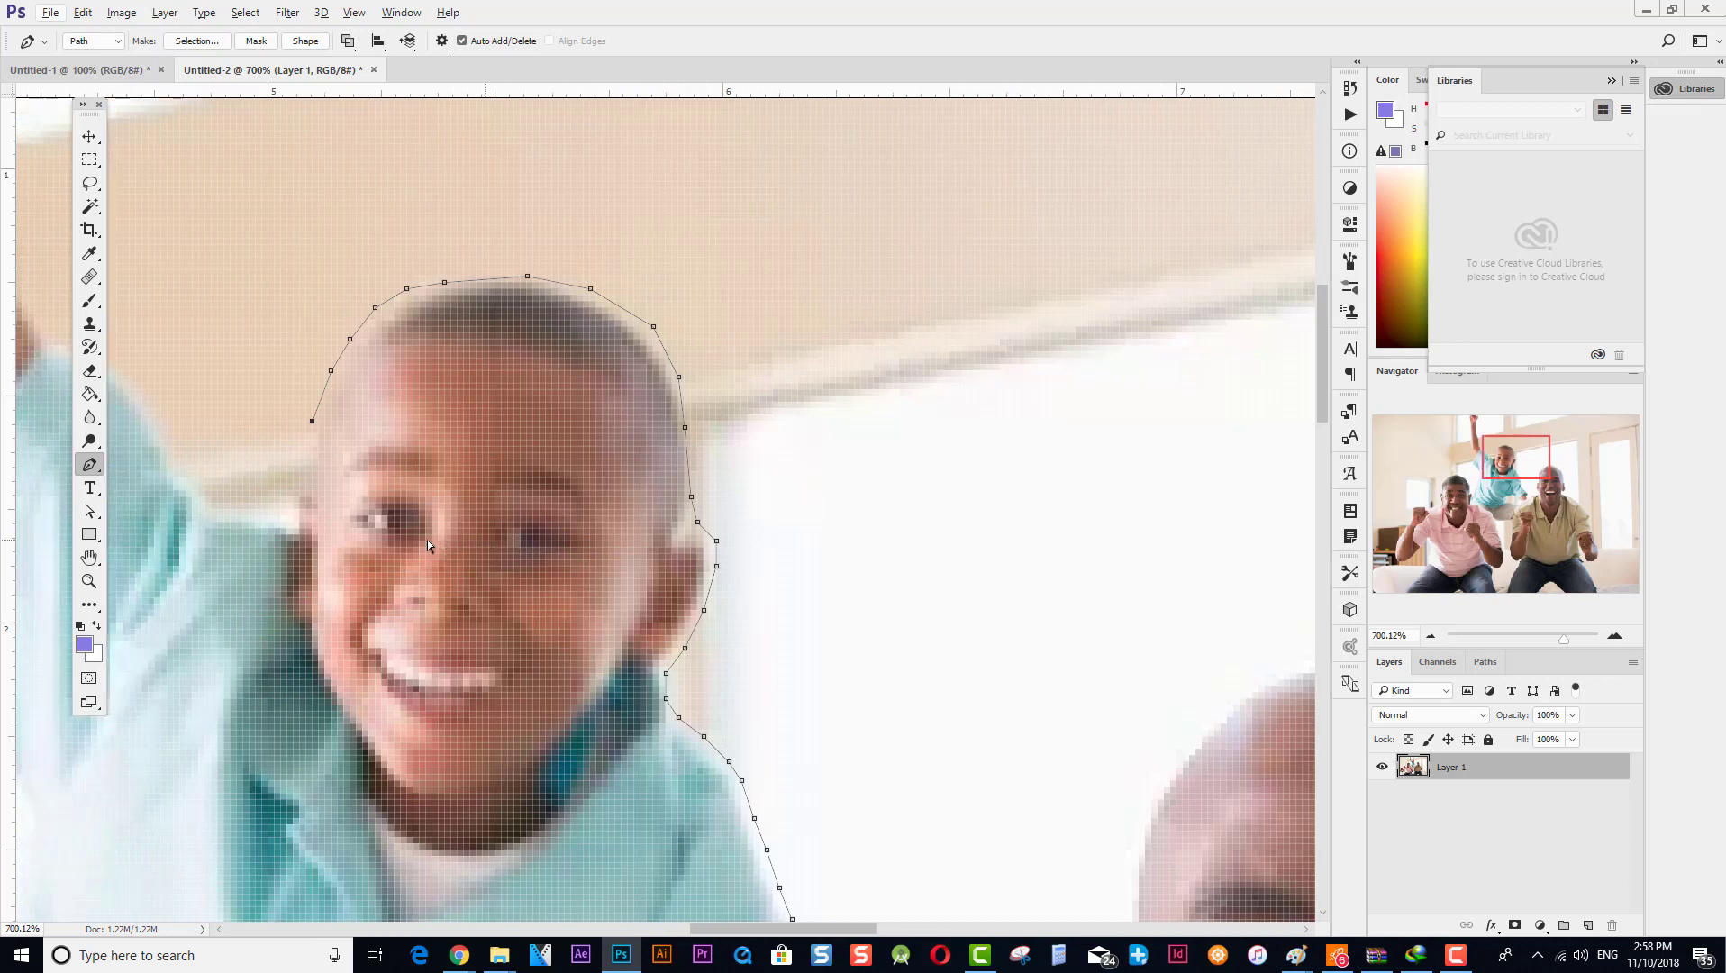
{"action": "scroll", "coordinate": [428, 540], "scroll_direction": "left", "scroll_amount": 8}
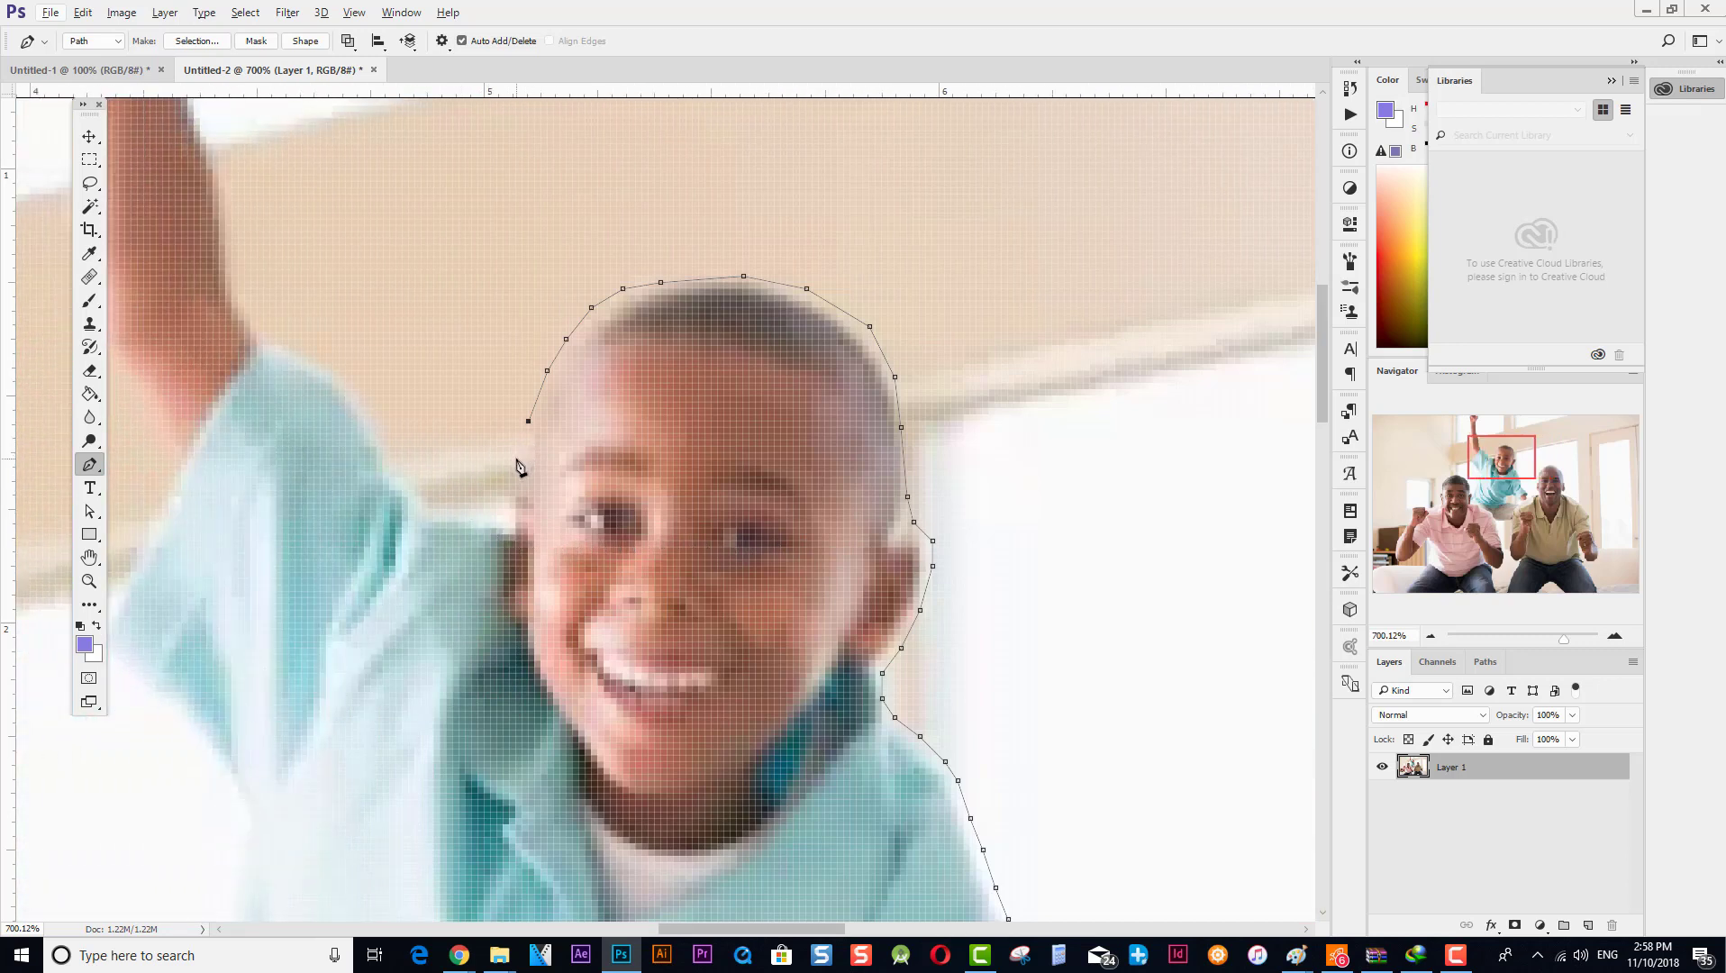
{"action": "left_click", "coordinate": [515, 458]}
{"action": "left_click", "coordinate": [509, 491]}
{"action": "left_click", "coordinate": [490, 515]}
{"action": "left_click", "coordinate": [452, 510]}
Trace the path along the shoulder and sleeve of the boy's raised arm up to the cuff.
{"action": "left_click", "coordinate": [421, 497]}
{"action": "left_click", "coordinate": [395, 458]}
{"action": "left_click", "coordinate": [358, 389]}
{"action": "left_click", "coordinate": [320, 358]}
{"action": "left_click", "coordinate": [295, 346]}
{"action": "left_click", "coordinate": [269, 332]}
Continue the path up the edge of the boy's raised arm that faces his head.
{"action": "left_click", "coordinate": [251, 315]}
{"action": "left_click", "coordinate": [232, 282]}
{"action": "left_click", "coordinate": [231, 251]}
{"action": "scroll", "coordinate": [233, 252], "scroll_direction": "up", "scroll_amount": 7}
{"action": "left_click", "coordinate": [290, 446]}
{"action": "left_click", "coordinate": [279, 404]}
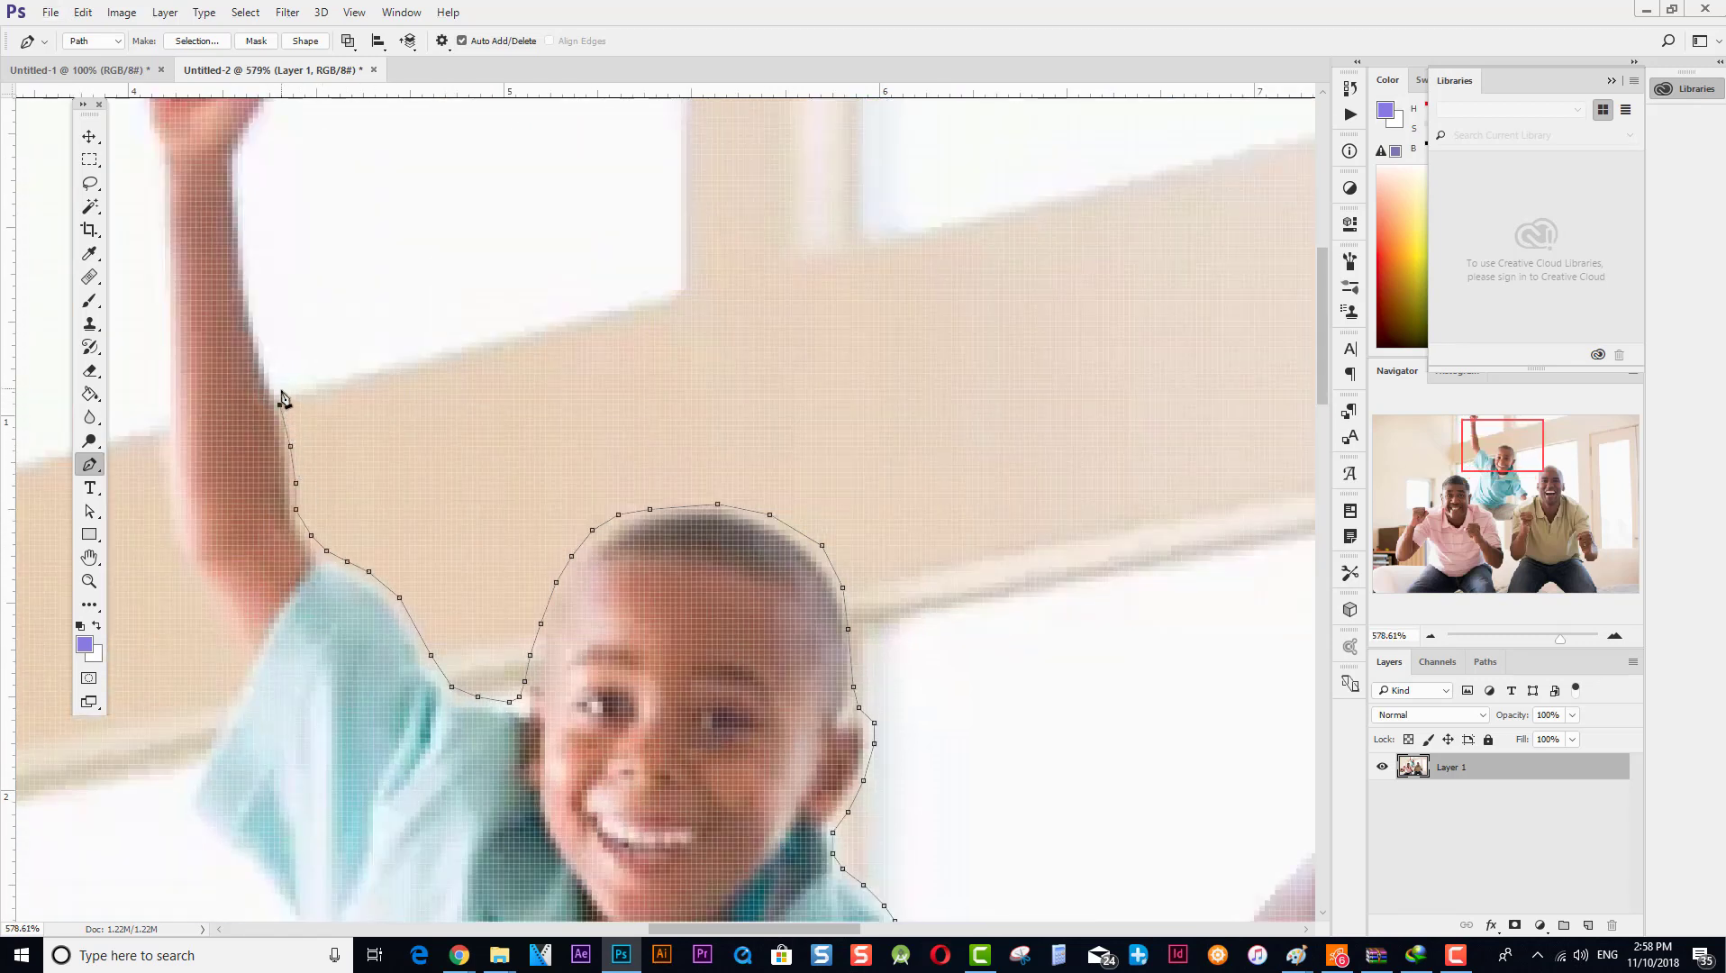
{"action": "left_click", "coordinate": [274, 373]}
{"action": "left_click", "coordinate": [258, 326]}
{"action": "left_click", "coordinate": [243, 206]}
Trace the path around the boy's raised fist, crossing it at the photo's upper edge.
{"action": "scroll", "coordinate": [242, 212], "scroll_direction": "up", "scroll_amount": 3}
{"action": "left_click", "coordinate": [238, 372]}
{"action": "left_click", "coordinate": [249, 341]}
{"action": "left_click", "coordinate": [281, 289]}
{"action": "left_click", "coordinate": [285, 257]}
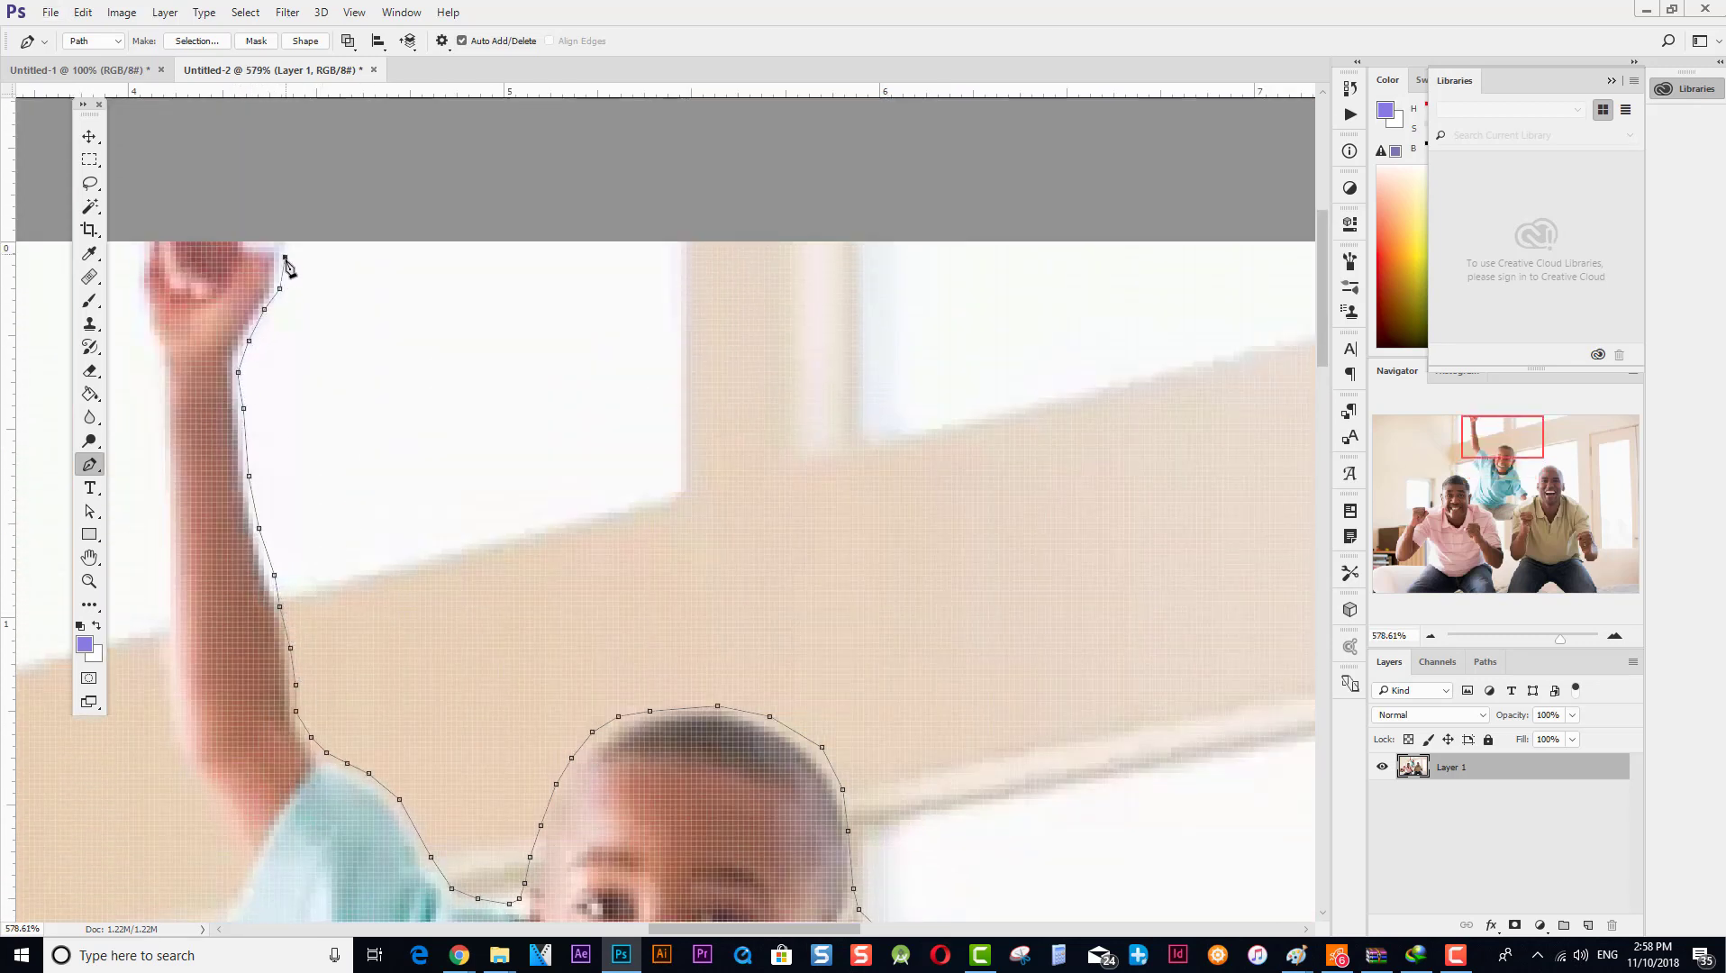
{"action": "left_click", "coordinate": [138, 247]}
{"action": "left_click", "coordinate": [133, 268]}
{"action": "left_click", "coordinate": [134, 295]}
{"action": "left_click", "coordinate": [144, 330]}
{"action": "left_click", "coordinate": [154, 351]}
Continue the path down the outer edge of the boy's raised forearm.
{"action": "left_click", "coordinate": [154, 377]}
{"action": "left_click", "coordinate": [154, 413]}
{"action": "left_click", "coordinate": [160, 472]}
{"action": "left_click", "coordinate": [160, 601]}
{"action": "left_click", "coordinate": [159, 664]}
{"action": "scroll", "coordinate": [162, 657], "scroll_direction": "down", "scroll_amount": 2}
{"action": "left_click", "coordinate": [165, 558]}
{"action": "left_click", "coordinate": [180, 610]}
{"action": "left_click", "coordinate": [206, 636]}
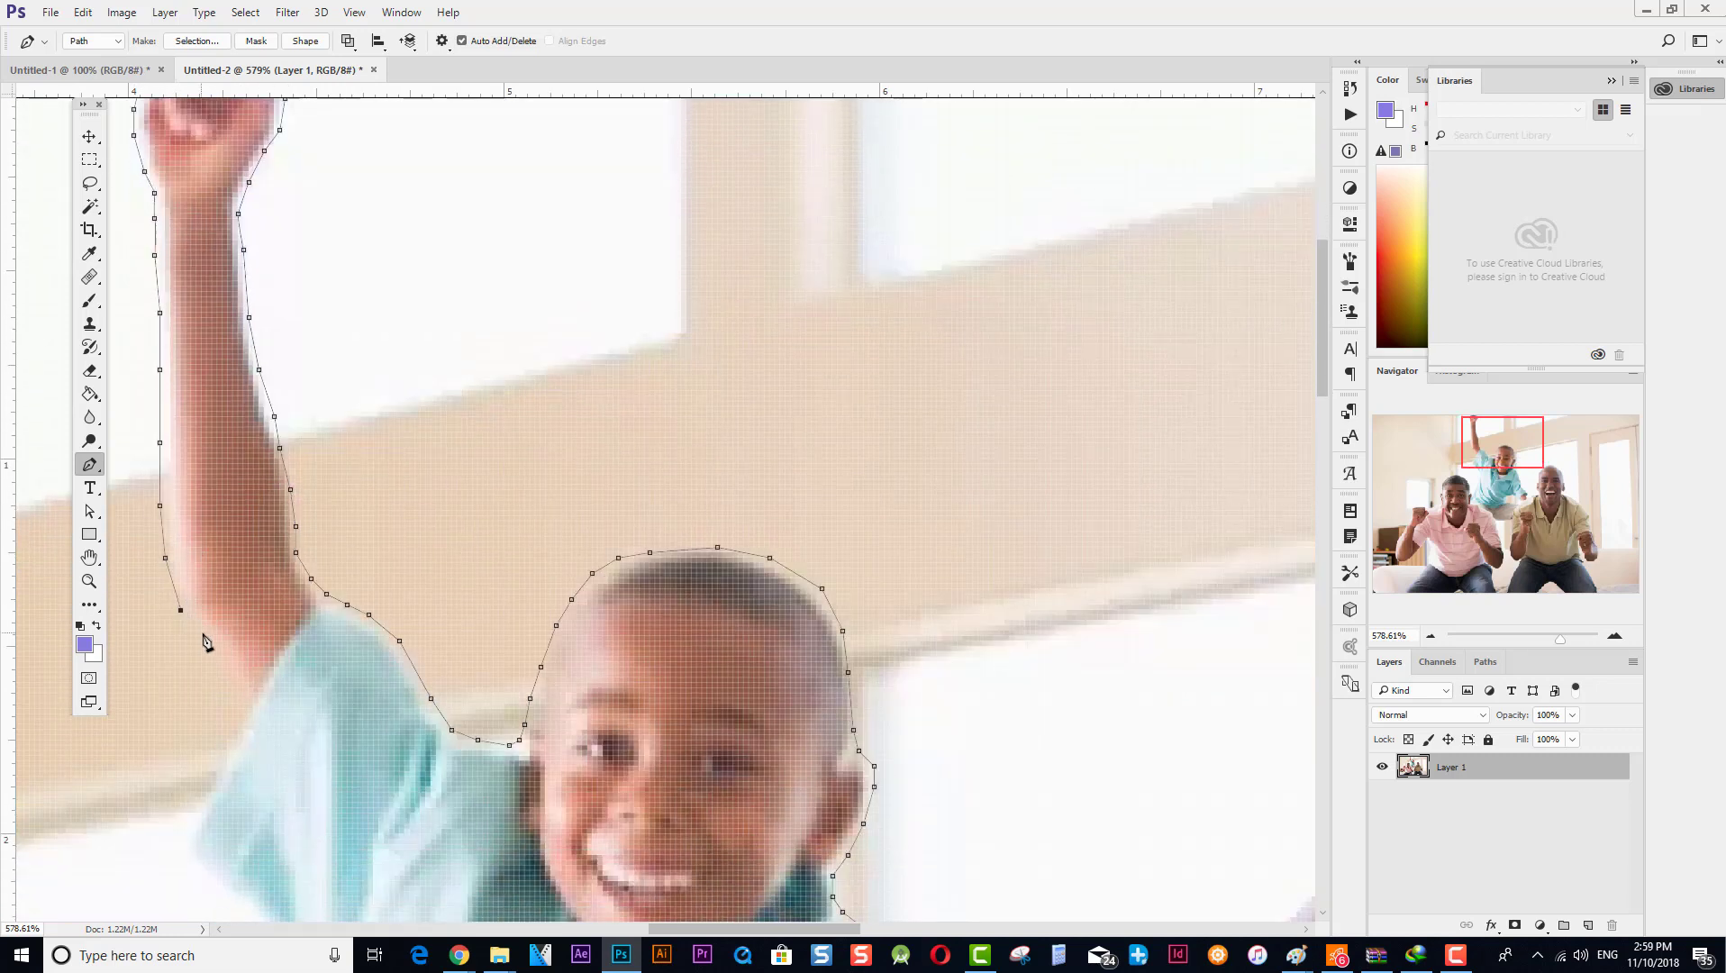
{"action": "left_click", "coordinate": [217, 651]}
{"action": "left_click", "coordinate": [232, 677]}
{"action": "key", "text": "ctrl+alt+z"}
{"action": "key", "text": "ctrl+alt+z"}
{"action": "key", "text": "ctrl+alt+z"}
{"action": "key", "text": "ctrl+alt+z"}
{"action": "key", "text": "ctrl+alt+z"}
Extend the path along the outer edge of the raised arm down to the start of the sleeve.
{"action": "left_click", "coordinate": [160, 547]}
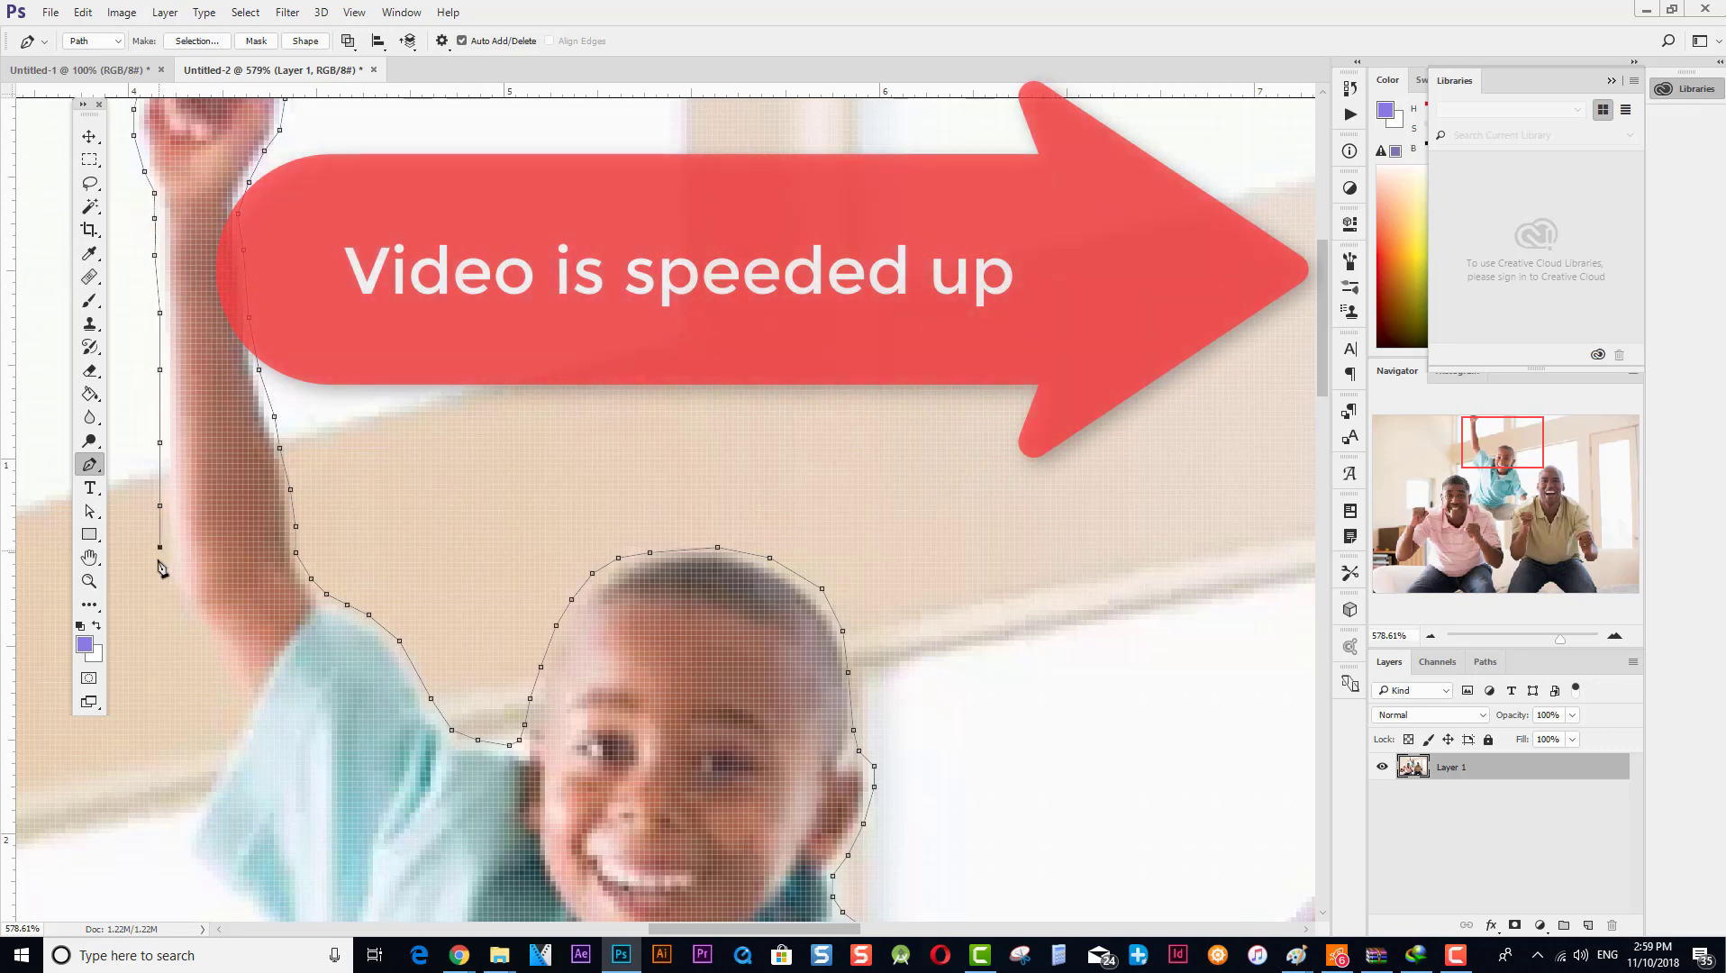
{"action": "left_click", "coordinate": [165, 584]}
{"action": "left_click", "coordinate": [186, 619]}
{"action": "left_click", "coordinate": [206, 651]}
{"action": "left_click", "coordinate": [222, 667]}
{"action": "left_click", "coordinate": [232, 687]}
{"action": "left_click", "coordinate": [244, 703]}
Trace the path around the outer tip of the raised arm's sleeve and along its underside.
{"action": "left_click", "coordinate": [223, 735]}
{"action": "left_click", "coordinate": [212, 761]}
{"action": "scroll", "coordinate": [205, 629], "scroll_direction": "down", "scroll_amount": 4}
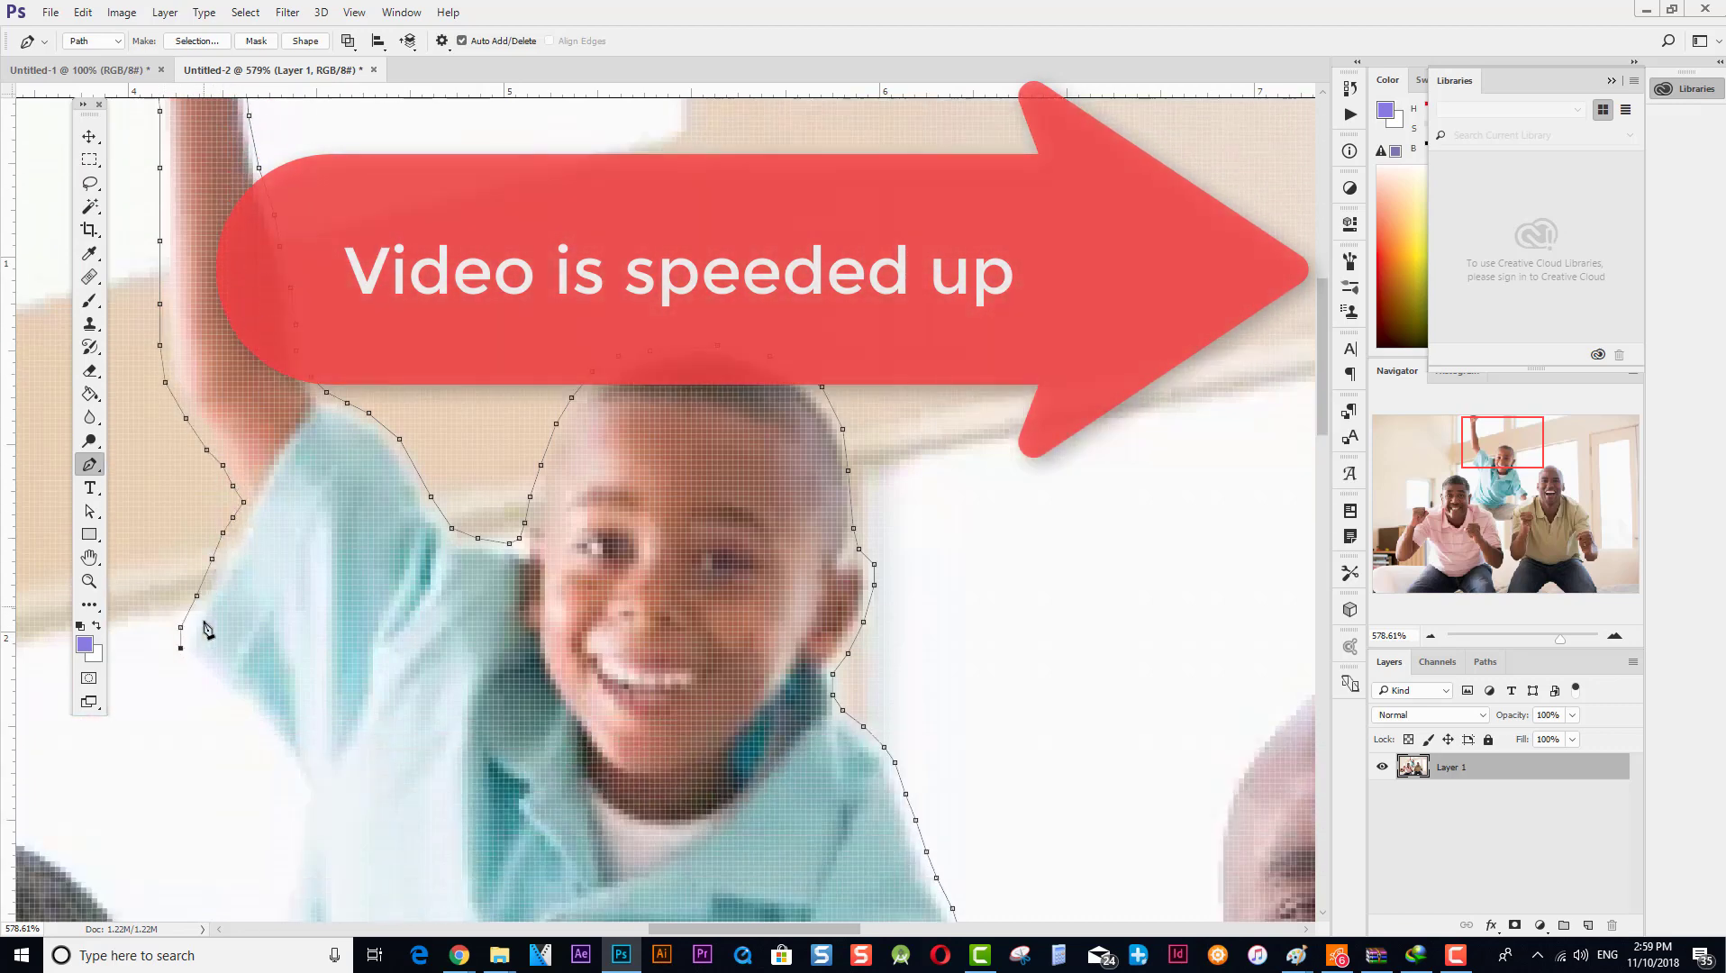
{"action": "left_click", "coordinate": [196, 573]}
{"action": "left_click", "coordinate": [239, 615]}
{"action": "left_click", "coordinate": [281, 657]}
Continue the path down the side of the boy's shirt to the ear of the man in pink.
{"action": "scroll", "coordinate": [336, 597], "scroll_direction": "down", "scroll_amount": 4}
{"action": "left_click", "coordinate": [293, 532]}
{"action": "left_click", "coordinate": [274, 590]}
{"action": "left_click", "coordinate": [249, 648]}
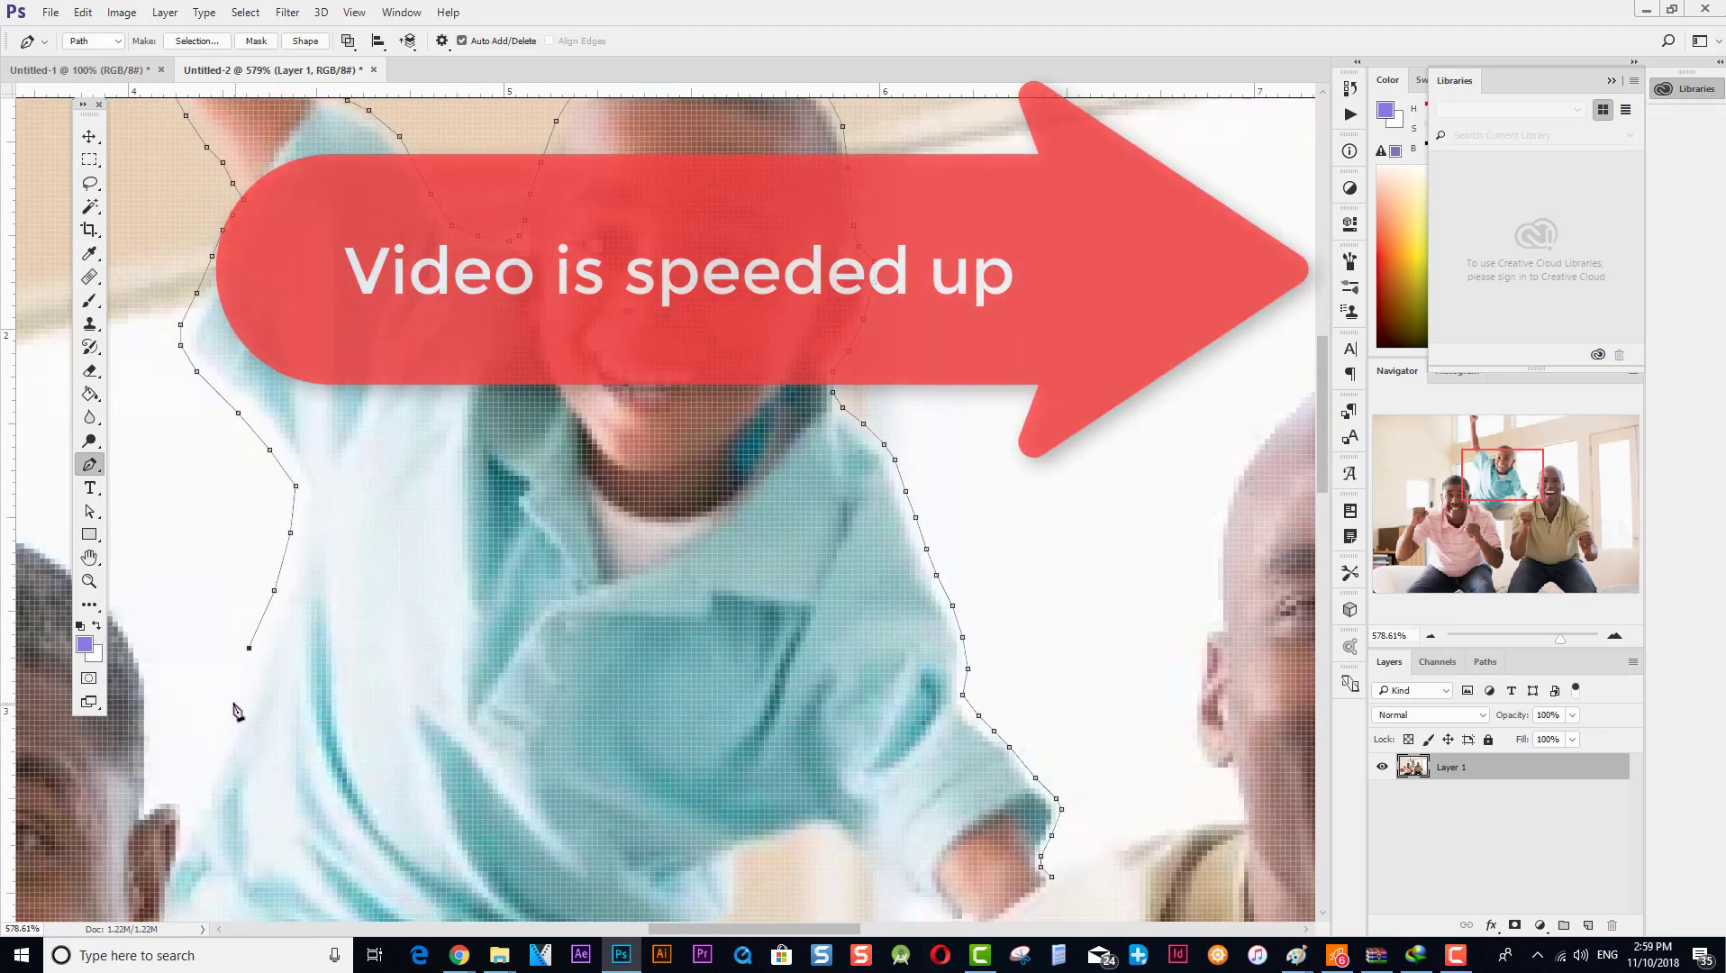
{"action": "left_click", "coordinate": [233, 705]}
{"action": "scroll", "coordinate": [231, 702], "scroll_direction": "down", "scroll_amount": 4}
{"action": "left_click", "coordinate": [223, 523]}
{"action": "left_click", "coordinate": [211, 555]}
{"action": "left_click", "coordinate": [201, 581]}
{"action": "left_click", "coordinate": [185, 602]}
{"action": "left_click", "coordinate": [176, 614]}
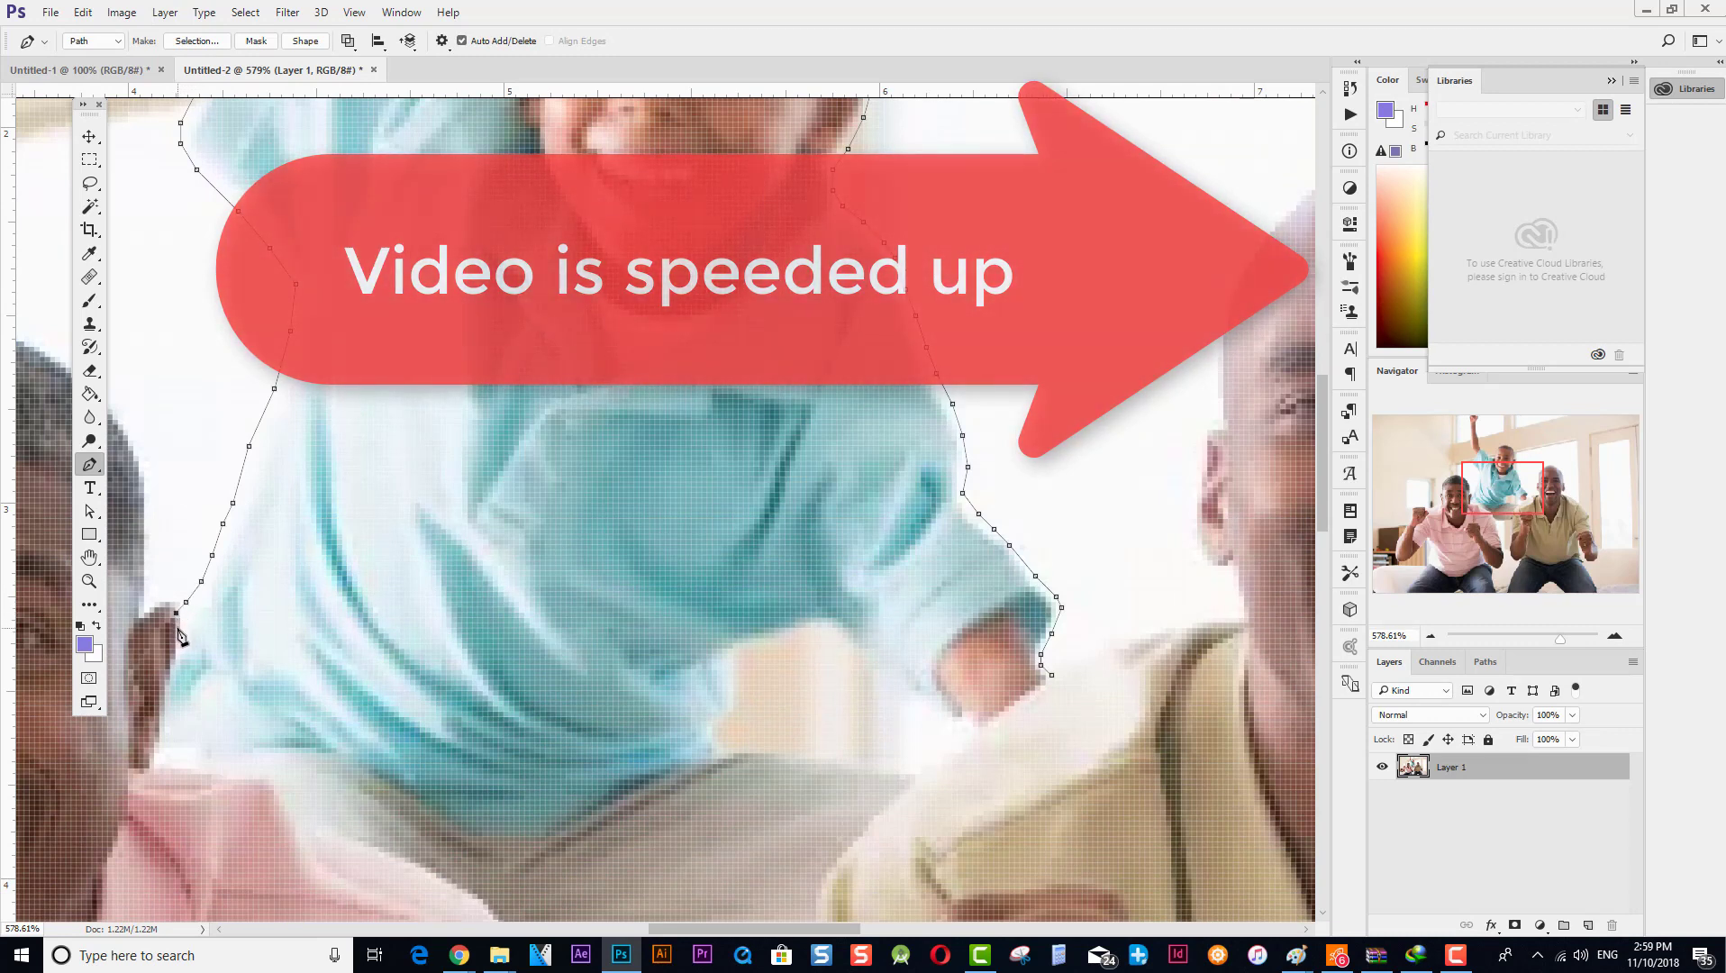
Trace the path down along the ear and neck of the man in pink, where they meet the boy's shirt.
{"action": "left_click", "coordinate": [174, 633]}
{"action": "left_click", "coordinate": [171, 655]}
{"action": "left_click", "coordinate": [164, 675]}
{"action": "left_click", "coordinate": [160, 695]}
{"action": "left_click", "coordinate": [154, 726]}
{"action": "left_click", "coordinate": [149, 748]}
{"action": "left_click", "coordinate": [149, 768]}
Continue the path along the collar of the man in pink, where it meets the boy's shirt and trousers.
{"action": "left_click", "coordinate": [180, 769]}
{"action": "left_click", "coordinate": [206, 775]}
{"action": "left_click", "coordinate": [264, 790]}
{"action": "scroll", "coordinate": [270, 792], "scroll_direction": "down", "scroll_amount": 2}
{"action": "left_click", "coordinate": [280, 805]}
{"action": "left_click", "coordinate": [290, 821]}
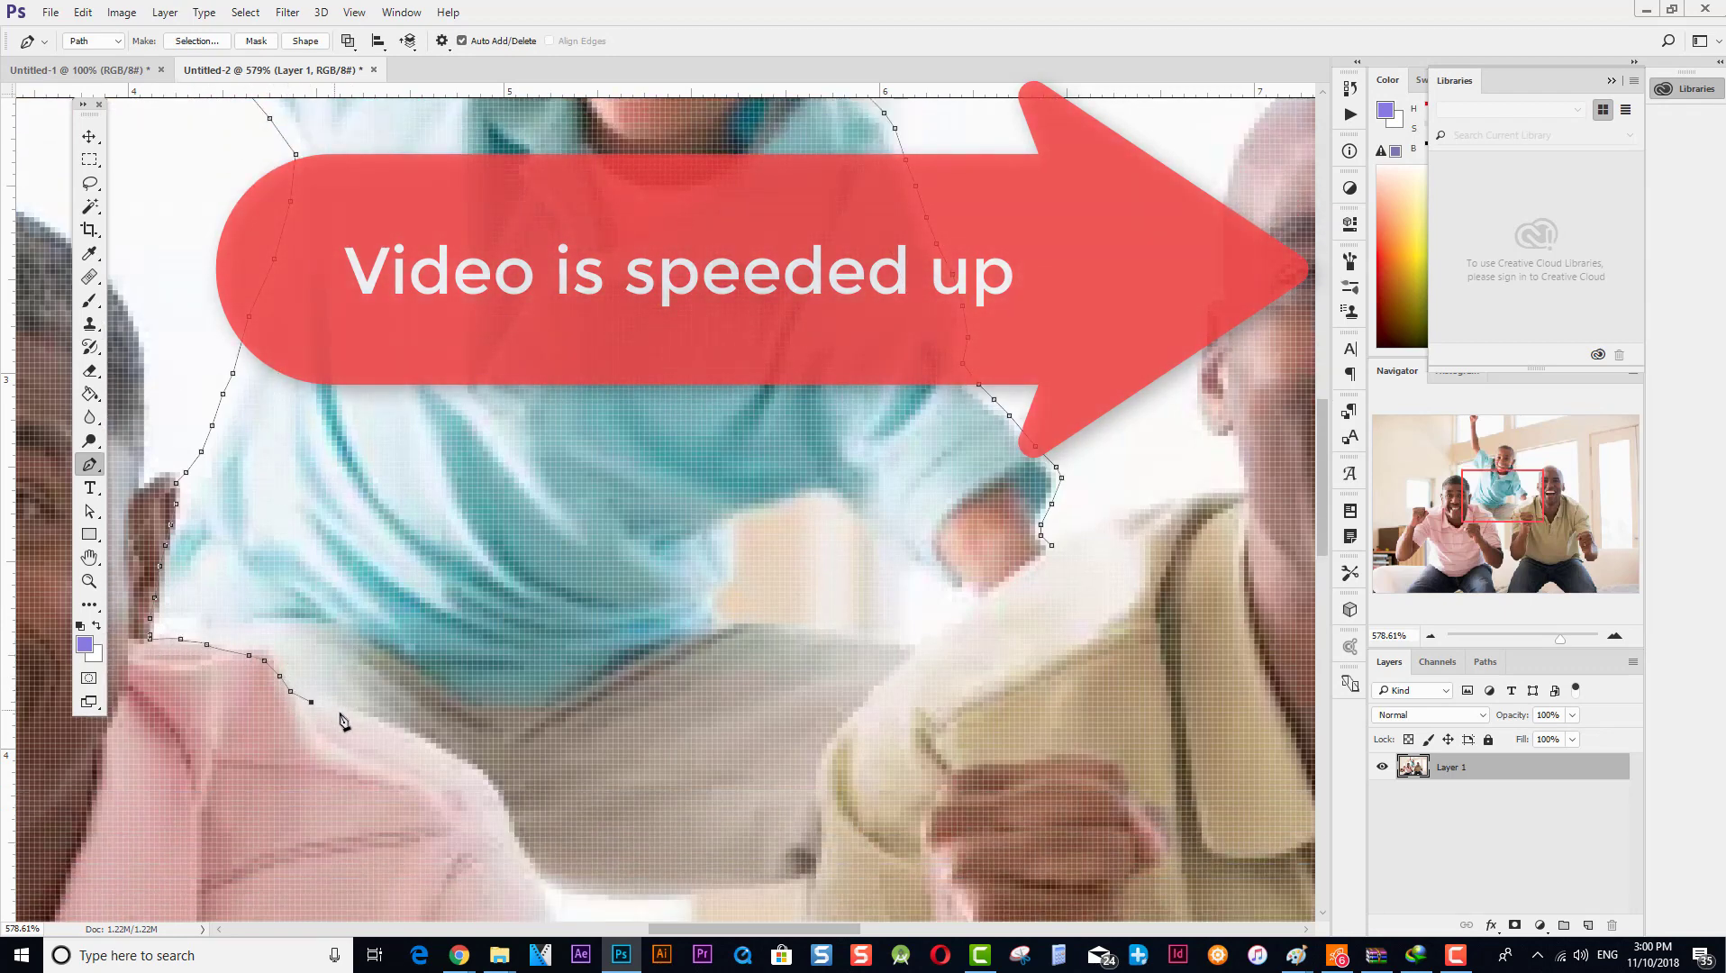
{"action": "left_click", "coordinate": [311, 832]}
Trace the path down the shoulder of the man in pink to the lower edge of the boy's trousers.
{"action": "left_click", "coordinate": [378, 856]}
{"action": "left_click", "coordinate": [425, 878]}
{"action": "scroll", "coordinate": [462, 777], "scroll_direction": "down", "scroll_amount": 3}
{"action": "left_click", "coordinate": [463, 582]}
{"action": "left_click", "coordinate": [493, 614]}
{"action": "left_click", "coordinate": [515, 654]}
{"action": "left_click", "coordinate": [530, 687]}
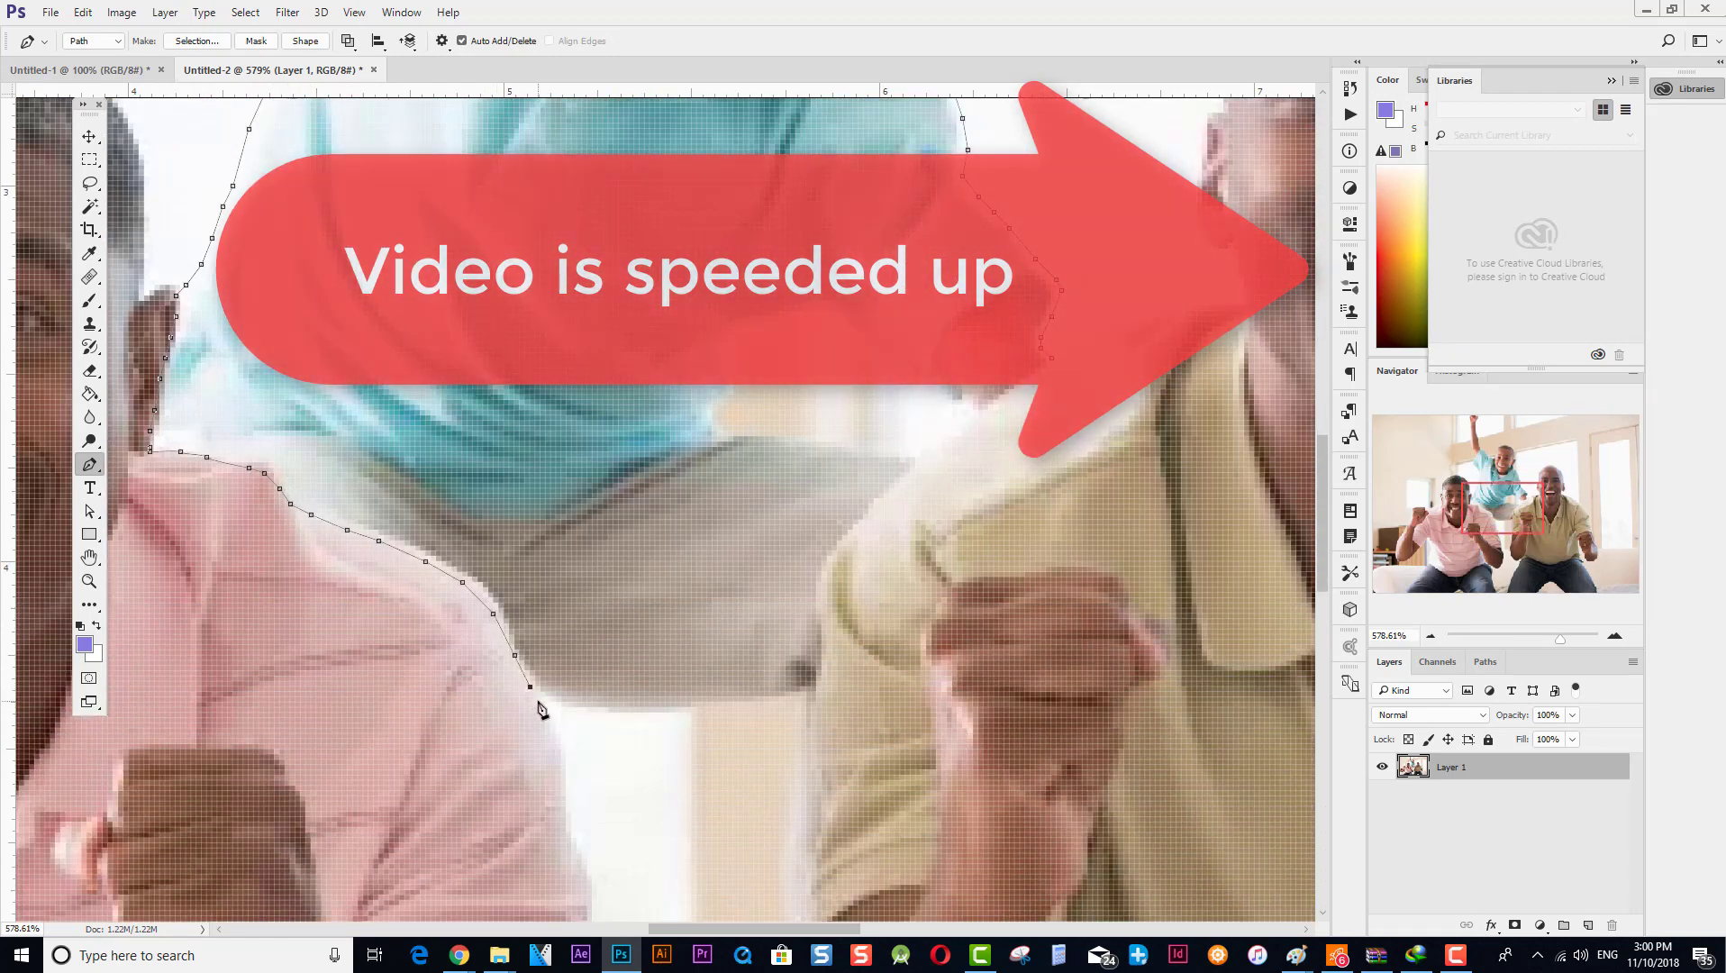
Trace the path along the lower edge of the boy's trousers to the sleeve of the man in the olive shirt.
{"action": "left_click", "coordinate": [541, 701]}
{"action": "left_click", "coordinate": [551, 713]}
{"action": "left_click", "coordinate": [571, 713]}
{"action": "left_click", "coordinate": [613, 718]}
{"action": "left_click", "coordinate": [644, 718]}
{"action": "left_click", "coordinate": [670, 718]}
{"action": "left_click", "coordinate": [687, 718]}
{"action": "left_click", "coordinate": [697, 712]}
{"action": "left_click", "coordinate": [713, 708]}
{"action": "left_click", "coordinate": [733, 708]}
{"action": "left_click", "coordinate": [759, 702]}
{"action": "left_click", "coordinate": [791, 702]}
{"action": "left_click", "coordinate": [816, 692]}
Continue the path up the sleeve and shoulder edge of the man in the olive shirt, beside the boy's trousers.
{"action": "left_click", "coordinate": [827, 672]}
{"action": "left_click", "coordinate": [827, 650]}
{"action": "left_click", "coordinate": [827, 623]}
{"action": "left_click", "coordinate": [821, 602]}
{"action": "left_click", "coordinate": [822, 577]}
{"action": "left_click", "coordinate": [832, 561]}
{"action": "left_click", "coordinate": [853, 535]}
{"action": "left_click", "coordinate": [879, 509]}
{"action": "left_click", "coordinate": [910, 477]}
{"action": "left_click", "coordinate": [942, 453]}
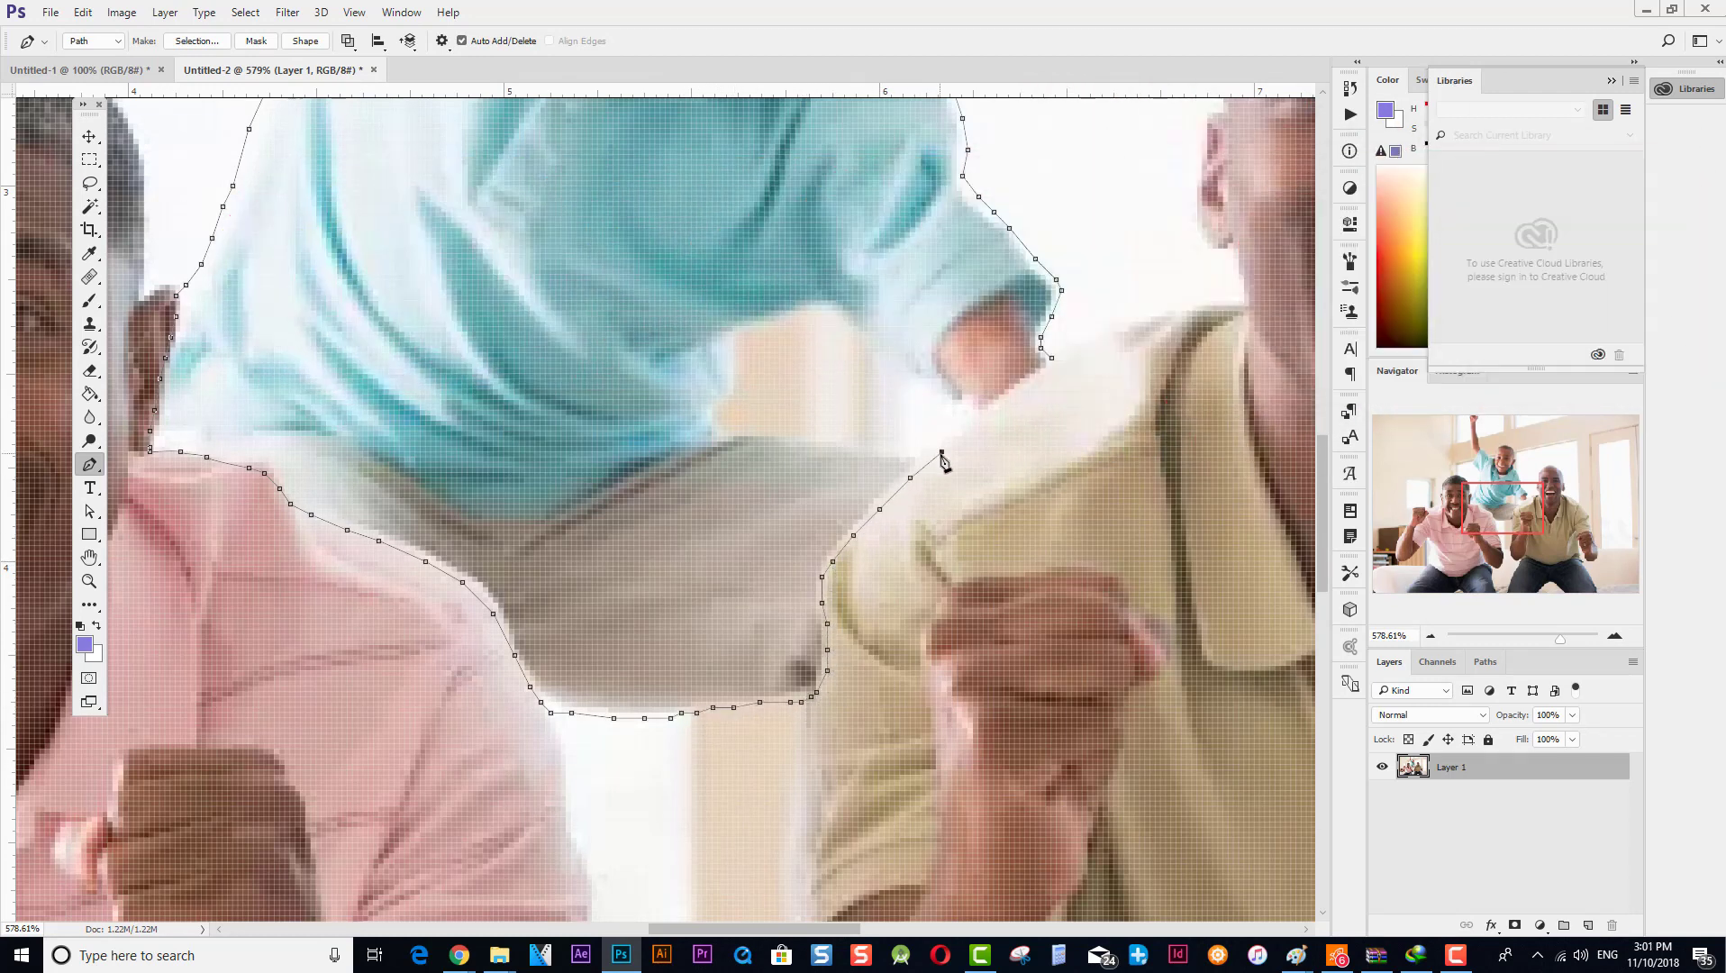
Trace the path along the olive shirt's shoulder beneath the boy's hand and close it at its starting point.
{"action": "left_click", "coordinate": [973, 425]}
{"action": "left_click", "coordinate": [1009, 400]}
{"action": "left_click", "coordinate": [1035, 384]}
{"action": "left_click", "coordinate": [1052, 374]}
{"action": "left_click", "coordinate": [1053, 363]}
Convert the closed path around the boy into a new anti-aliased selection, and demonstrate deselecting and reselecting it.
{"action": "scroll", "coordinate": [838, 495], "scroll_direction": "down", "scroll_amount": 8}
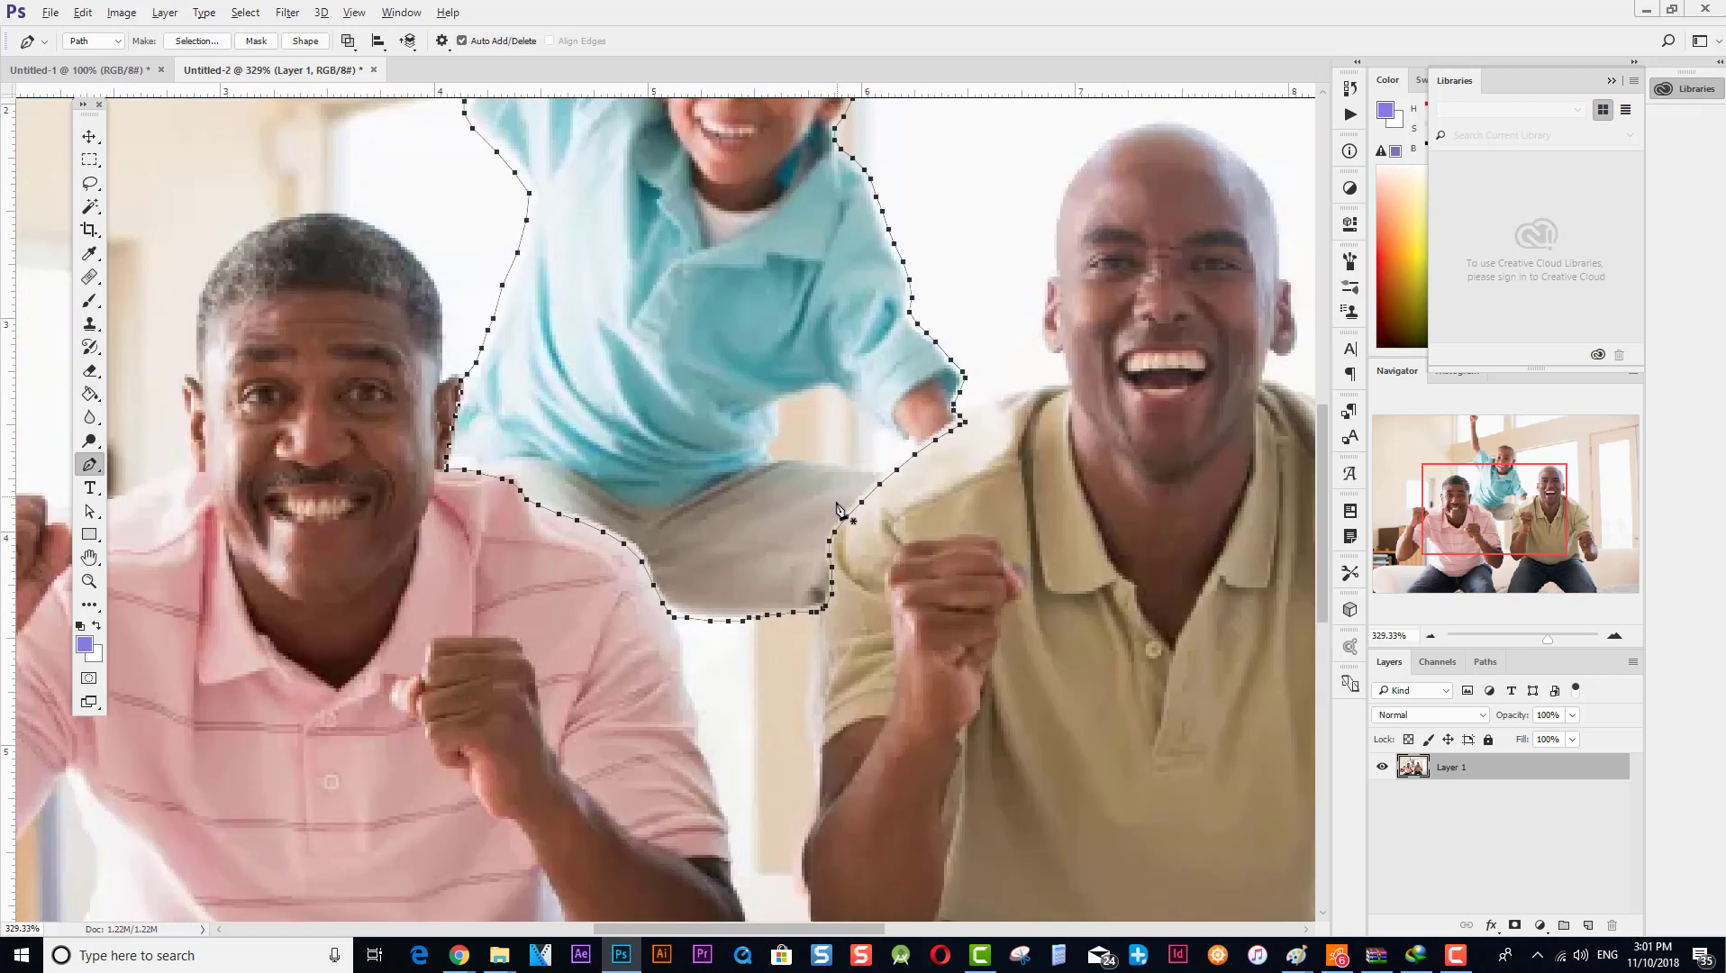
{"action": "scroll", "coordinate": [808, 533], "scroll_direction": "up", "scroll_amount": 3}
{"action": "scroll", "coordinate": [810, 522], "scroll_direction": "up", "scroll_amount": 6}
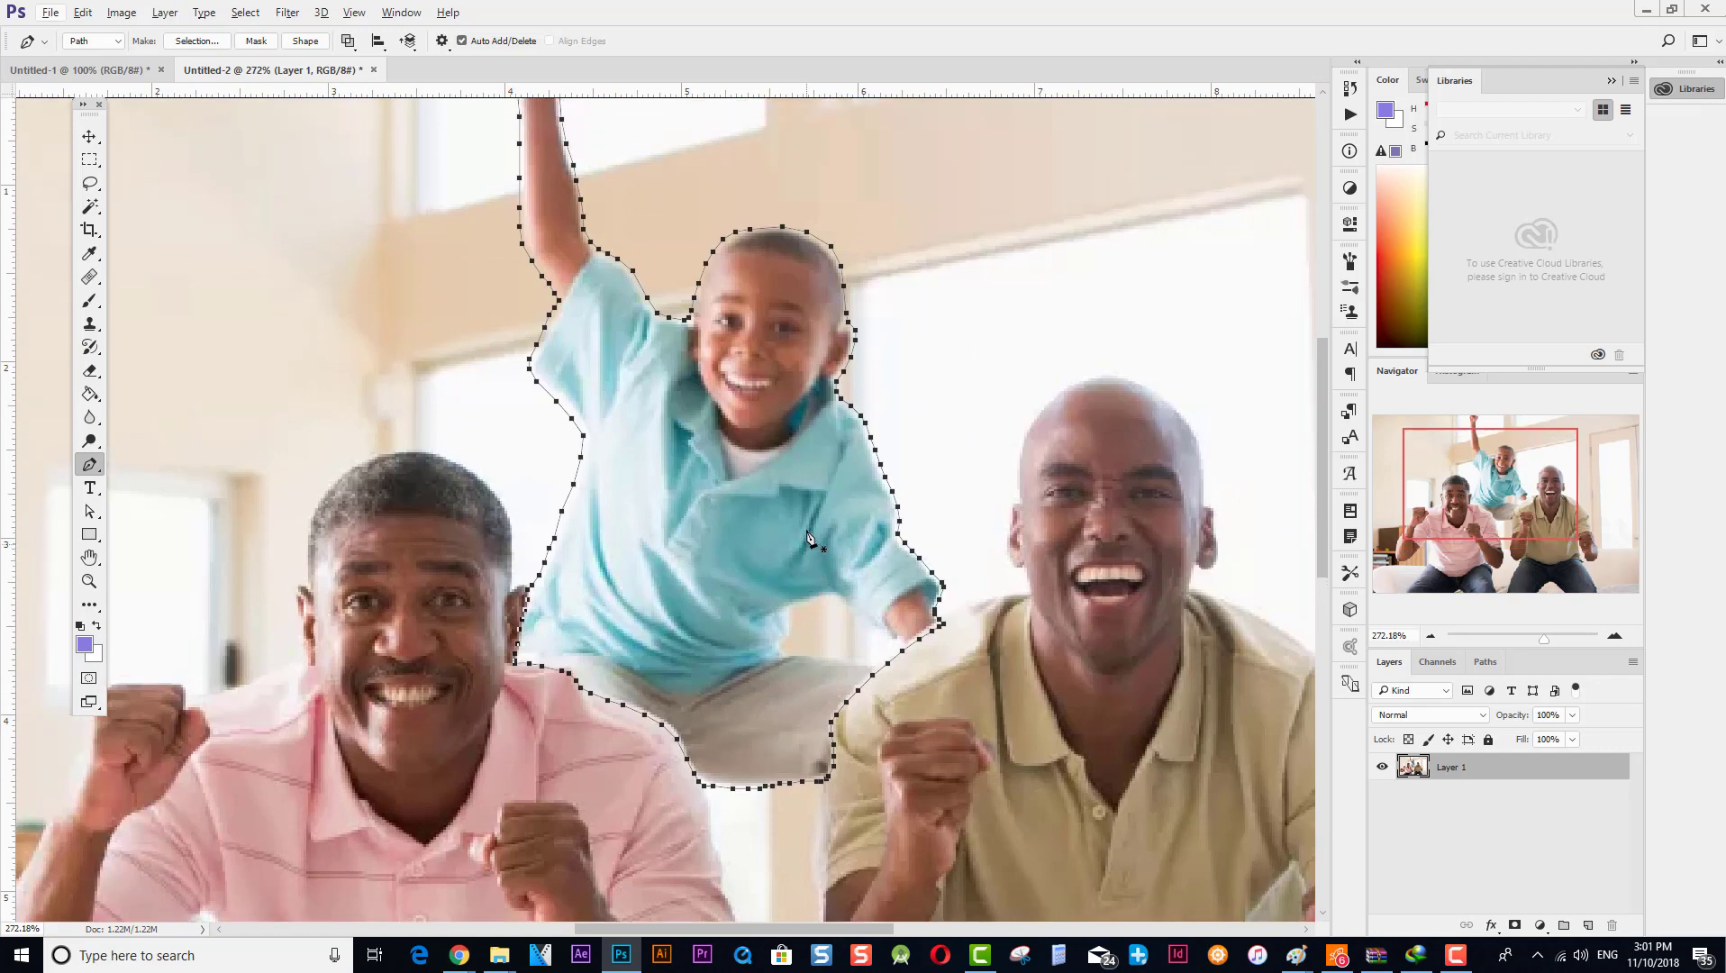
{"action": "scroll", "coordinate": [818, 496], "scroll_direction": "down", "scroll_amount": 2}
{"action": "scroll", "coordinate": [817, 495], "scroll_direction": "down", "scroll_amount": 2}
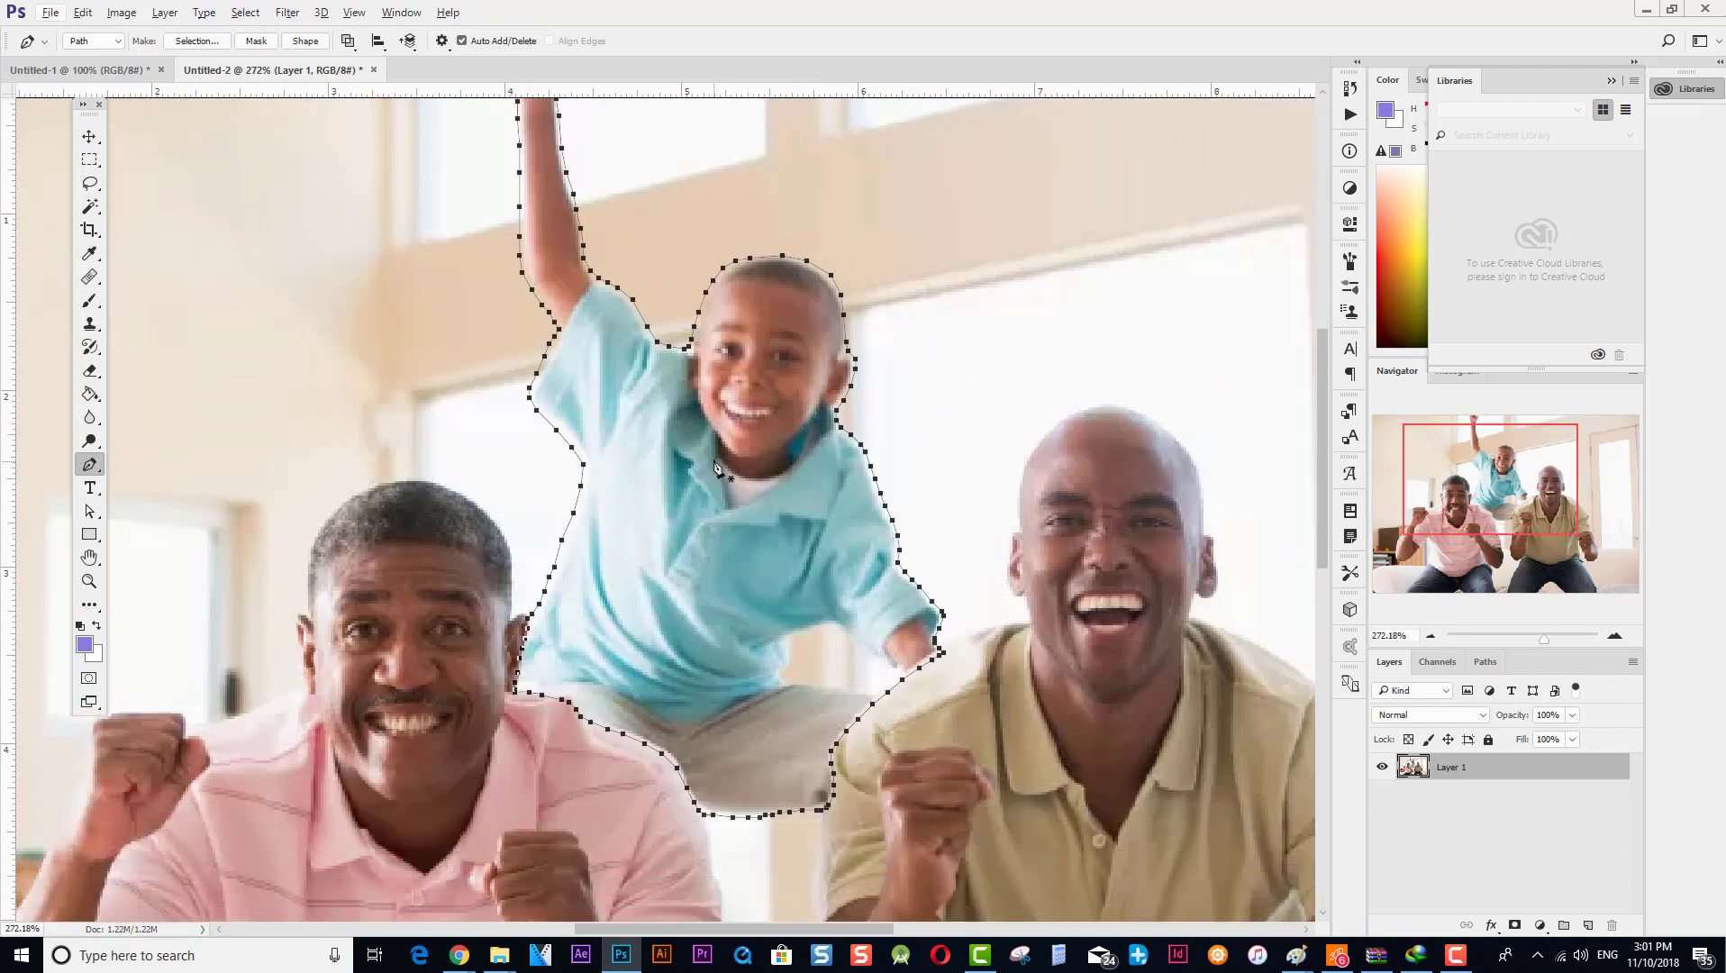
{"action": "right_click", "coordinate": [709, 459]}
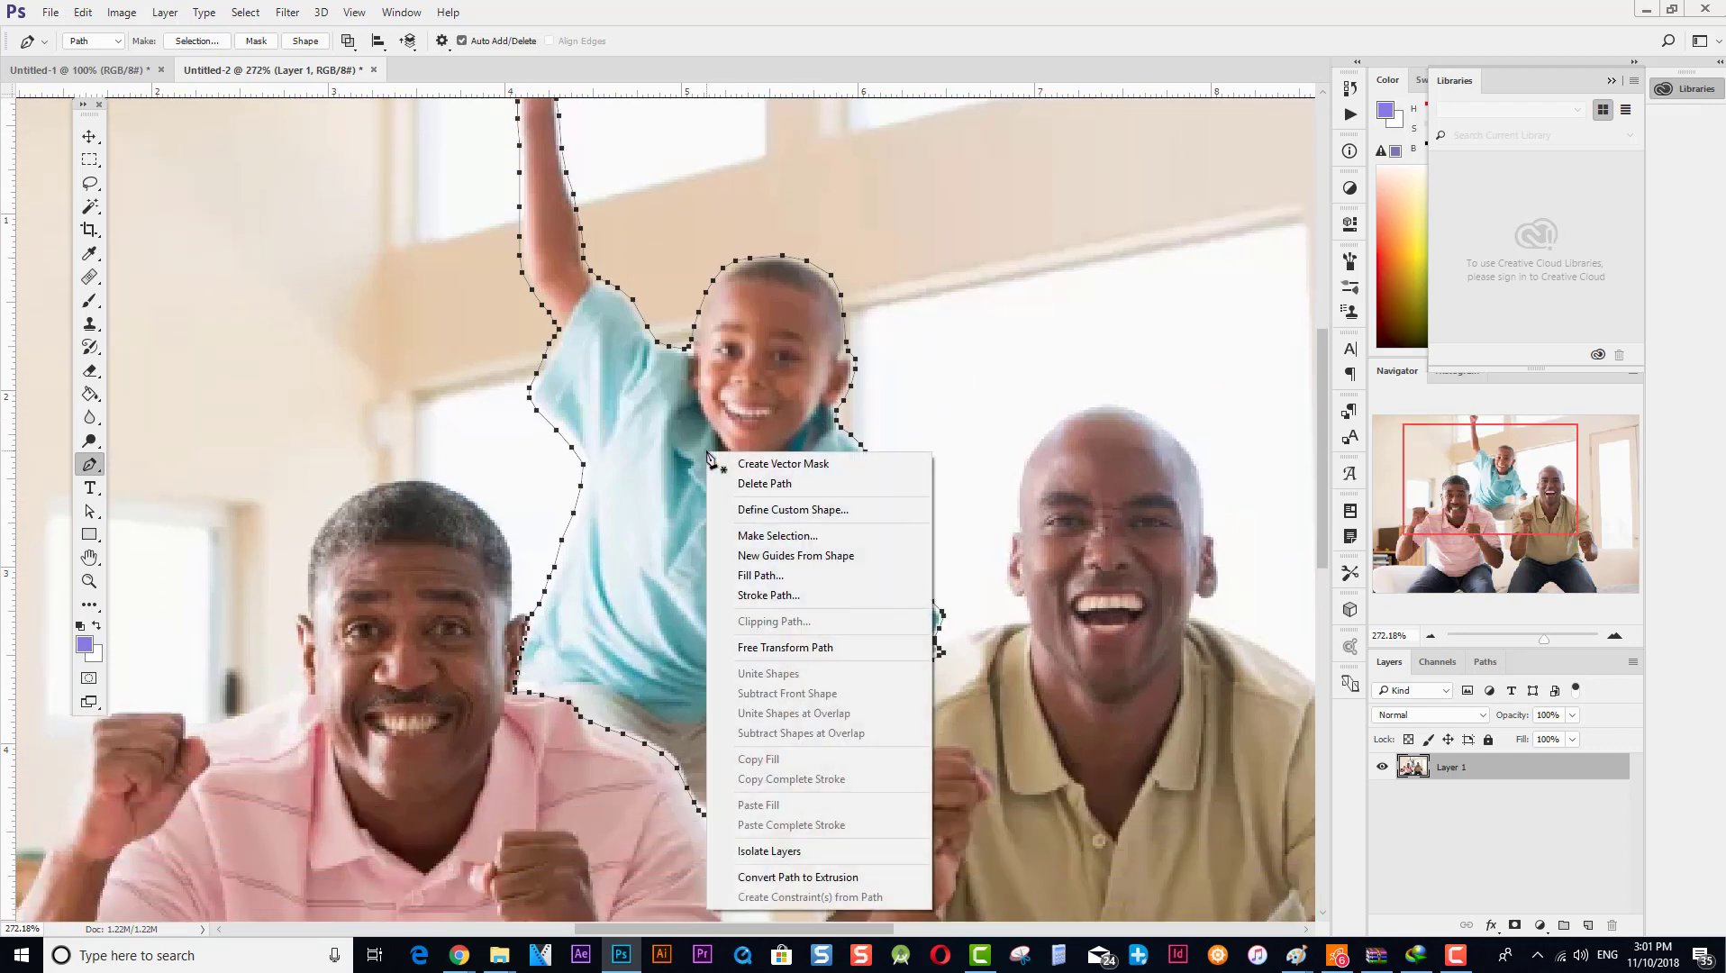
{"action": "left_click", "coordinate": [765, 536]}
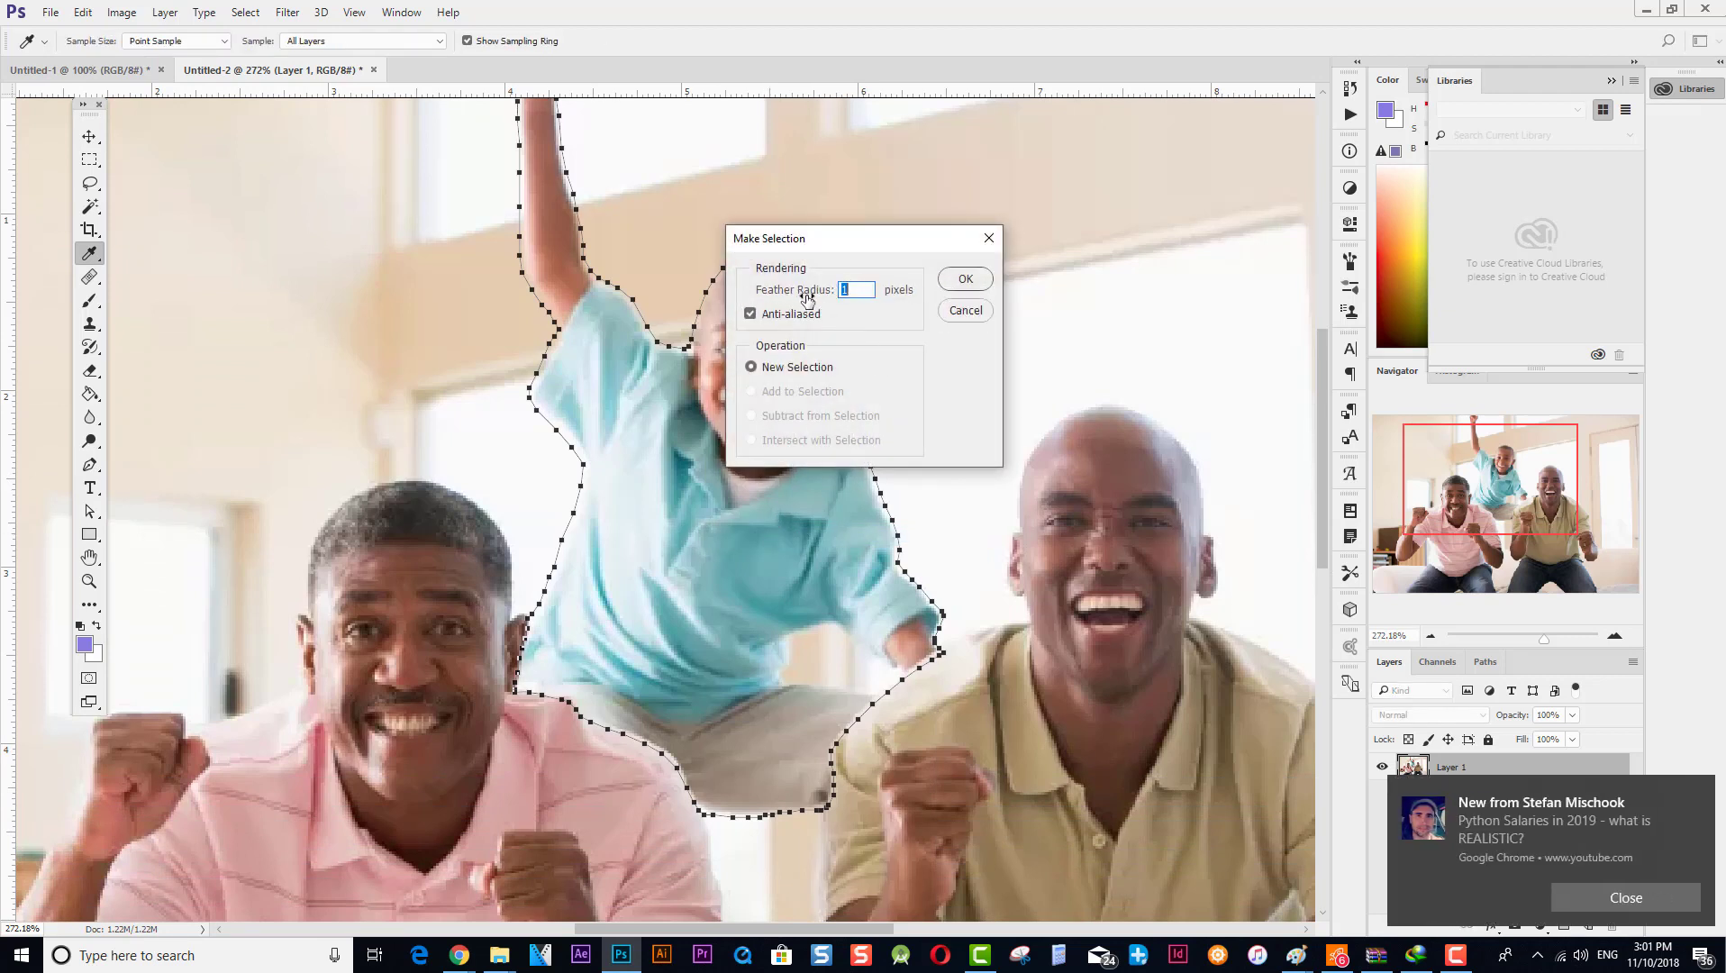
{"action": "left_click", "coordinate": [964, 281]}
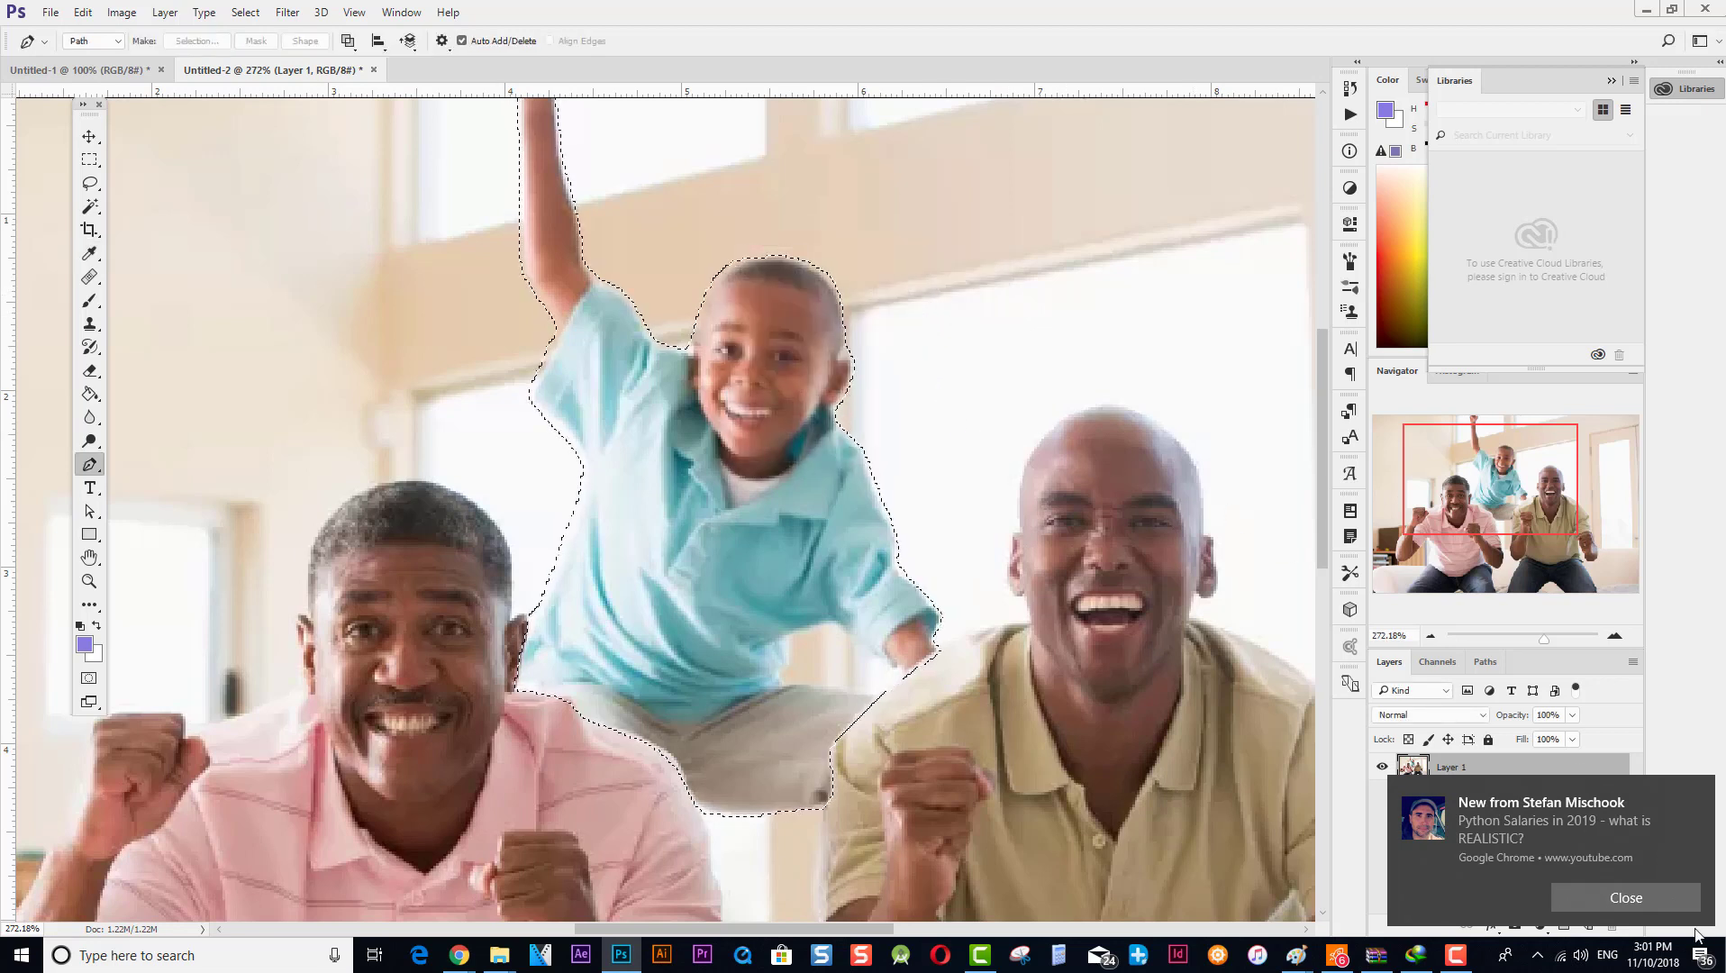
{"action": "key", "text": "ctrl+d"}
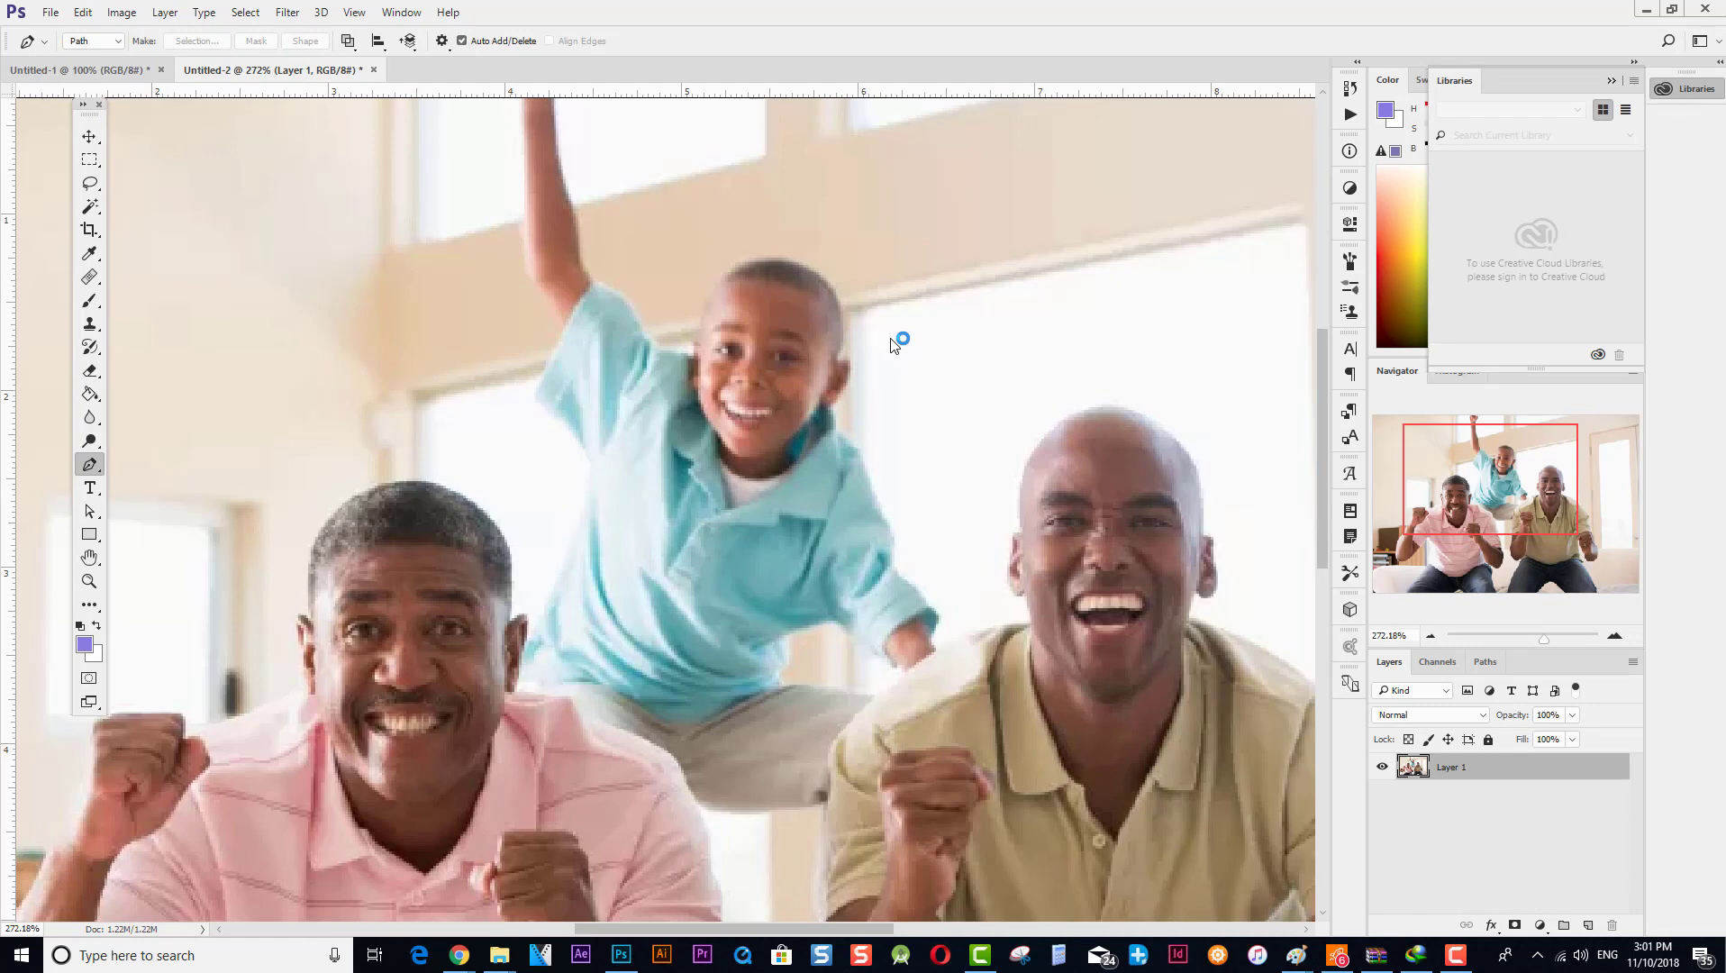
{"action": "key", "text": "ctrl+shift+d"}
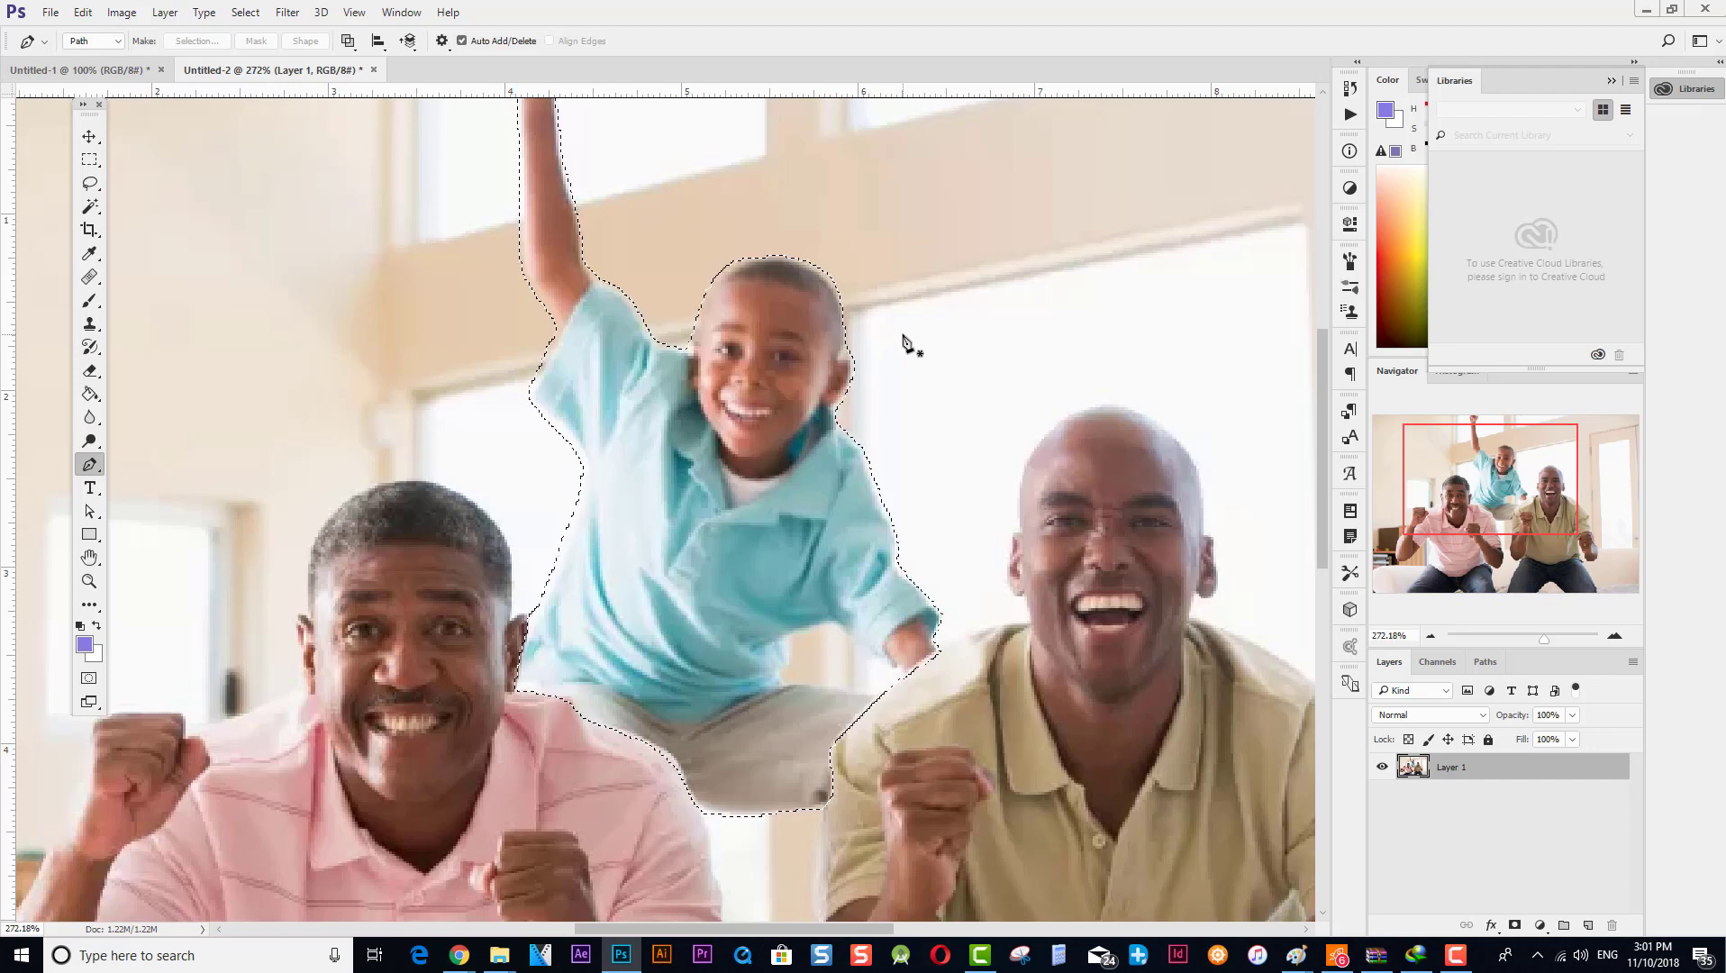
Create a new layer named "Object to be removed".
{"action": "key", "text": "ctrl+shift+n"}
{"action": "type", "text": "Ob"}
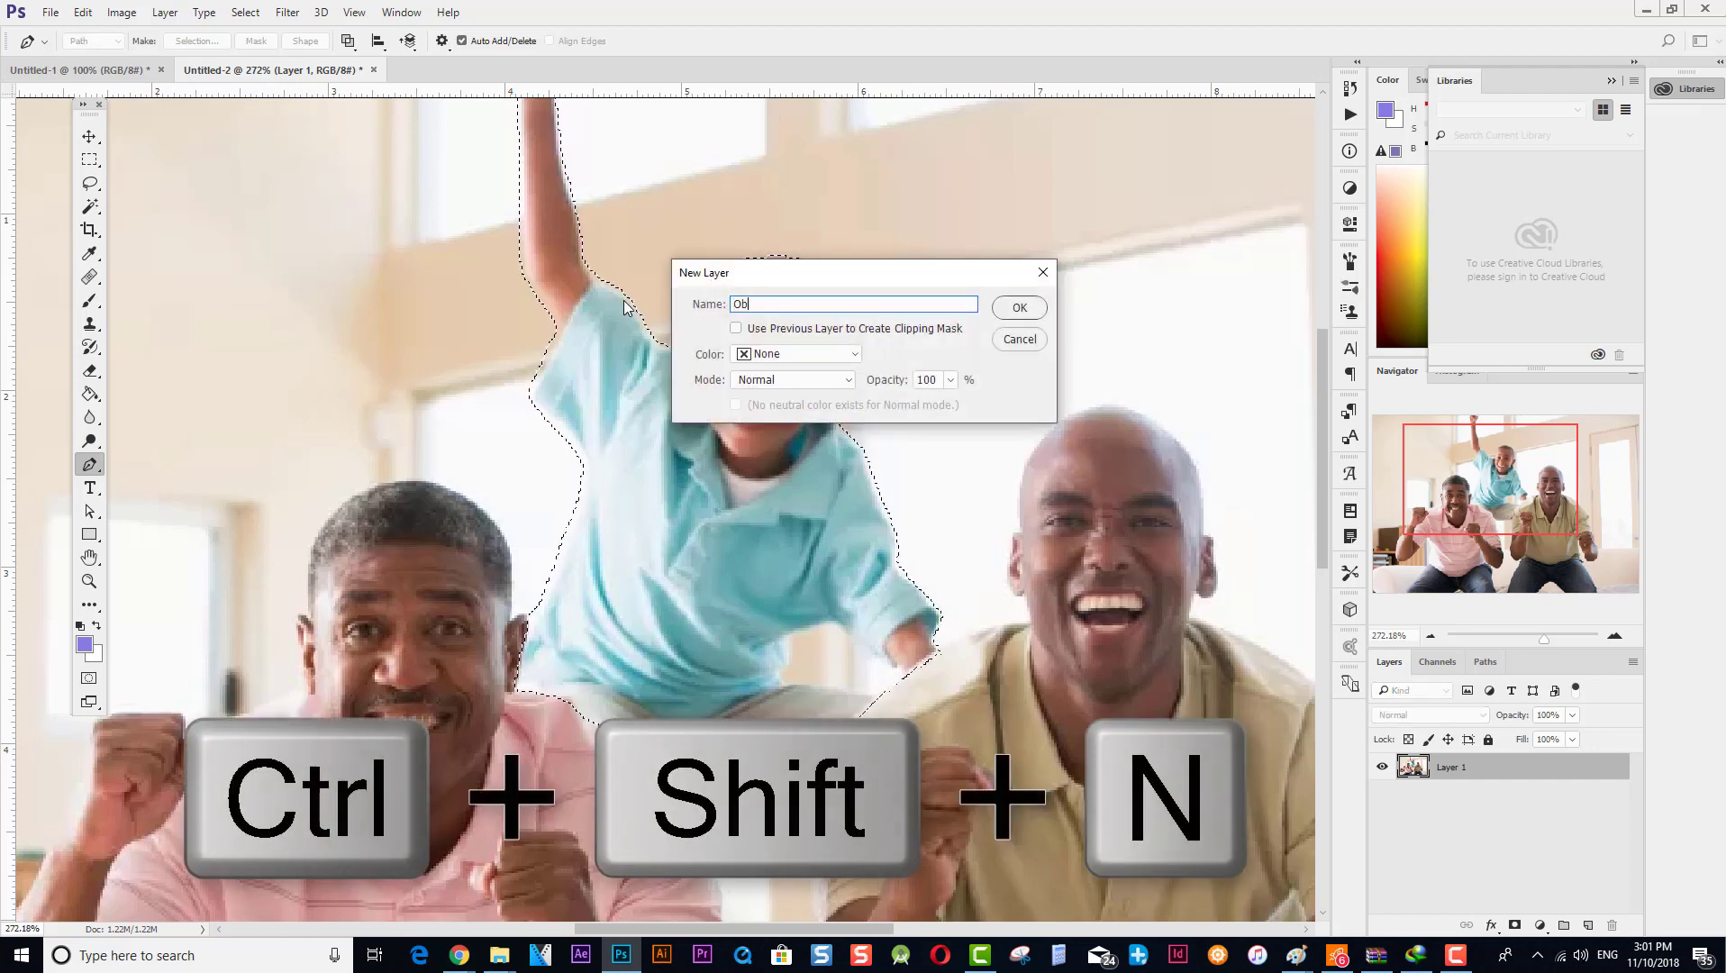
{"action": "type", "text": "ject to "}
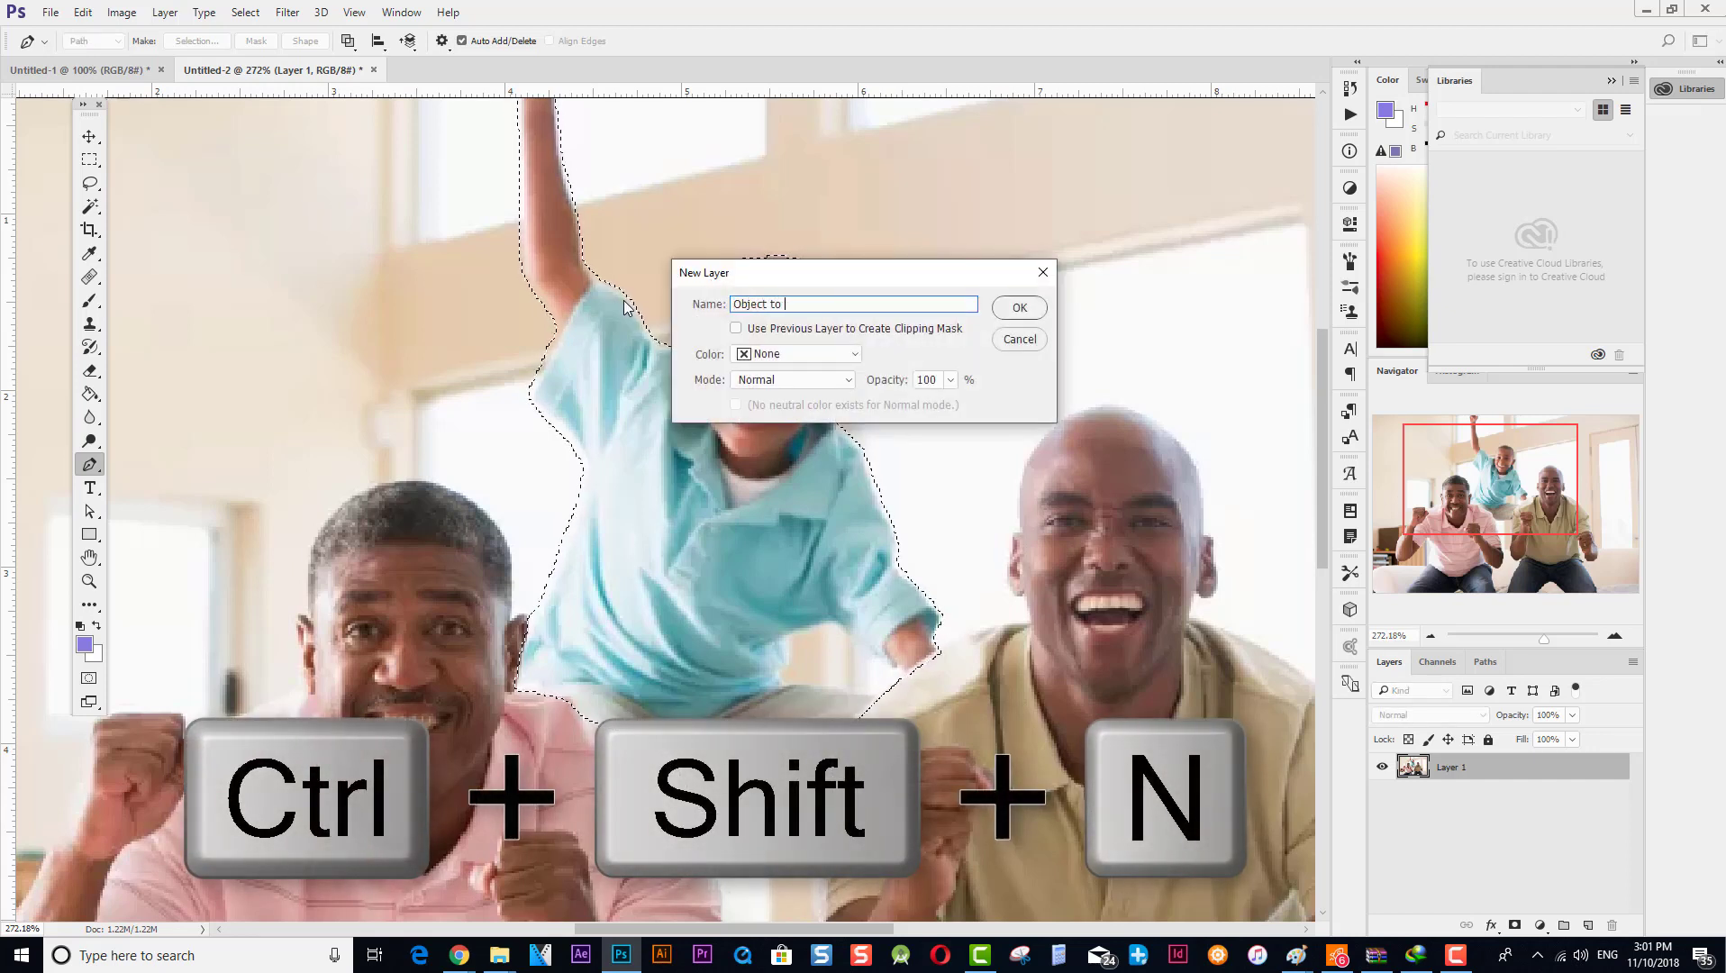
{"action": "type", "text": "be removed"}
{"action": "left_click", "coordinate": [1018, 307]}
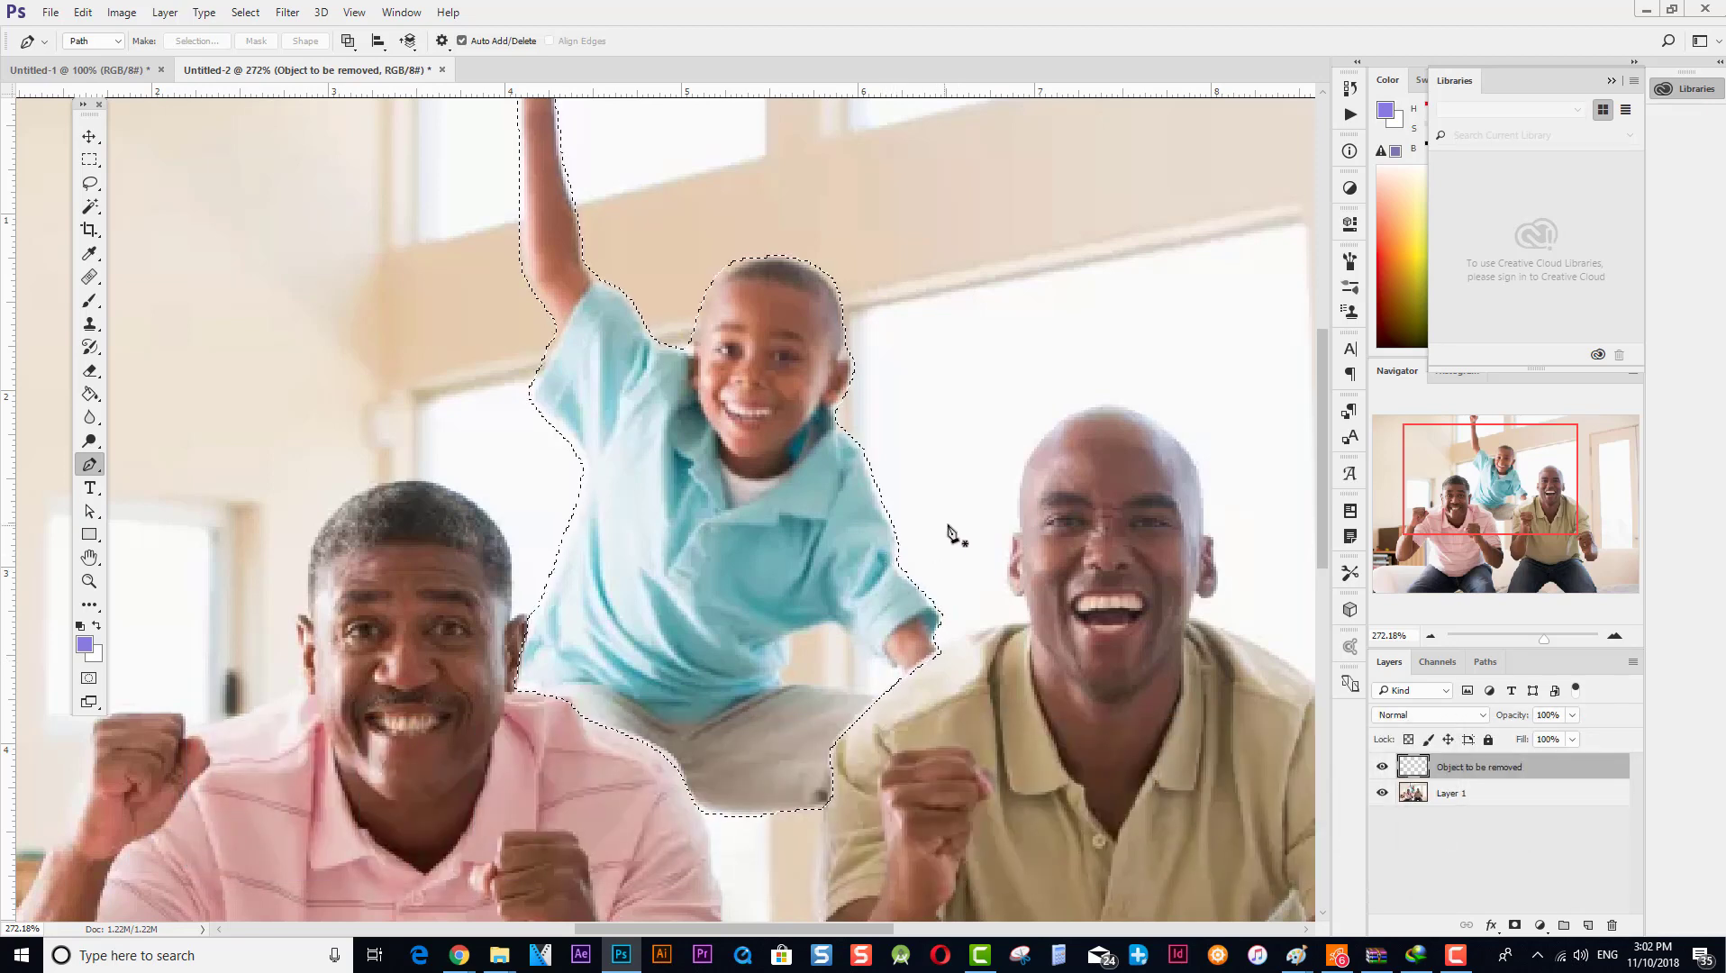
Save the selection around the boy as a new channel named "Object".
{"action": "scroll", "coordinate": [960, 534], "scroll_direction": "down", "scroll_amount": 4}
{"action": "scroll", "coordinate": [968, 534], "scroll_direction": "down", "scroll_amount": 1}
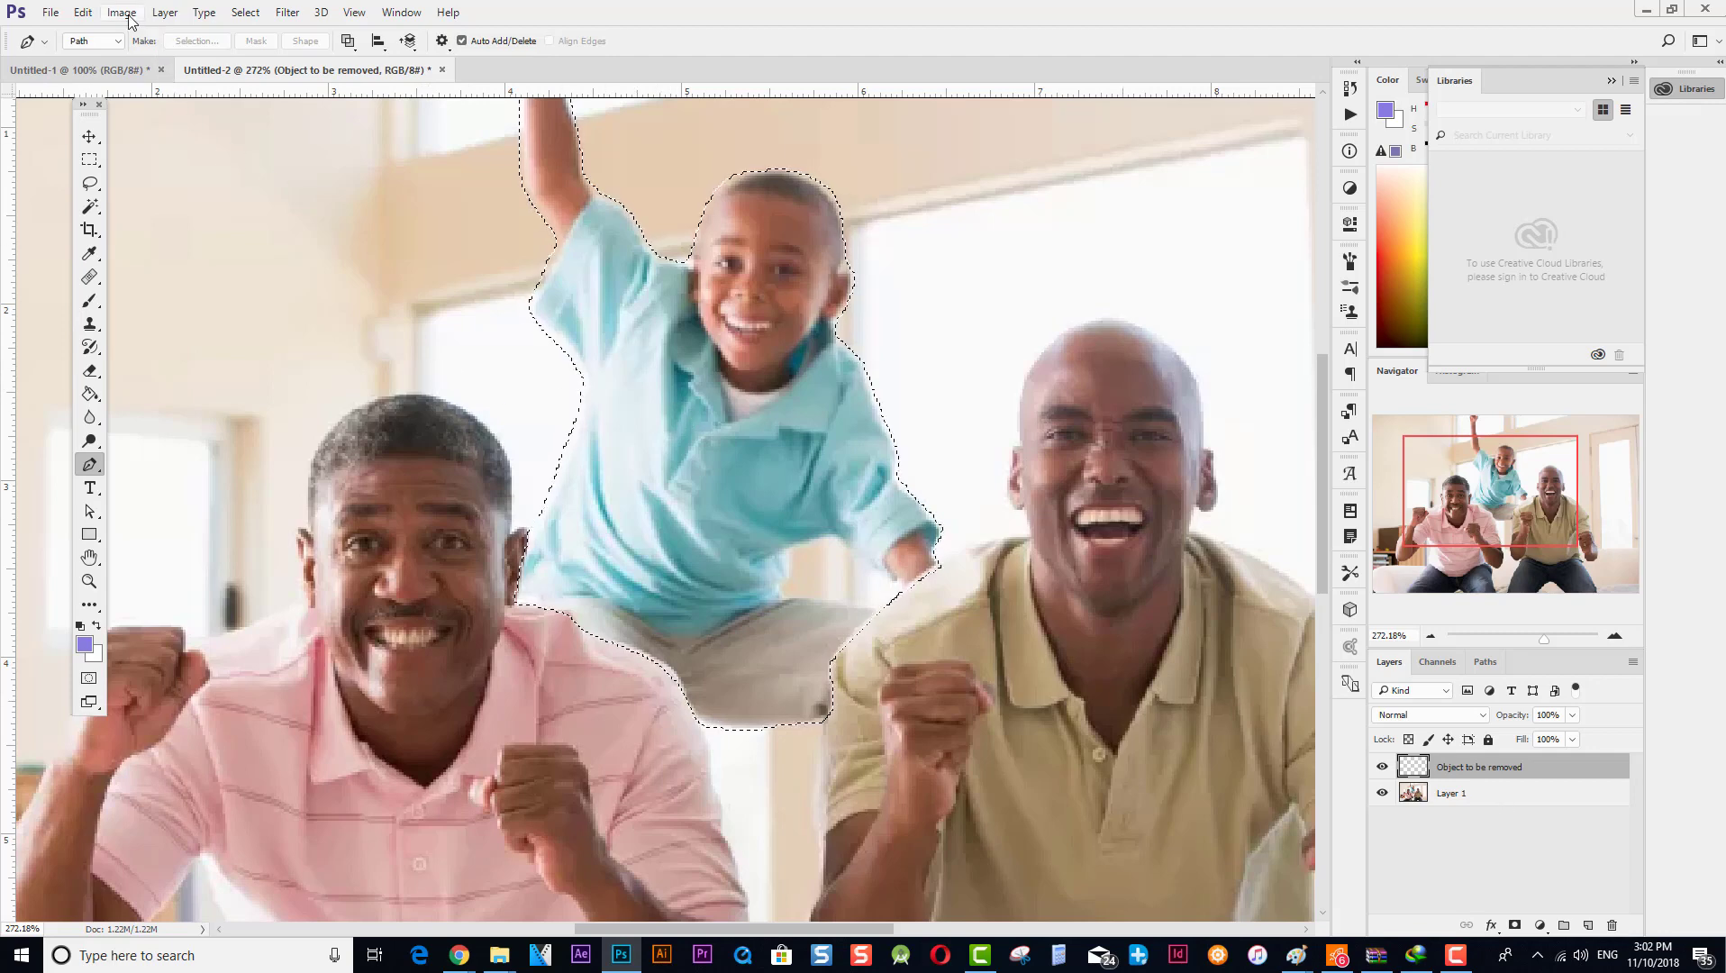
{"action": "left_click", "coordinate": [242, 13]}
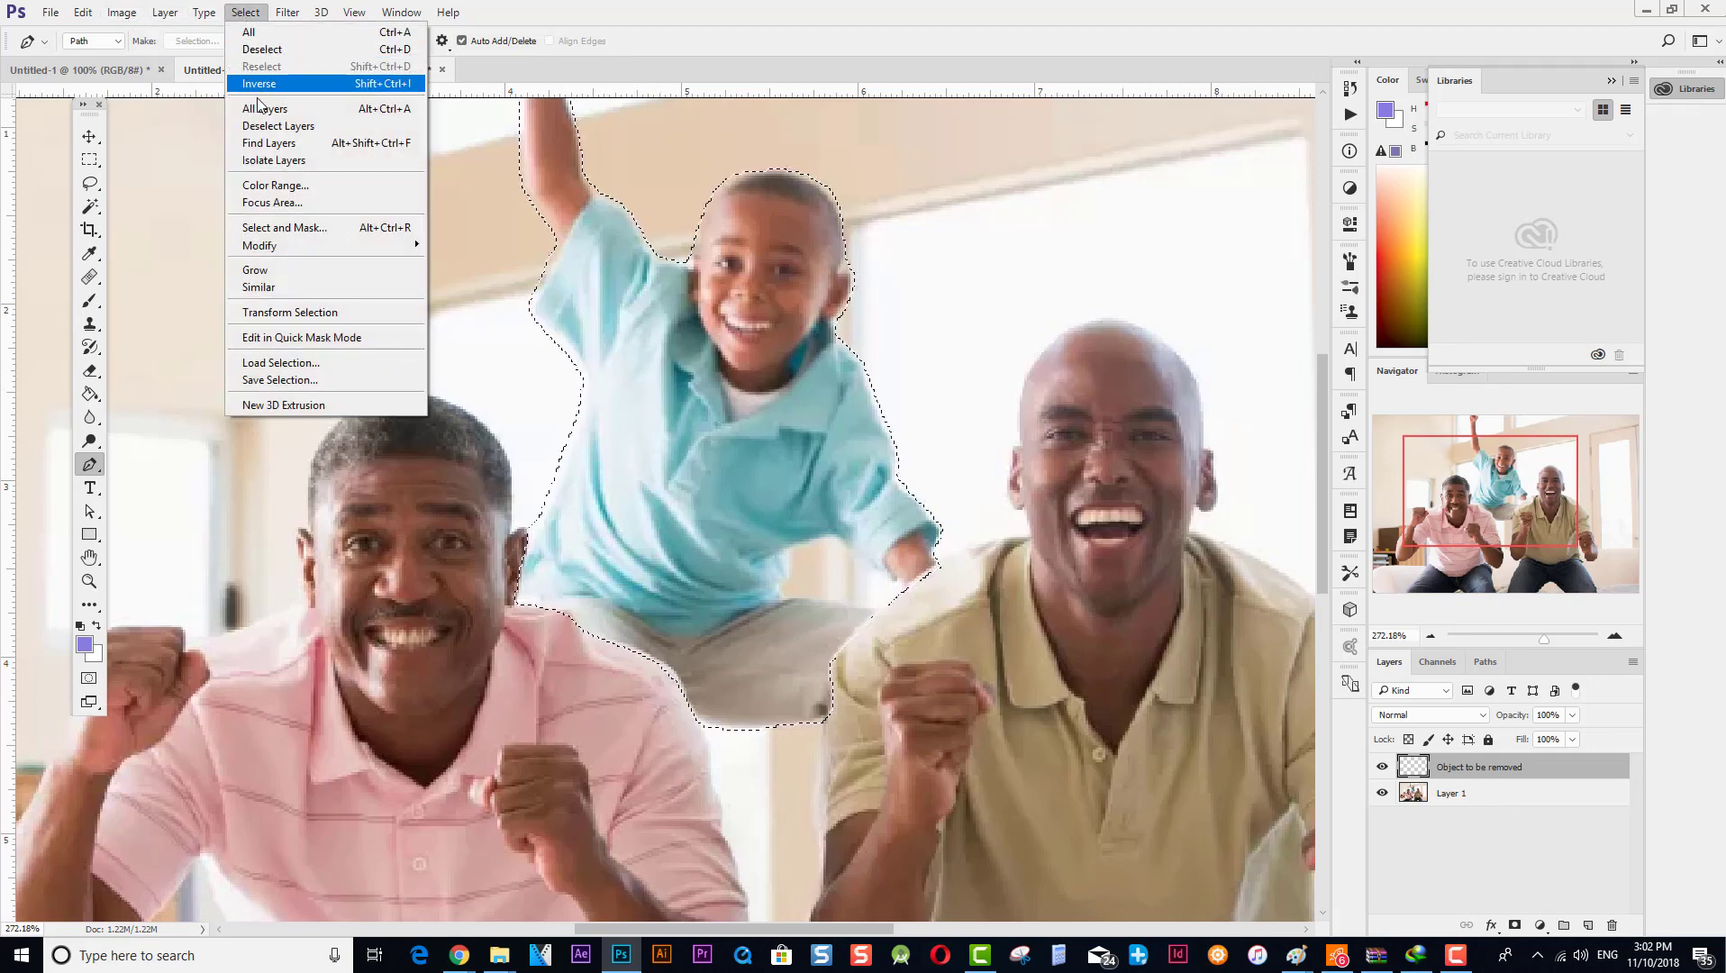
{"action": "left_click", "coordinate": [344, 378]}
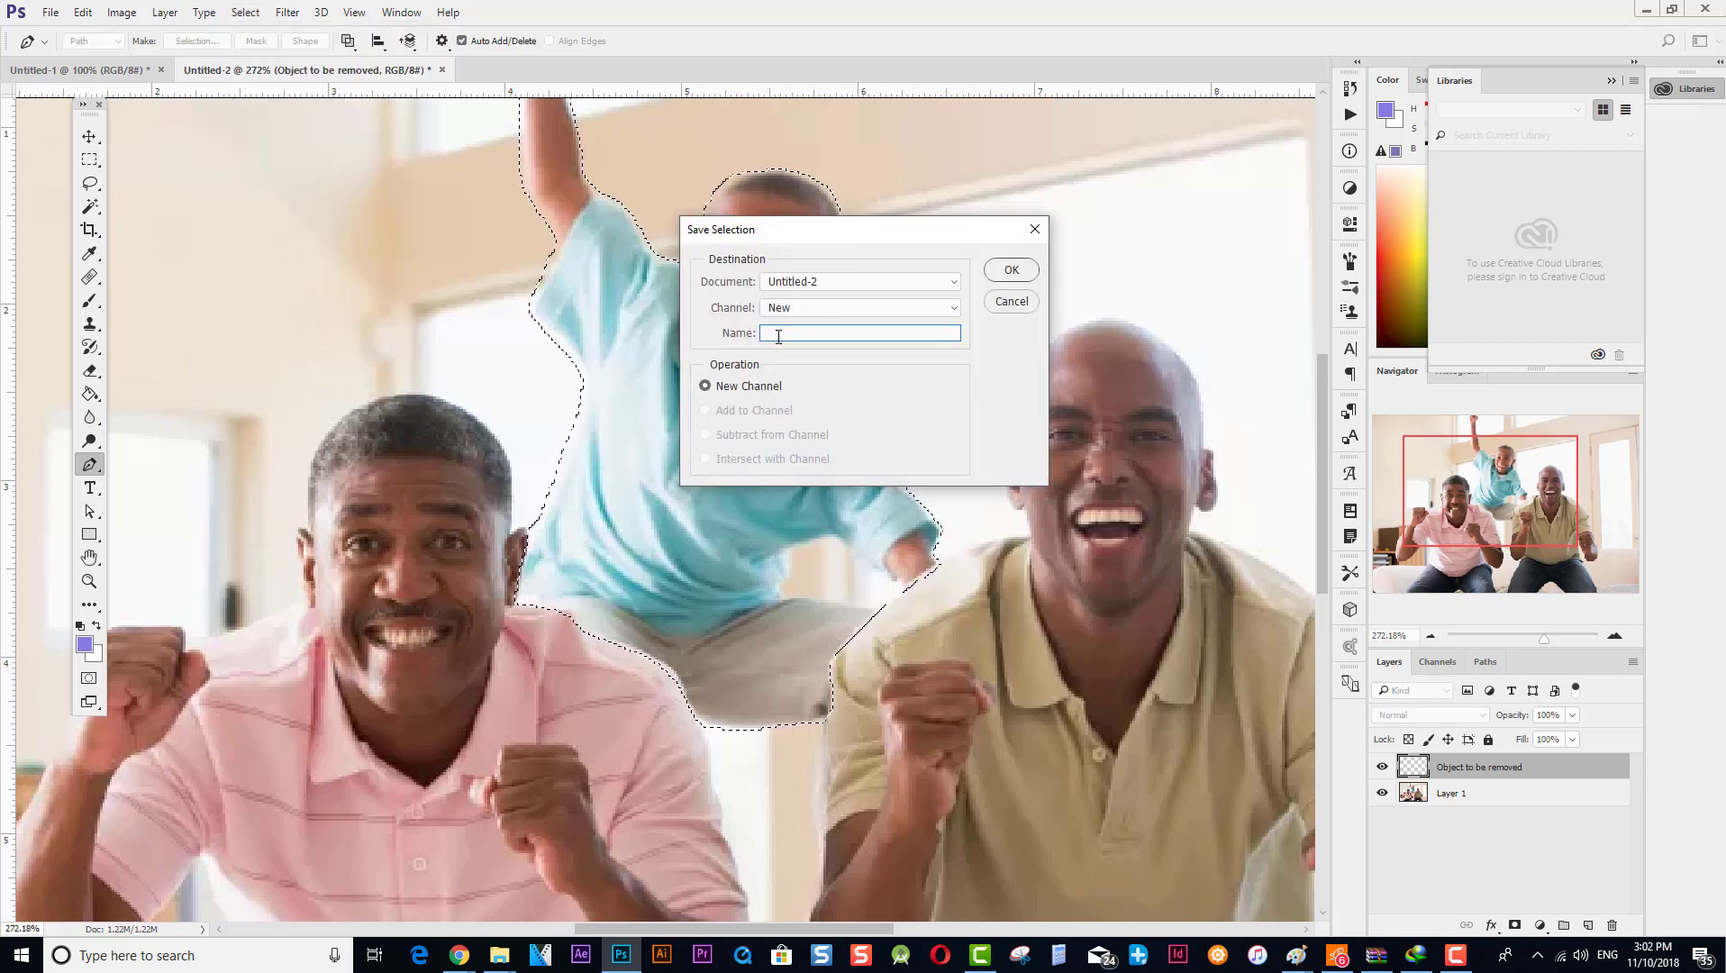
{"action": "type", "text": "Object"}
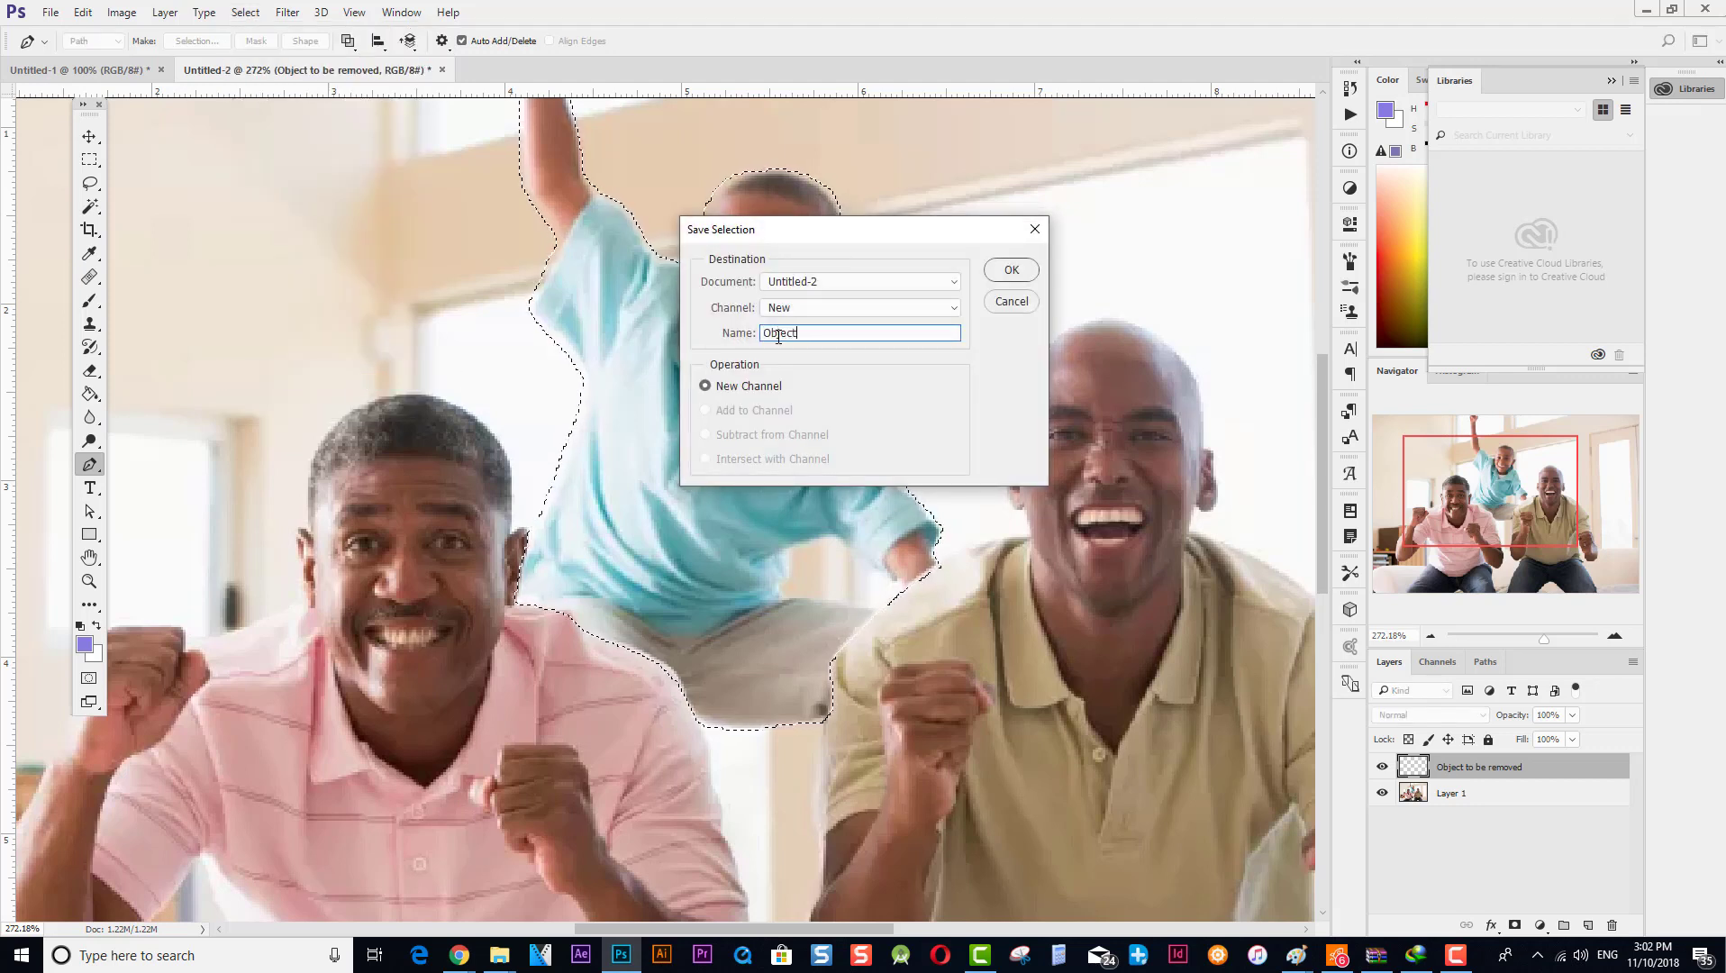
{"action": "left_click", "coordinate": [1000, 273]}
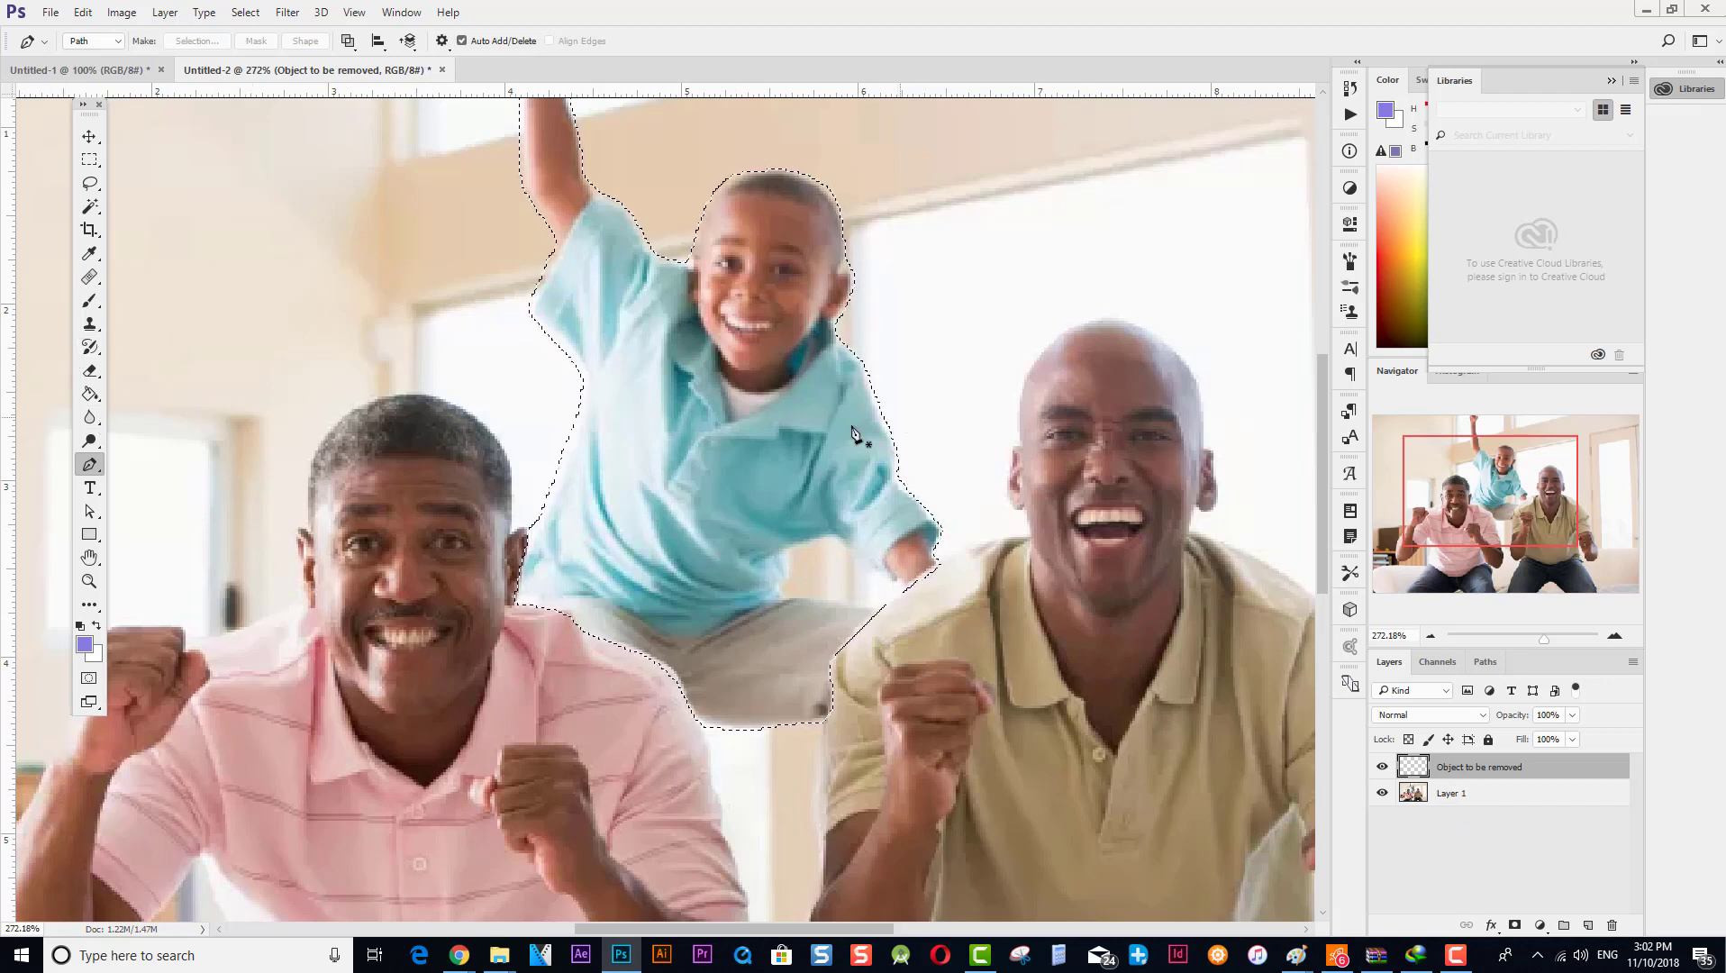
Activate the Clone Stamp tool and adjust its brush size to 9 pixels.
{"action": "left_click", "coordinate": [90, 327]}
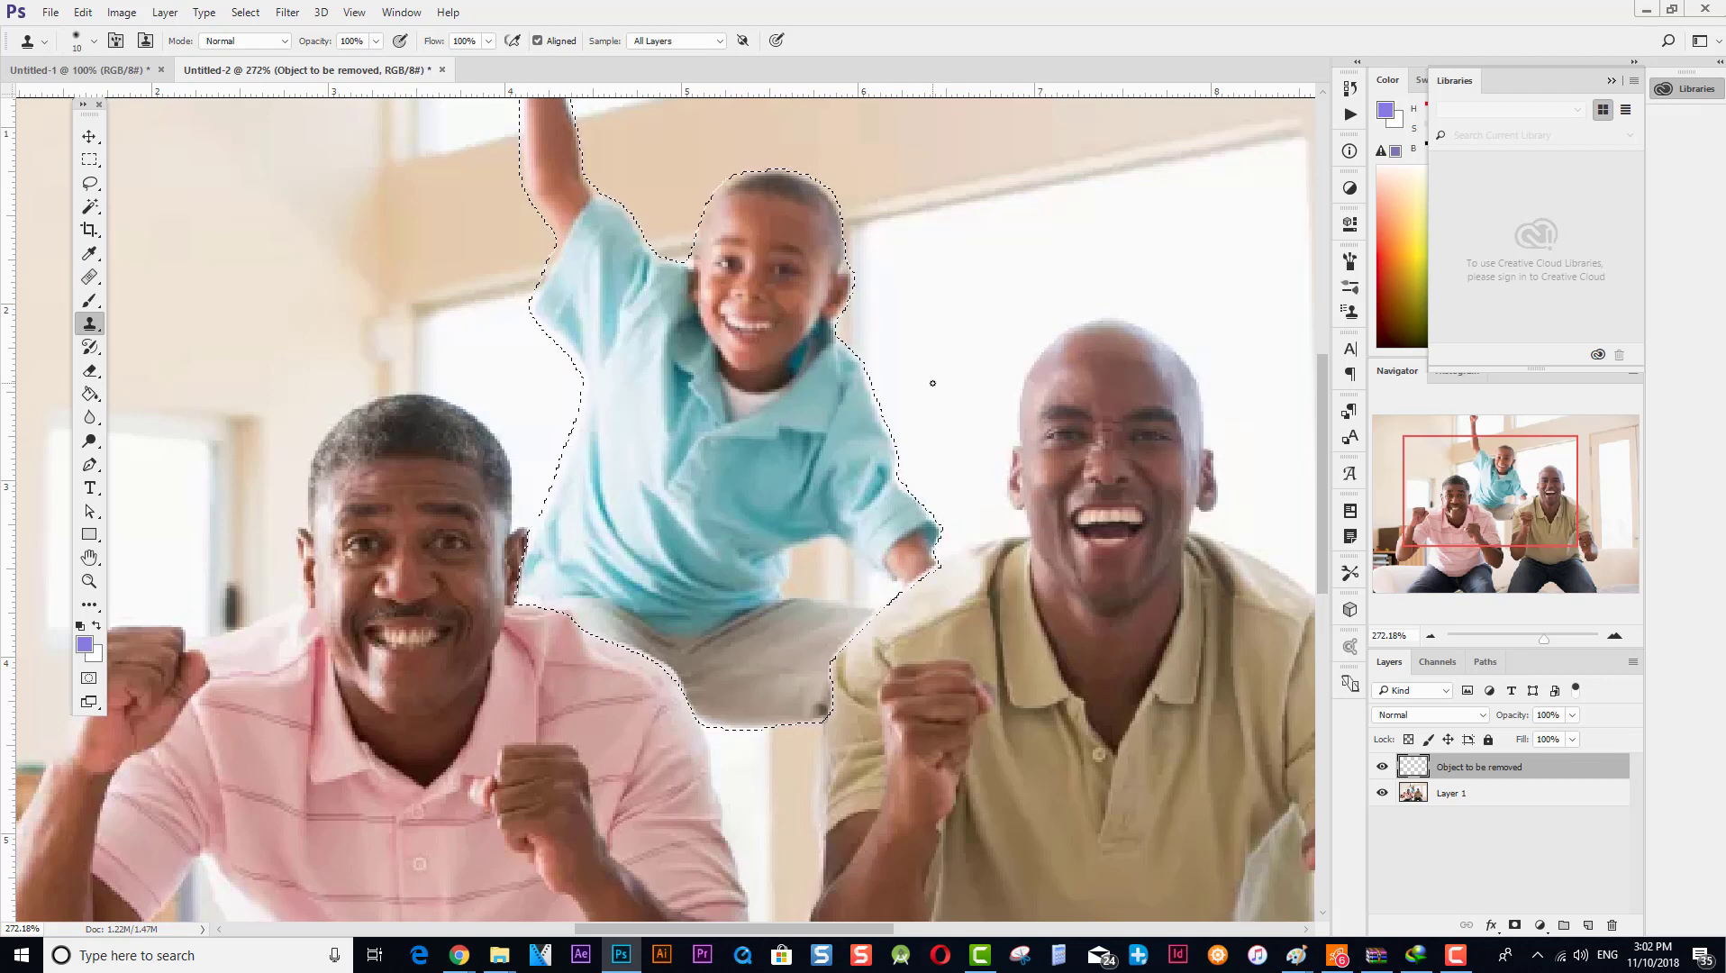
{"action": "key", "text": "bracketleft"}
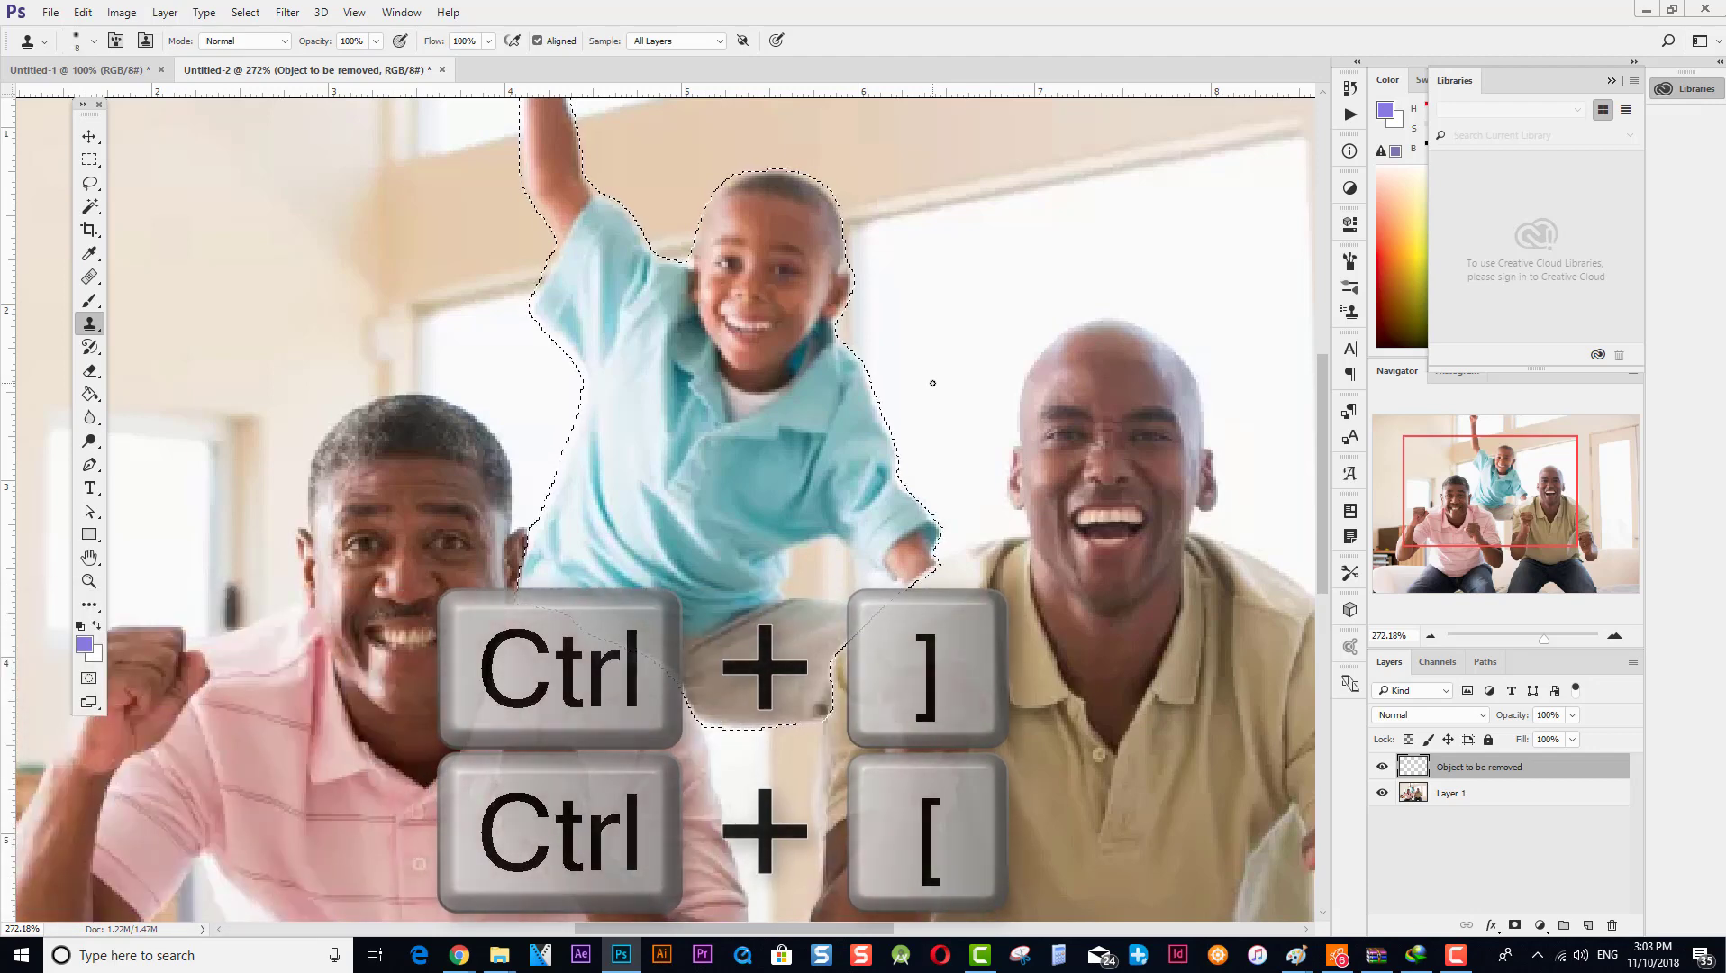
{"action": "key", "text": "bracketright"}
{"action": "key", "text": "bracketright"}
{"action": "key", "text": "bracketright"}
{"action": "key", "text": "bracketright"}
{"action": "key", "text": "bracketleft"}
{"action": "key", "text": "bracketleft"}
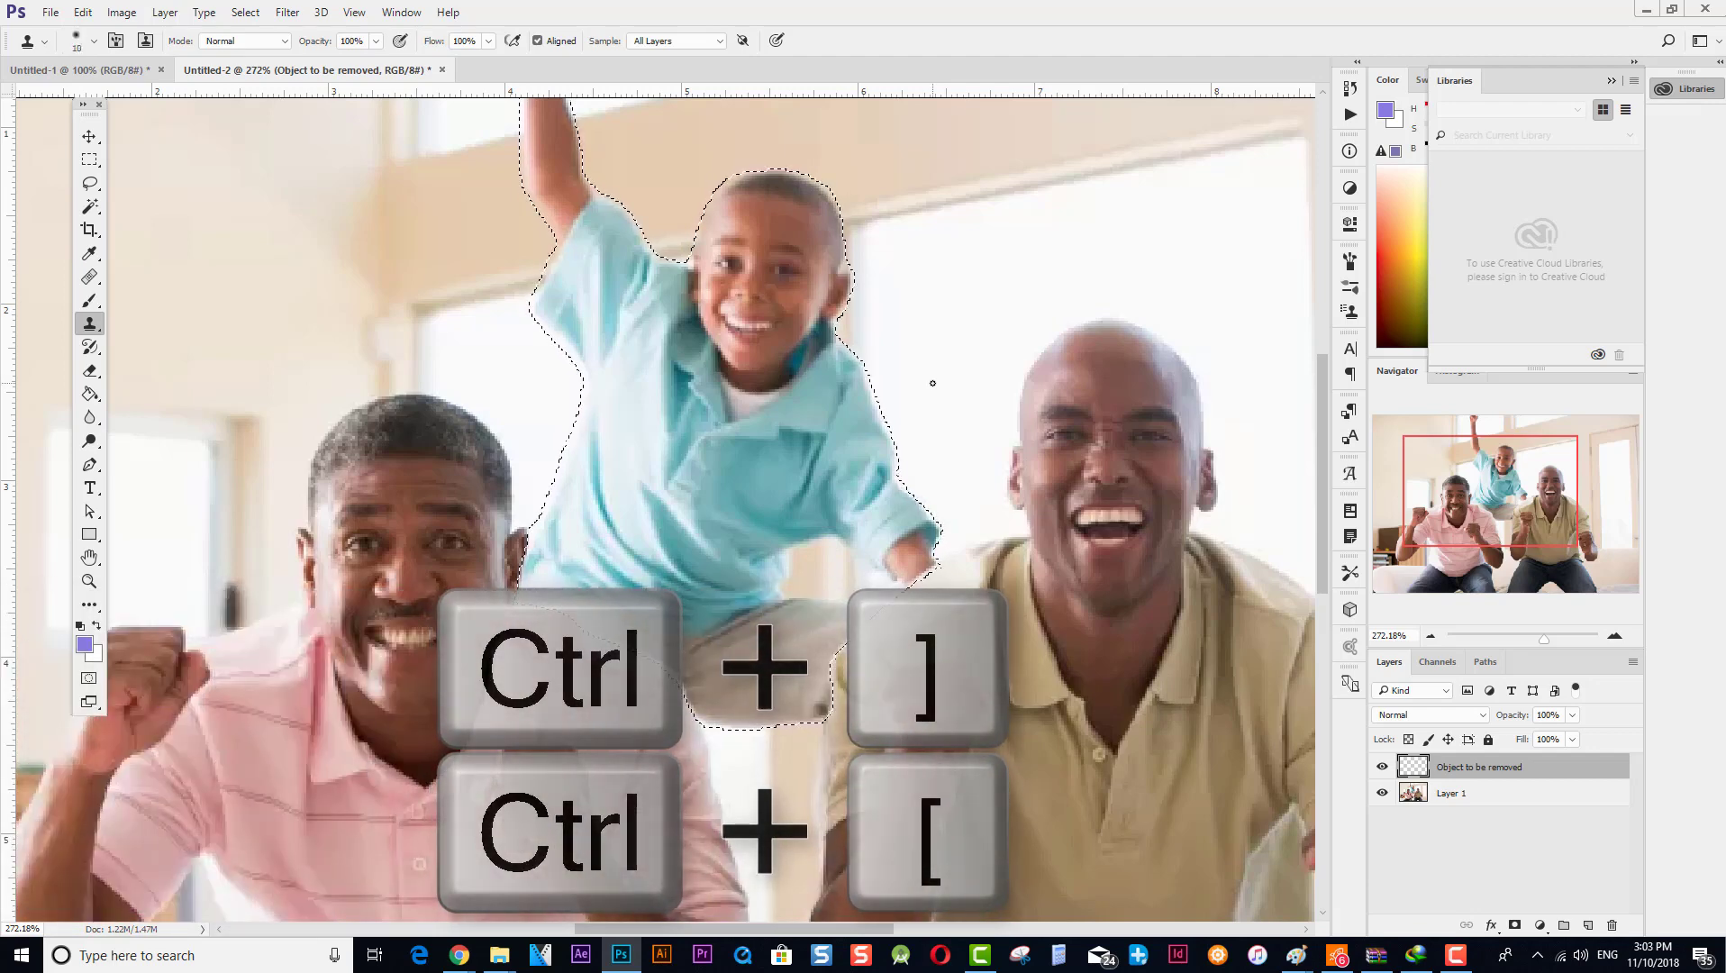
{"action": "key", "text": "bracketleft"}
{"action": "key", "text": "bracketleft"}
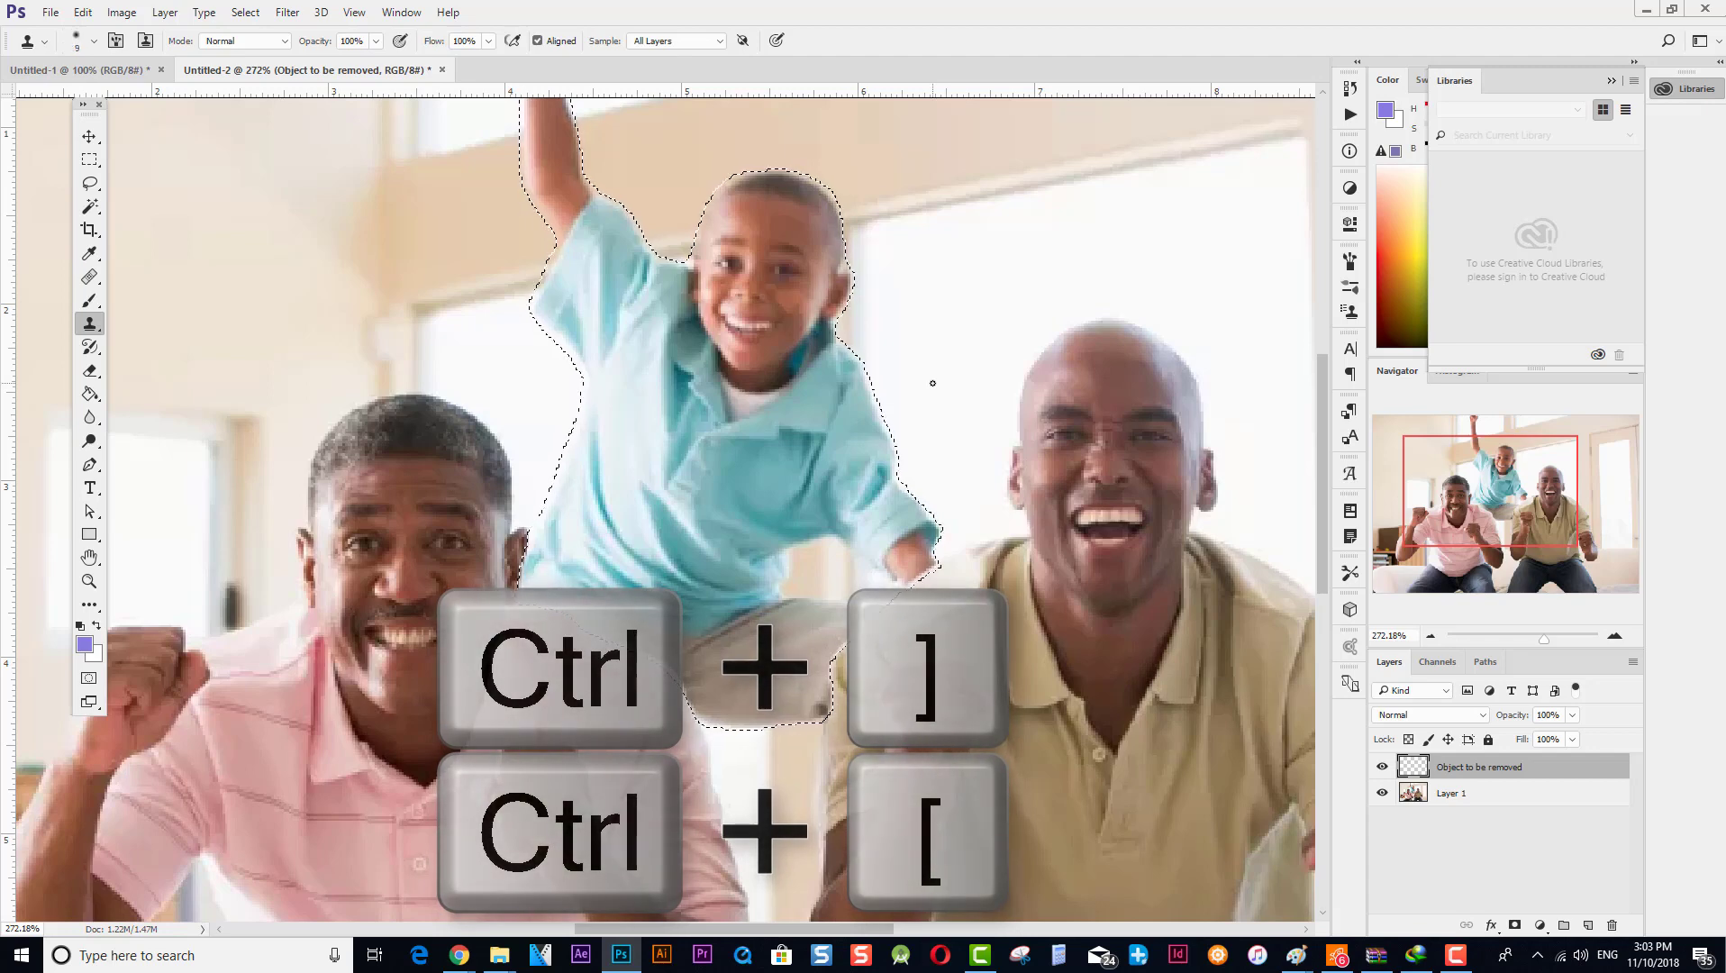
Sample the beige beam beside the boy's head and clone it over the top of his head.
{"action": "scroll", "coordinate": [917, 508], "scroll_direction": "up", "scroll_amount": 3}
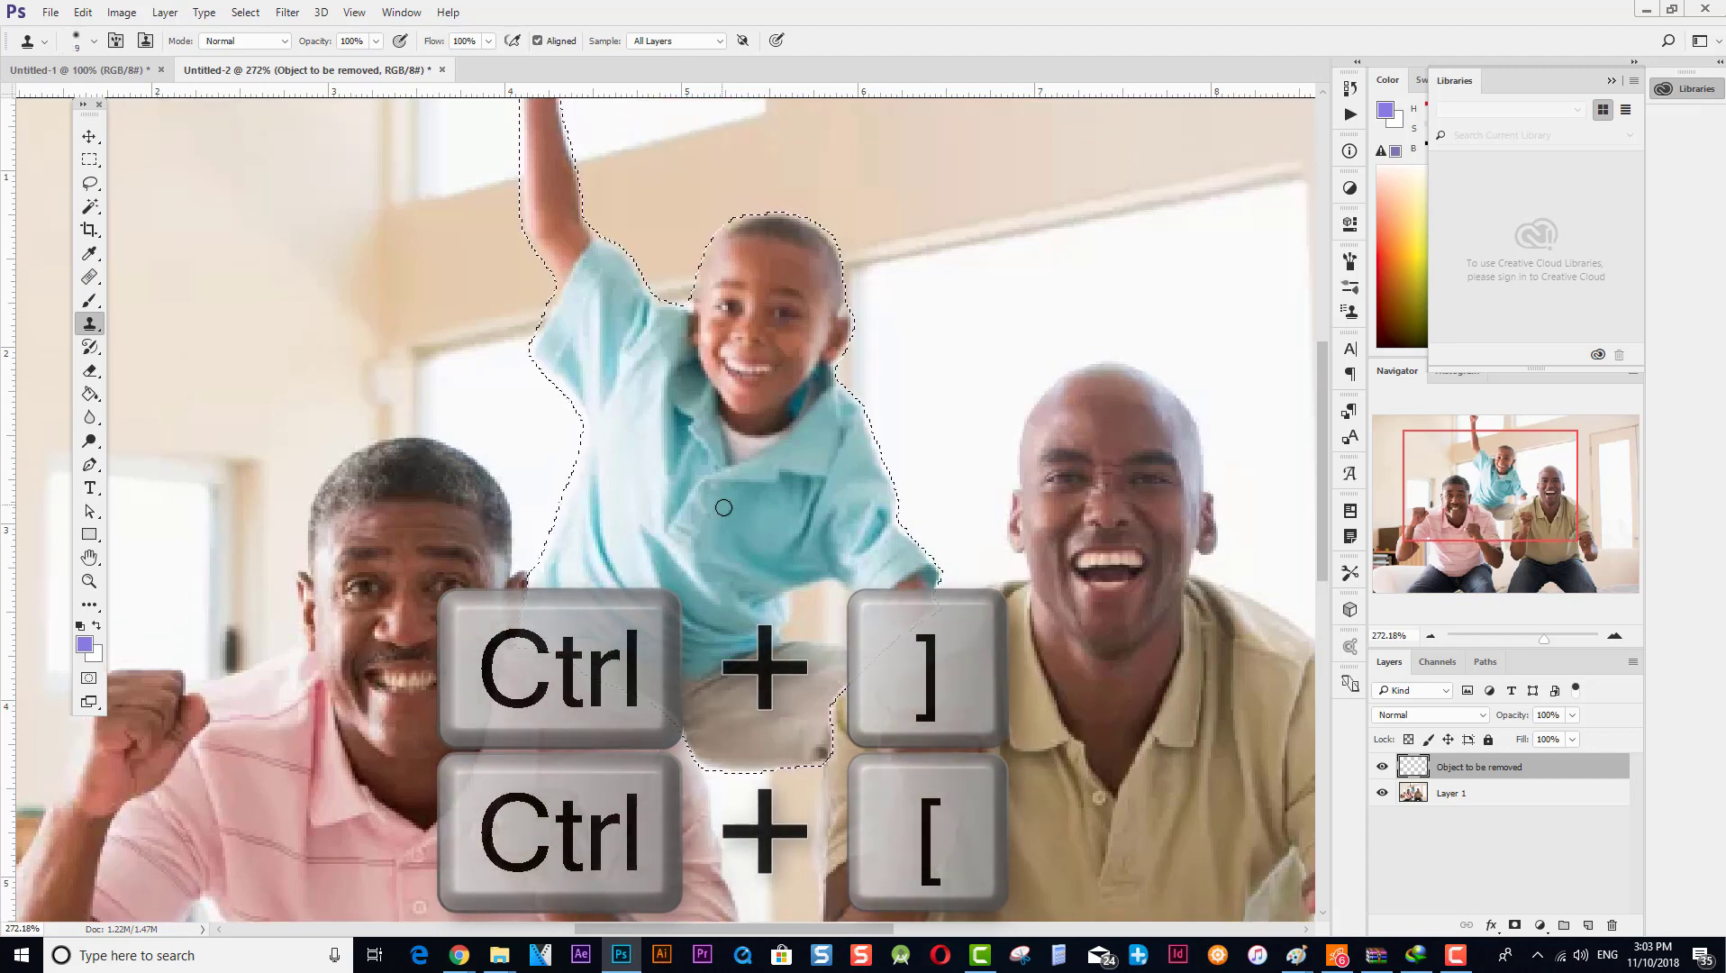
{"action": "scroll", "coordinate": [720, 500], "scroll_direction": "up", "scroll_amount": 5}
{"action": "scroll", "coordinate": [845, 405], "scroll_direction": "up", "scroll_amount": 2}
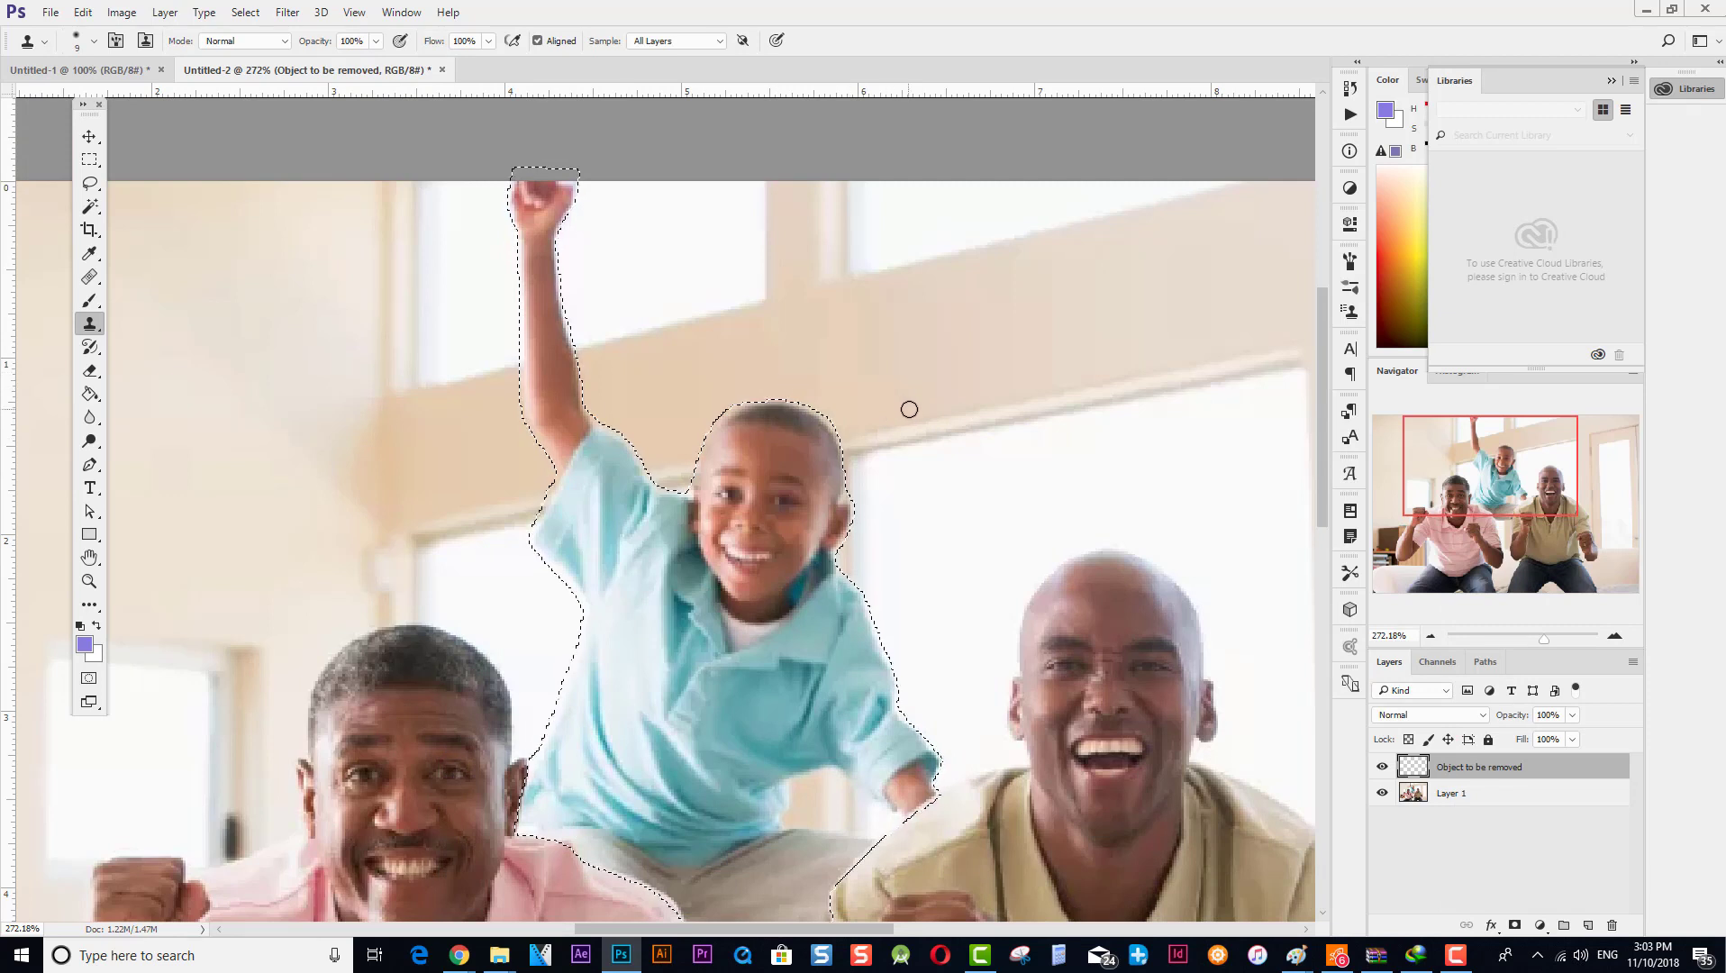
{"action": "key", "text": "alt"}
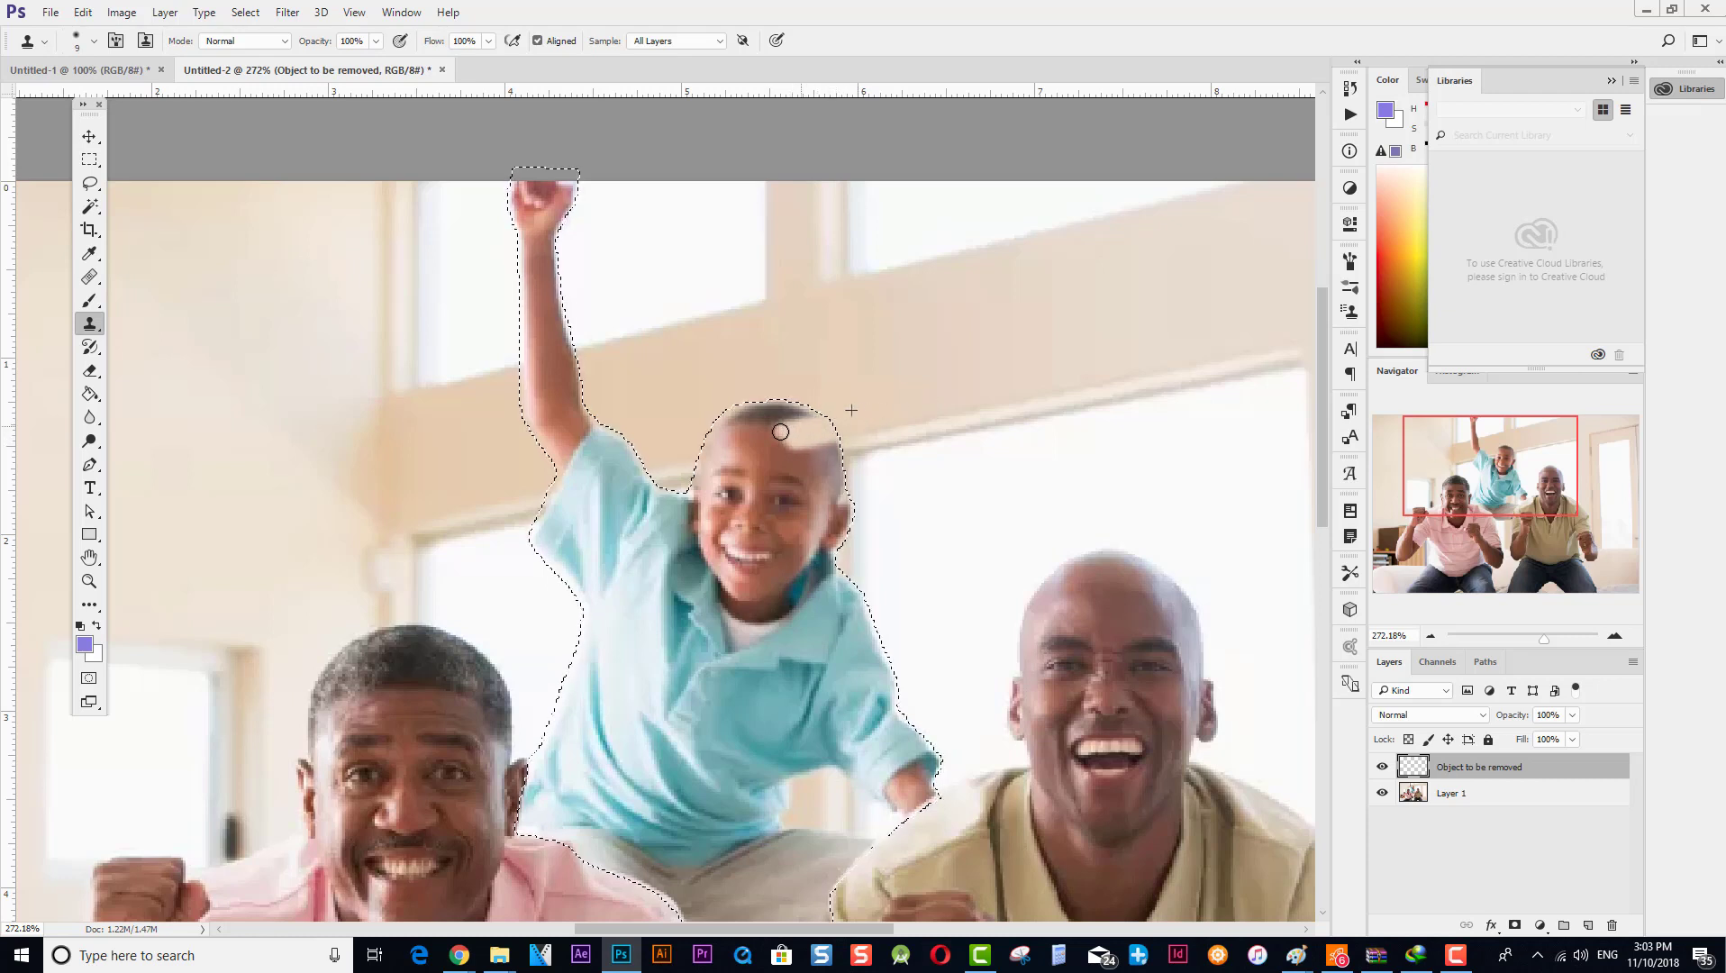
{"action": "mouse_move", "coordinate": [781, 432]}
{"action": "left_mouse_down"}
{"action": "mouse_move", "coordinate": [843, 423]}
{"action": "mouse_move", "coordinate": [764, 434]}
{"action": "mouse_move", "coordinate": [858, 413]}
{"action": "mouse_move", "coordinate": [763, 425]}
{"action": "mouse_move", "coordinate": [813, 415]}
{"action": "left_mouse_up"}
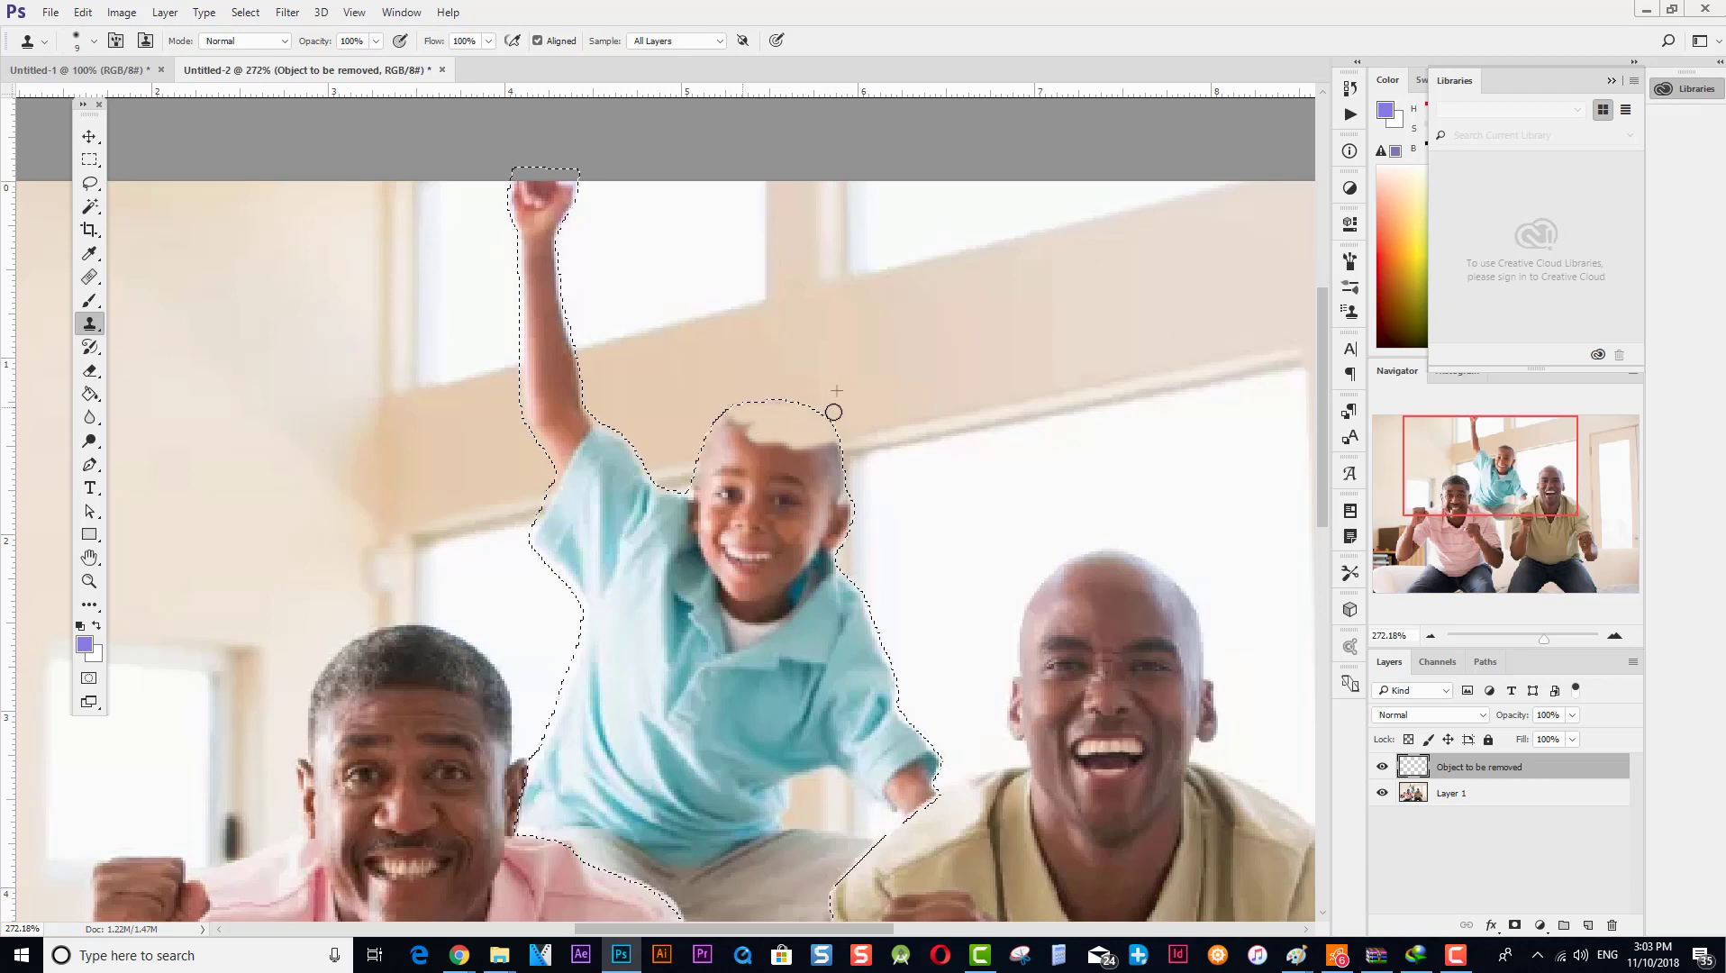
{"action": "left_click_drag", "start_coordinate": [787, 420], "coordinate": [847, 417]}
{"action": "mouse_move", "coordinate": [749, 432]}
{"action": "left_mouse_down"}
{"action": "mouse_move", "coordinate": [701, 440]}
{"action": "mouse_move", "coordinate": [744, 436]}
{"action": "left_mouse_up"}
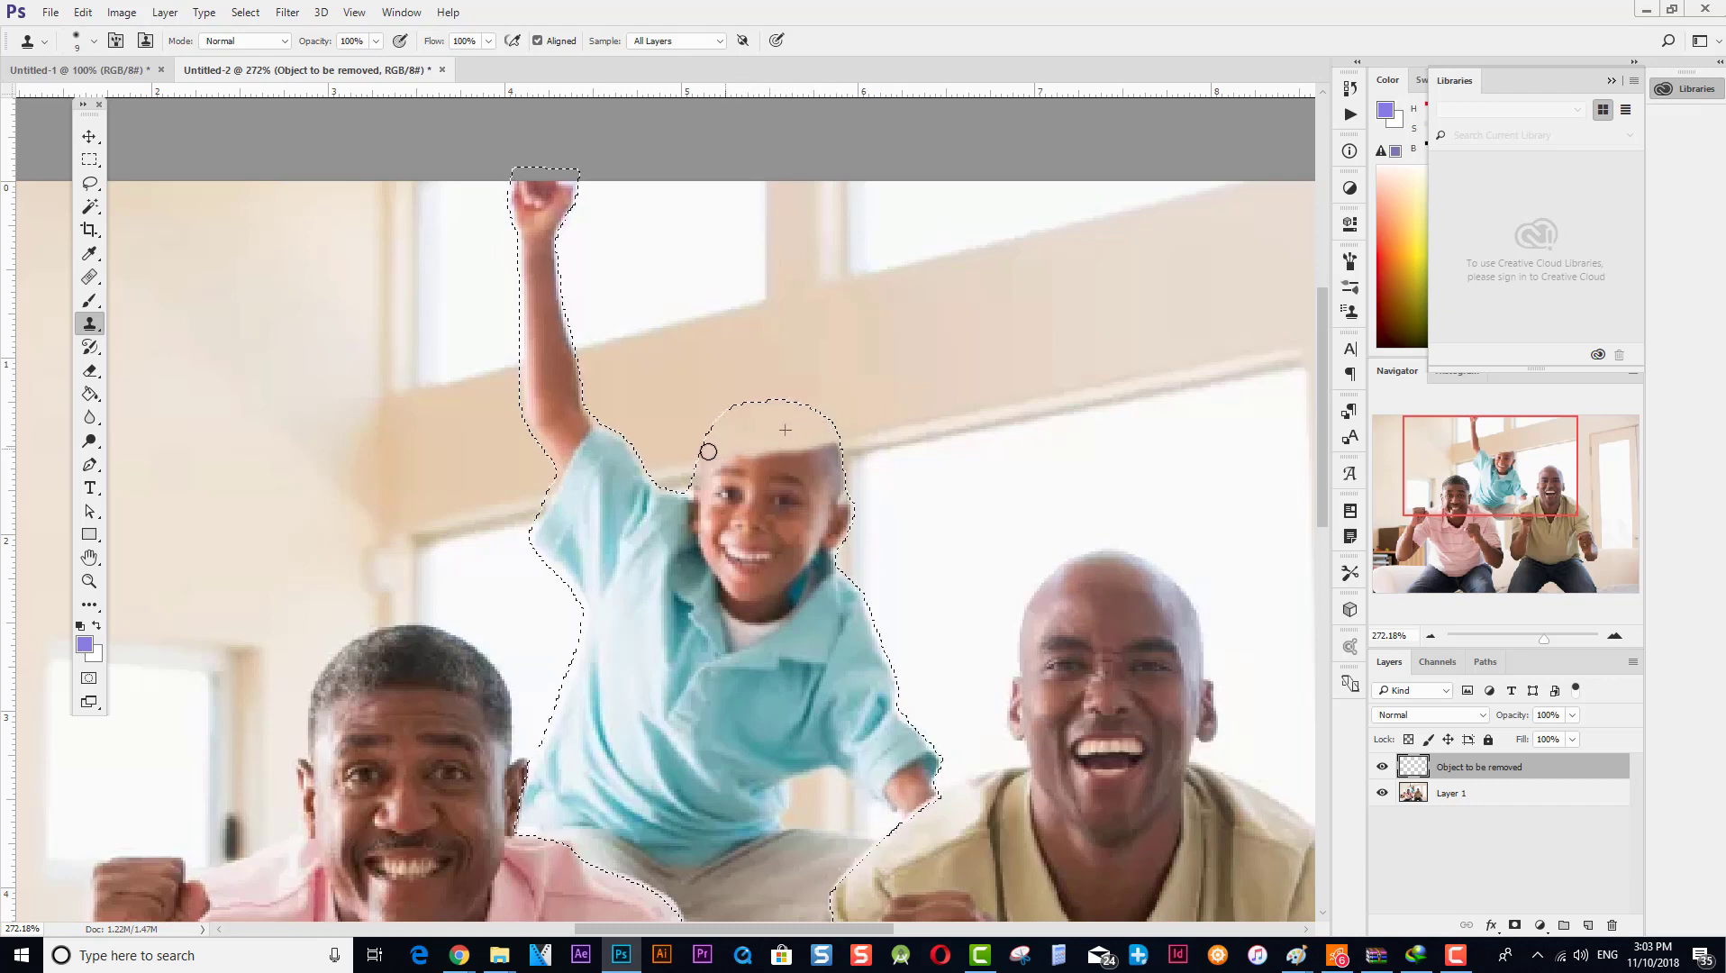
{"action": "left_click_drag", "start_coordinate": [728, 451], "coordinate": [735, 452]}
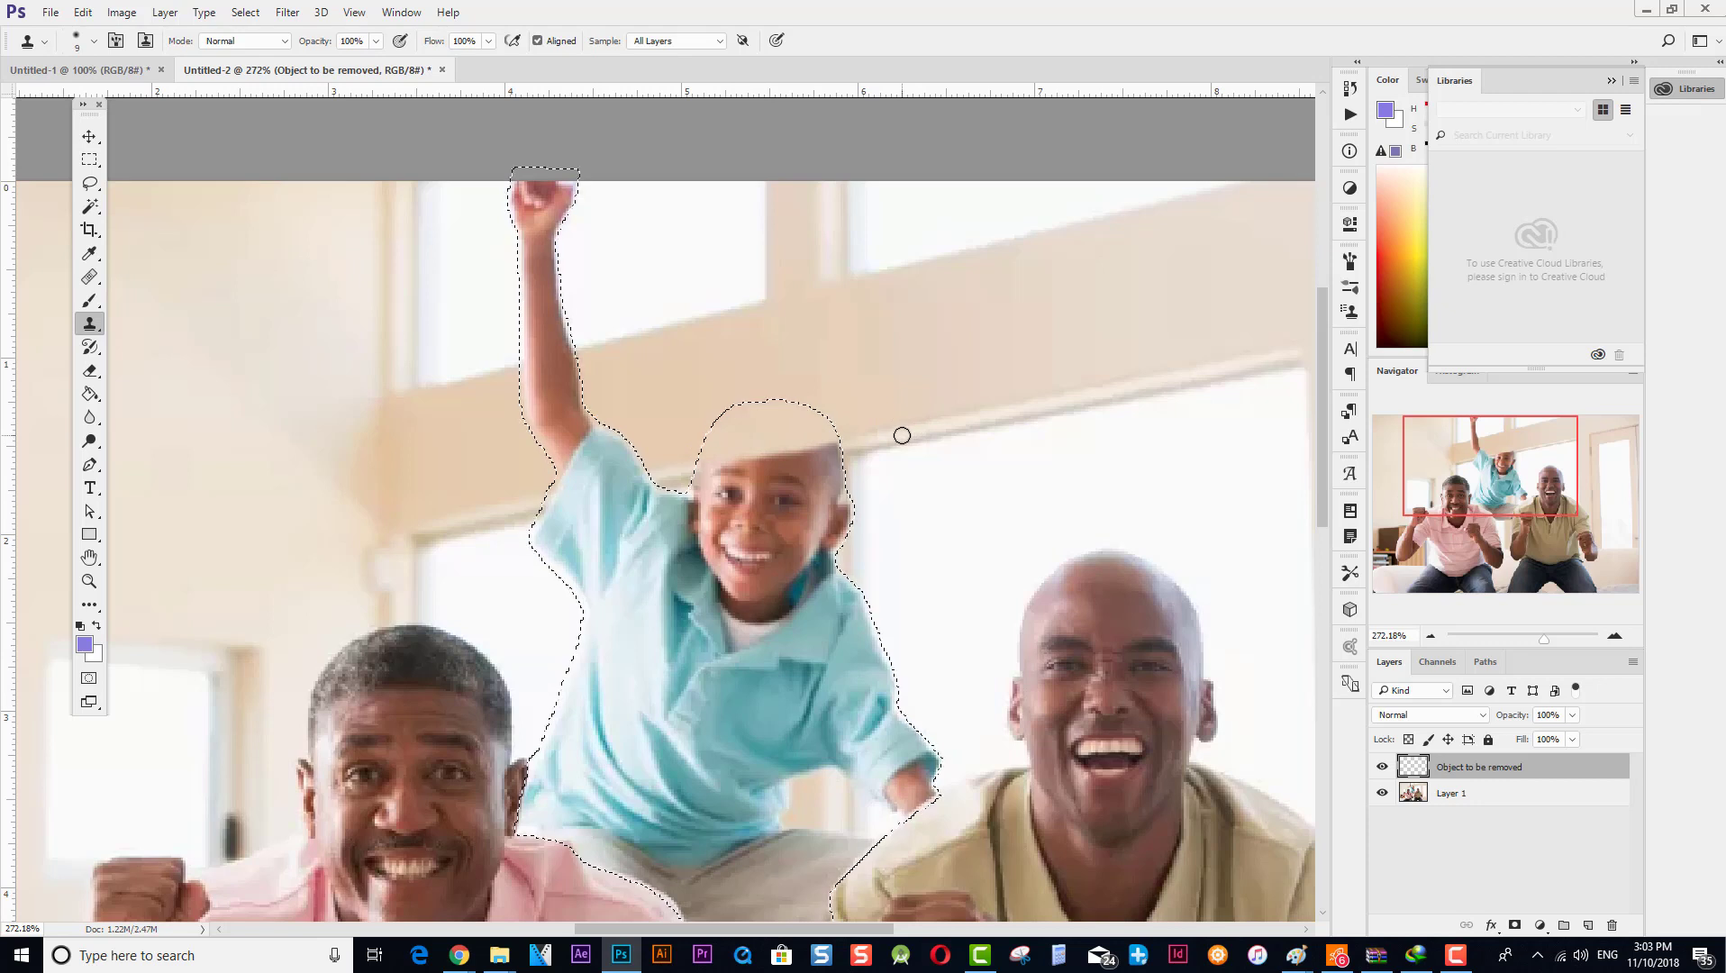
Sample the beam's lower edge above the window and clone it across the boy's forehead.
{"action": "left_click", "coordinate": [905, 436], "text": "alt"}
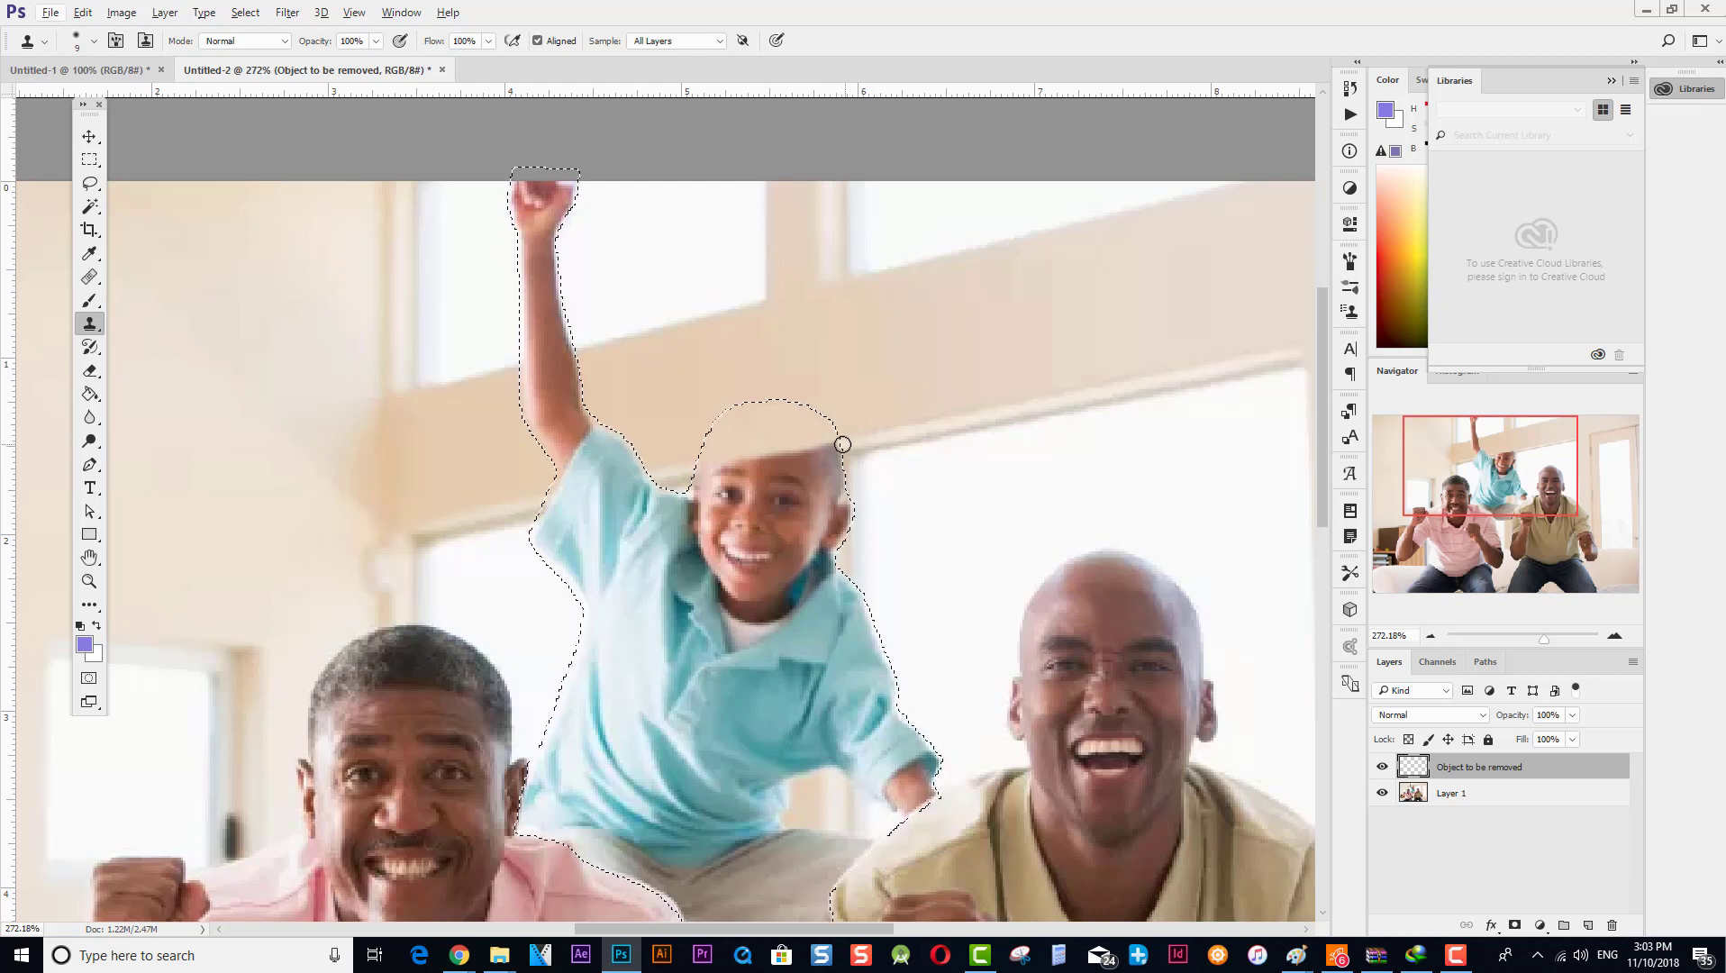
{"action": "left_click_drag", "start_coordinate": [843, 444], "coordinate": [823, 449]}
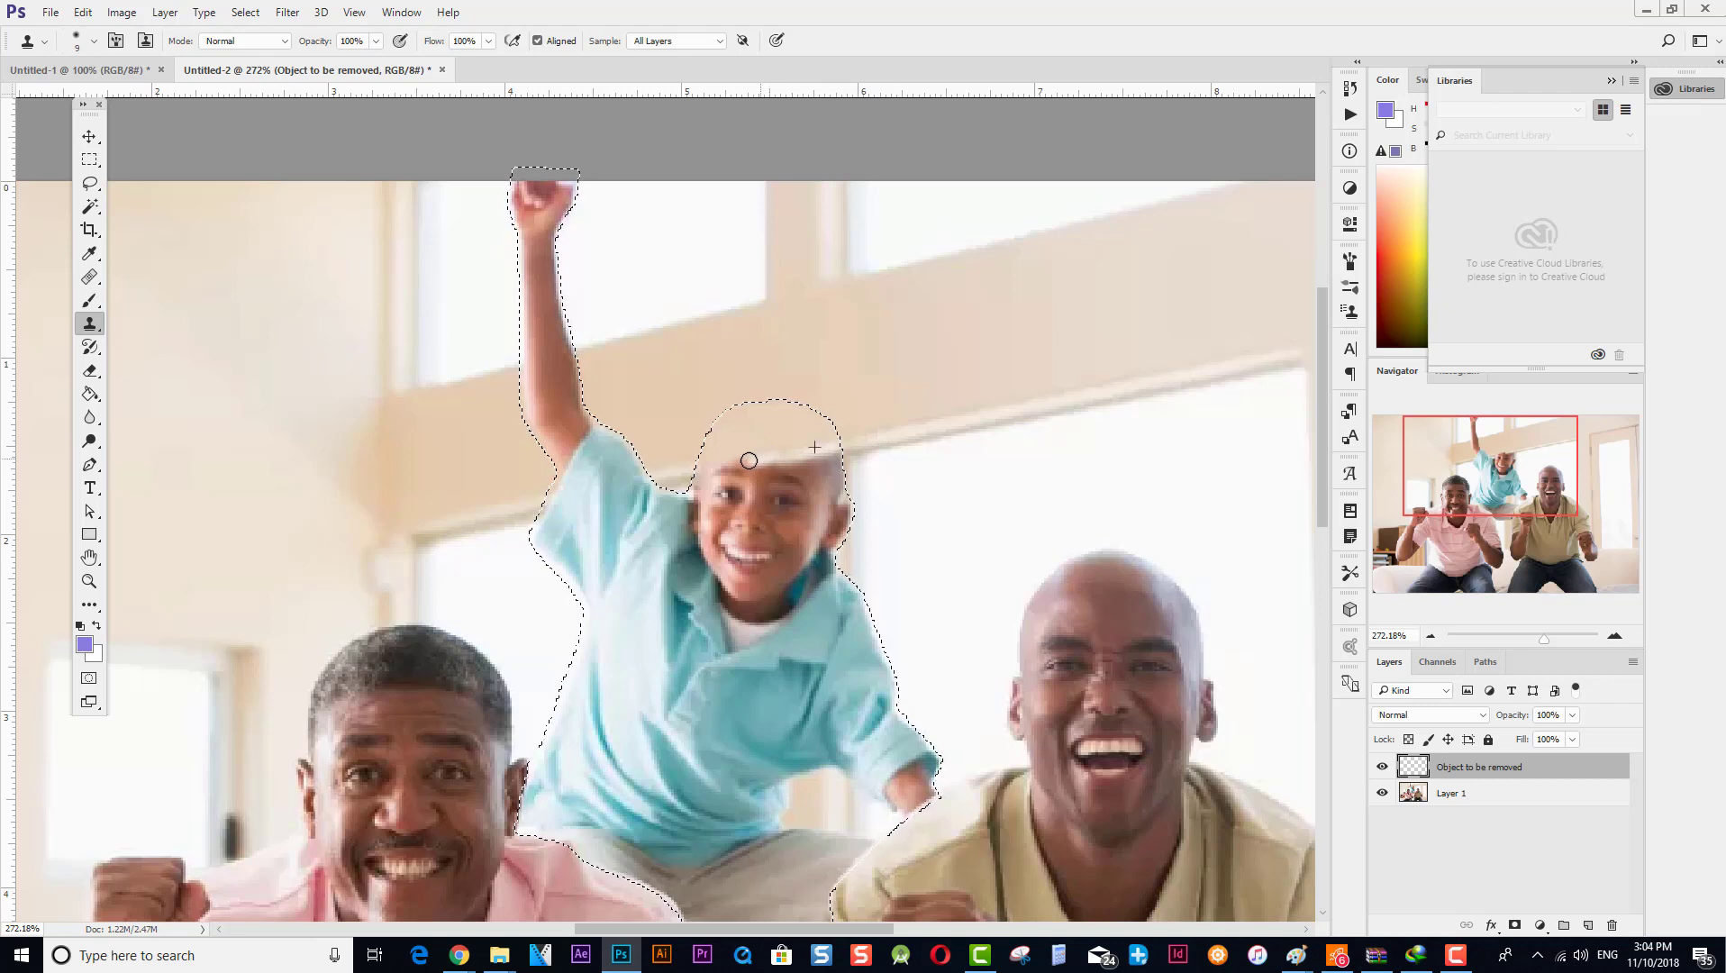
{"action": "left_click_drag", "start_coordinate": [761, 455], "coordinate": [729, 462]}
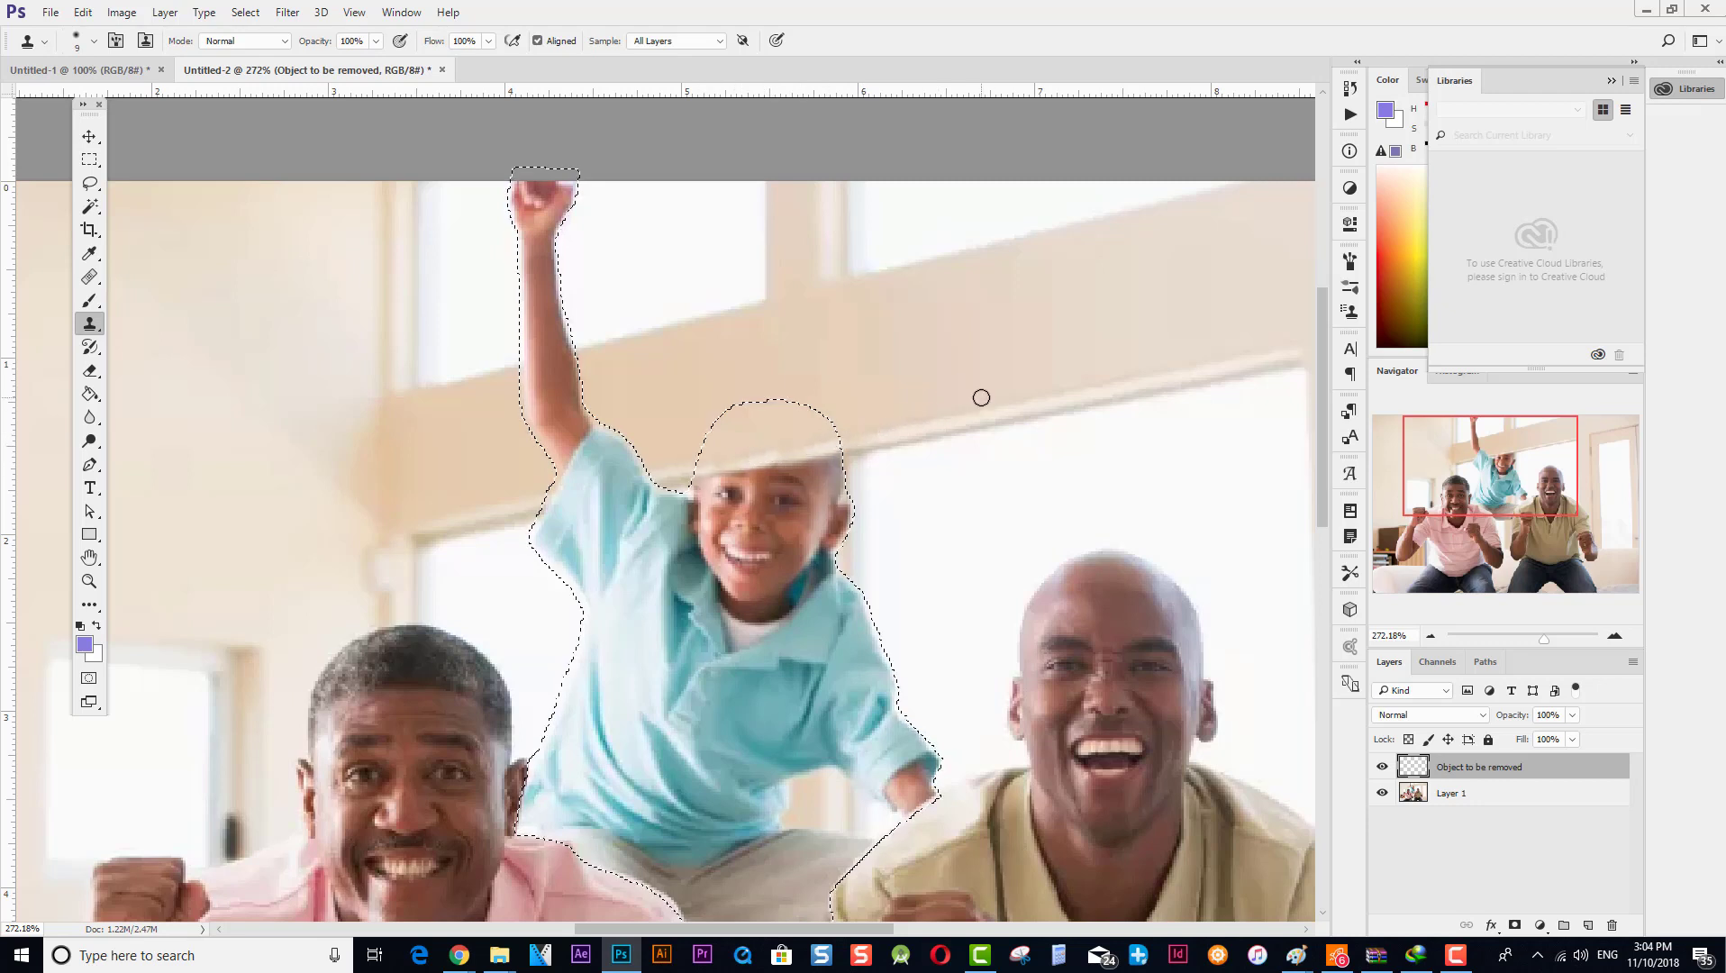
{"action": "scroll", "coordinate": [933, 432], "scroll_direction": "down", "scroll_amount": 3}
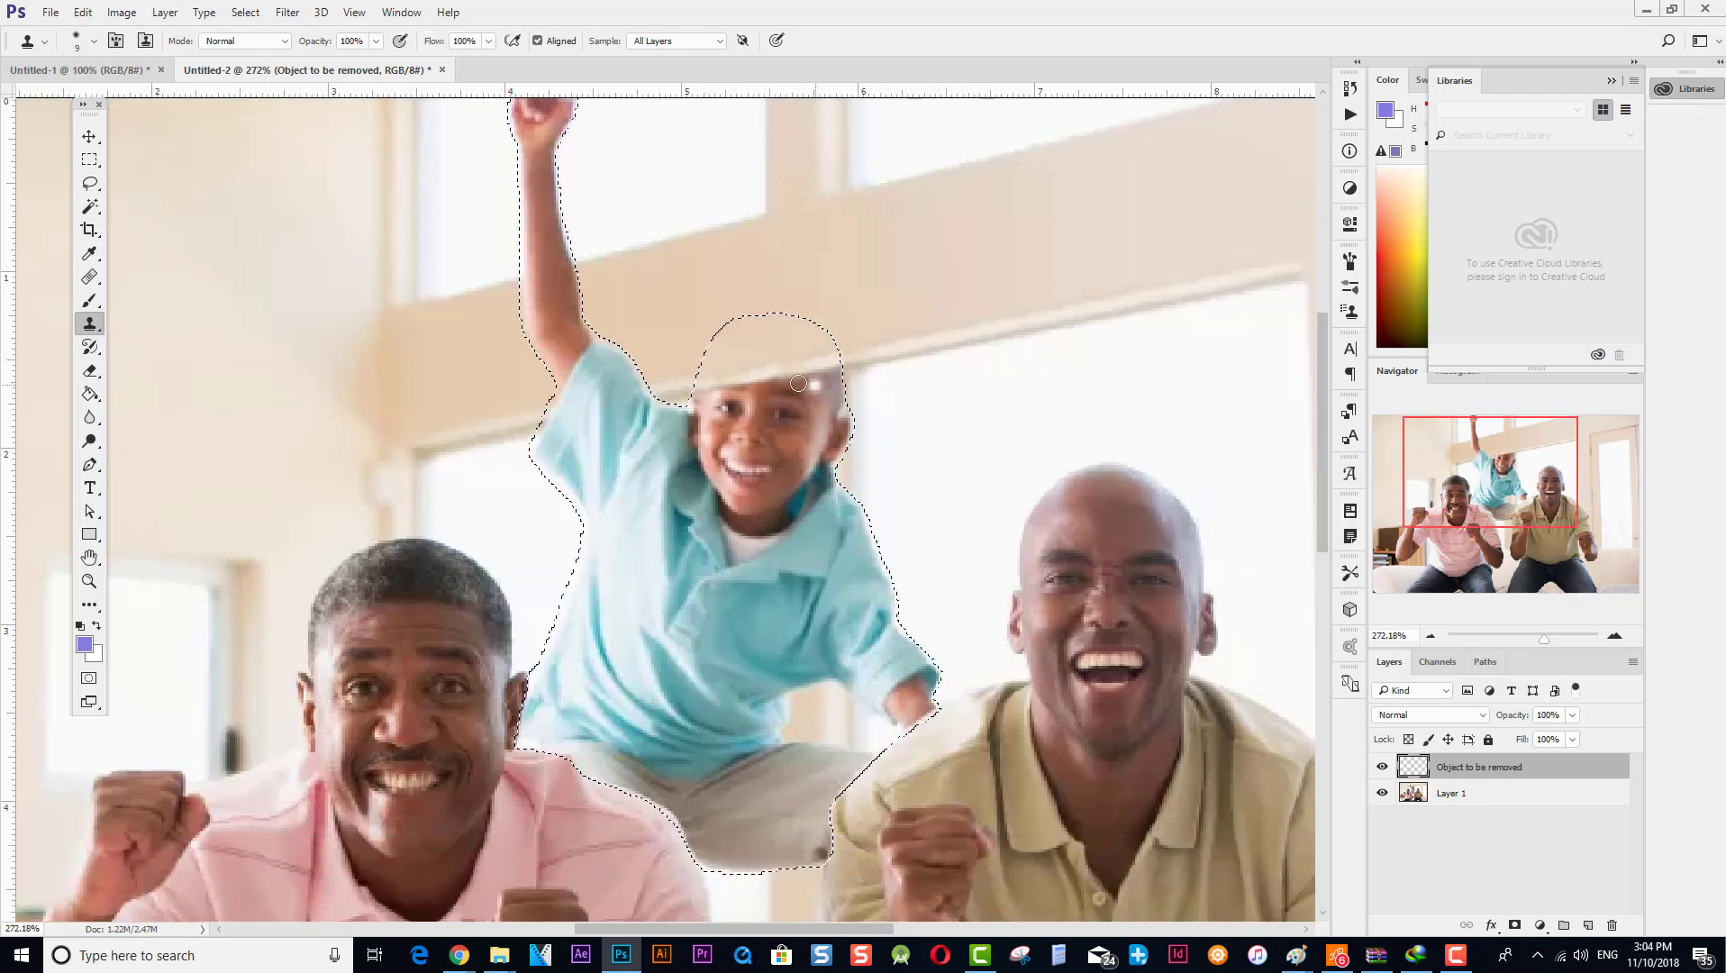
{"action": "scroll", "coordinate": [823, 423], "scroll_direction": "down", "scroll_amount": 3}
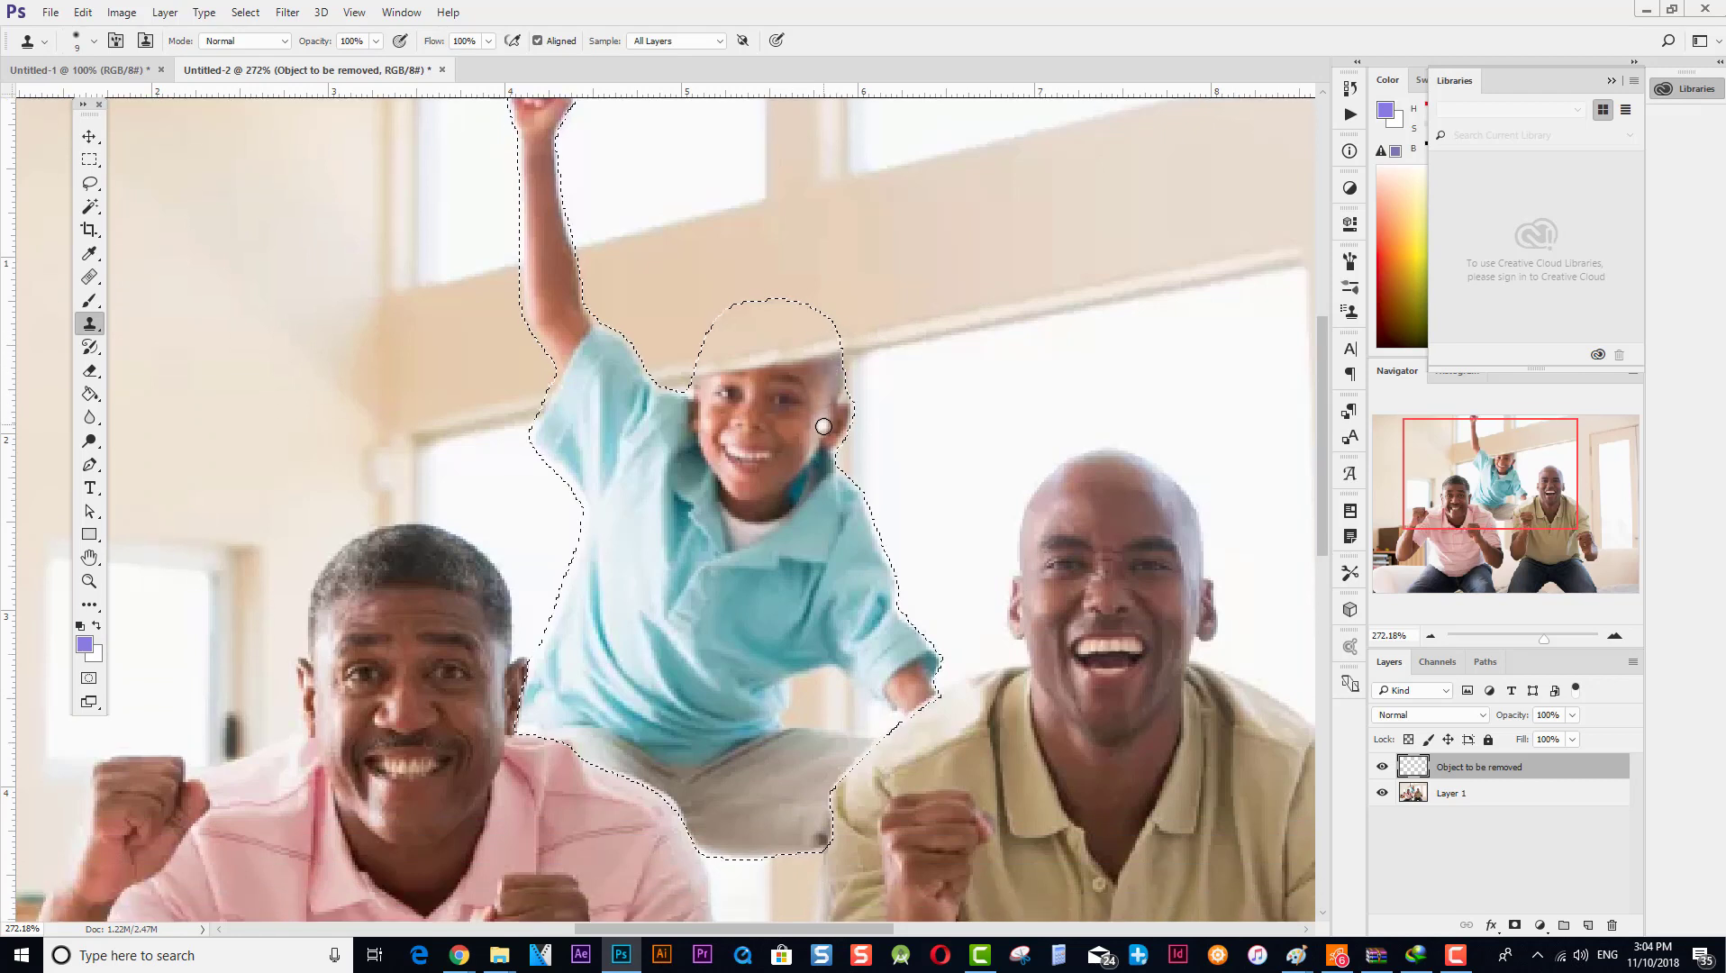
{"action": "scroll", "coordinate": [823, 430], "scroll_direction": "down", "scroll_amount": 1}
{"action": "scroll", "coordinate": [823, 429], "scroll_direction": "up", "scroll_amount": 3}
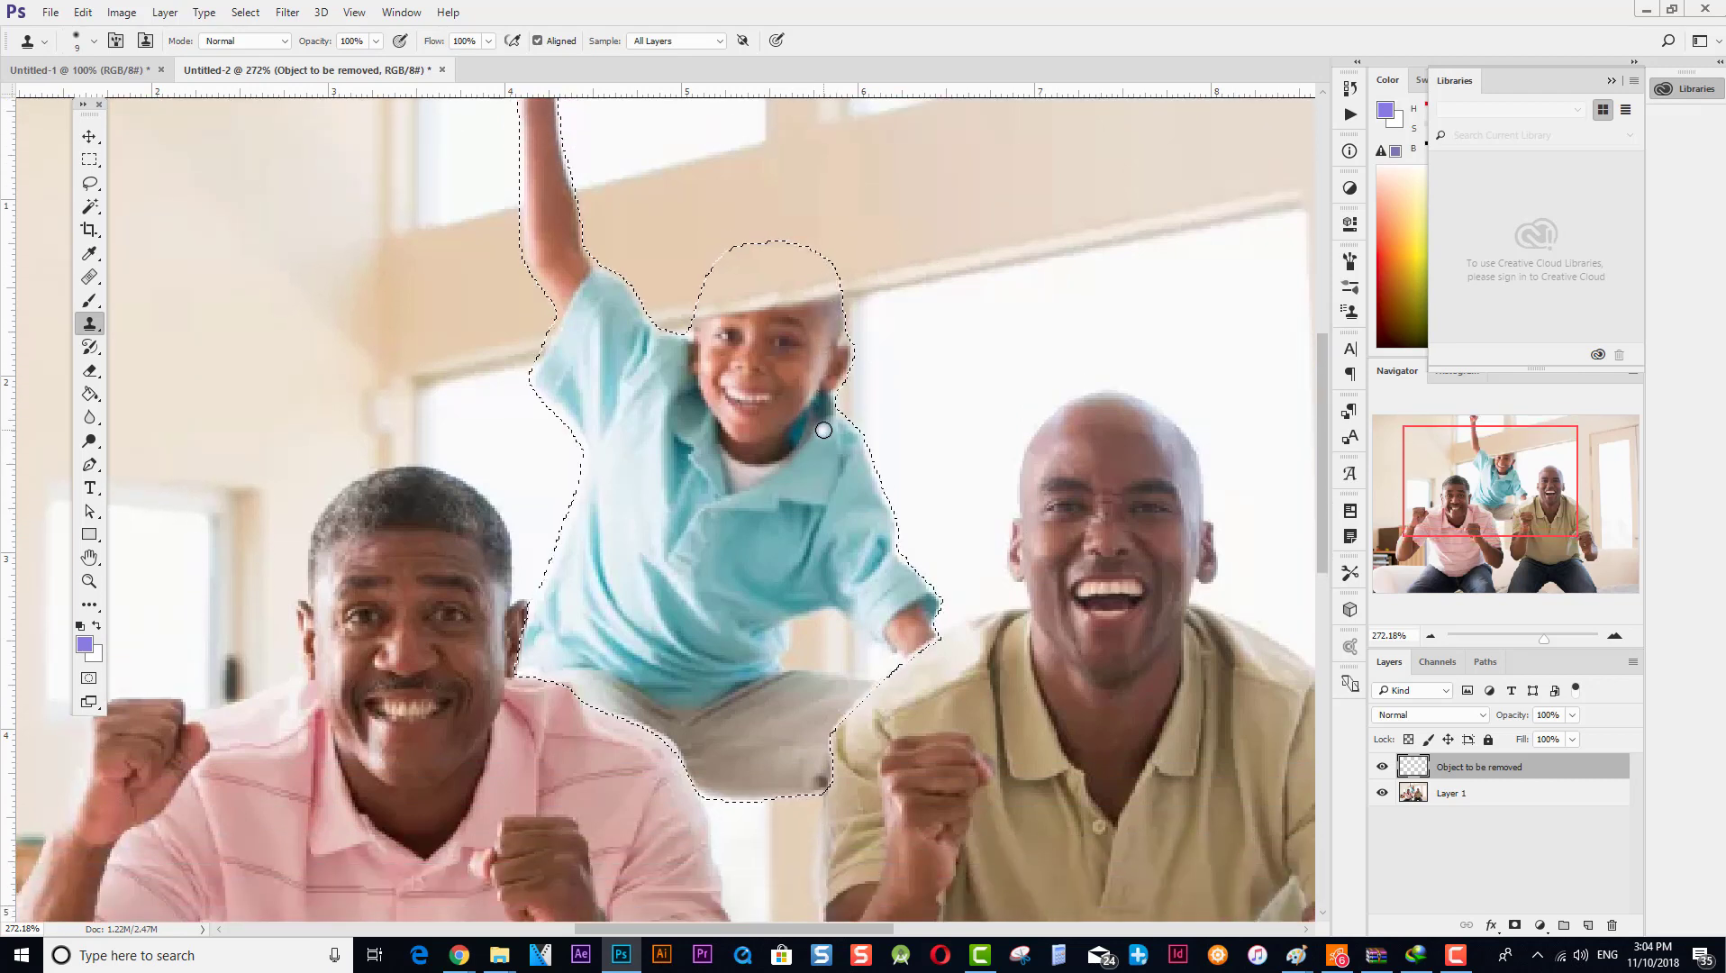
Sample the beige vertical post below the boy and clone it upward over his trousers and the lower part of his shirt.
{"action": "scroll", "coordinate": [823, 429], "scroll_direction": "up", "scroll_amount": 1}
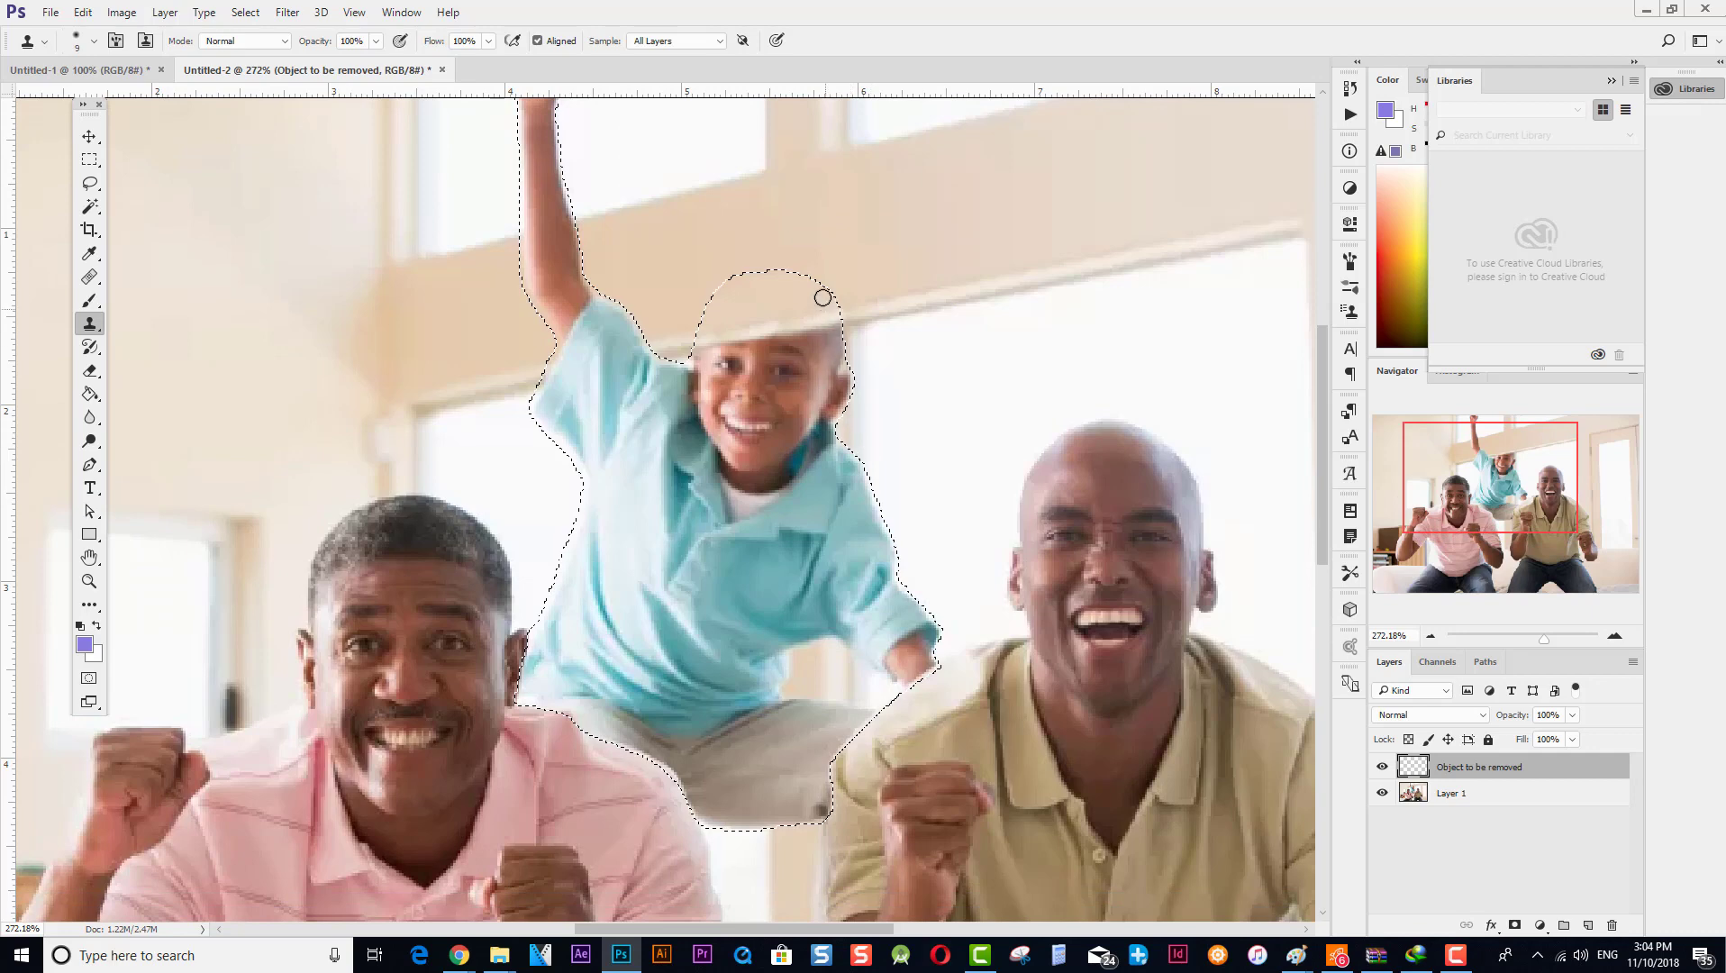
{"action": "scroll", "coordinate": [779, 677], "scroll_direction": "down", "scroll_amount": 6}
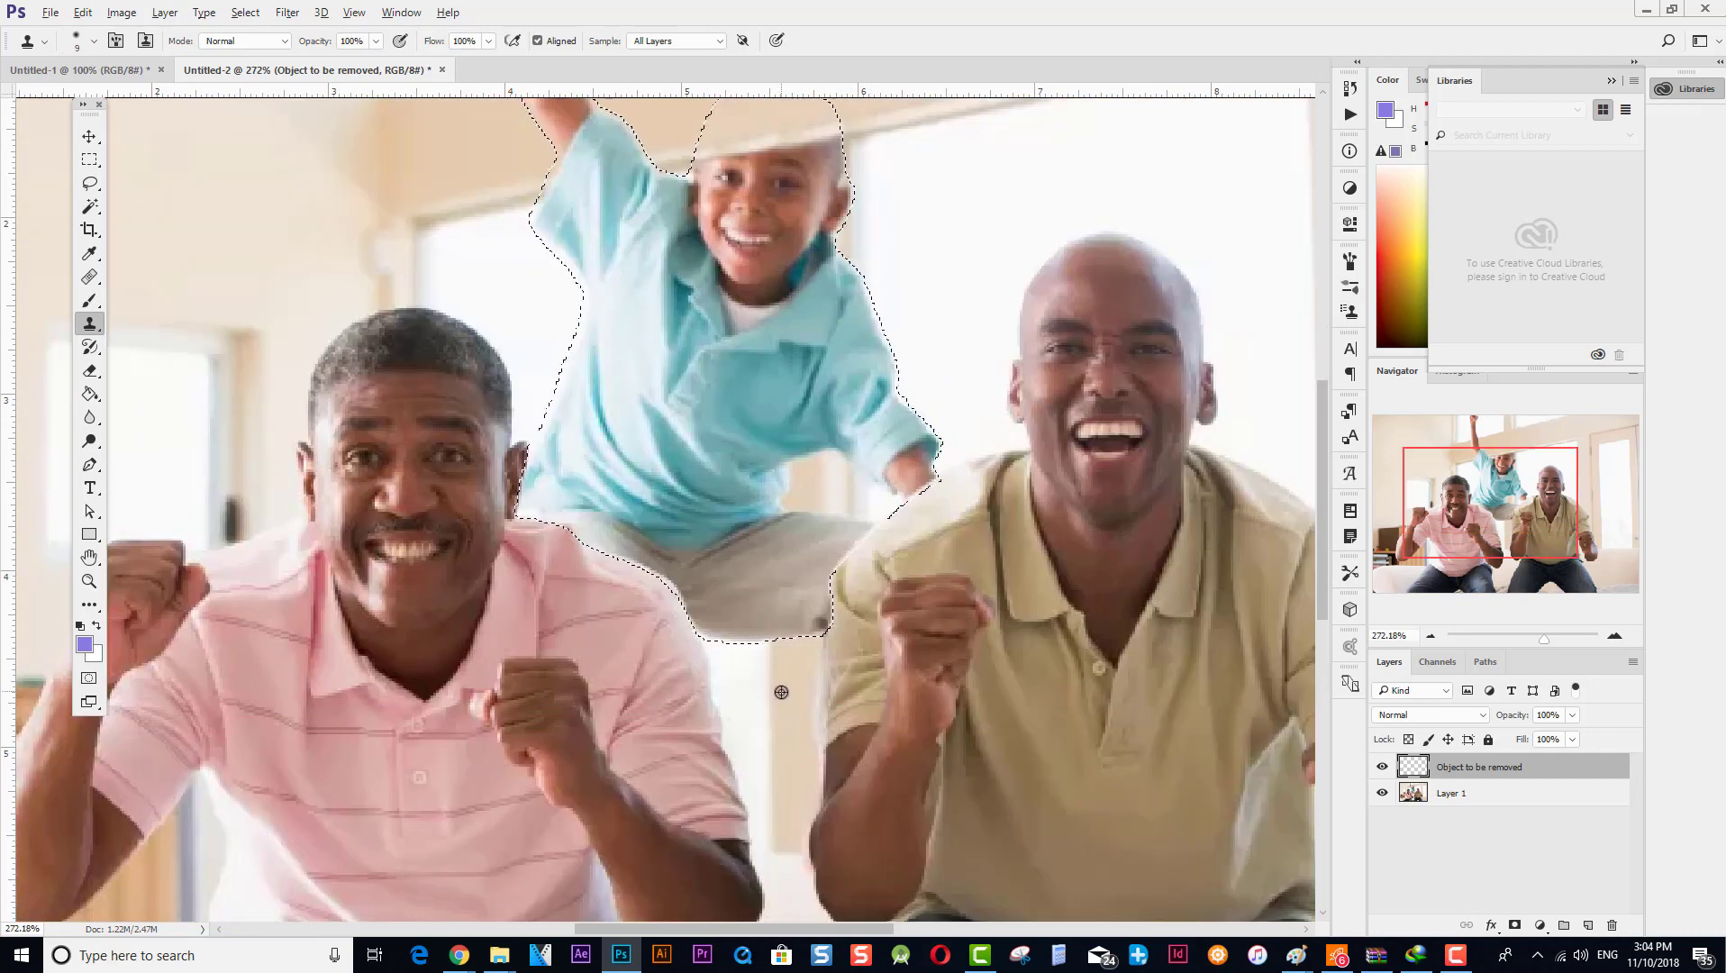
{"action": "left_click", "coordinate": [781, 692], "text": "alt"}
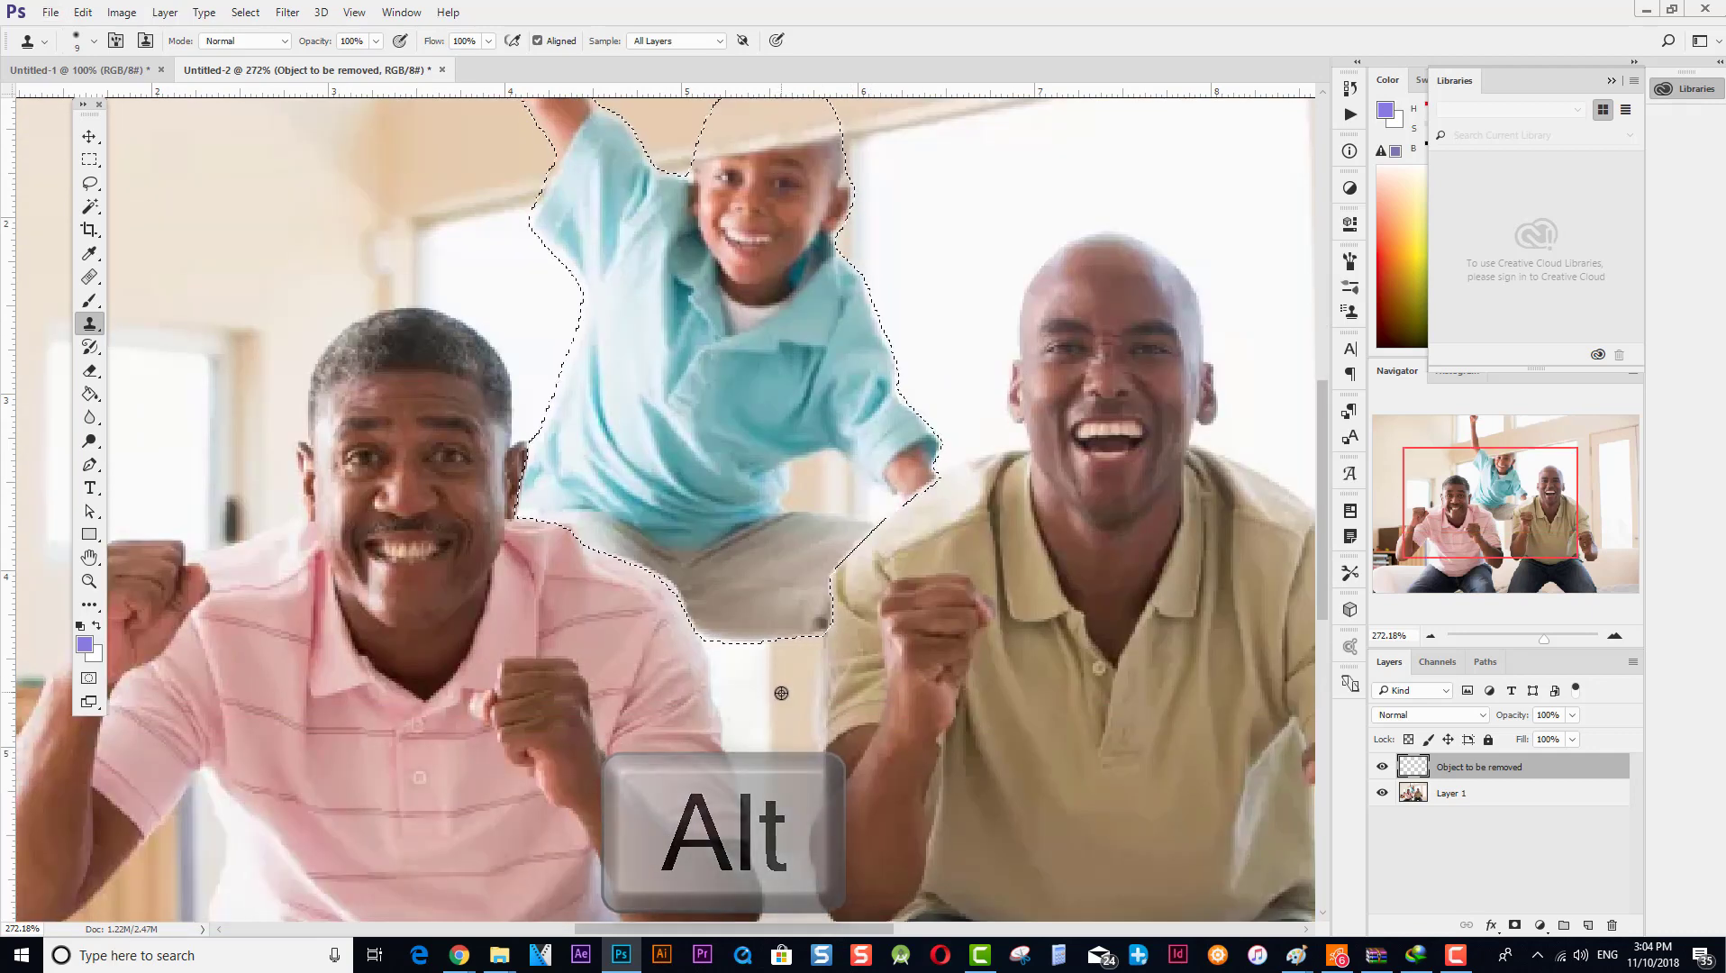
{"action": "left_click_drag", "start_coordinate": [780, 643], "coordinate": [778, 599]}
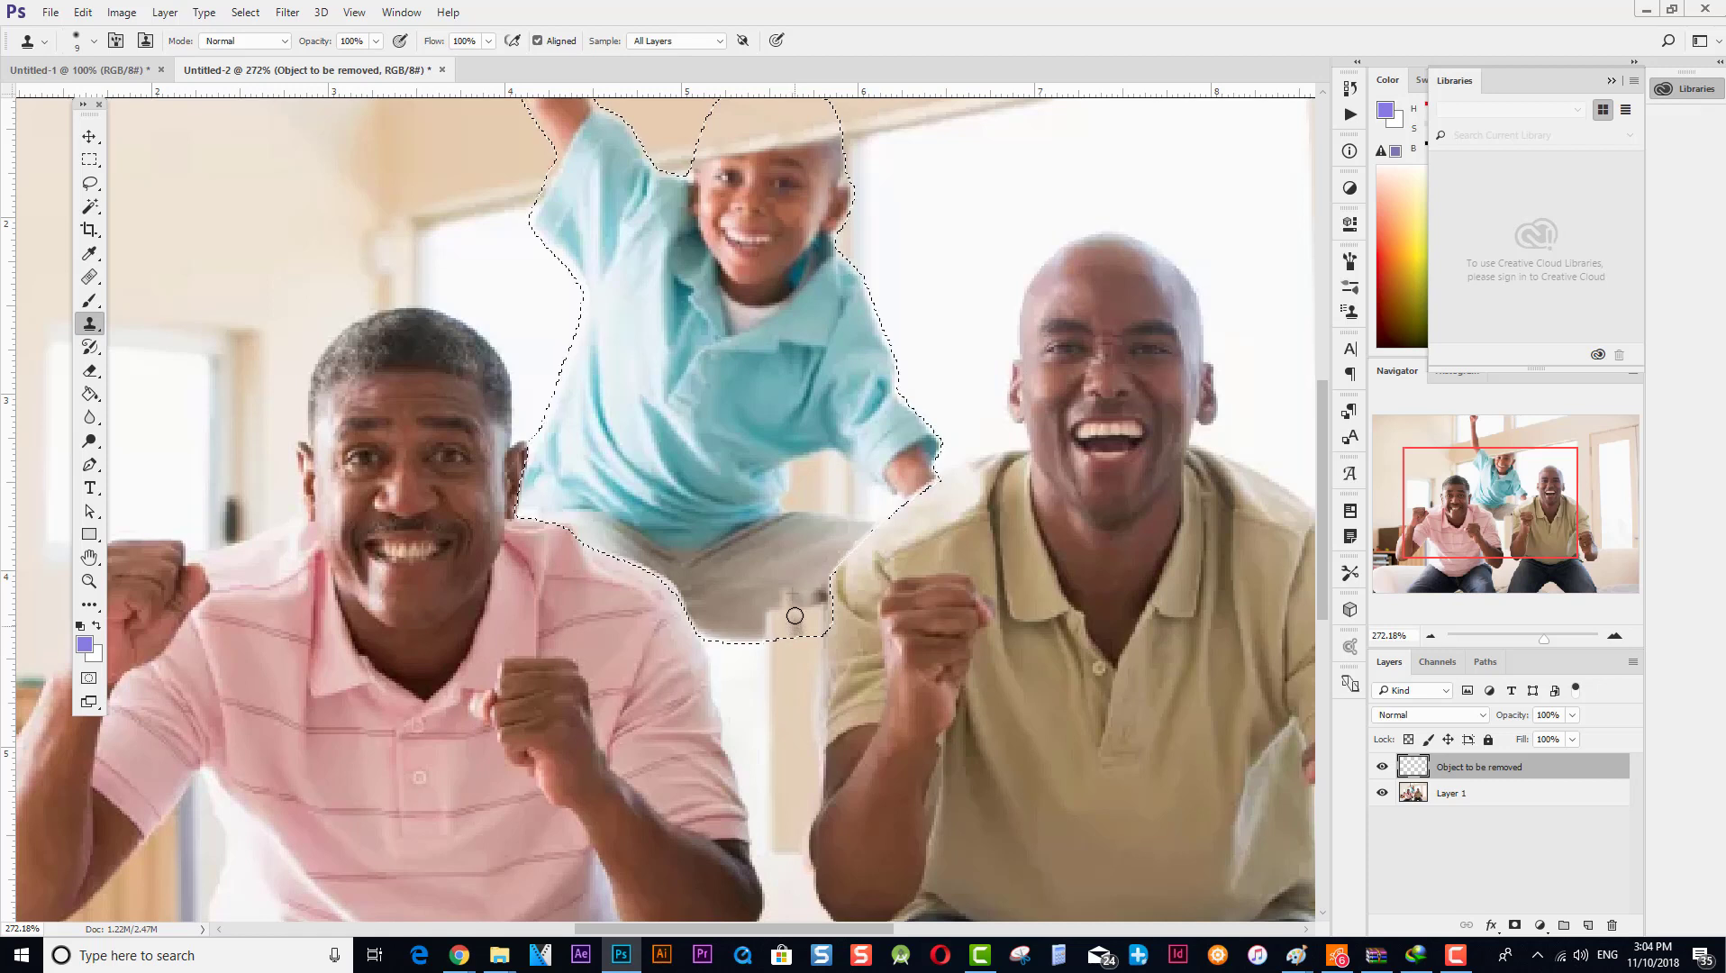
{"action": "left_click", "coordinate": [790, 713], "text": "alt"}
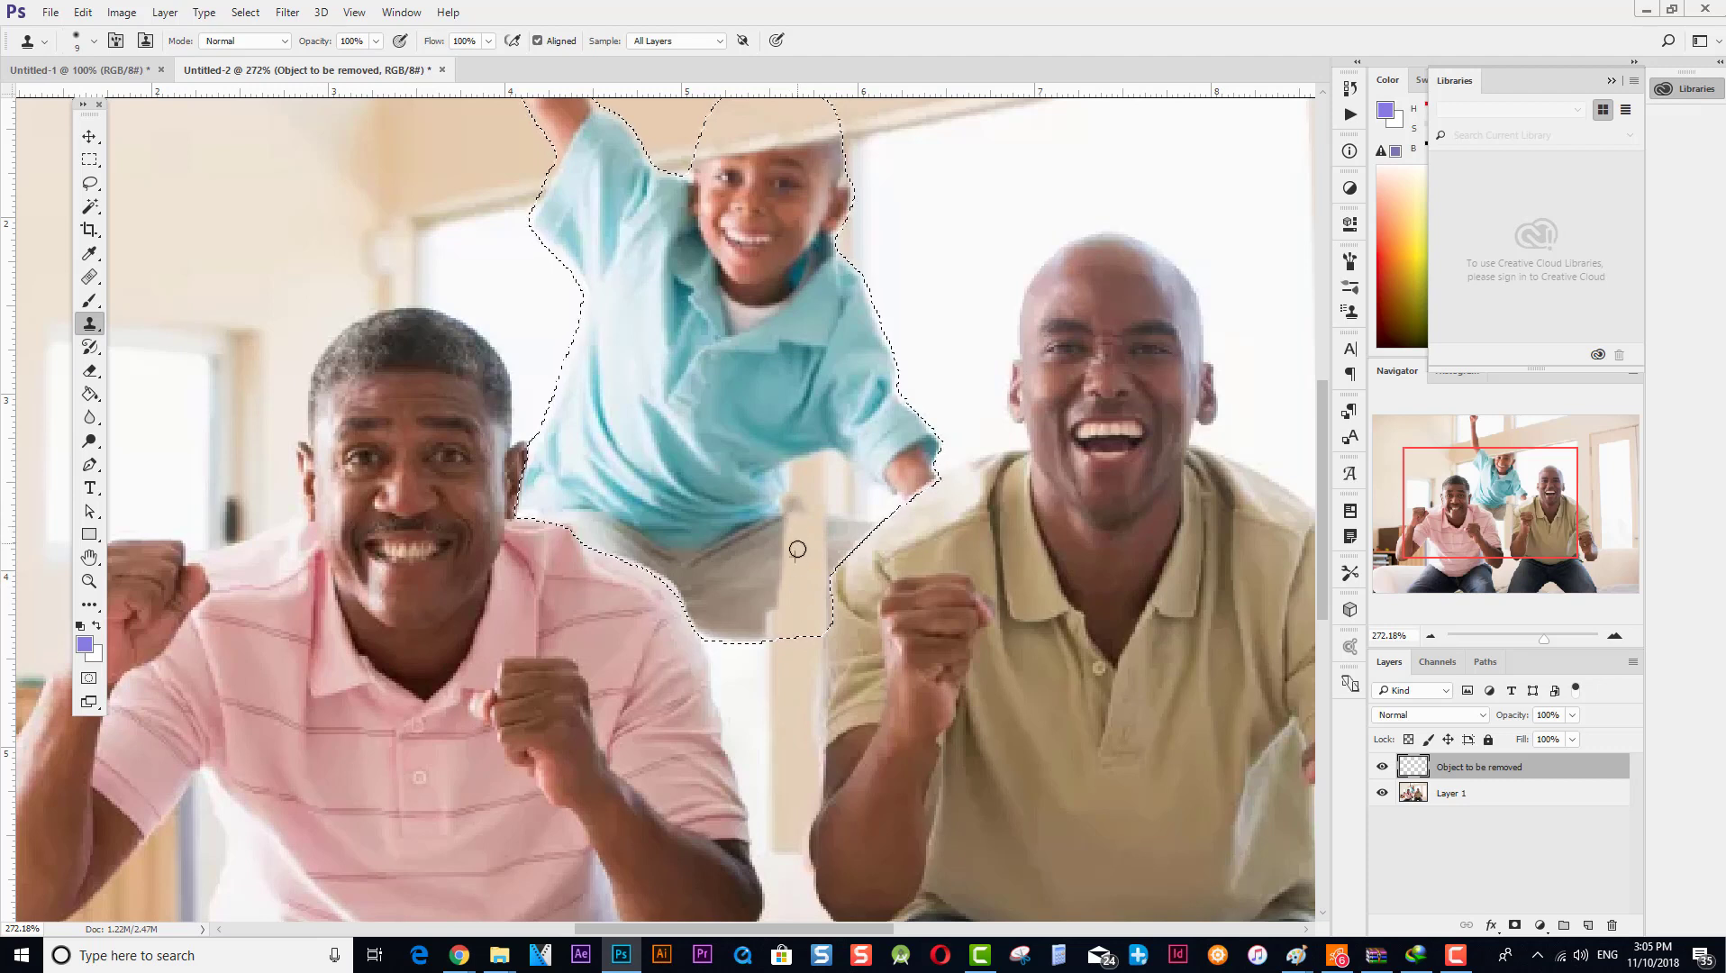
{"action": "mouse_move", "coordinate": [797, 548]}
{"action": "left_mouse_down"}
{"action": "mouse_move", "coordinate": [796, 598]}
{"action": "mouse_move", "coordinate": [792, 475]}
{"action": "mouse_move", "coordinate": [790, 751]}
{"action": "mouse_move", "coordinate": [808, 460]}
{"action": "left_mouse_up"}
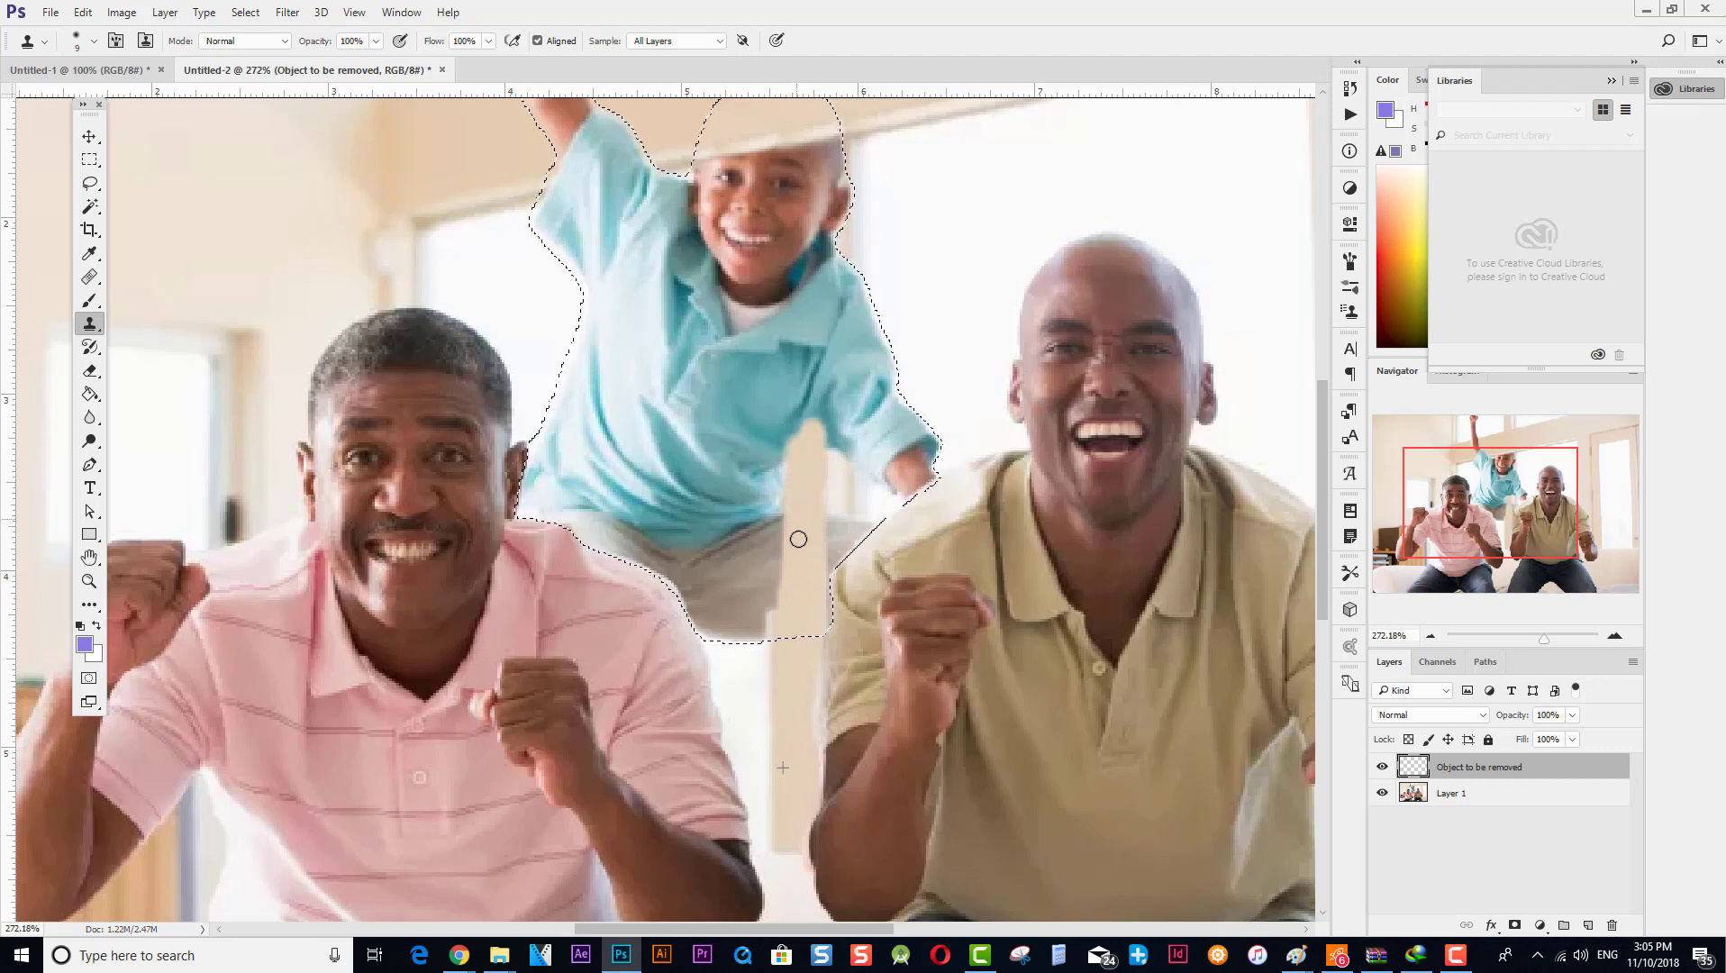
Resample the post and widen the left side of its cloned part, extending it up the boy's shirt to his chest.
{"action": "left_click_drag", "start_coordinate": [793, 469], "coordinate": [790, 565]}
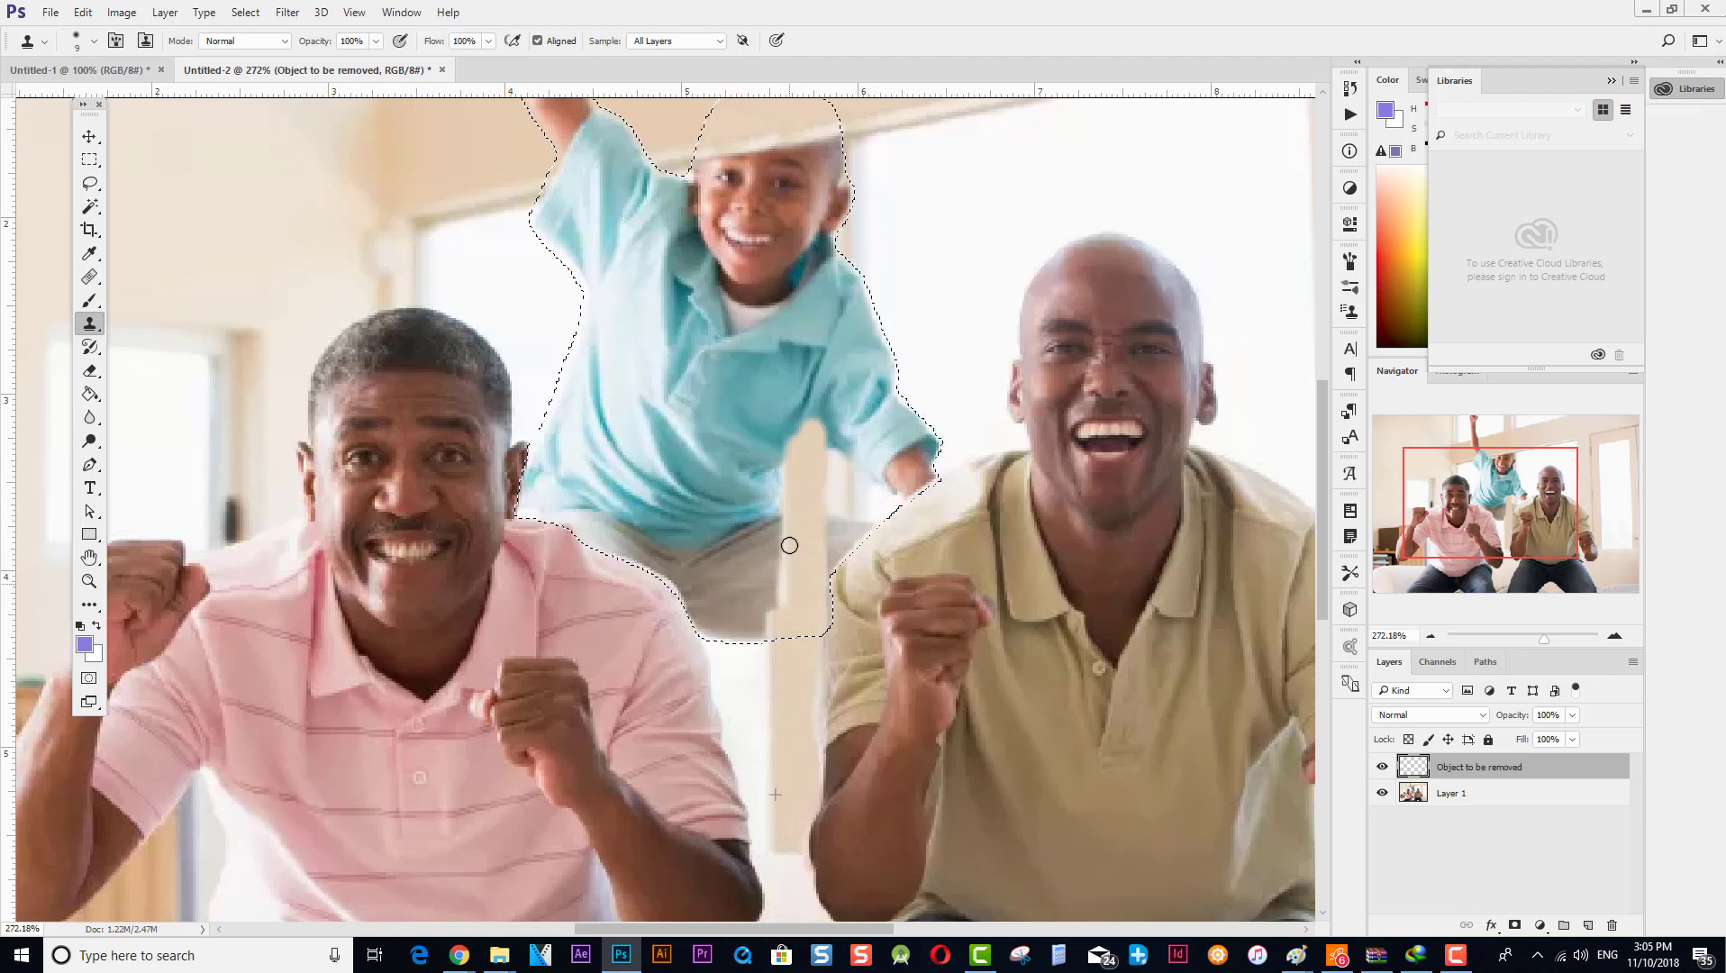
{"action": "left_click", "coordinate": [781, 736], "text": "alt"}
{"action": "left_click_drag", "start_coordinate": [785, 601], "coordinate": [787, 568]}
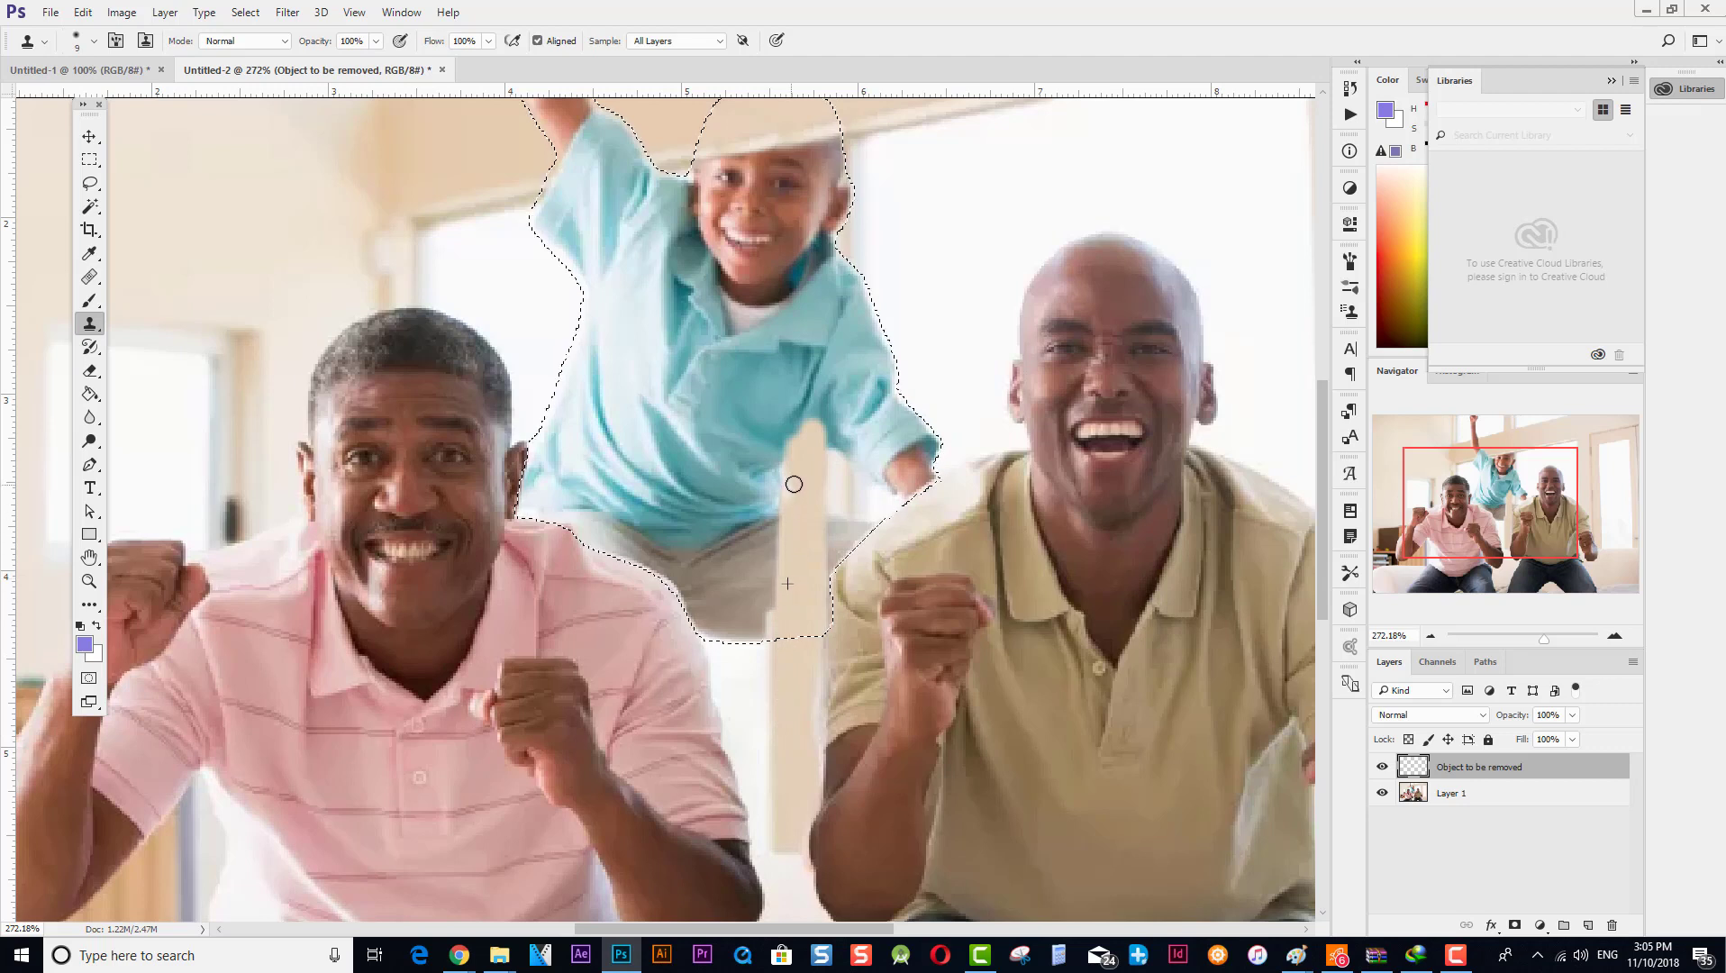
{"action": "left_click_drag", "start_coordinate": [797, 496], "coordinate": [804, 329]}
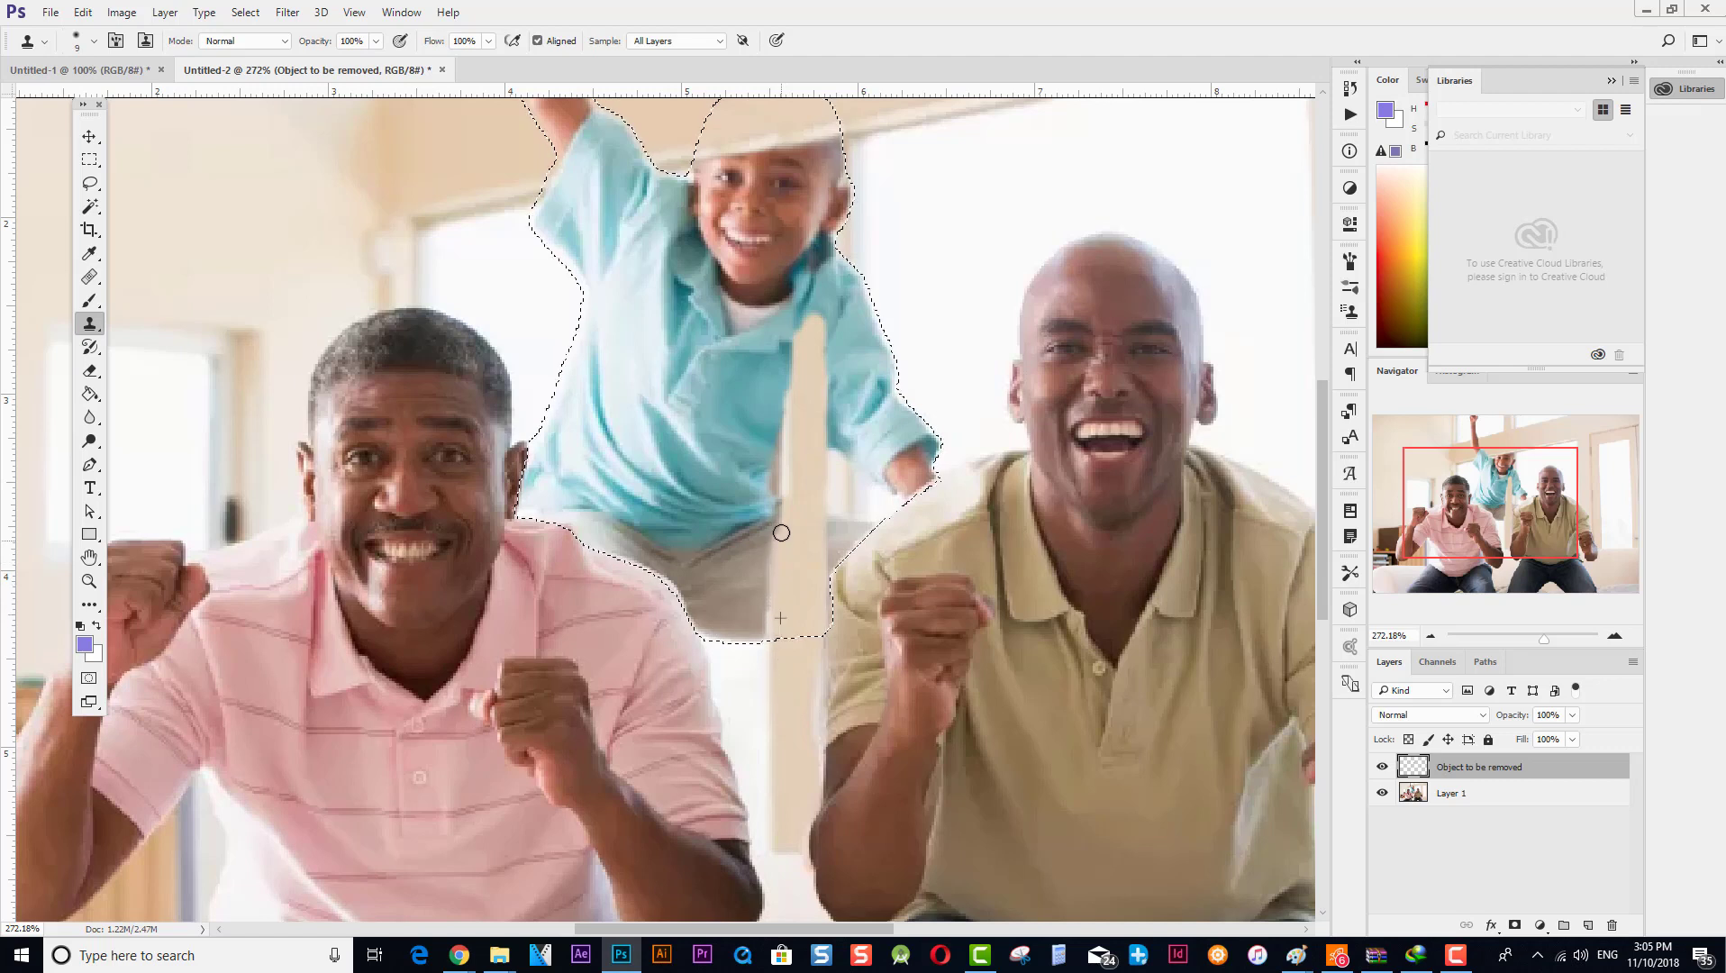
Extend the cloned post over the boy's neck, cheek and eye until it meets the beam's lower edge.
{"action": "scroll", "coordinate": [756, 544], "scroll_direction": "up", "scroll_amount": 1}
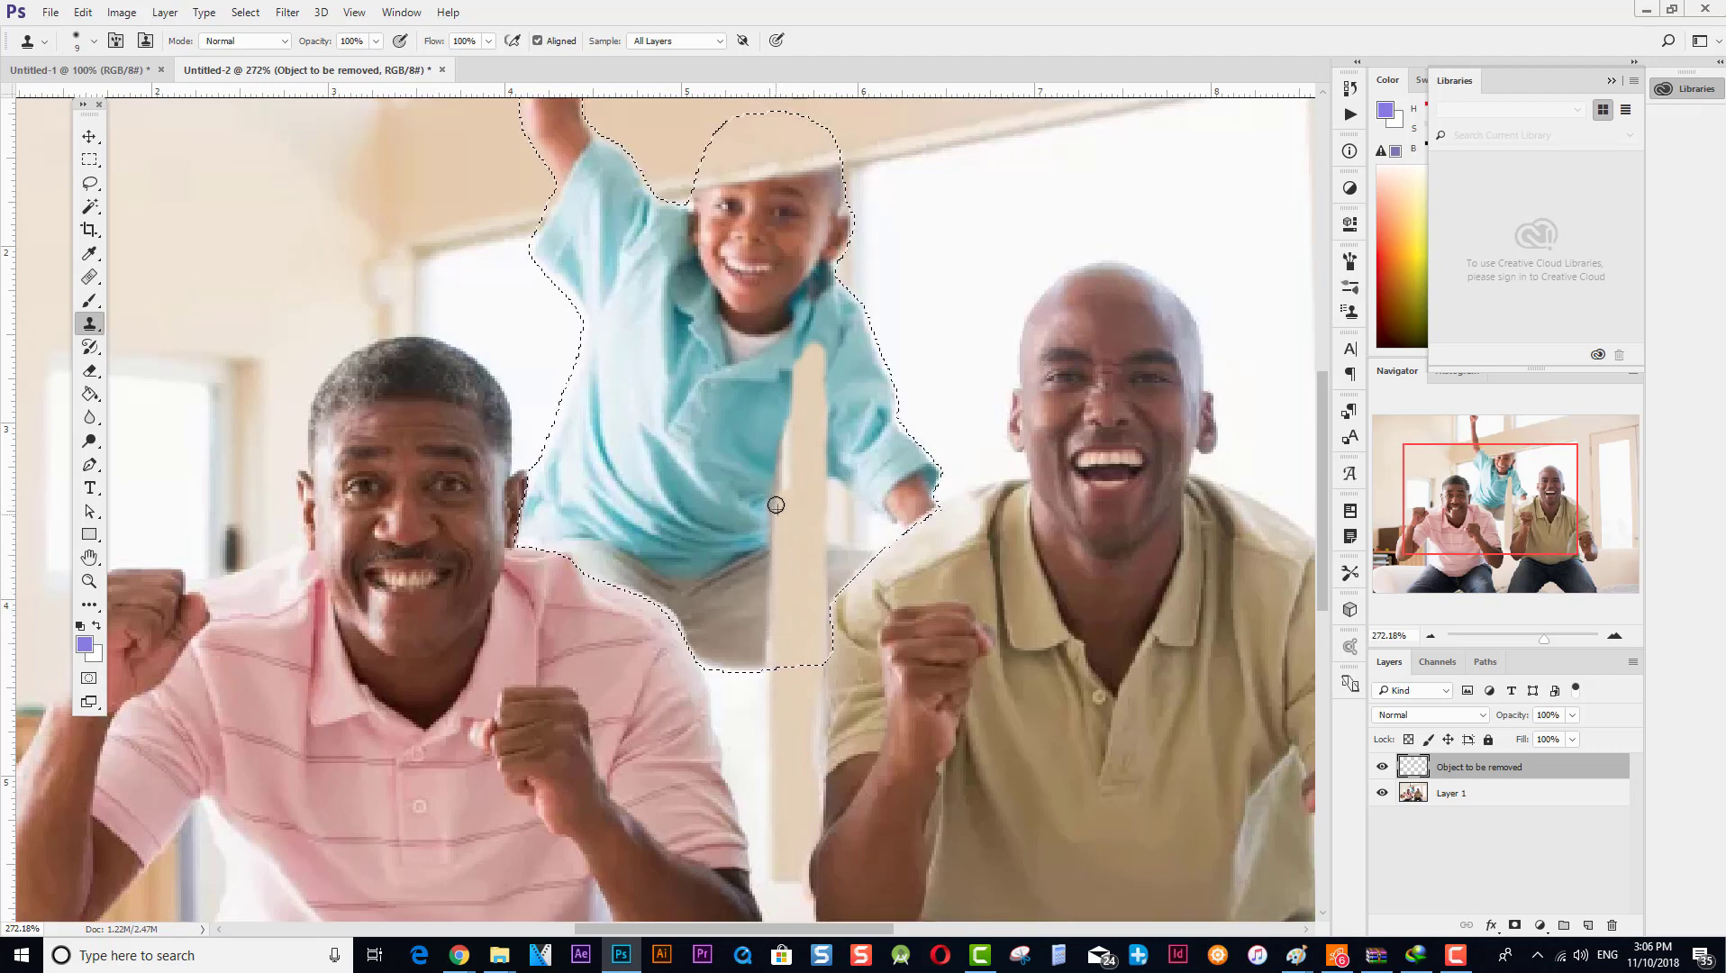
{"action": "scroll", "coordinate": [788, 455], "scroll_direction": "up", "scroll_amount": 5}
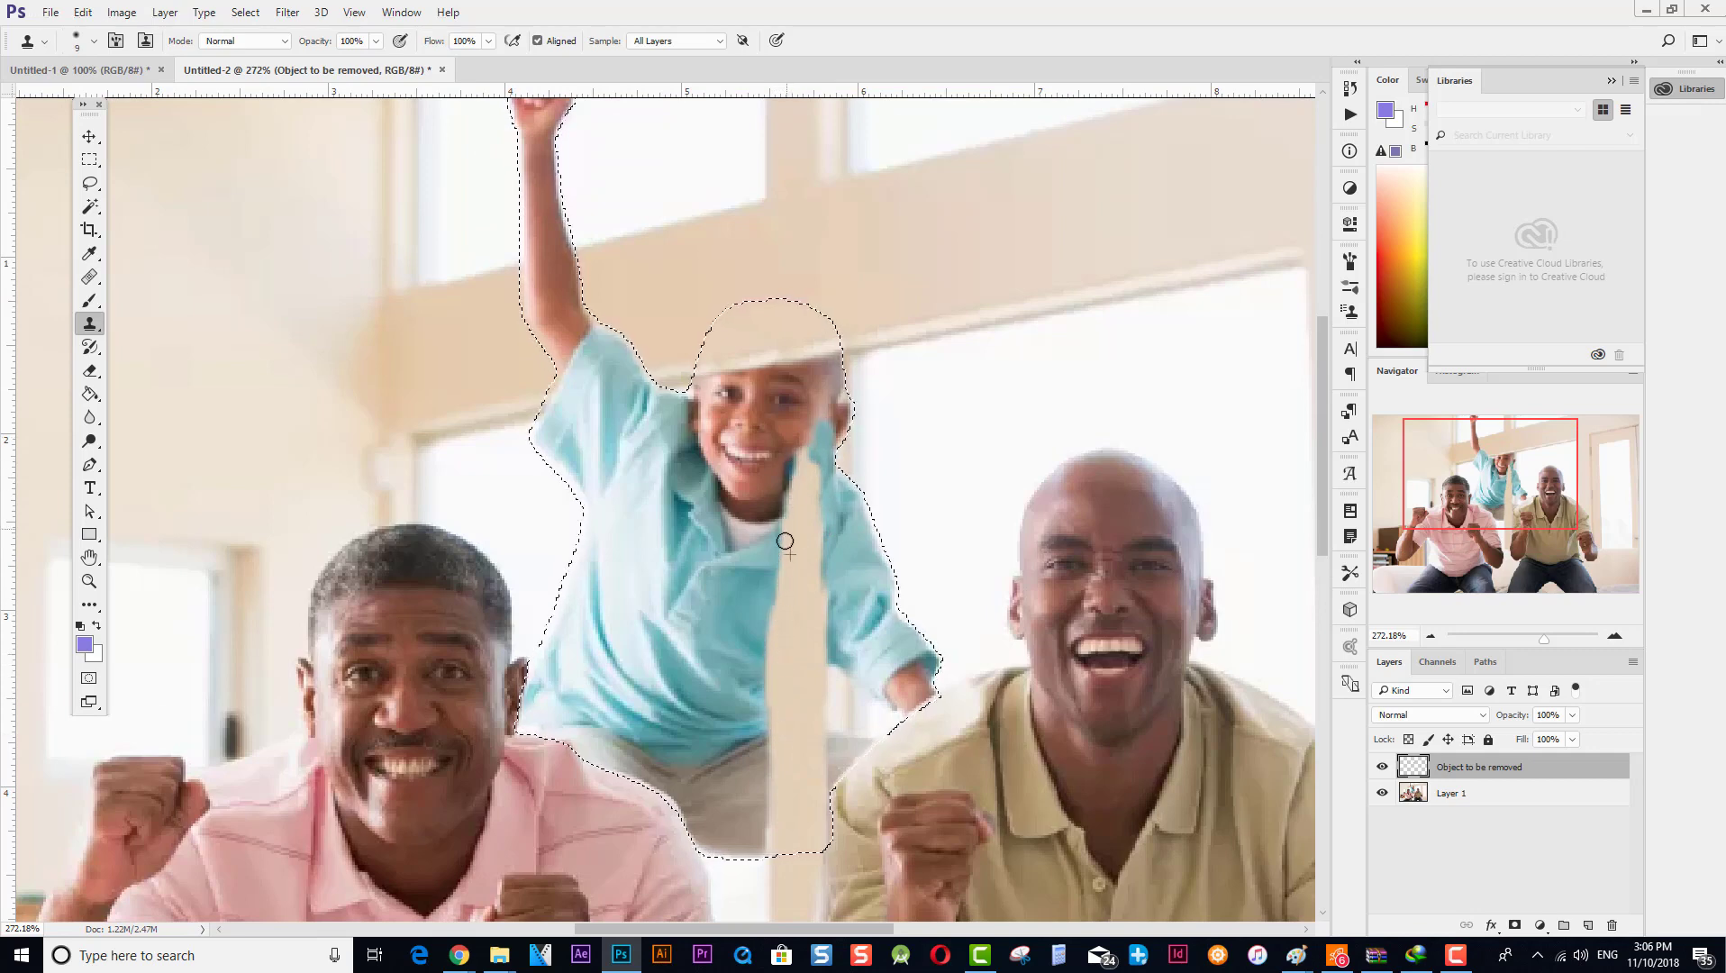
{"action": "scroll", "coordinate": [801, 541], "scroll_direction": "up", "scroll_amount": 2}
{"action": "scroll", "coordinate": [807, 545], "scroll_direction": "up", "scroll_amount": 1}
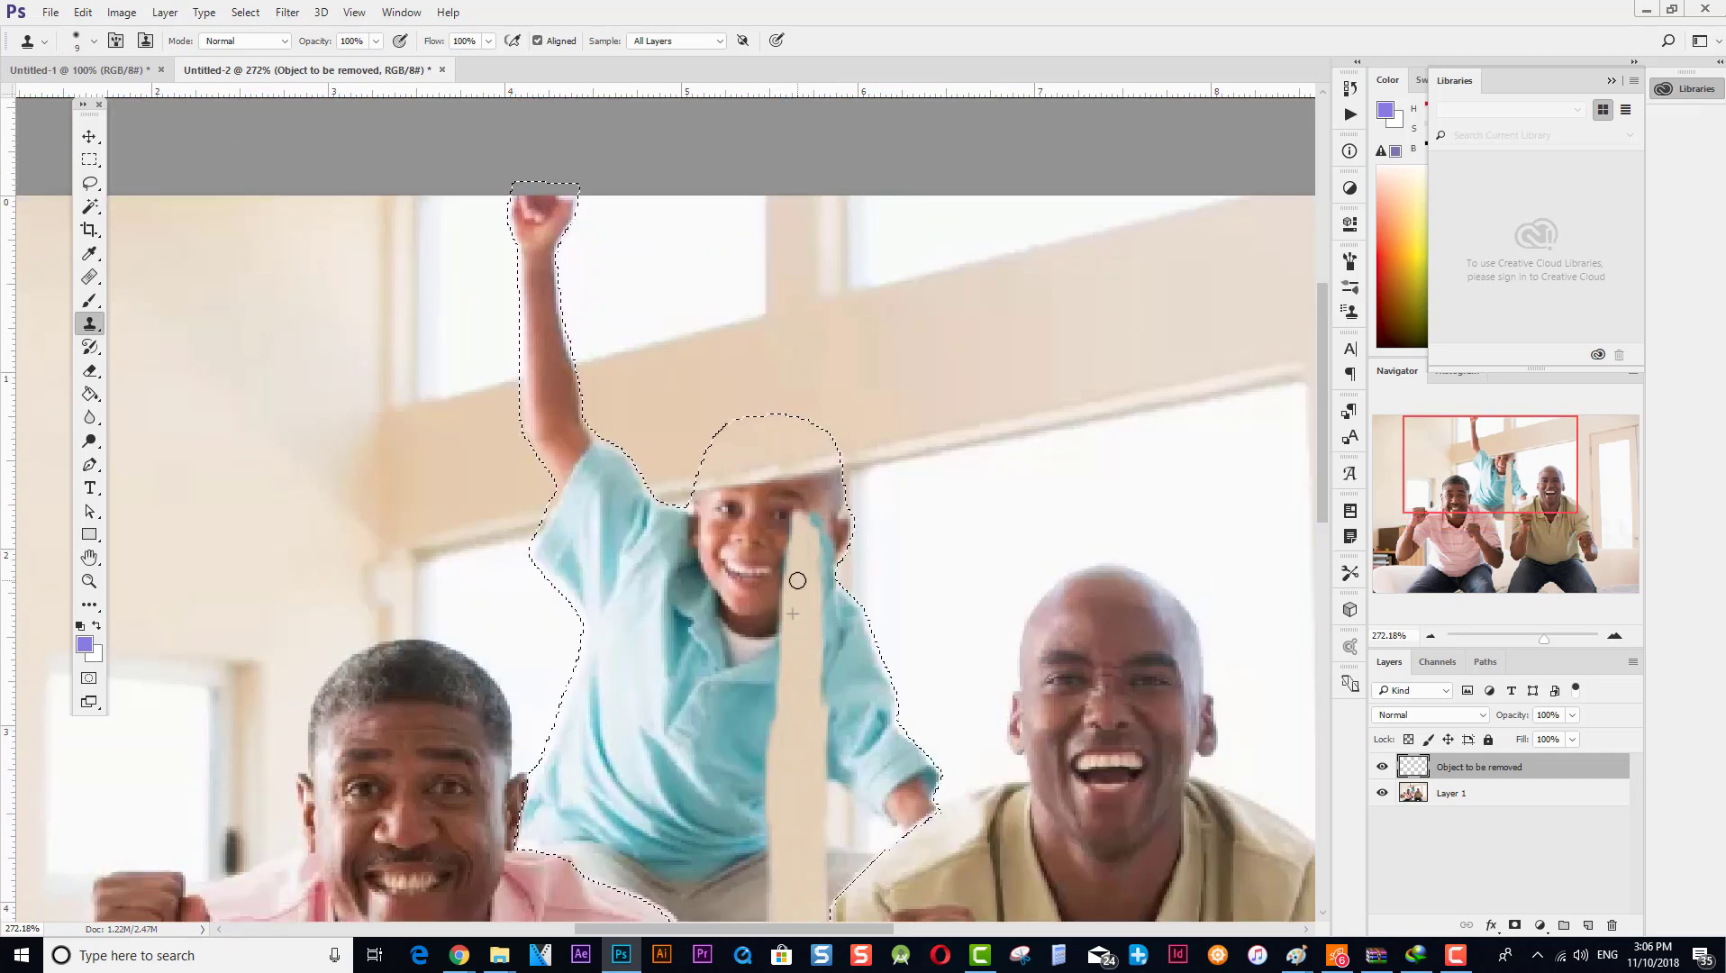
{"action": "left_click_drag", "start_coordinate": [812, 549], "coordinate": [822, 583]}
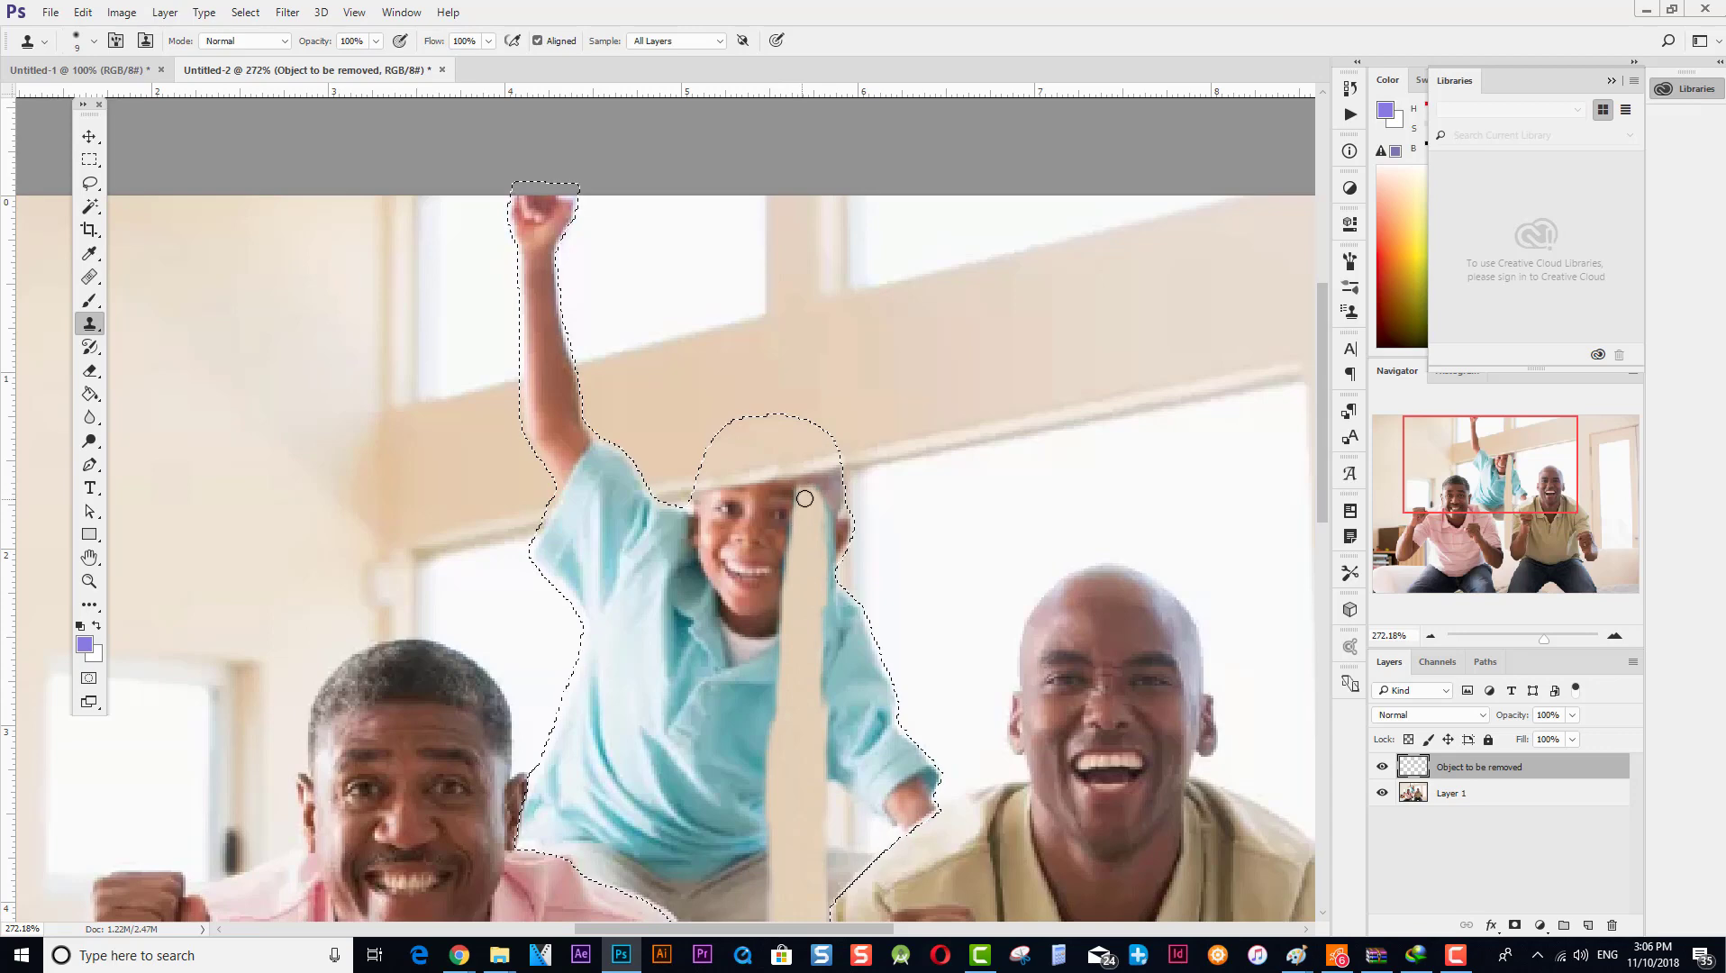
{"action": "scroll", "coordinate": [799, 488], "scroll_direction": "up", "scroll_amount": 5}
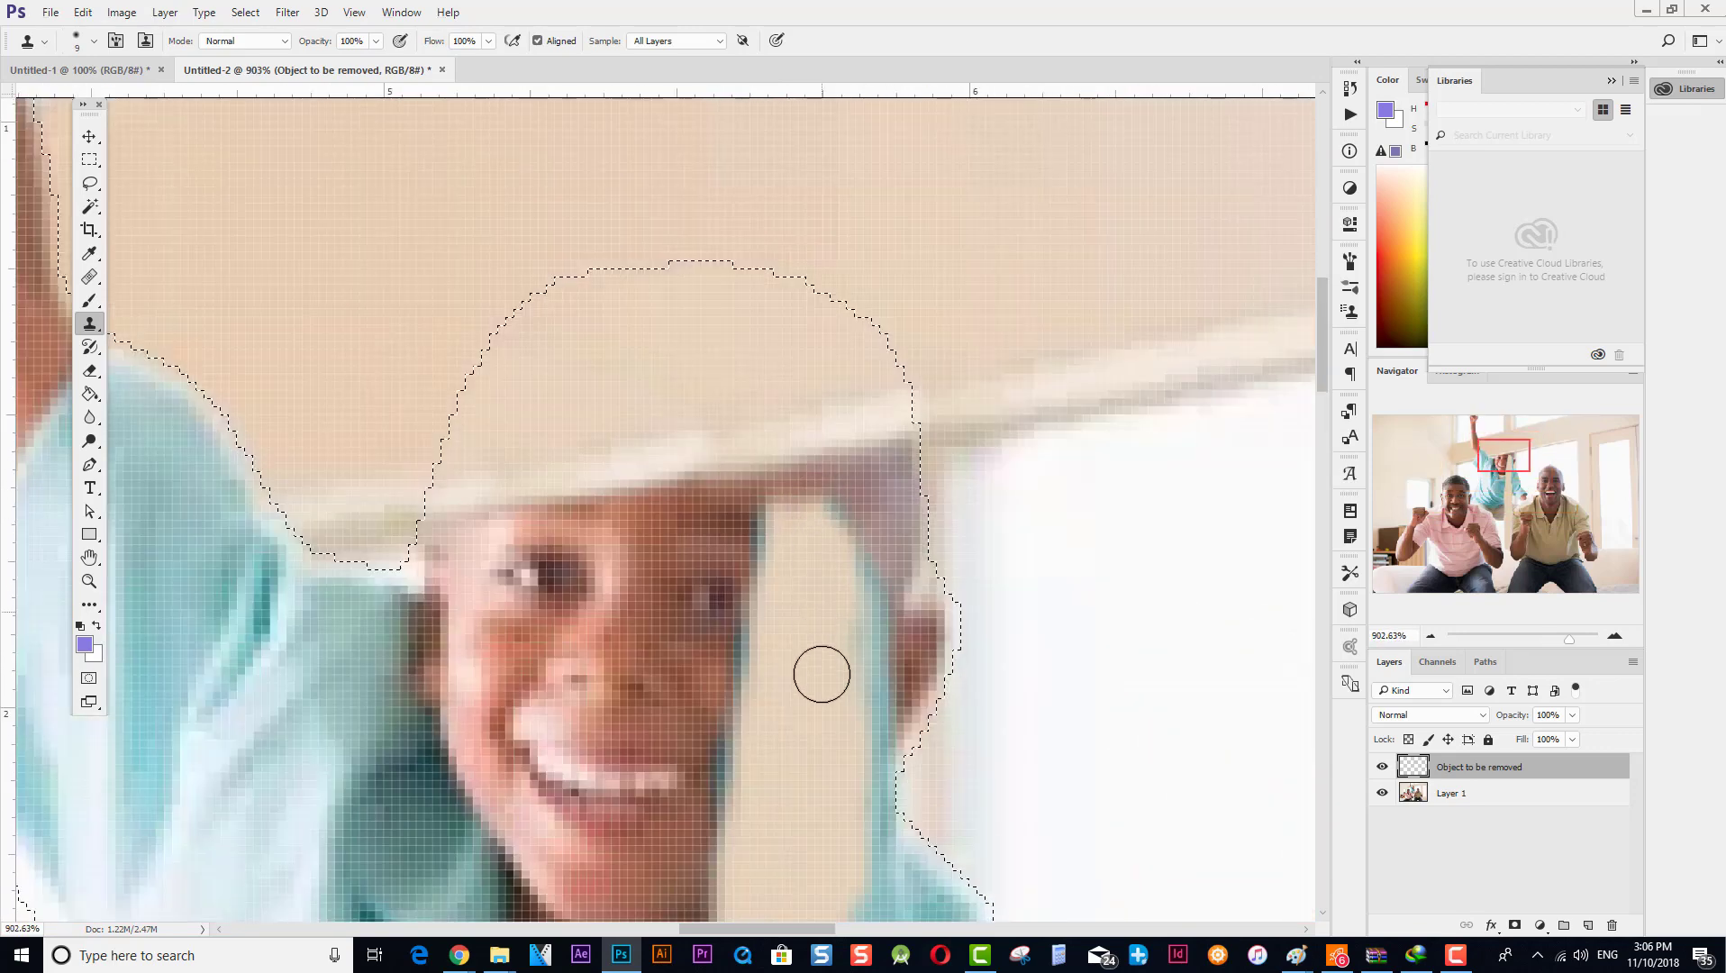
{"action": "left_click", "coordinate": [812, 749], "text": "alt"}
{"action": "mouse_move", "coordinate": [806, 692]}
{"action": "left_mouse_down"}
{"action": "mouse_move", "coordinate": [794, 498]}
{"action": "mouse_move", "coordinate": [803, 626]}
{"action": "mouse_move", "coordinate": [840, 501]}
{"action": "mouse_move", "coordinate": [833, 624]}
{"action": "mouse_move", "coordinate": [842, 490]}
{"action": "mouse_move", "coordinate": [829, 685]}
{"action": "mouse_move", "coordinate": [765, 788]}
{"action": "mouse_move", "coordinate": [763, 771]}
{"action": "mouse_move", "coordinate": [785, 500]}
{"action": "mouse_move", "coordinate": [824, 496]}
{"action": "mouse_move", "coordinate": [794, 688]}
{"action": "mouse_move", "coordinate": [795, 610]}
{"action": "mouse_move", "coordinate": [863, 594]}
{"action": "mouse_move", "coordinate": [851, 820]}
{"action": "mouse_move", "coordinate": [849, 580]}
{"action": "left_mouse_up"}
{"action": "left_click", "coordinate": [776, 606], "text": "alt"}
Resample along the cloned post and even out its edges from the boy's face down to his trousers.
{"action": "scroll", "coordinate": [849, 580], "scroll_direction": "down", "scroll_amount": 5}
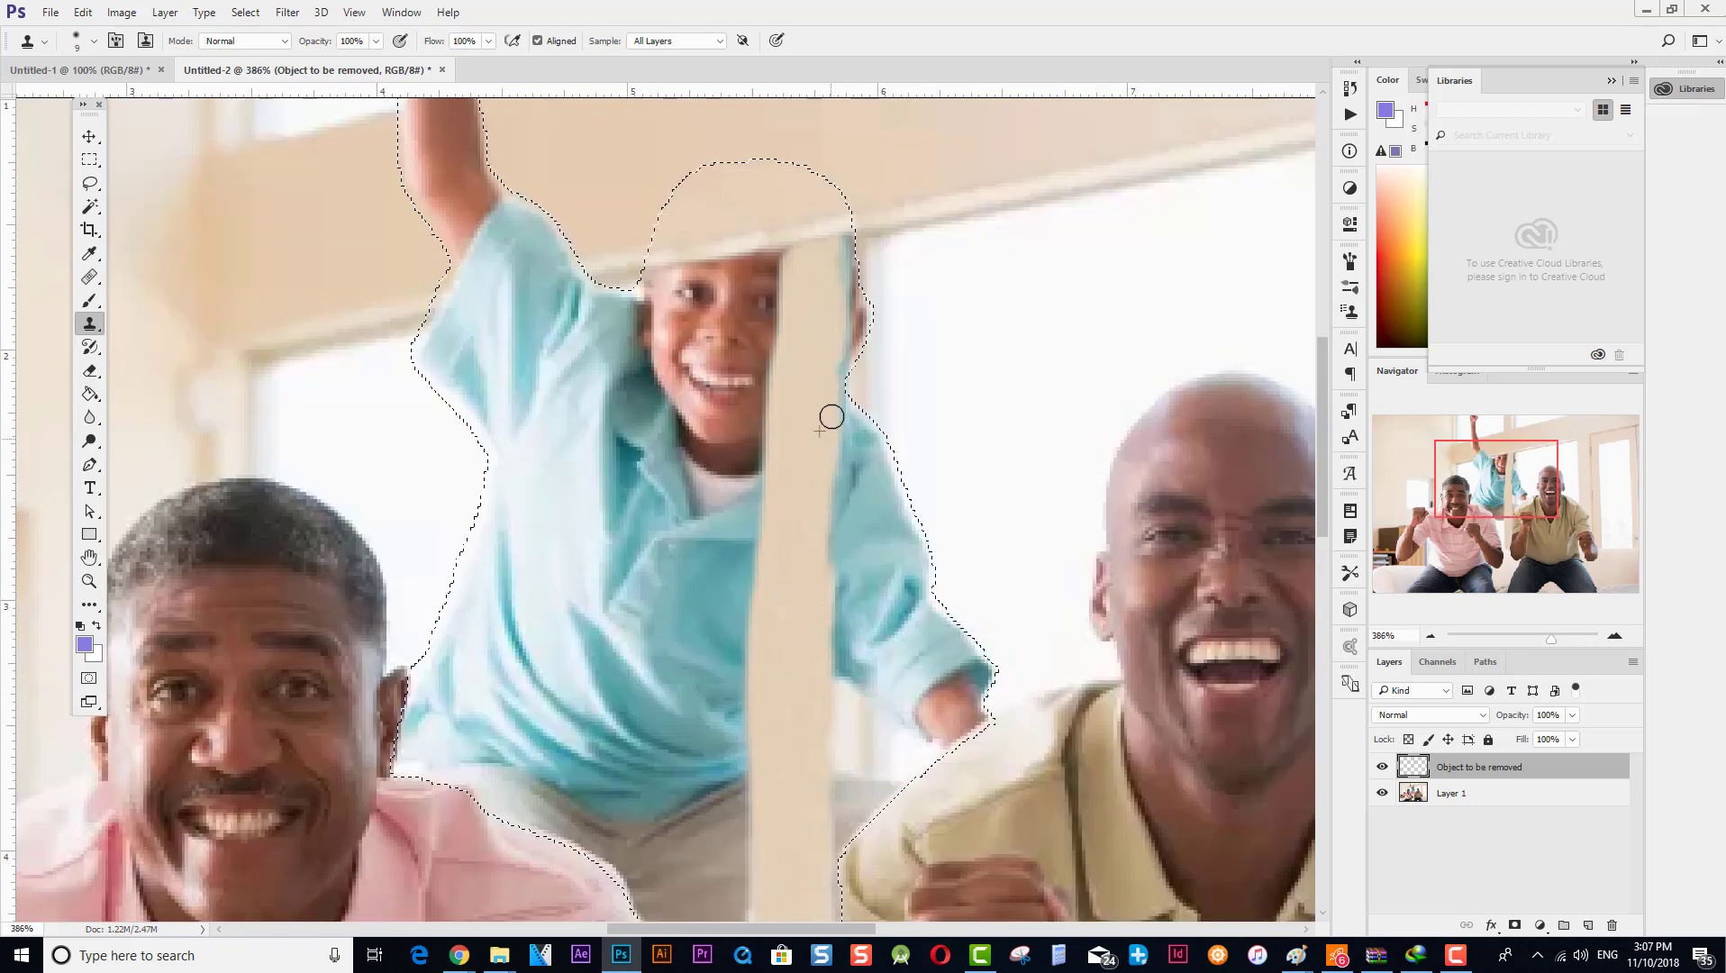
{"action": "scroll", "coordinate": [829, 501], "scroll_direction": "down", "scroll_amount": 4}
{"action": "scroll", "coordinate": [776, 611], "scroll_direction": "up", "scroll_amount": 2}
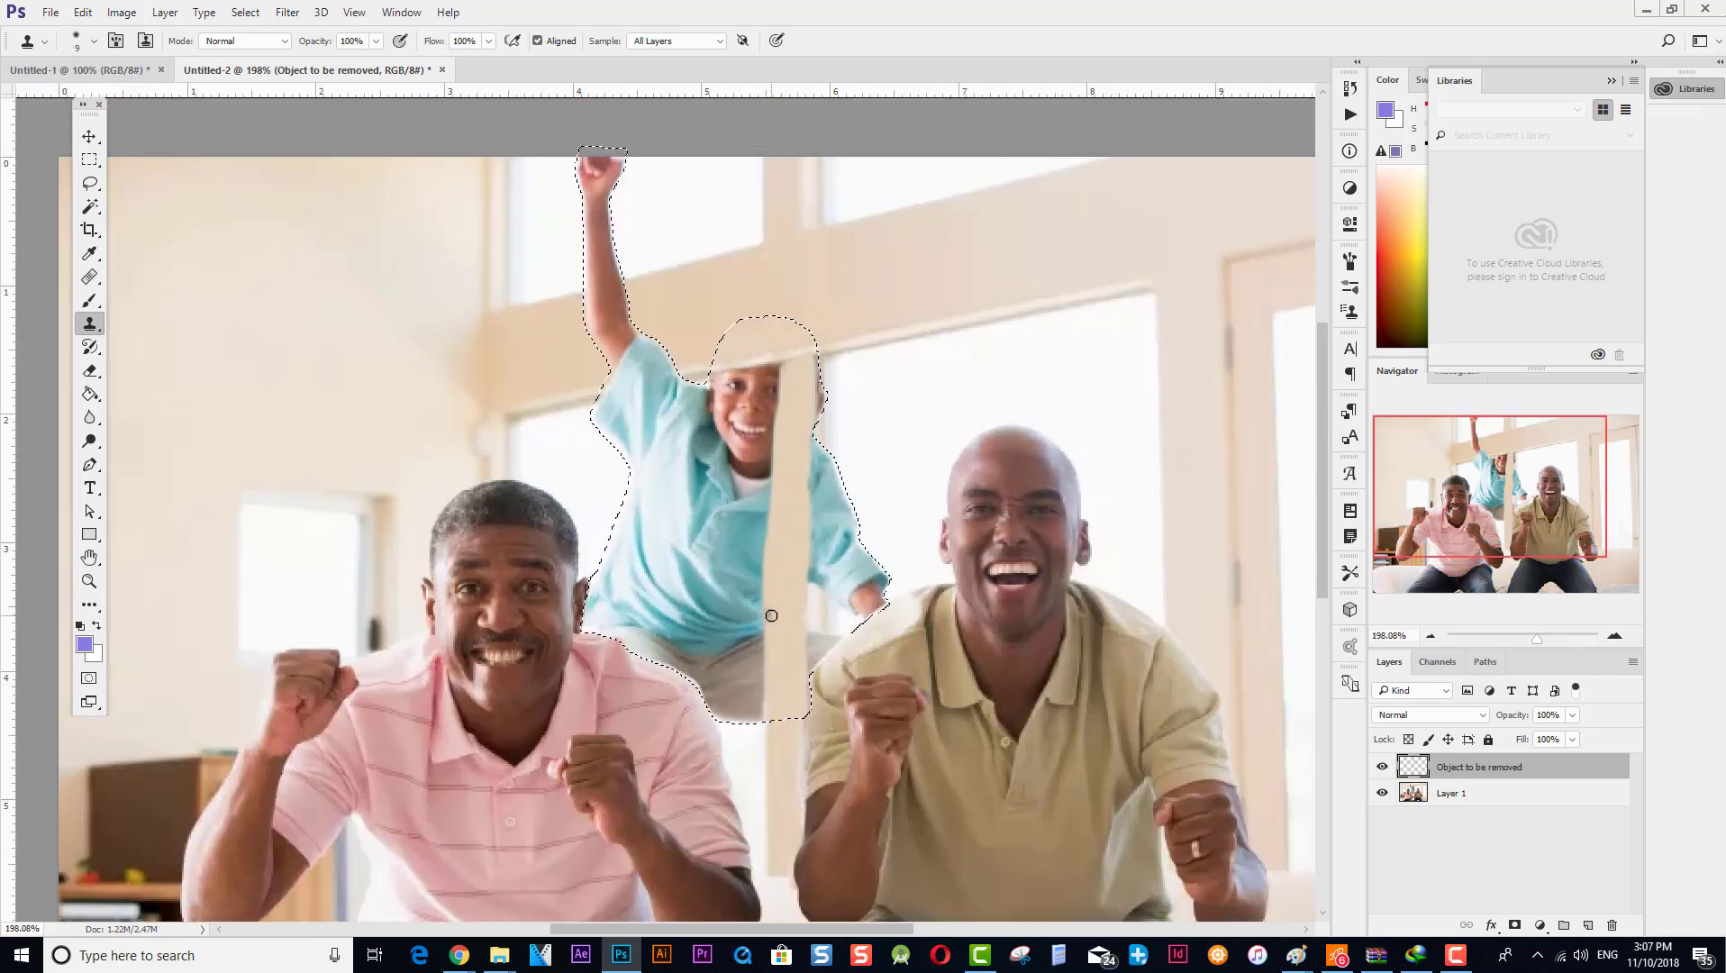
{"action": "mouse_move", "coordinate": [807, 444]}
{"action": "left_mouse_down"}
{"action": "mouse_move", "coordinate": [798, 541]}
{"action": "mouse_move", "coordinate": [785, 366]}
{"action": "mouse_move", "coordinate": [773, 486]}
{"action": "left_mouse_up"}
{"action": "left_click", "coordinate": [776, 574], "text": "alt"}
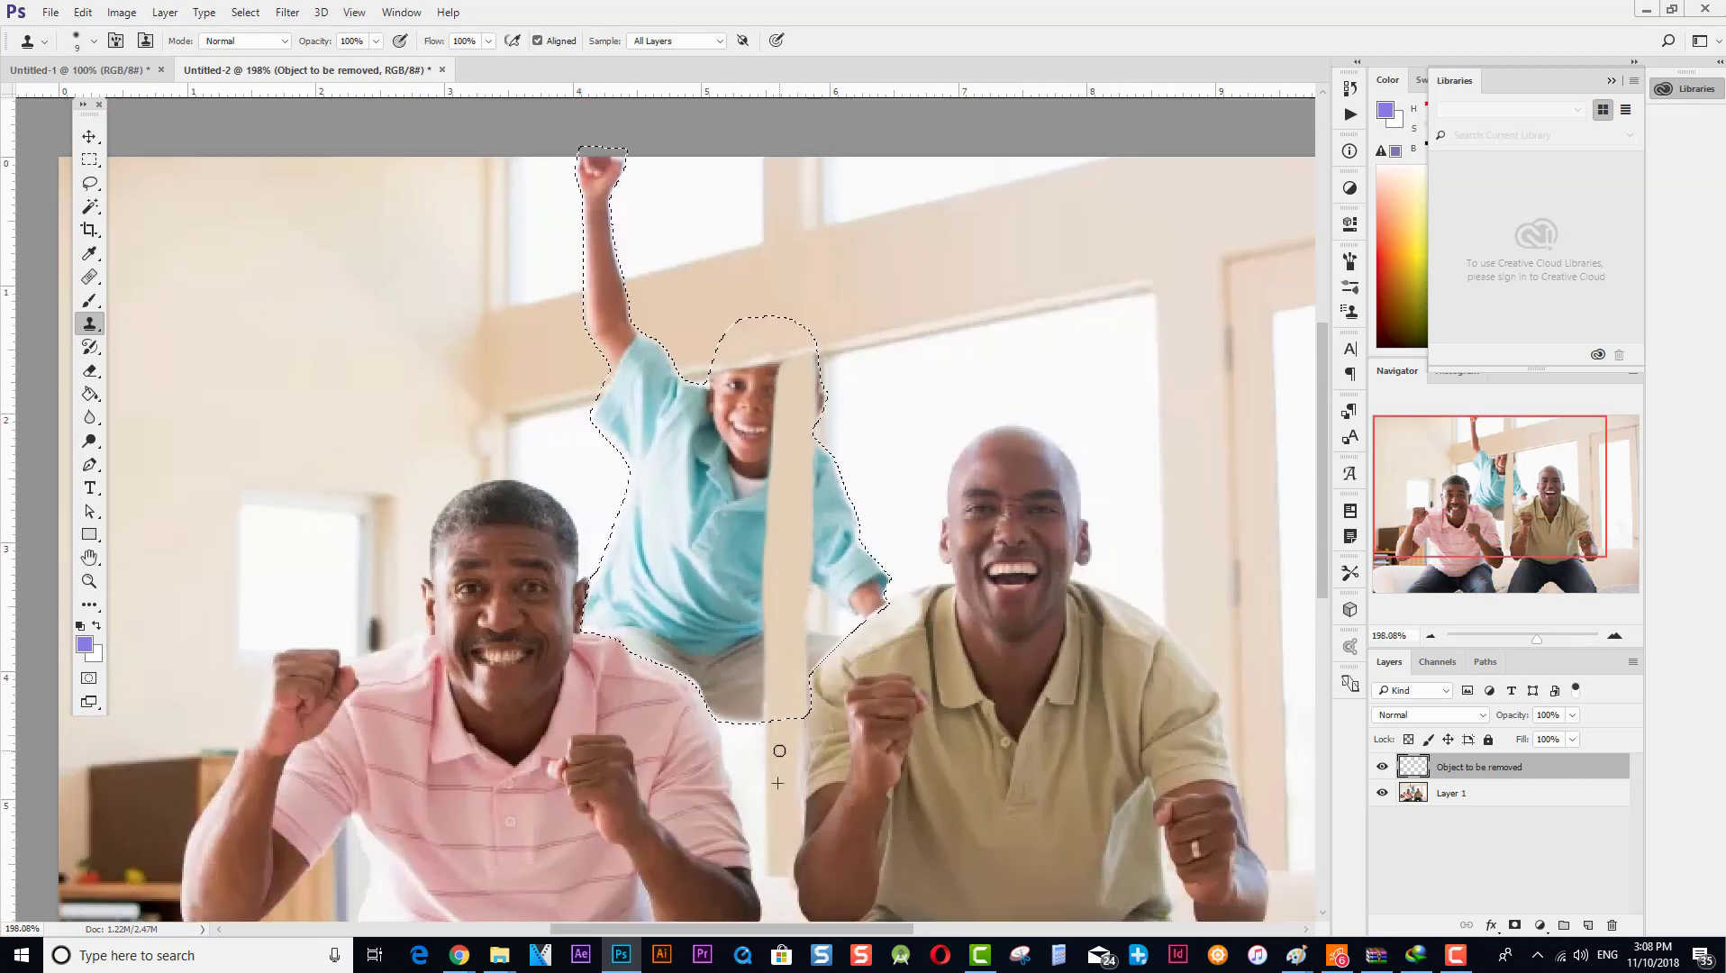
{"action": "left_click_drag", "start_coordinate": [780, 751], "coordinate": [780, 366]}
{"action": "left_click", "coordinate": [793, 682], "text": "alt"}
{"action": "mouse_move", "coordinate": [793, 661]}
{"action": "left_mouse_down"}
{"action": "mouse_move", "coordinate": [798, 594]}
{"action": "mouse_move", "coordinate": [800, 630]}
{"action": "left_mouse_up"}
{"action": "left_click", "coordinate": [798, 682], "text": "alt"}
{"action": "mouse_move", "coordinate": [803, 703]}
{"action": "left_mouse_down"}
{"action": "mouse_move", "coordinate": [799, 758]}
{"action": "mouse_move", "coordinate": [792, 640]}
{"action": "mouse_move", "coordinate": [804, 711]}
{"action": "left_mouse_up"}
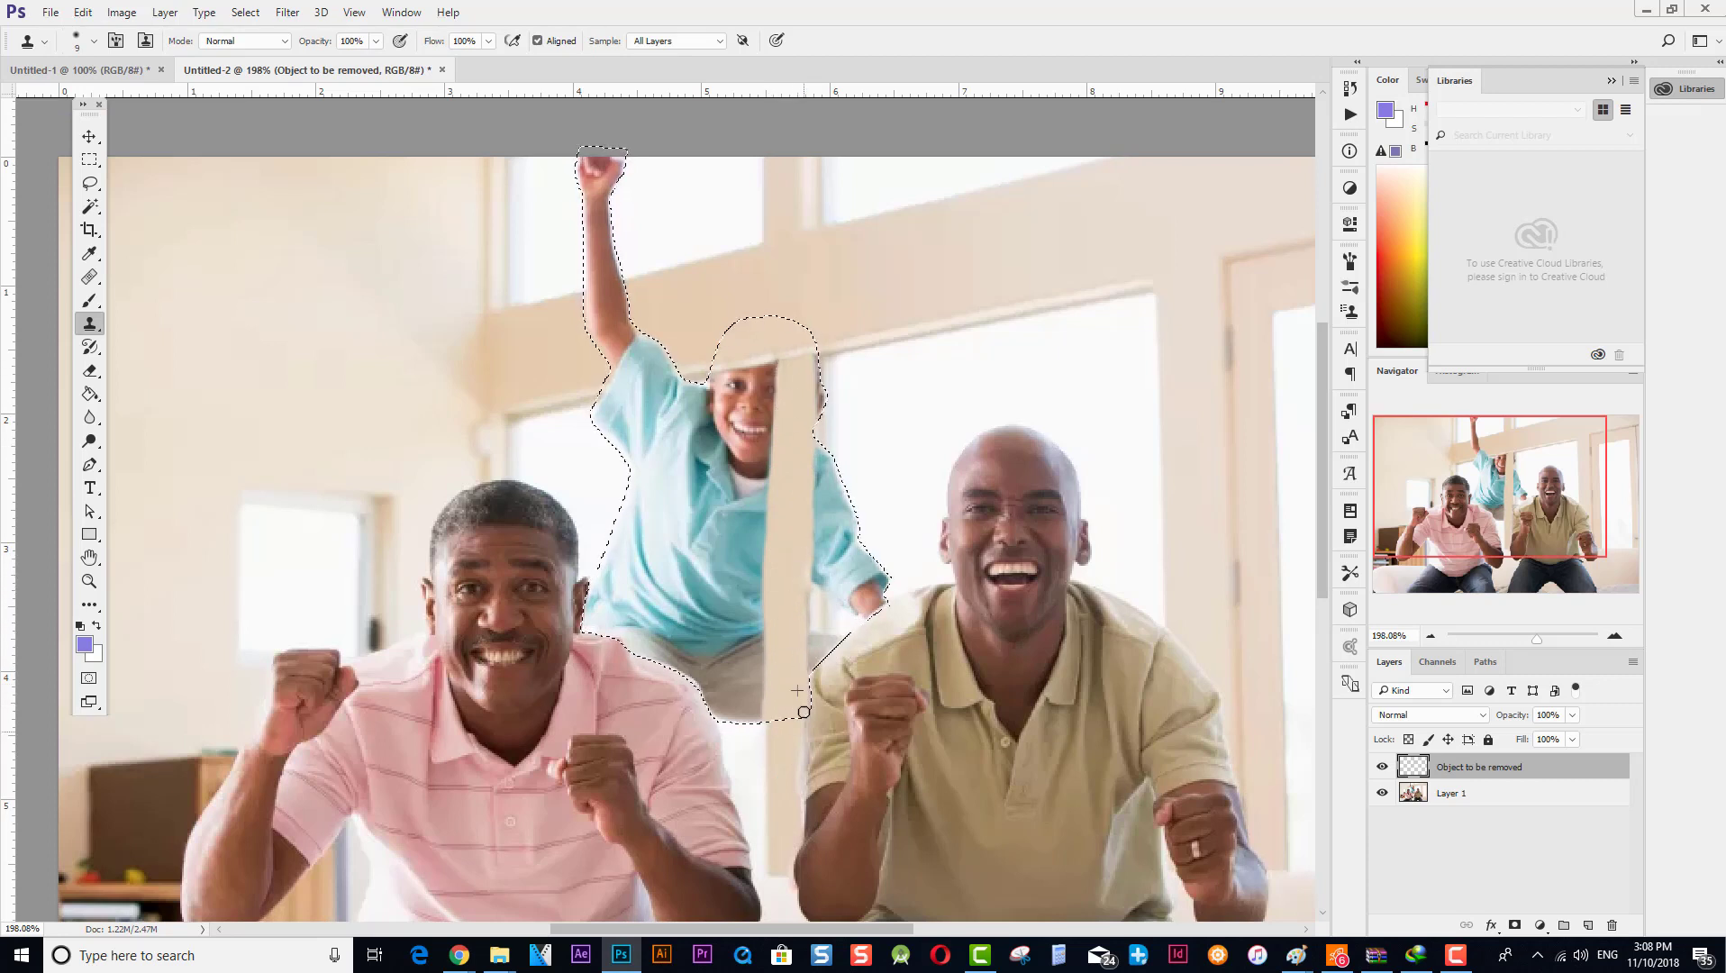
Sample the bright window beside the boy and clone it over his upper sleeve, shoulder and face up to the beam's edge.
{"action": "scroll", "coordinate": [784, 667], "scroll_direction": "down", "scroll_amount": 2}
{"action": "scroll", "coordinate": [785, 643], "scroll_direction": "up", "scroll_amount": 4}
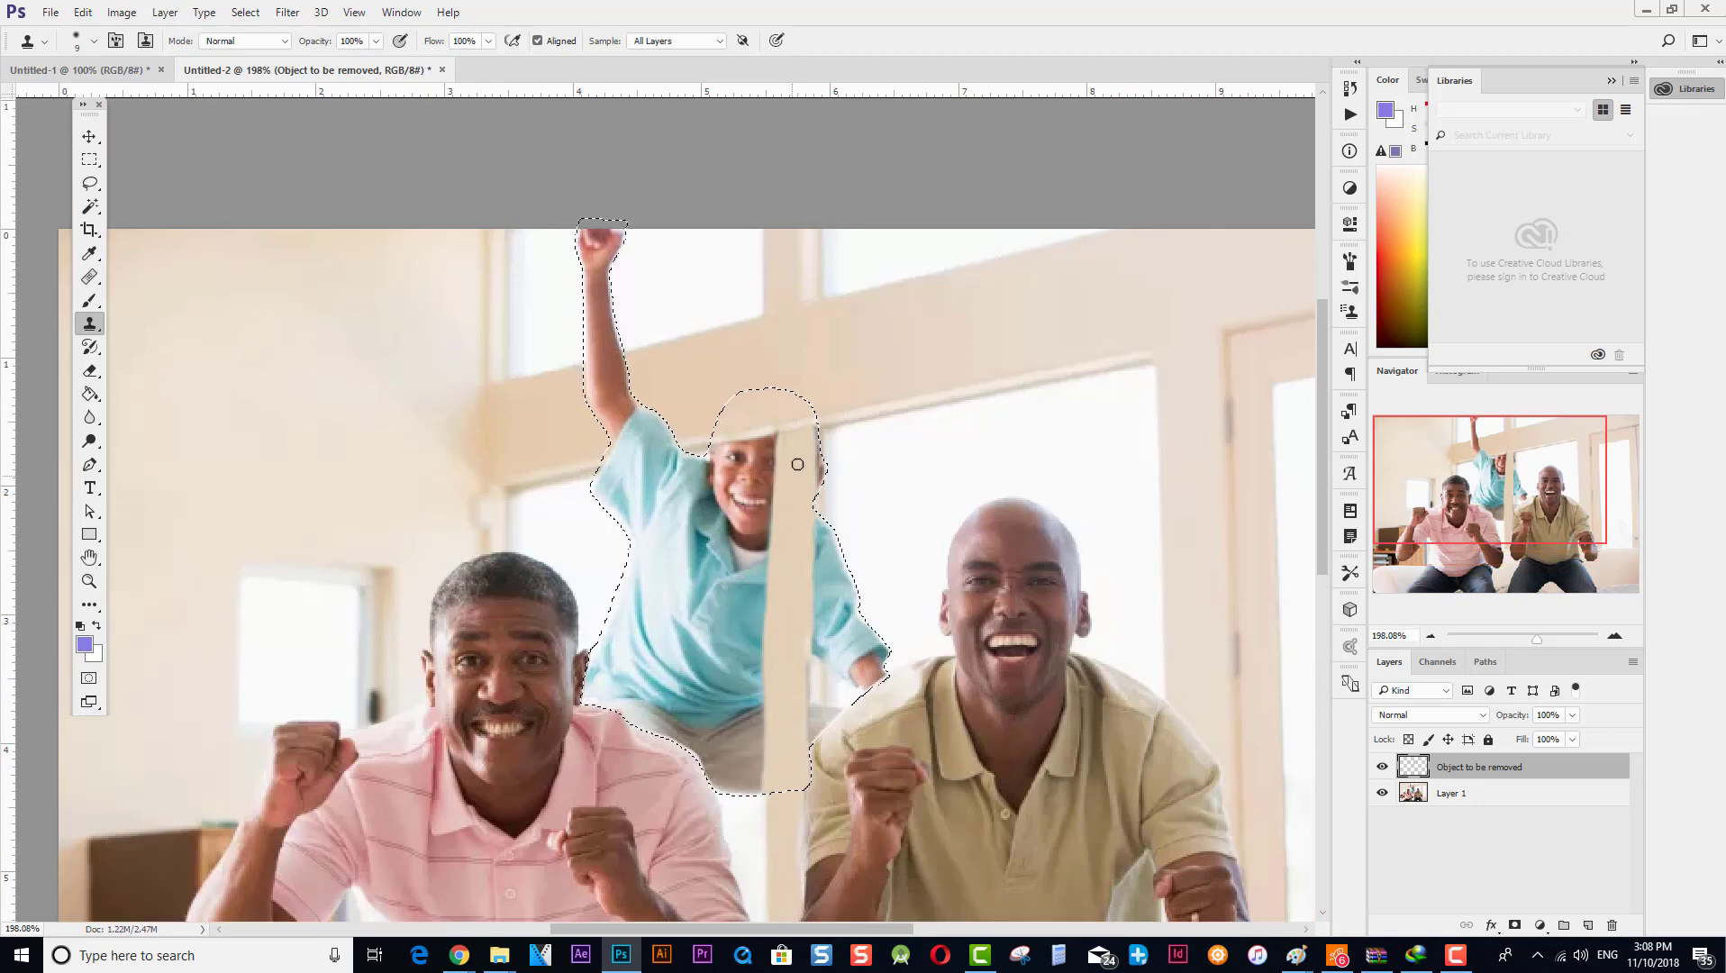
{"action": "scroll", "coordinate": [799, 629], "scroll_direction": "up", "scroll_amount": 2}
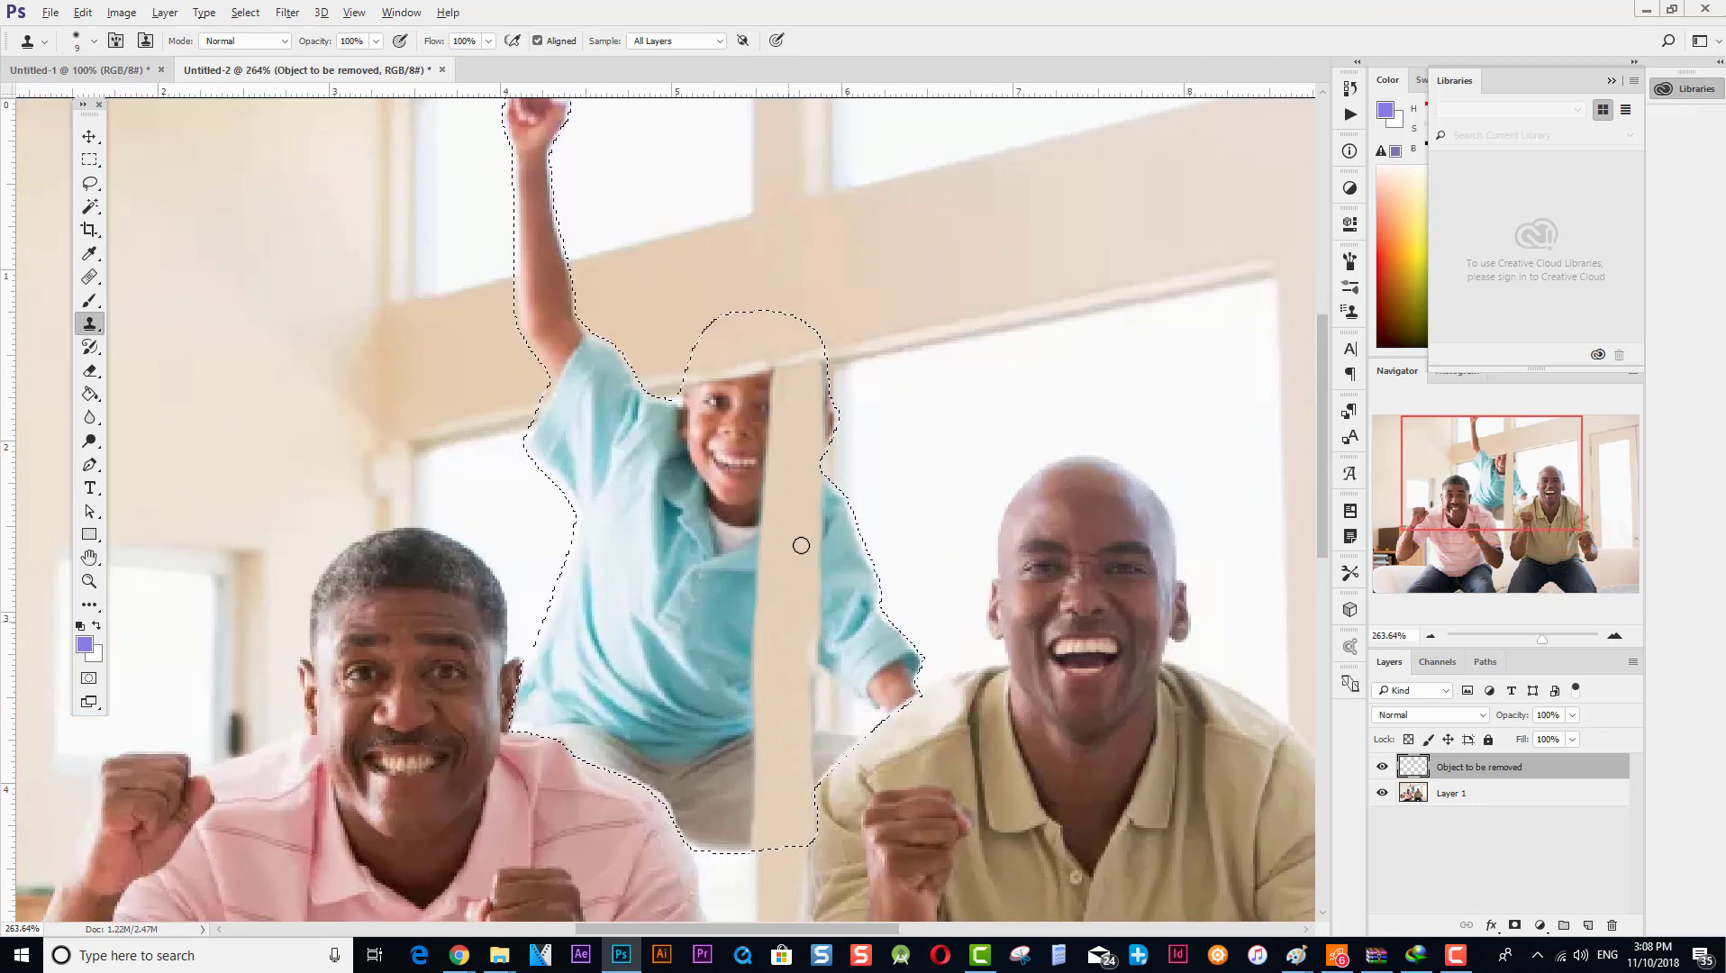
{"action": "scroll", "coordinate": [876, 463], "scroll_direction": "down", "scroll_amount": 2}
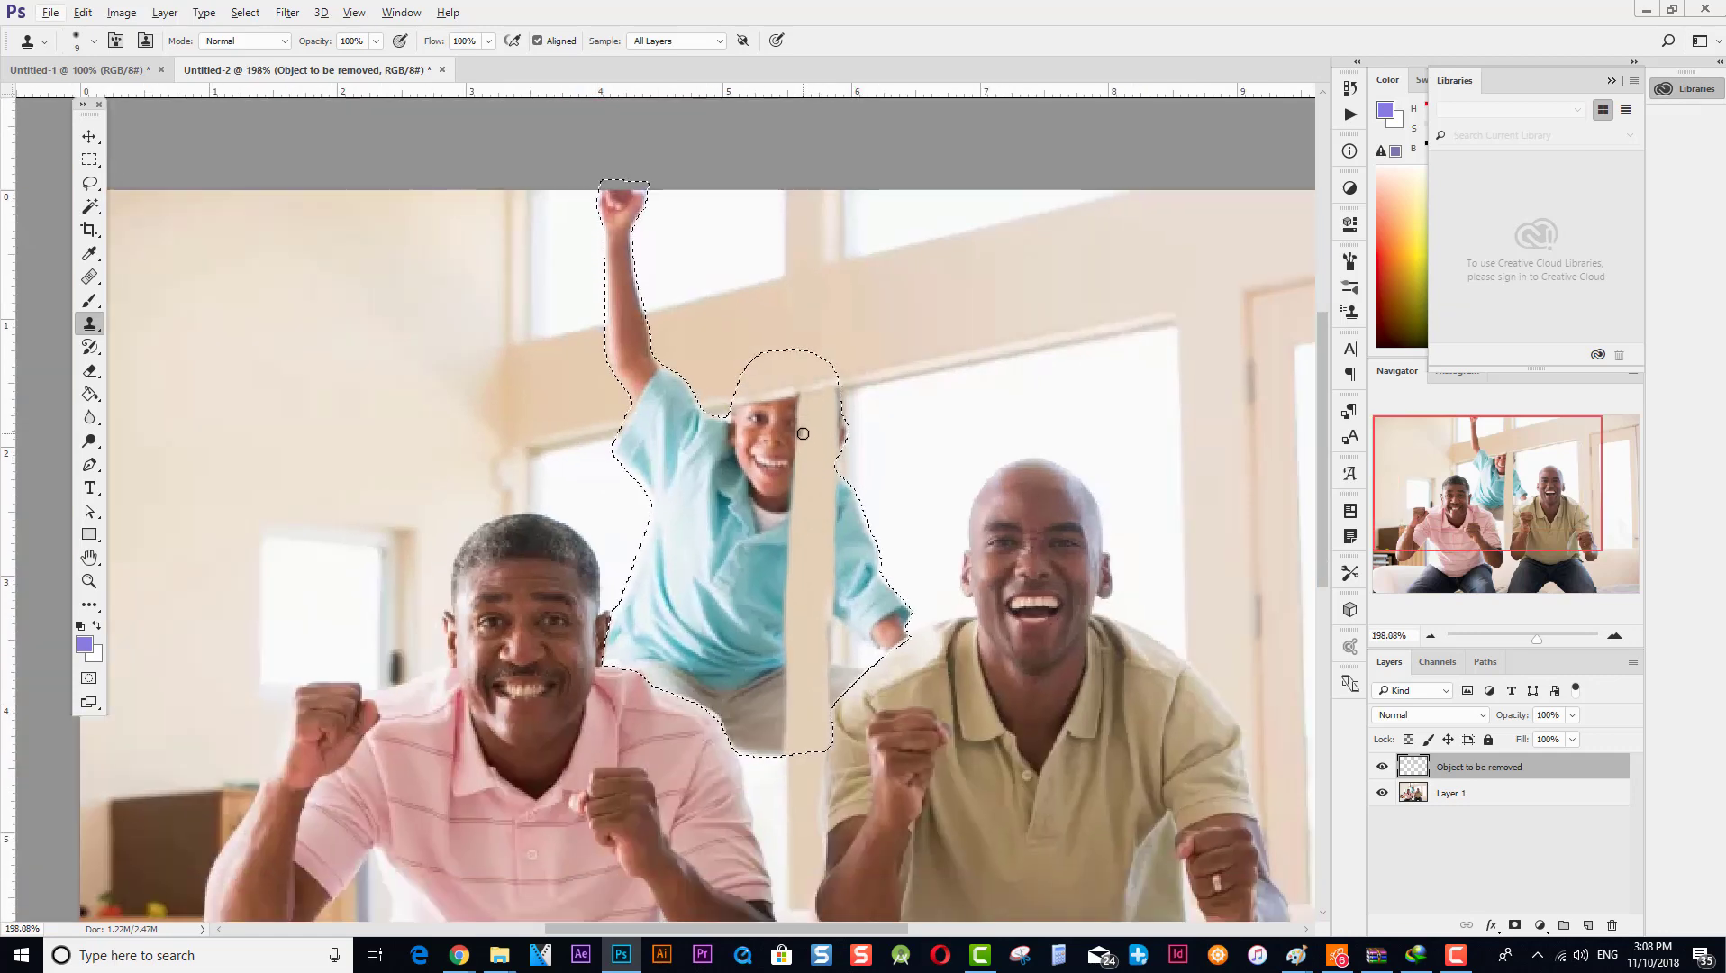
{"action": "left_click", "coordinate": [633, 493], "text": "alt"}
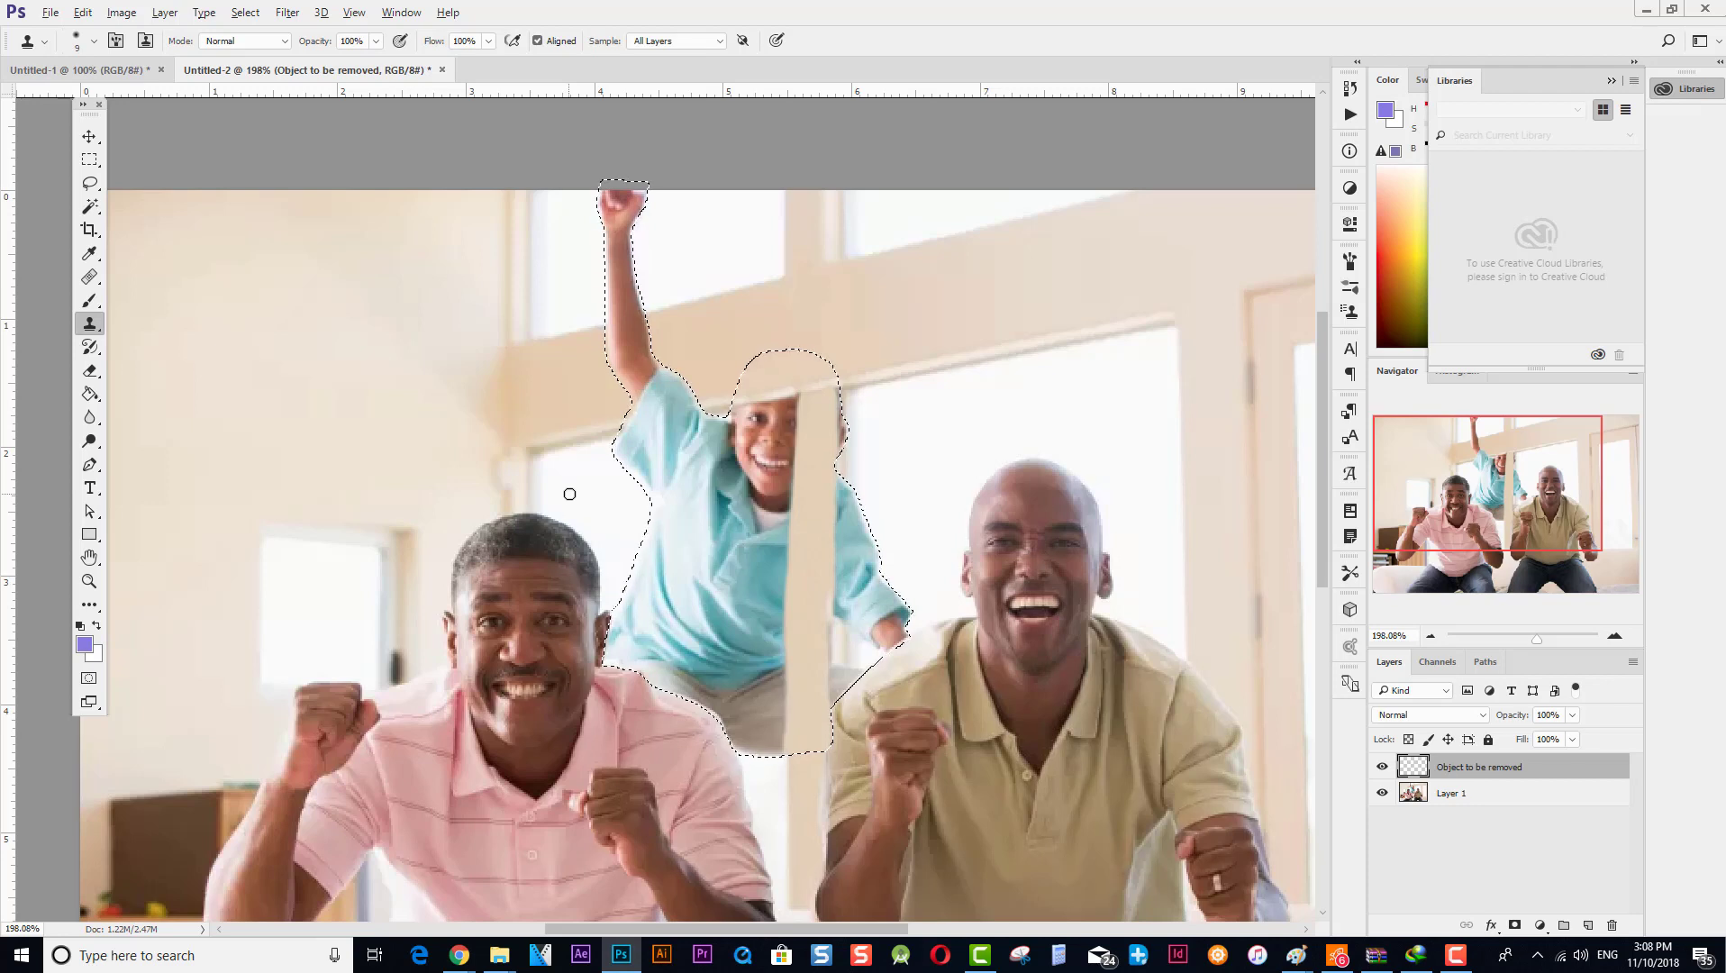
{"action": "left_click", "coordinate": [583, 493], "text": "alt"}
{"action": "left_click_drag", "start_coordinate": [607, 493], "coordinate": [648, 490]}
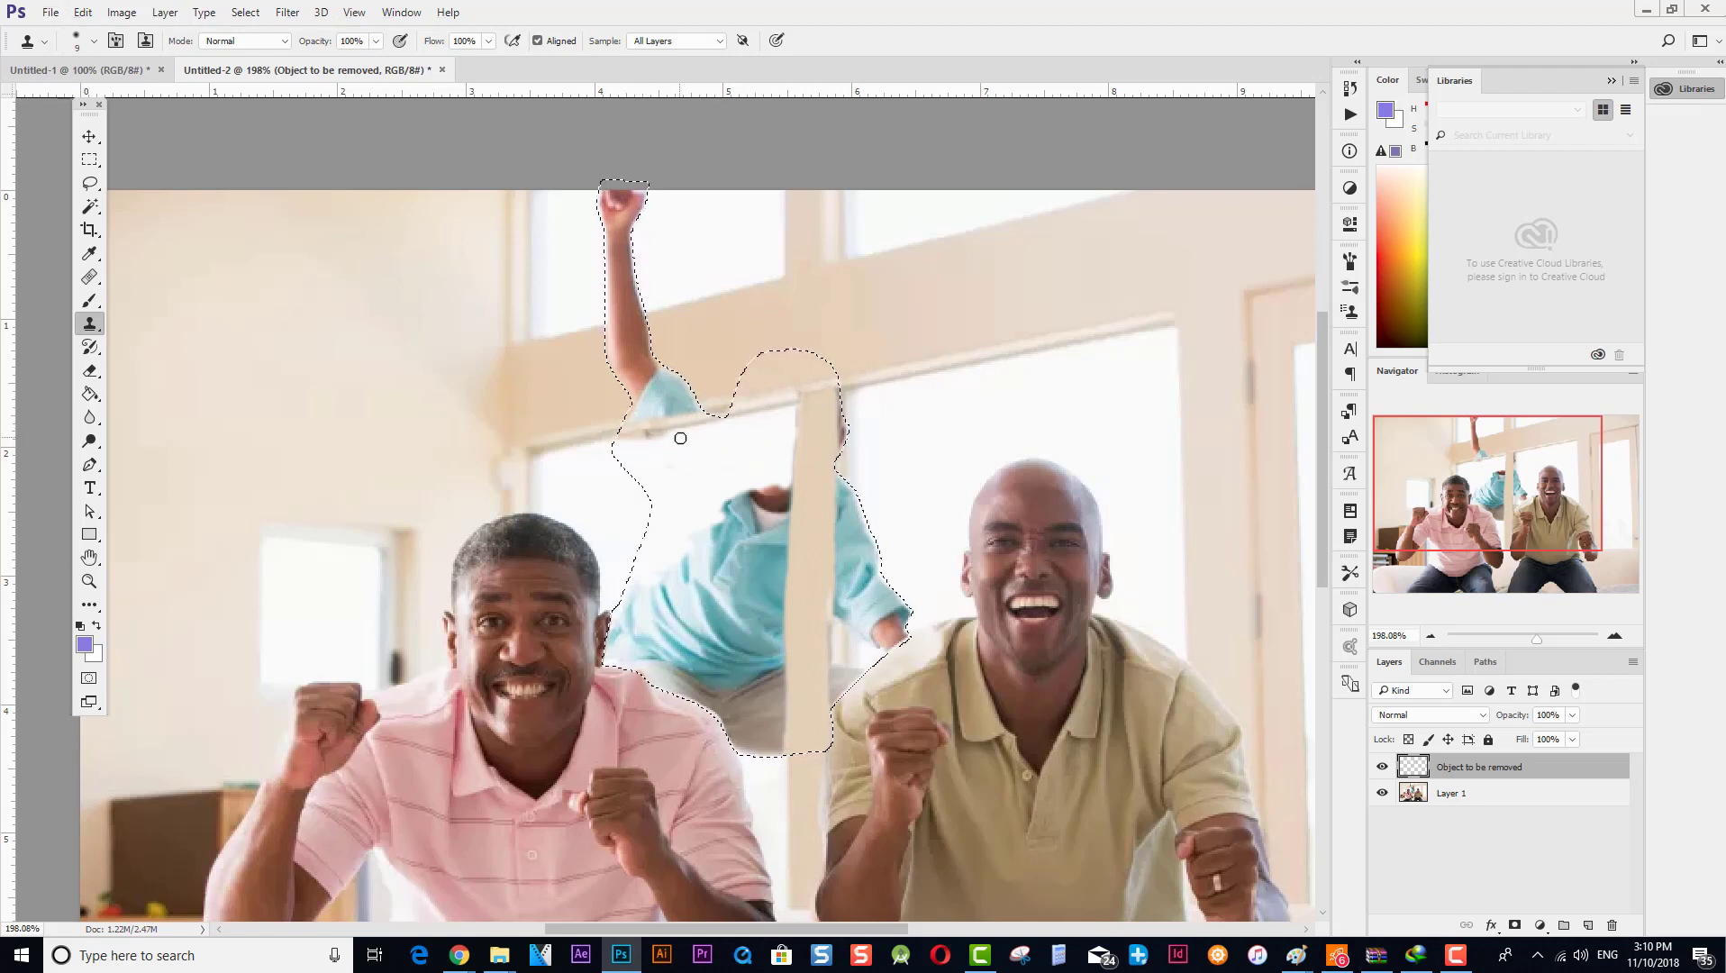
{"action": "mouse_move", "coordinate": [726, 421]}
{"action": "left_mouse_down"}
{"action": "mouse_move", "coordinate": [694, 441]}
{"action": "mouse_move", "coordinate": [636, 438]}
{"action": "mouse_move", "coordinate": [779, 413]}
{"action": "left_mouse_up"}
Sample the bright right-hand window pane and touch up the cloned glass below the boy's sleeve and around his collar.
{"action": "left_click", "coordinate": [1068, 381], "text": "alt"}
{"action": "scroll", "coordinate": [761, 453], "scroll_direction": "down", "scroll_amount": 3}
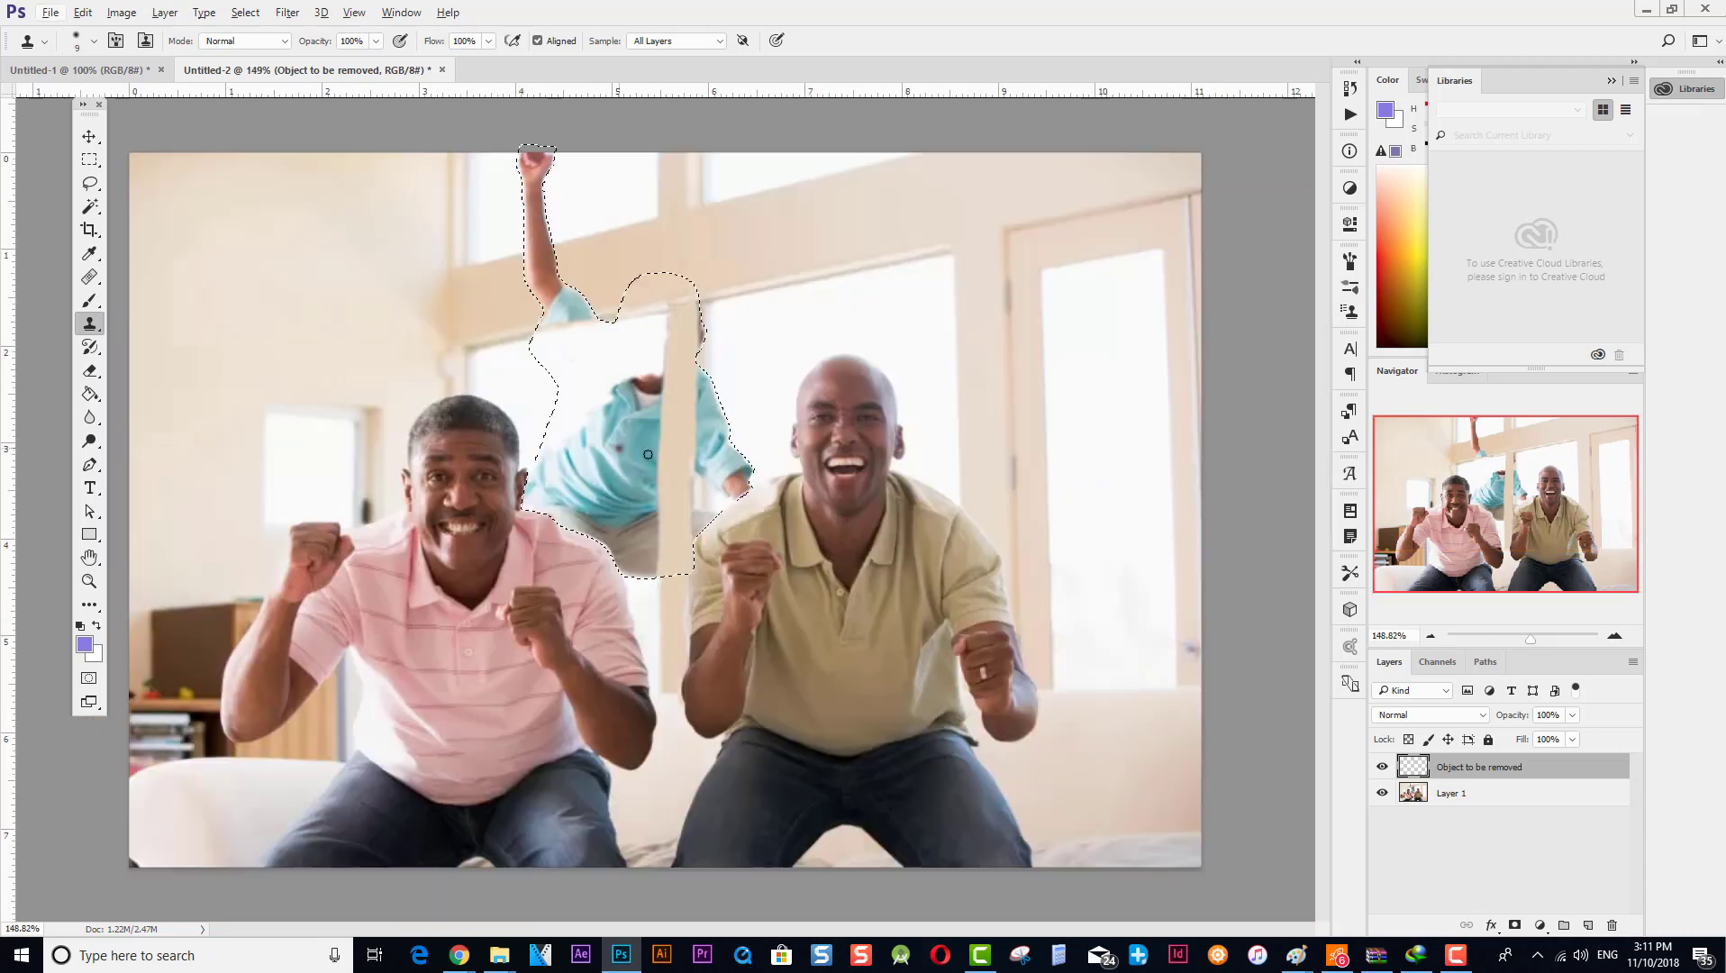
{"action": "scroll", "coordinate": [598, 425], "scroll_direction": "up", "scroll_amount": 4}
{"action": "left_click", "coordinate": [844, 293], "text": "alt"}
{"action": "left_click_drag", "start_coordinate": [662, 346], "coordinate": [678, 354]}
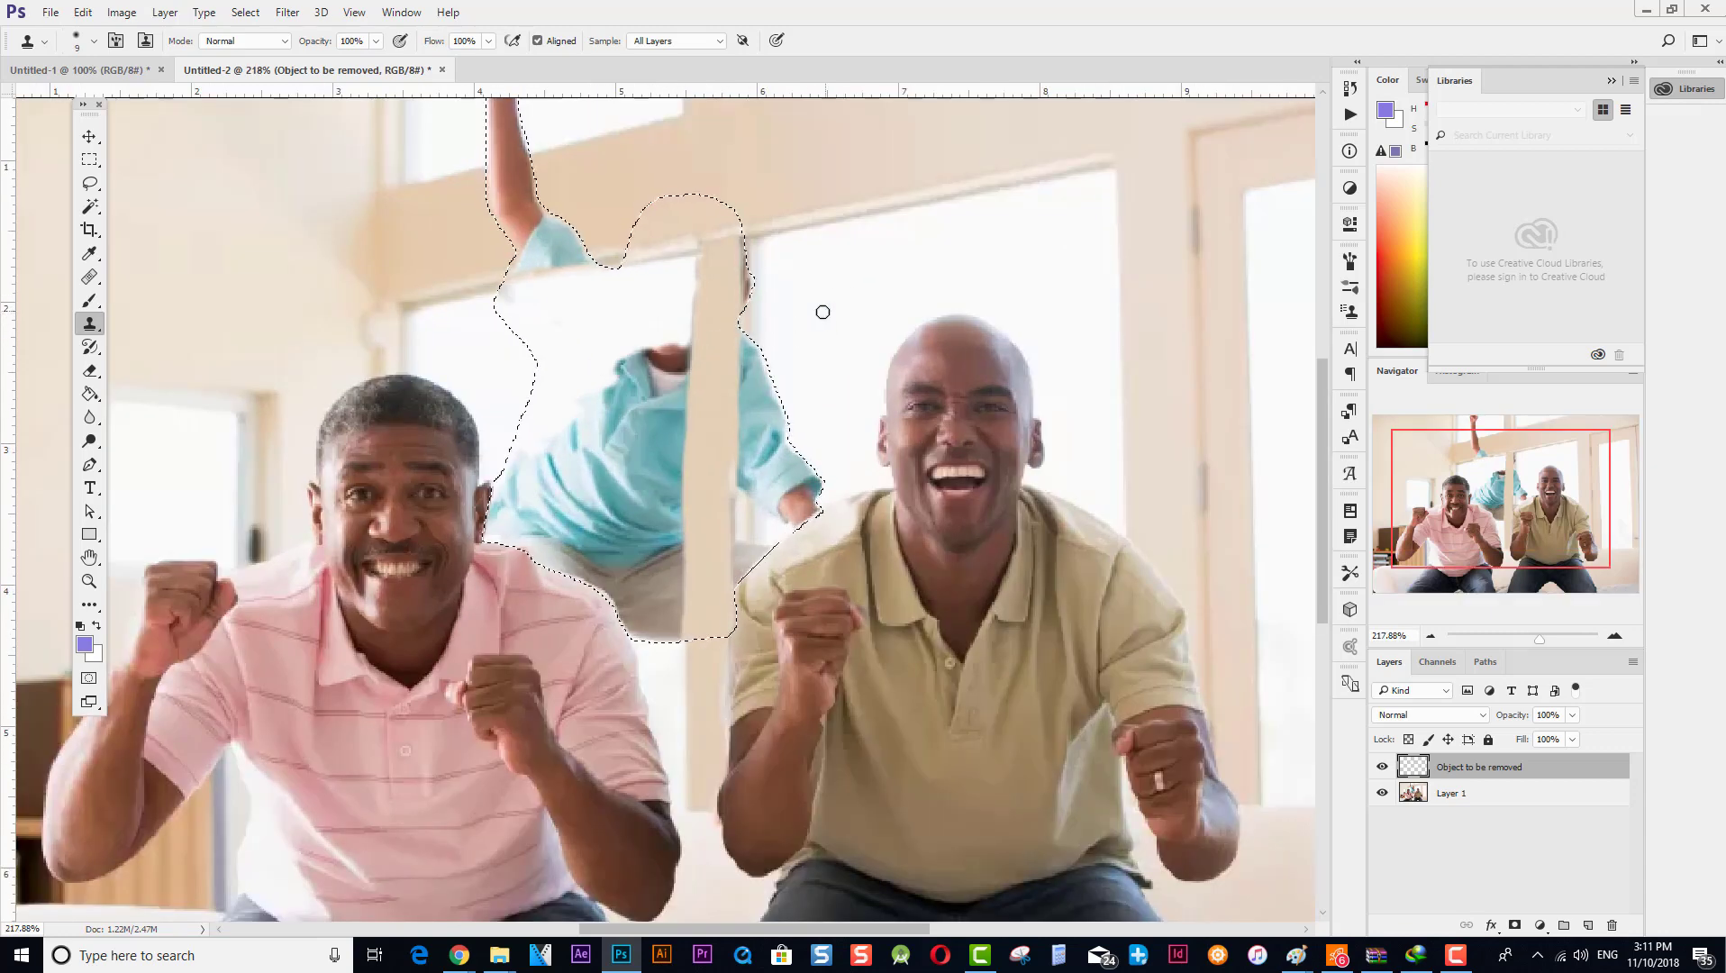
{"action": "mouse_move", "coordinate": [519, 298]}
{"action": "left_mouse_down"}
{"action": "mouse_move", "coordinate": [620, 300]}
{"action": "mouse_move", "coordinate": [513, 300]}
{"action": "mouse_move", "coordinate": [586, 329]}
{"action": "mouse_move", "coordinate": [510, 295]}
{"action": "mouse_move", "coordinate": [506, 317]}
{"action": "mouse_move", "coordinate": [551, 320]}
{"action": "left_mouse_up"}
{"action": "left_click", "coordinate": [1072, 221], "text": "alt"}
{"action": "key", "text": "super"}
{"action": "key", "text": "super"}
Clone the bright window glass over the boy's collar and the middle and left part of his shirt, resampling along the way.
{"action": "left_click", "coordinate": [578, 317], "text": "alt"}
{"action": "left_click", "coordinate": [586, 328], "text": "alt"}
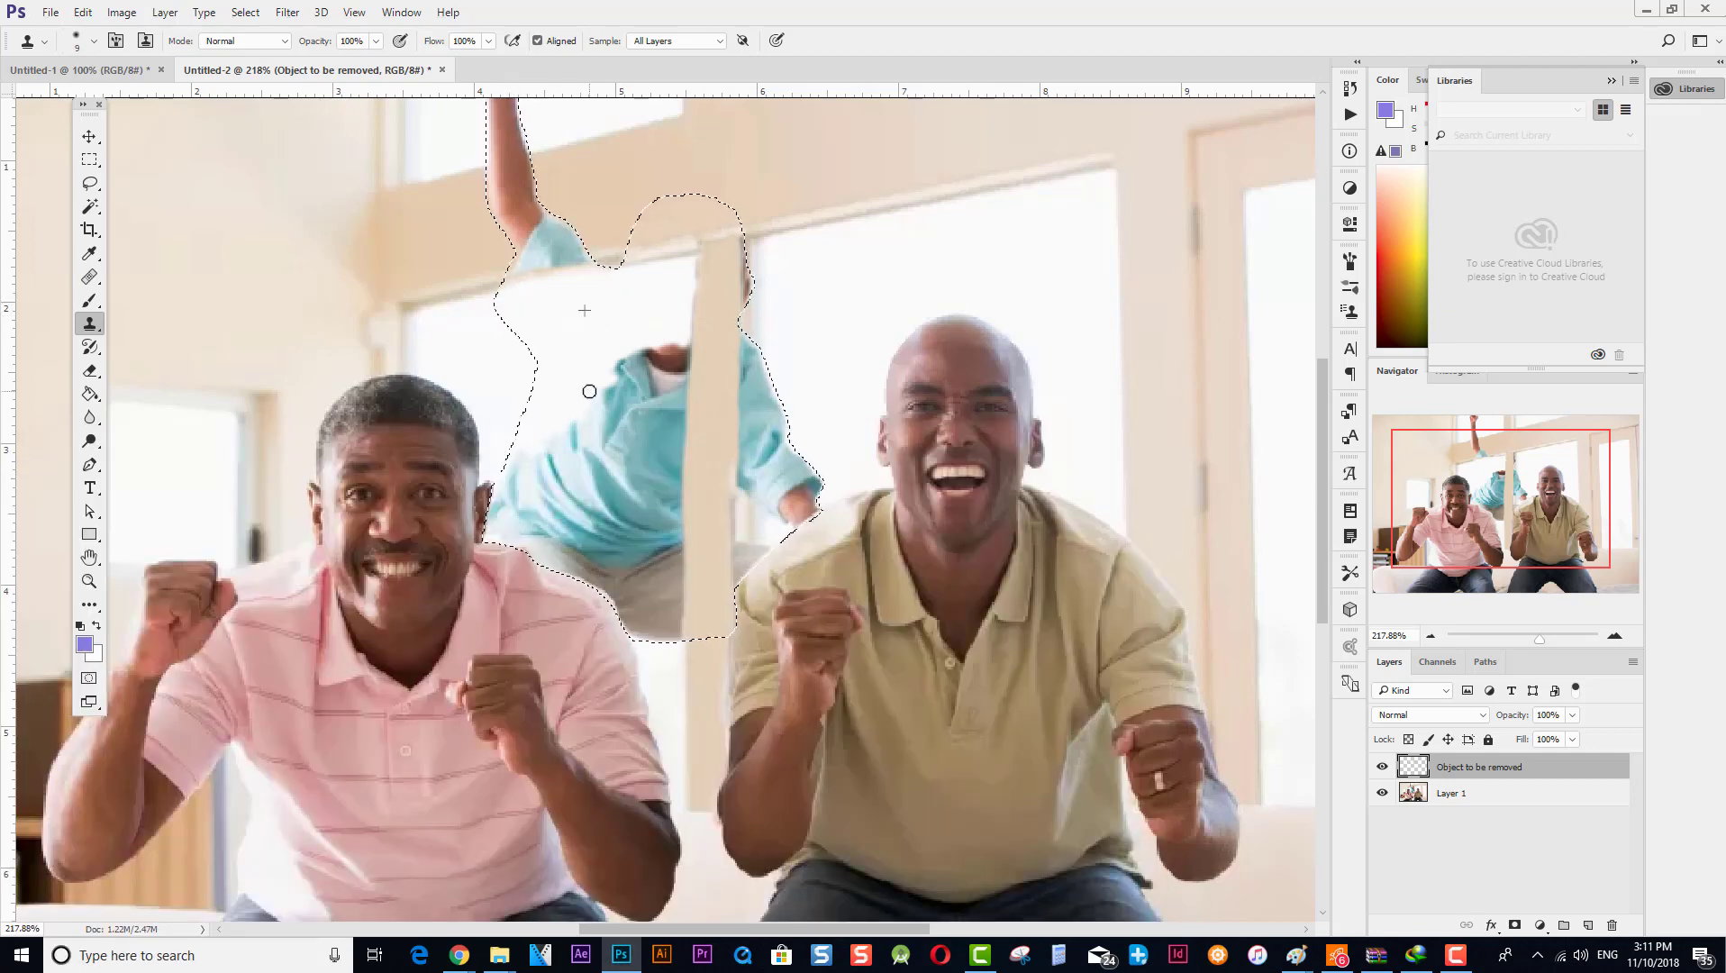
{"action": "mouse_move", "coordinate": [590, 390]}
{"action": "left_mouse_down"}
{"action": "mouse_move", "coordinate": [606, 398]}
{"action": "mouse_move", "coordinate": [570, 416]}
{"action": "mouse_move", "coordinate": [589, 418]}
{"action": "left_mouse_up"}
{"action": "left_click", "coordinate": [551, 335], "text": "alt"}
{"action": "mouse_move", "coordinate": [529, 421]}
{"action": "left_mouse_down"}
{"action": "mouse_move", "coordinate": [667, 359]}
{"action": "mouse_move", "coordinate": [629, 362]}
{"action": "left_mouse_up"}
{"action": "left_click", "coordinate": [624, 378], "text": "alt"}
{"action": "left_click", "coordinate": [616, 301], "text": "alt"}
{"action": "mouse_move", "coordinate": [600, 457]}
{"action": "left_mouse_down"}
{"action": "mouse_move", "coordinate": [624, 410]}
{"action": "mouse_move", "coordinate": [602, 448]}
{"action": "mouse_move", "coordinate": [551, 467]}
{"action": "mouse_move", "coordinate": [593, 486]}
{"action": "mouse_move", "coordinate": [644, 437]}
{"action": "mouse_move", "coordinate": [583, 409]}
{"action": "mouse_move", "coordinate": [651, 346]}
{"action": "mouse_move", "coordinate": [648, 406]}
{"action": "mouse_move", "coordinate": [615, 401]}
{"action": "mouse_move", "coordinate": [637, 454]}
{"action": "left_mouse_up"}
{"action": "left_click", "coordinate": [613, 374], "text": "alt"}
{"action": "left_click", "coordinate": [562, 392], "text": "alt"}
{"action": "mouse_move", "coordinate": [593, 509]}
{"action": "left_mouse_down"}
{"action": "mouse_move", "coordinate": [633, 475]}
{"action": "mouse_move", "coordinate": [672, 361]}
{"action": "left_mouse_up"}
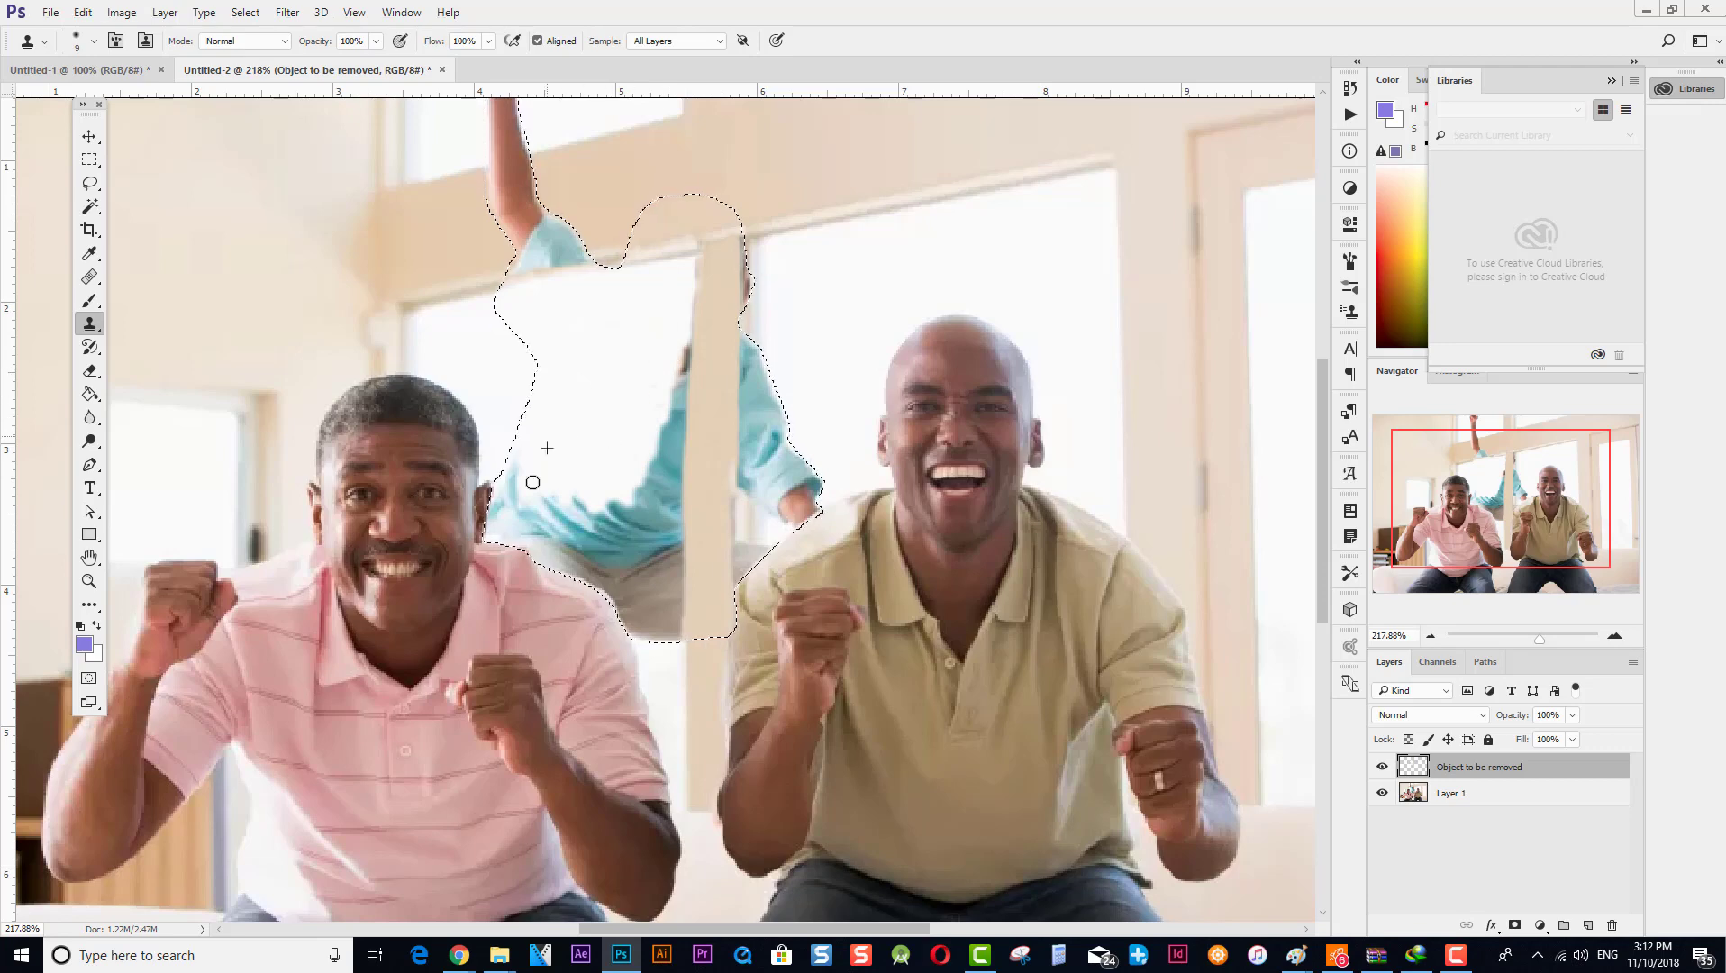
{"action": "mouse_move", "coordinate": [504, 504]}
{"action": "left_mouse_down"}
{"action": "mouse_move", "coordinate": [565, 491]}
{"action": "mouse_move", "coordinate": [512, 525]}
{"action": "left_mouse_up"}
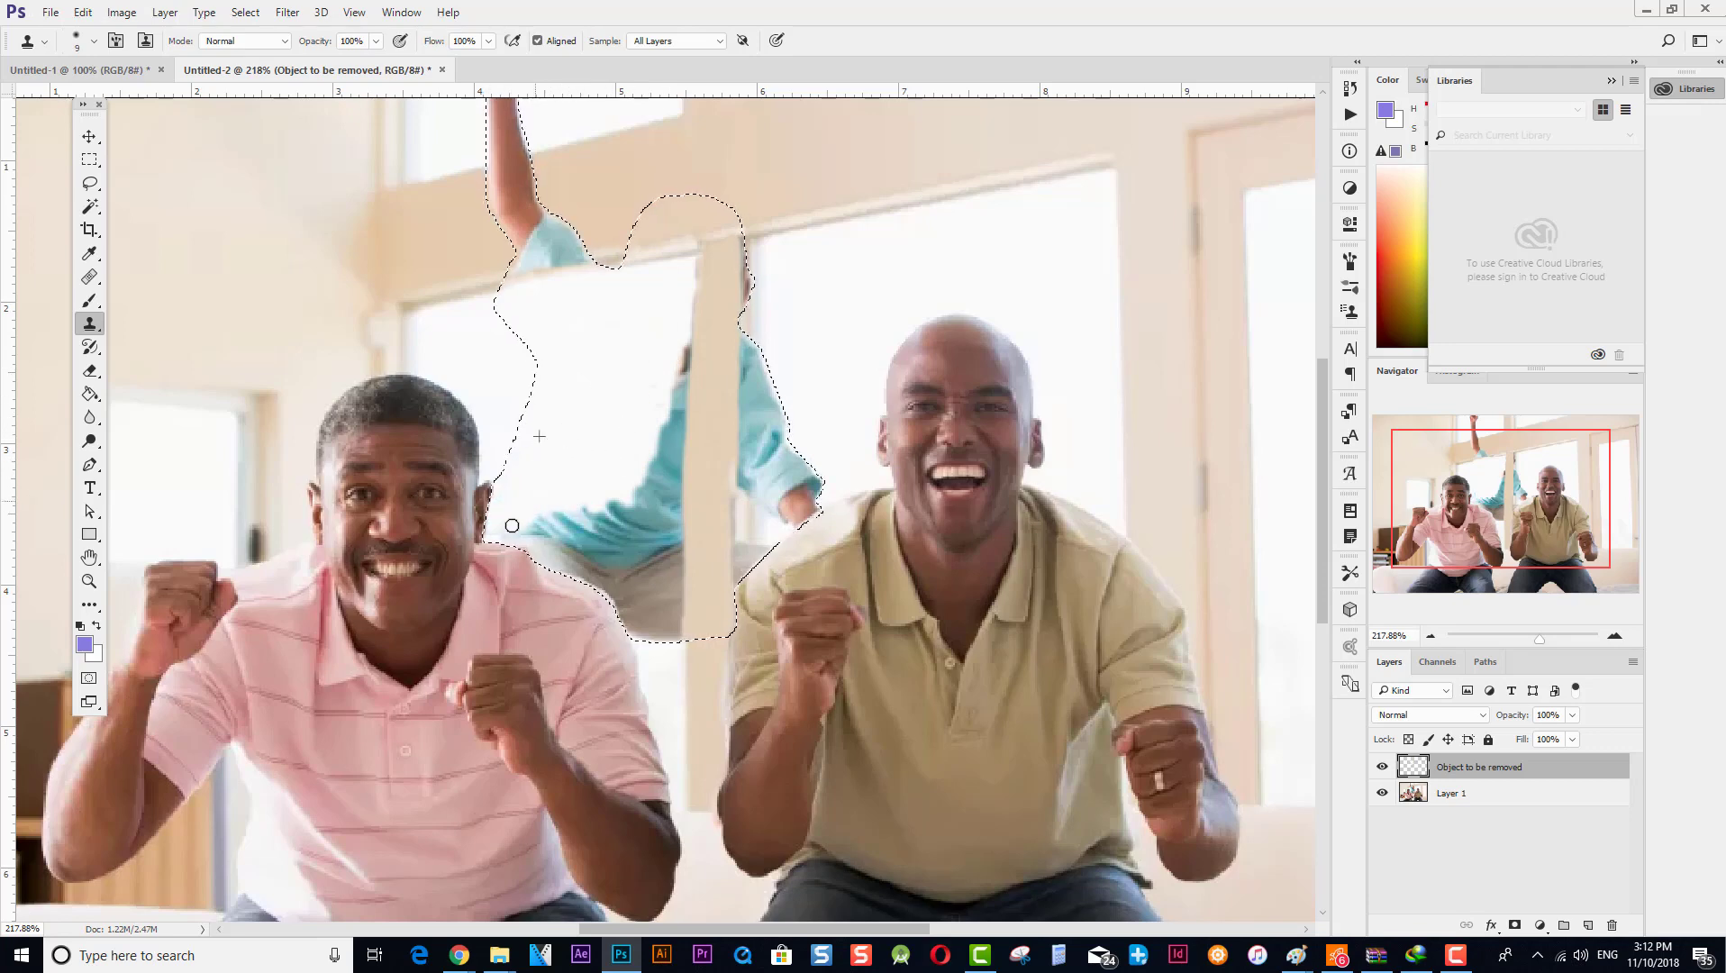
Clone the window glass over the remaining lower shirt and trousers to the left of the post.
{"action": "scroll", "coordinate": [613, 404], "scroll_direction": "down", "scroll_amount": 2}
{"action": "left_click", "coordinate": [605, 393], "text": "alt"}
{"action": "mouse_move", "coordinate": [617, 415]}
{"action": "left_mouse_down"}
{"action": "mouse_move", "coordinate": [627, 457]}
{"action": "mouse_move", "coordinate": [557, 522]}
{"action": "mouse_move", "coordinate": [531, 502]}
{"action": "mouse_move", "coordinate": [591, 505]}
{"action": "mouse_move", "coordinate": [584, 546]}
{"action": "mouse_move", "coordinate": [597, 402]}
{"action": "mouse_move", "coordinate": [566, 551]}
{"action": "mouse_move", "coordinate": [516, 510]}
{"action": "mouse_move", "coordinate": [582, 519]}
{"action": "mouse_move", "coordinate": [619, 492]}
{"action": "mouse_move", "coordinate": [655, 398]}
{"action": "mouse_move", "coordinate": [611, 533]}
{"action": "mouse_move", "coordinate": [581, 553]}
{"action": "mouse_move", "coordinate": [642, 479]}
{"action": "mouse_move", "coordinate": [617, 544]}
{"action": "mouse_move", "coordinate": [593, 545]}
{"action": "mouse_move", "coordinate": [612, 495]}
{"action": "mouse_move", "coordinate": [611, 553]}
{"action": "mouse_move", "coordinate": [634, 546]}
{"action": "mouse_move", "coordinate": [651, 471]}
{"action": "mouse_move", "coordinate": [631, 577]}
{"action": "left_mouse_up"}
{"action": "left_click", "coordinate": [589, 396], "text": "alt"}
{"action": "left_click", "coordinate": [609, 370], "text": "alt"}
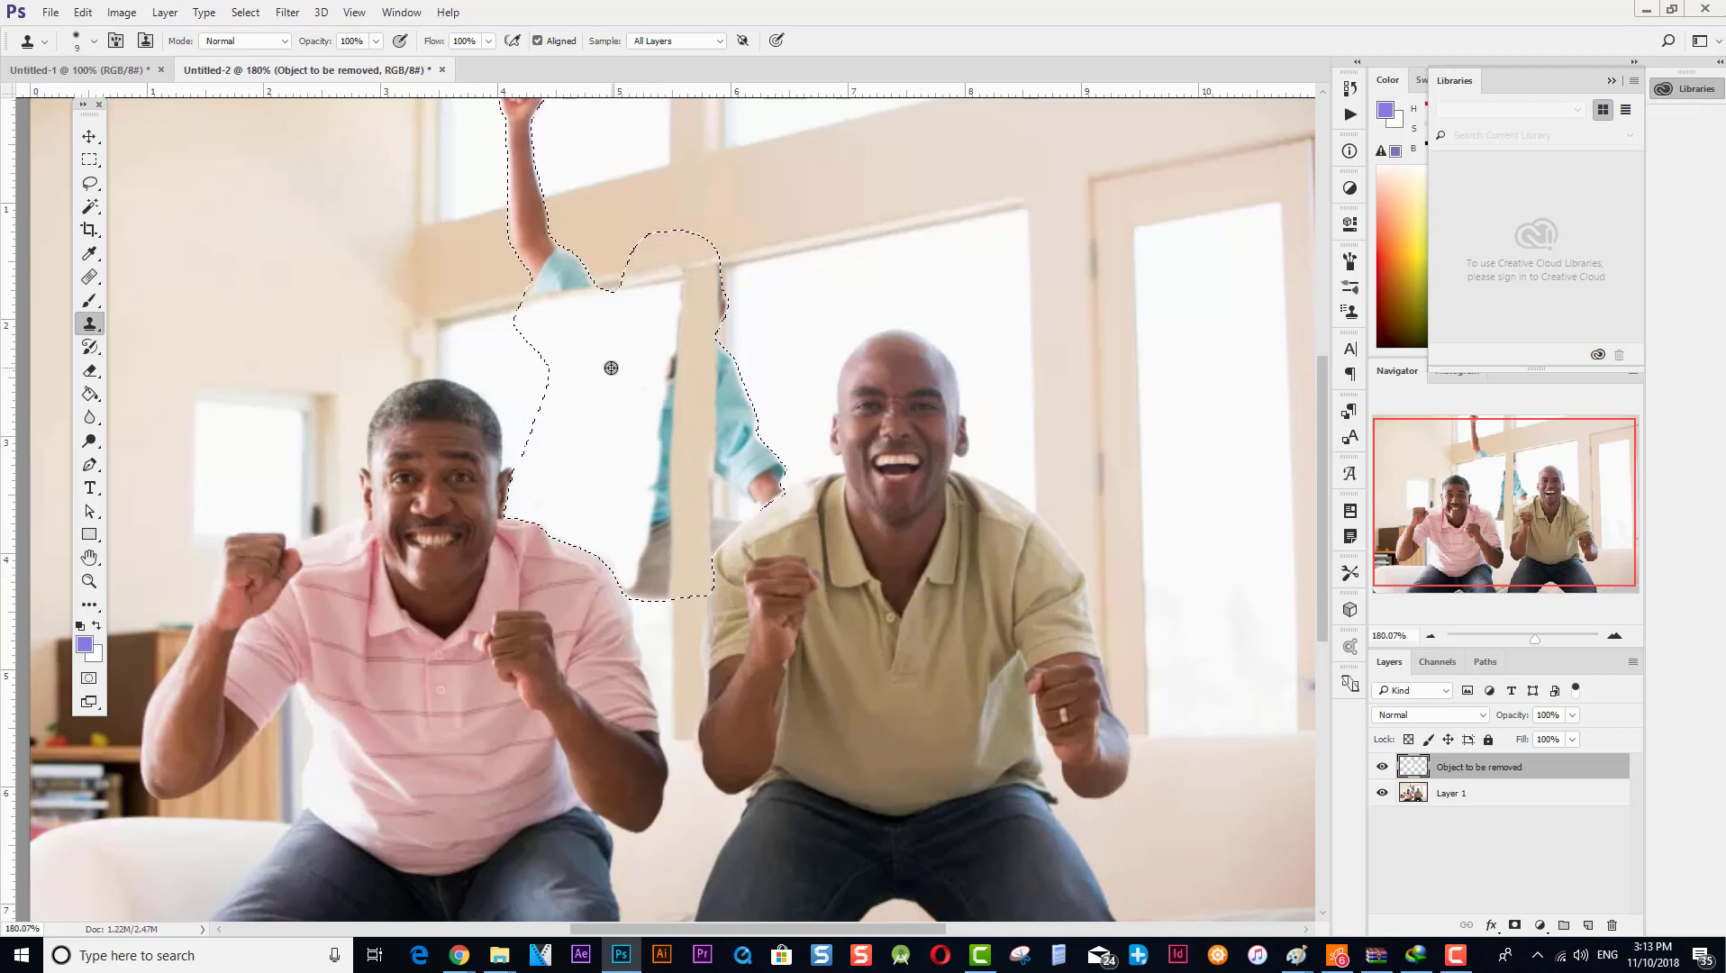
{"action": "mouse_move", "coordinate": [639, 421]}
{"action": "left_mouse_down"}
{"action": "mouse_move", "coordinate": [639, 577]}
{"action": "mouse_move", "coordinate": [669, 358]}
{"action": "left_mouse_up"}
Clone window glass over the boy's sleeve and hand right of the post, and cover the shirt strip along its left edge.
{"action": "scroll", "coordinate": [728, 393], "scroll_direction": "up", "scroll_amount": 3}
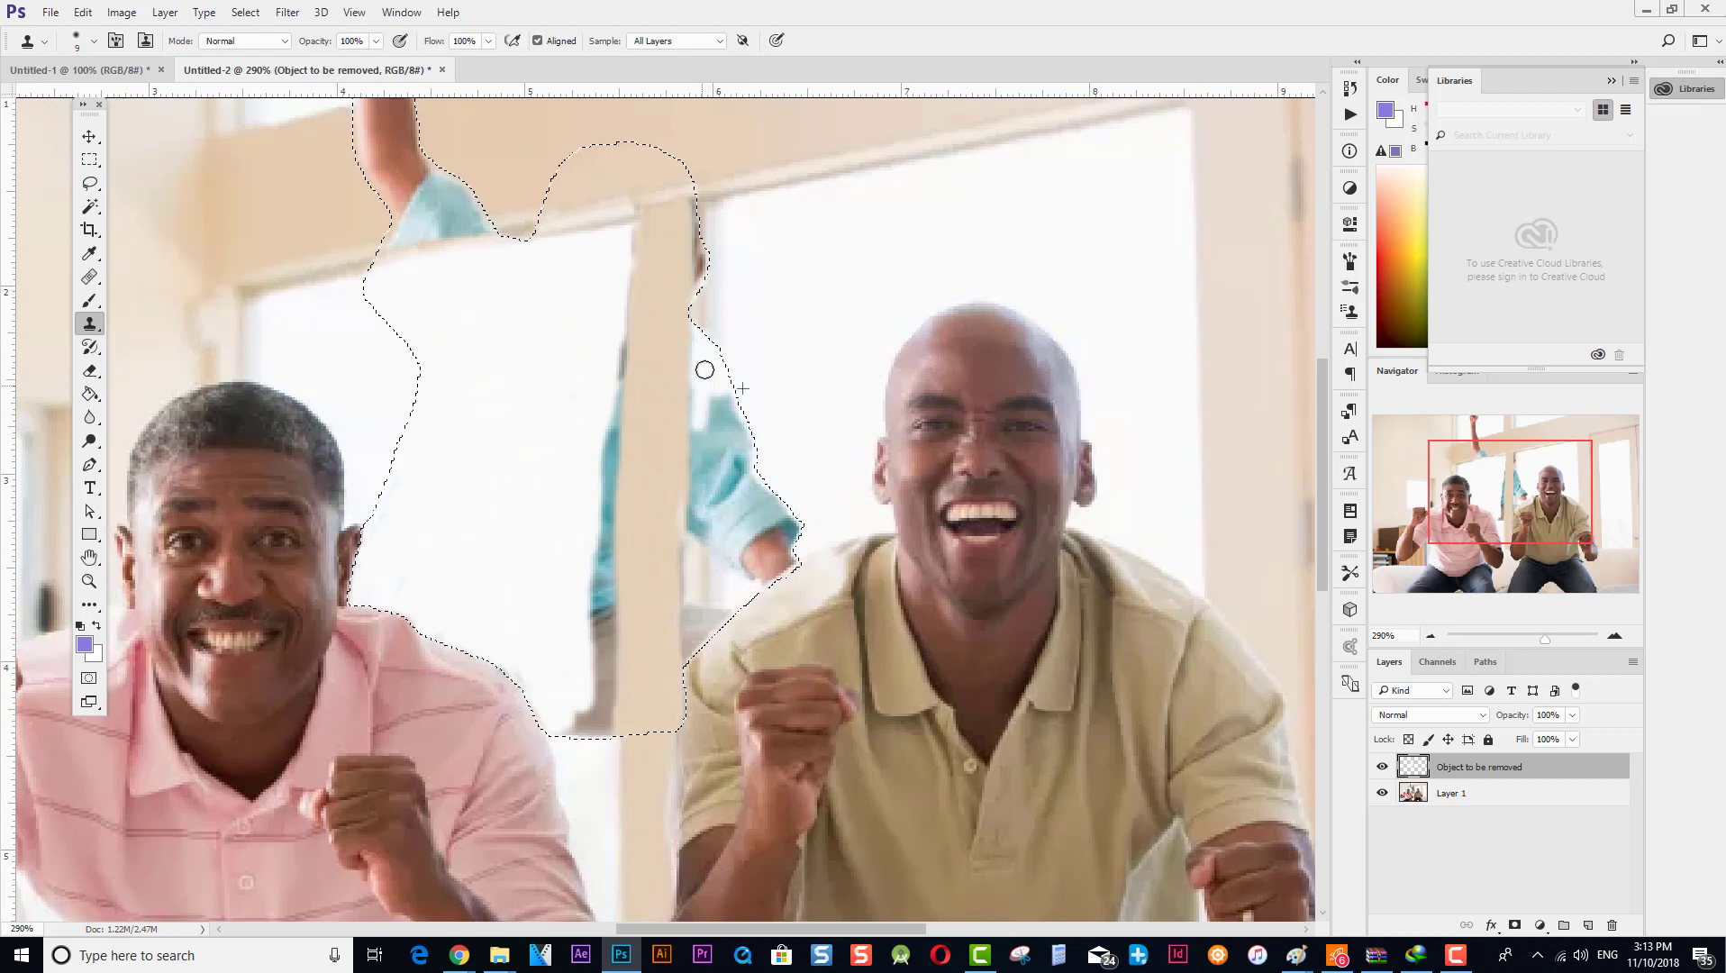
{"action": "left_click", "coordinate": [759, 342], "text": "alt"}
{"action": "mouse_move", "coordinate": [728, 432]}
{"action": "left_mouse_down"}
{"action": "mouse_move", "coordinate": [701, 493]}
{"action": "mouse_move", "coordinate": [751, 474]}
{"action": "mouse_move", "coordinate": [785, 559]}
{"action": "mouse_move", "coordinate": [755, 562]}
{"action": "mouse_move", "coordinate": [713, 625]}
{"action": "mouse_move", "coordinate": [709, 551]}
{"action": "left_mouse_up"}
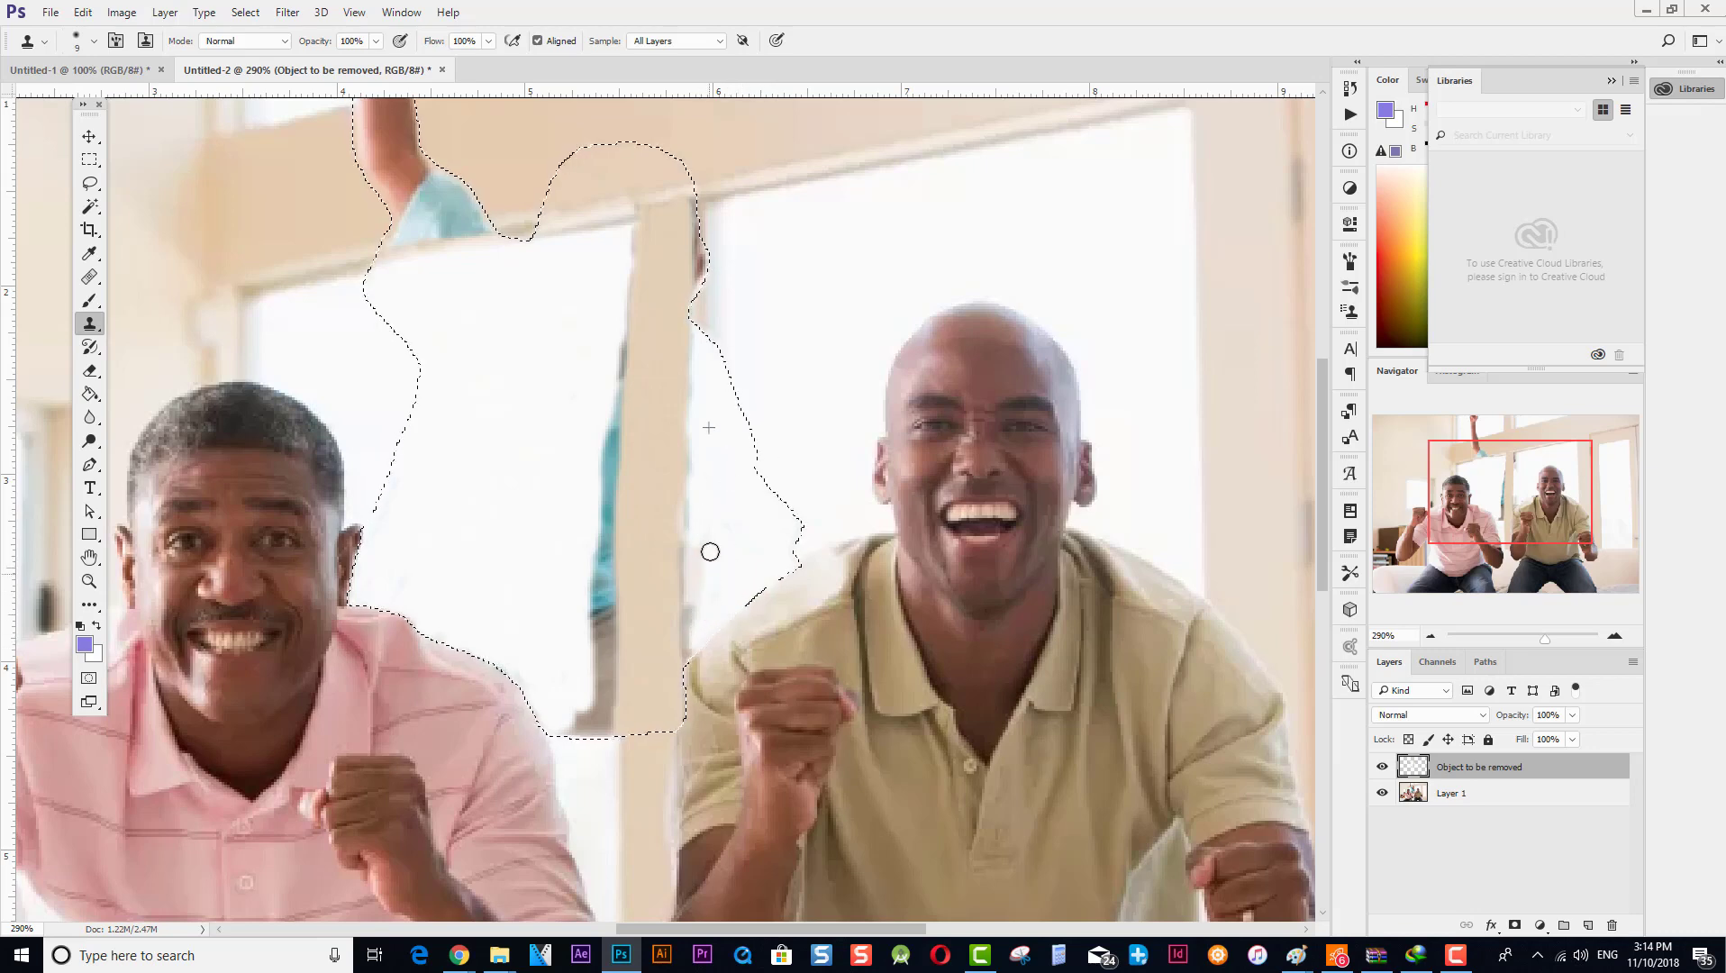
{"action": "scroll", "coordinate": [782, 343], "scroll_direction": "down", "scroll_amount": 1}
{"action": "mouse_move", "coordinate": [627, 426]}
{"action": "left_mouse_down"}
{"action": "mouse_move", "coordinate": [593, 384]}
{"action": "mouse_move", "coordinate": [601, 562]}
{"action": "mouse_move", "coordinate": [616, 400]}
{"action": "mouse_move", "coordinate": [621, 597]}
{"action": "mouse_move", "coordinate": [594, 694]}
{"action": "mouse_move", "coordinate": [632, 339]}
{"action": "mouse_move", "coordinate": [628, 680]}
{"action": "left_mouse_up"}
Sample the beige beam and clone it over the boy's remaining sleeve and lower raised arm, rebuilding the beam's lower edge.
{"action": "scroll", "coordinate": [524, 320], "scroll_direction": "up", "scroll_amount": 3}
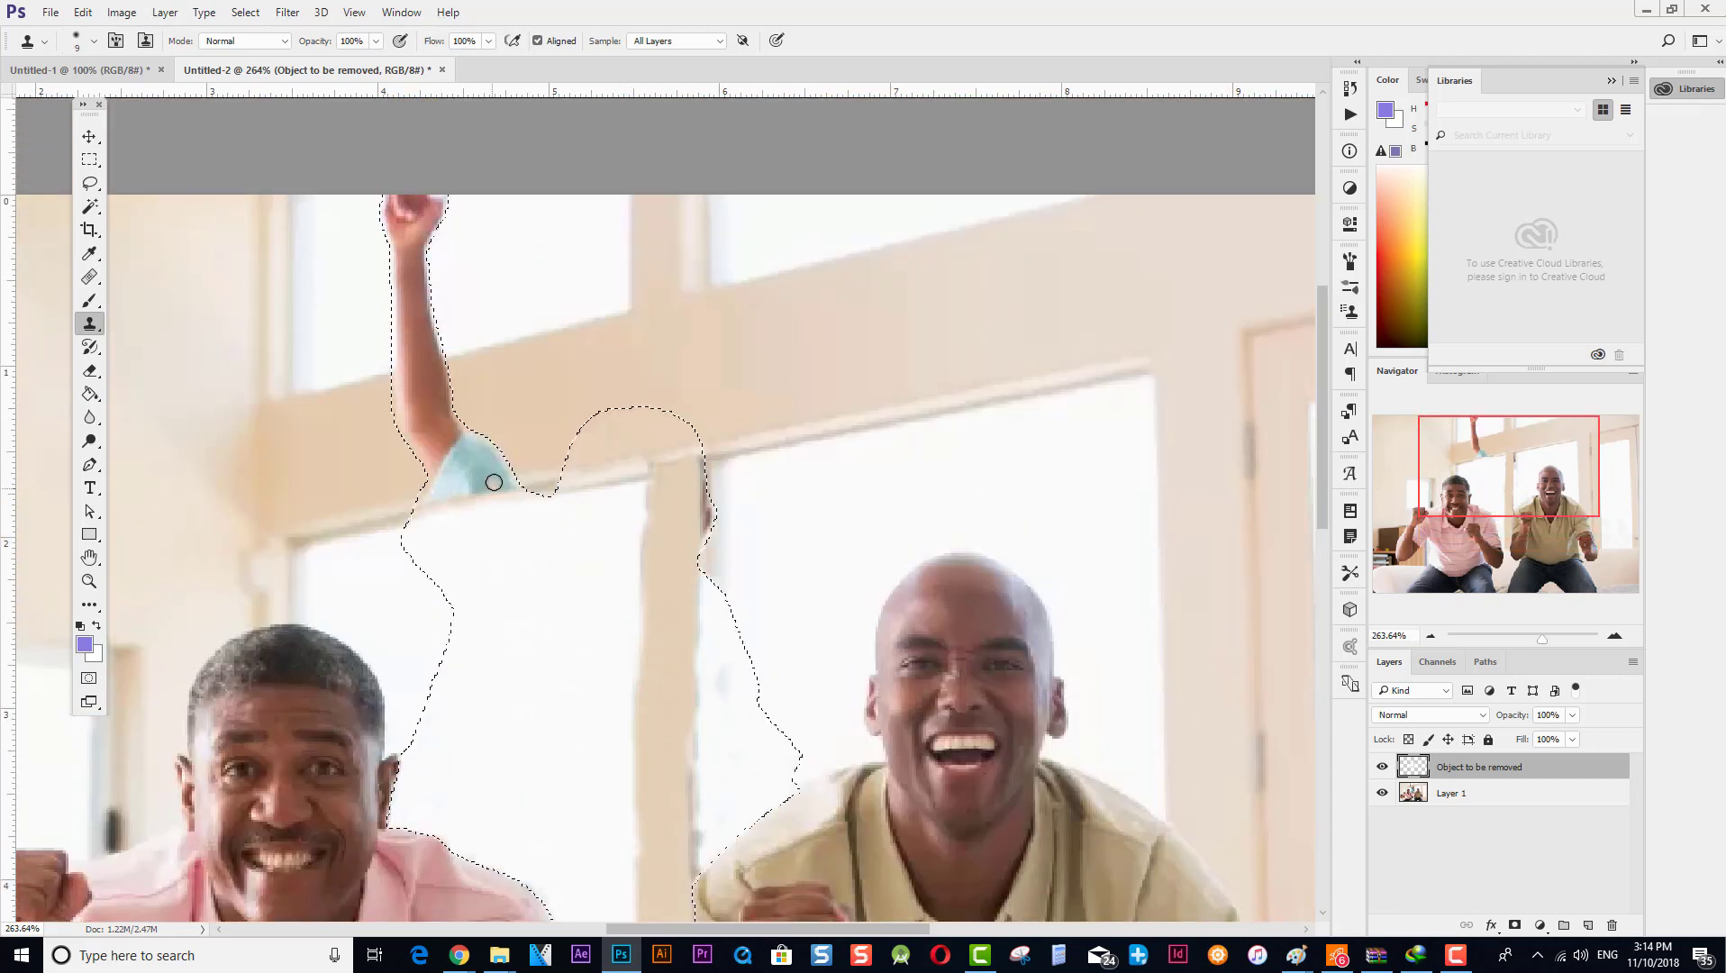
{"action": "left_click", "coordinate": [605, 377], "text": "alt"}
{"action": "mouse_move", "coordinate": [482, 394]}
{"action": "left_mouse_down"}
{"action": "mouse_move", "coordinate": [402, 404]}
{"action": "mouse_move", "coordinate": [447, 442]}
{"action": "mouse_move", "coordinate": [441, 455]}
{"action": "mouse_move", "coordinate": [493, 458]}
{"action": "mouse_move", "coordinate": [453, 465]}
{"action": "mouse_move", "coordinate": [451, 381]}
{"action": "left_mouse_up"}
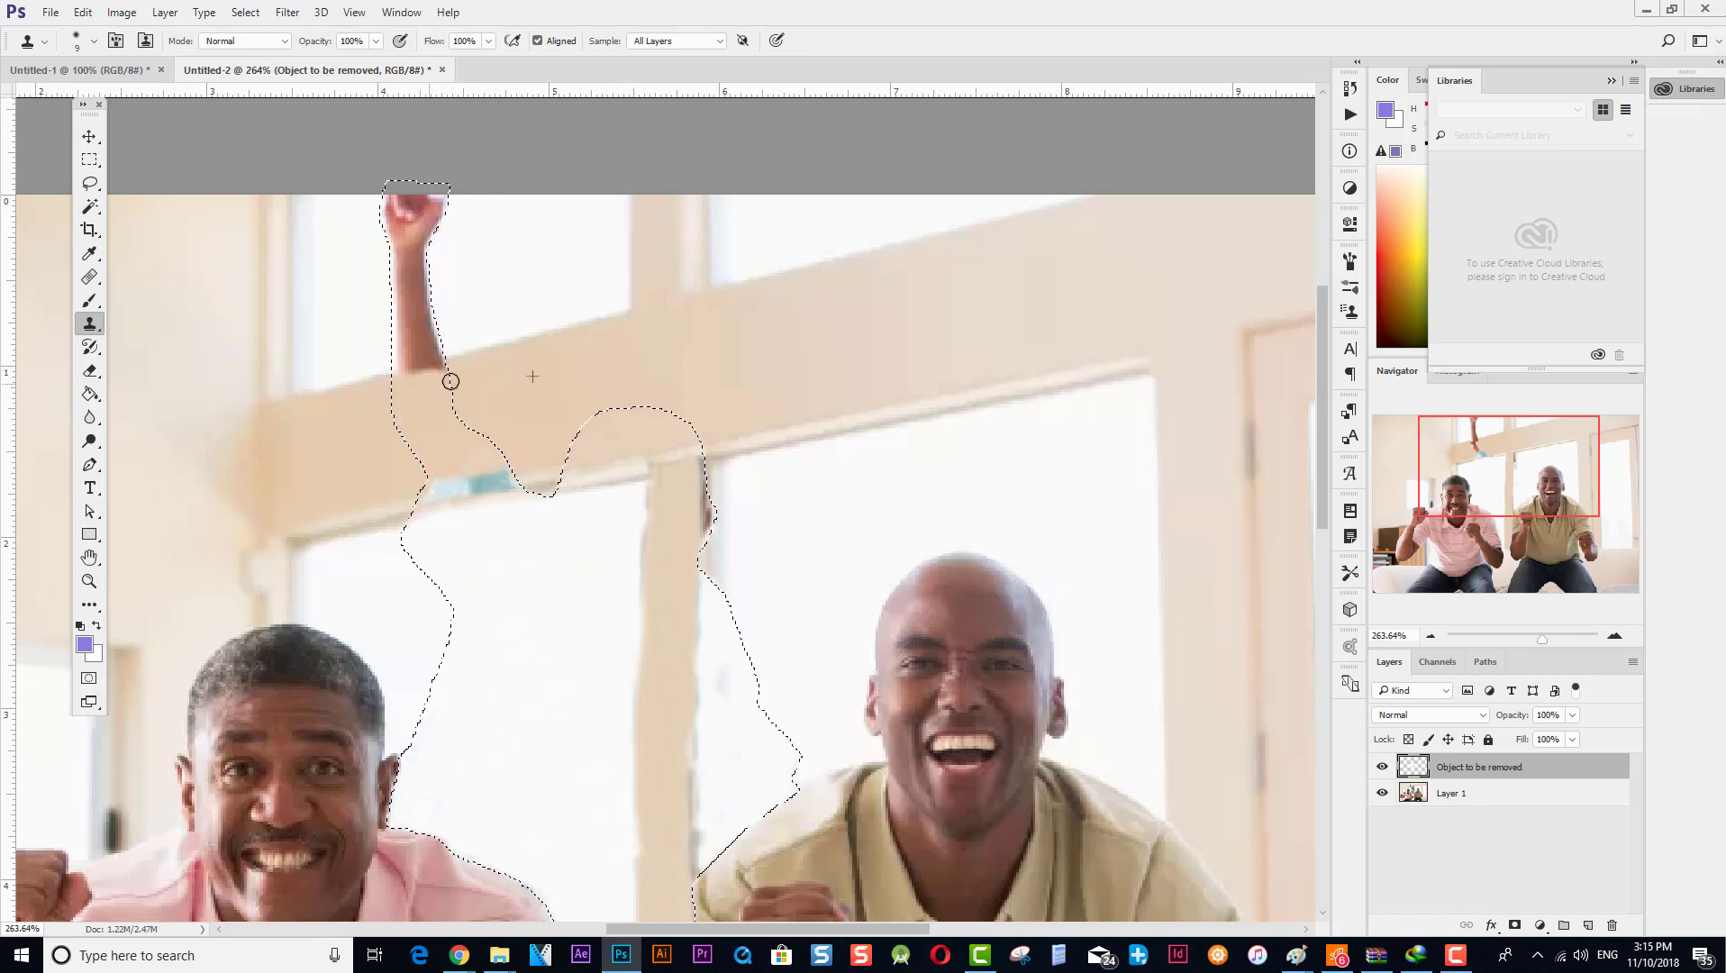
{"action": "scroll", "coordinate": [477, 500], "scroll_direction": "up", "scroll_amount": 3}
{"action": "left_click_drag", "start_coordinate": [513, 474], "coordinate": [655, 447]}
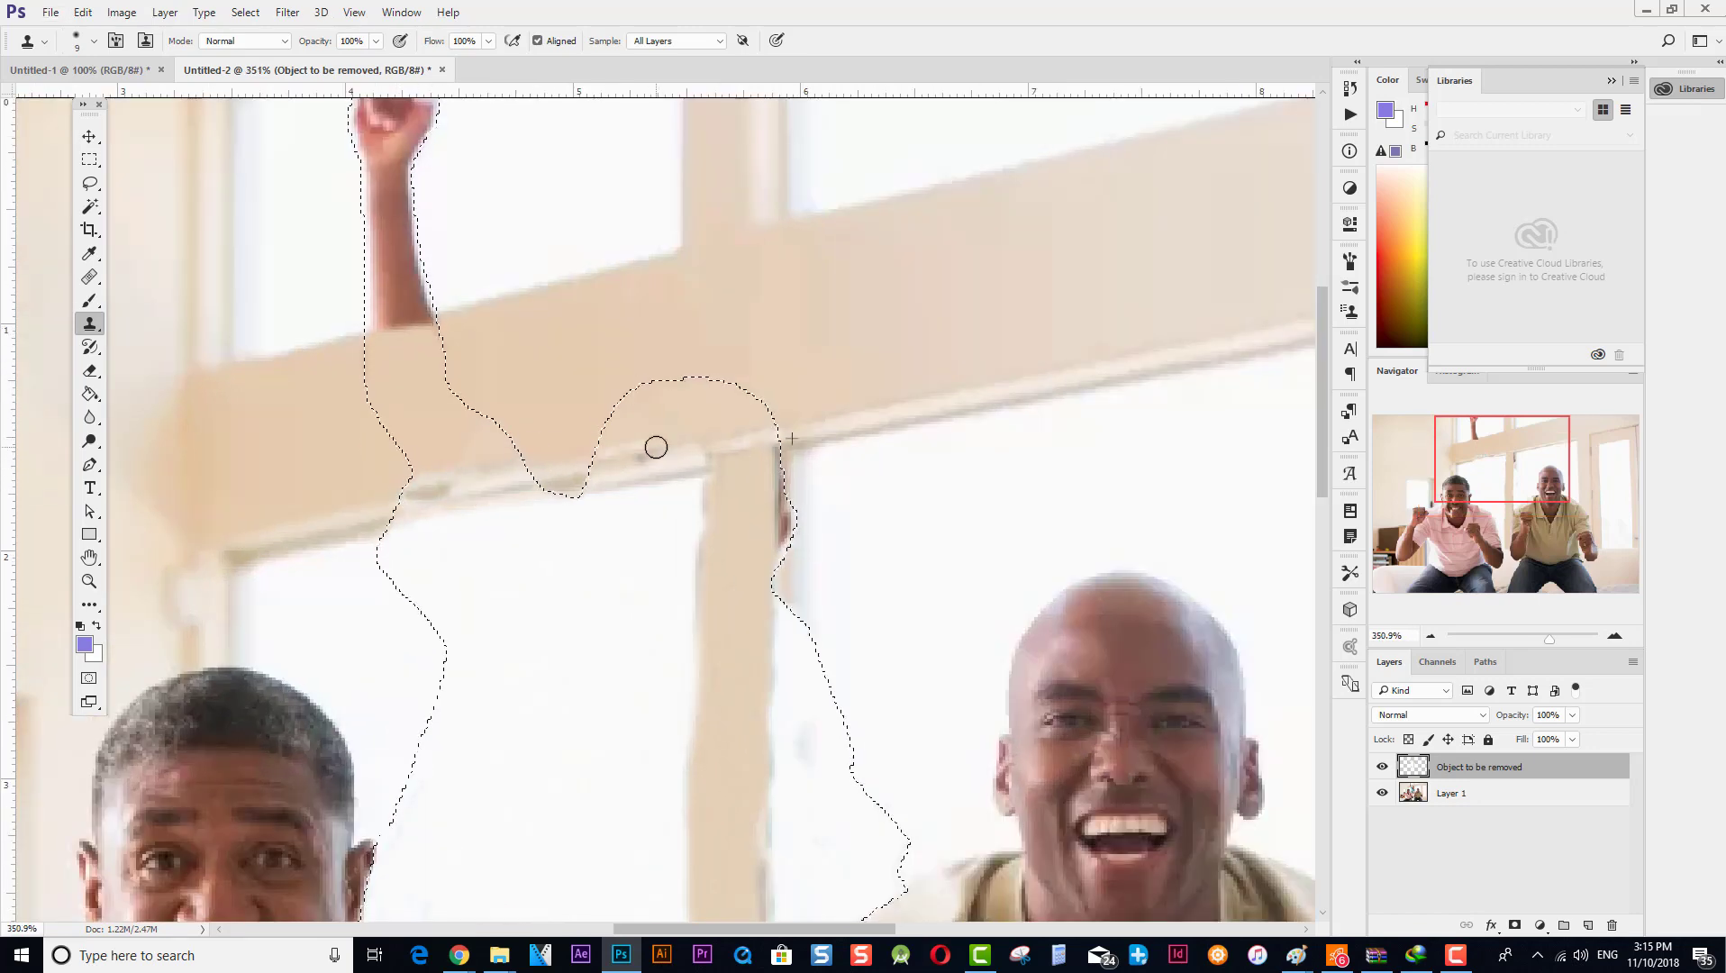
Clone the upper window glass over the boy's raised forearm and fist above the beam.
{"action": "scroll", "coordinate": [666, 478], "scroll_direction": "down", "scroll_amount": 3}
{"action": "mouse_move", "coordinate": [541, 426]}
{"action": "left_mouse_down"}
{"action": "mouse_move", "coordinate": [494, 452]}
{"action": "mouse_move", "coordinate": [511, 428]}
{"action": "mouse_move", "coordinate": [492, 391]}
{"action": "mouse_move", "coordinate": [532, 373]}
{"action": "mouse_move", "coordinate": [439, 363]}
{"action": "mouse_move", "coordinate": [504, 356]}
{"action": "left_mouse_up"}
{"action": "scroll", "coordinate": [504, 356], "scroll_direction": "up", "scroll_amount": 3}
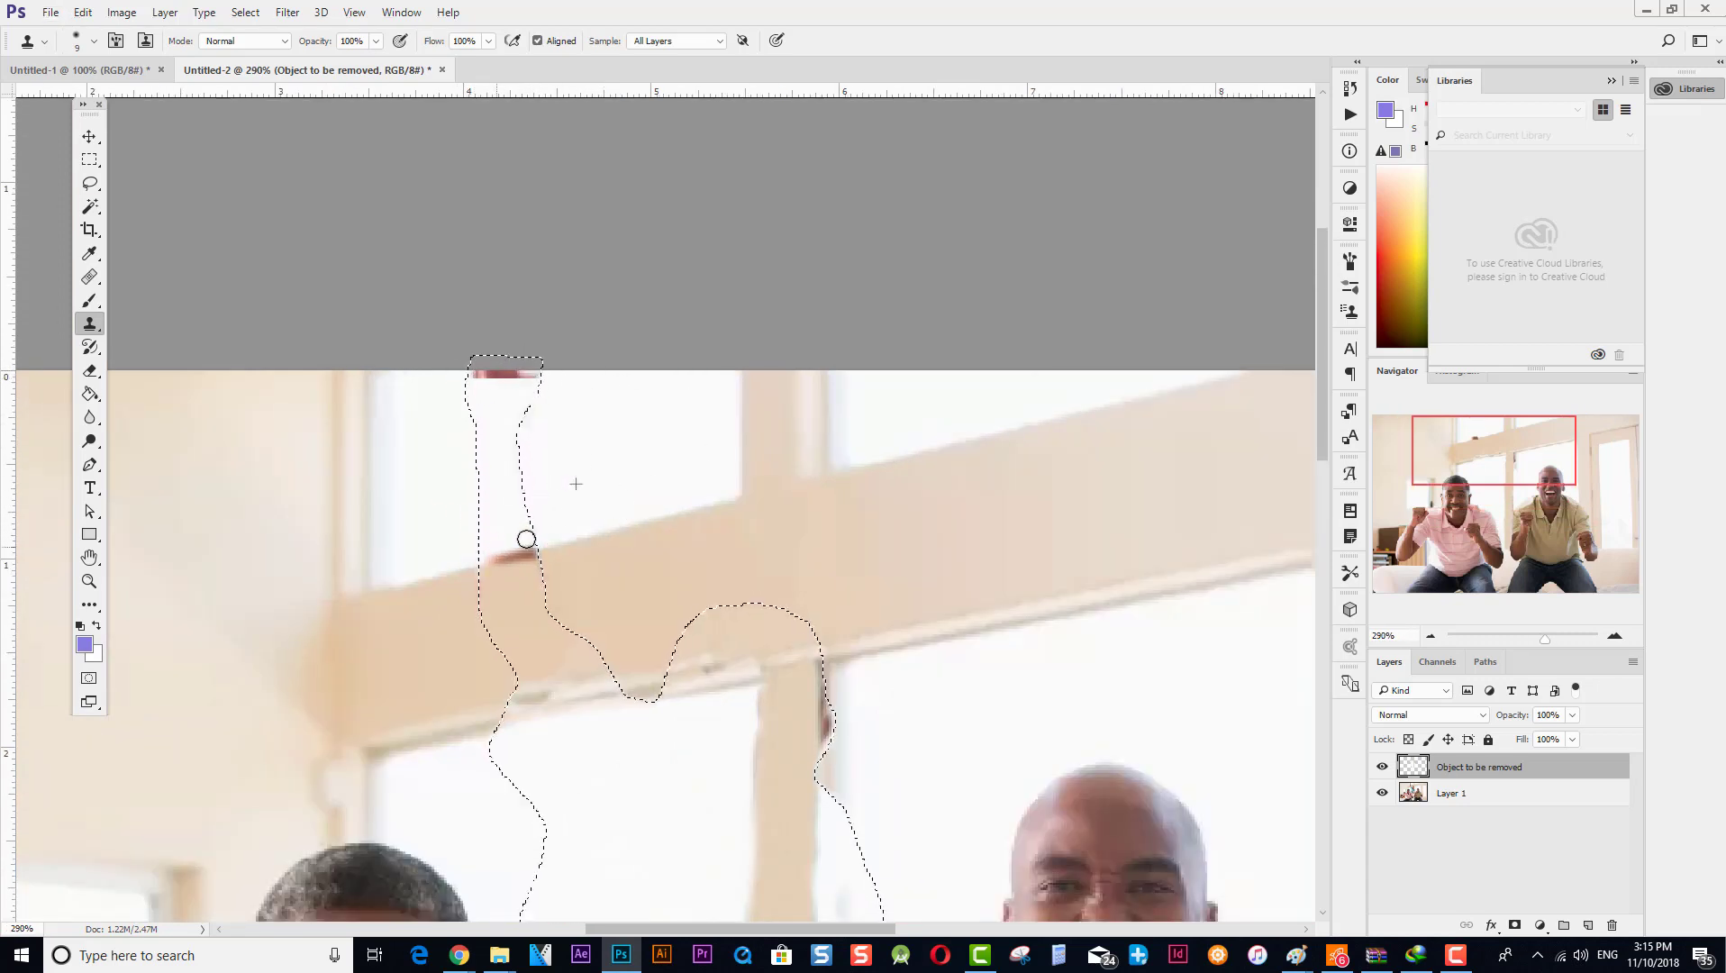
{"action": "scroll", "coordinate": [583, 410], "scroll_direction": "up", "scroll_amount": 5}
{"action": "scroll", "coordinate": [594, 415], "scroll_direction": "down", "scroll_amount": 12}
{"action": "scroll", "coordinate": [663, 477], "scroll_direction": "down", "scroll_amount": 7}
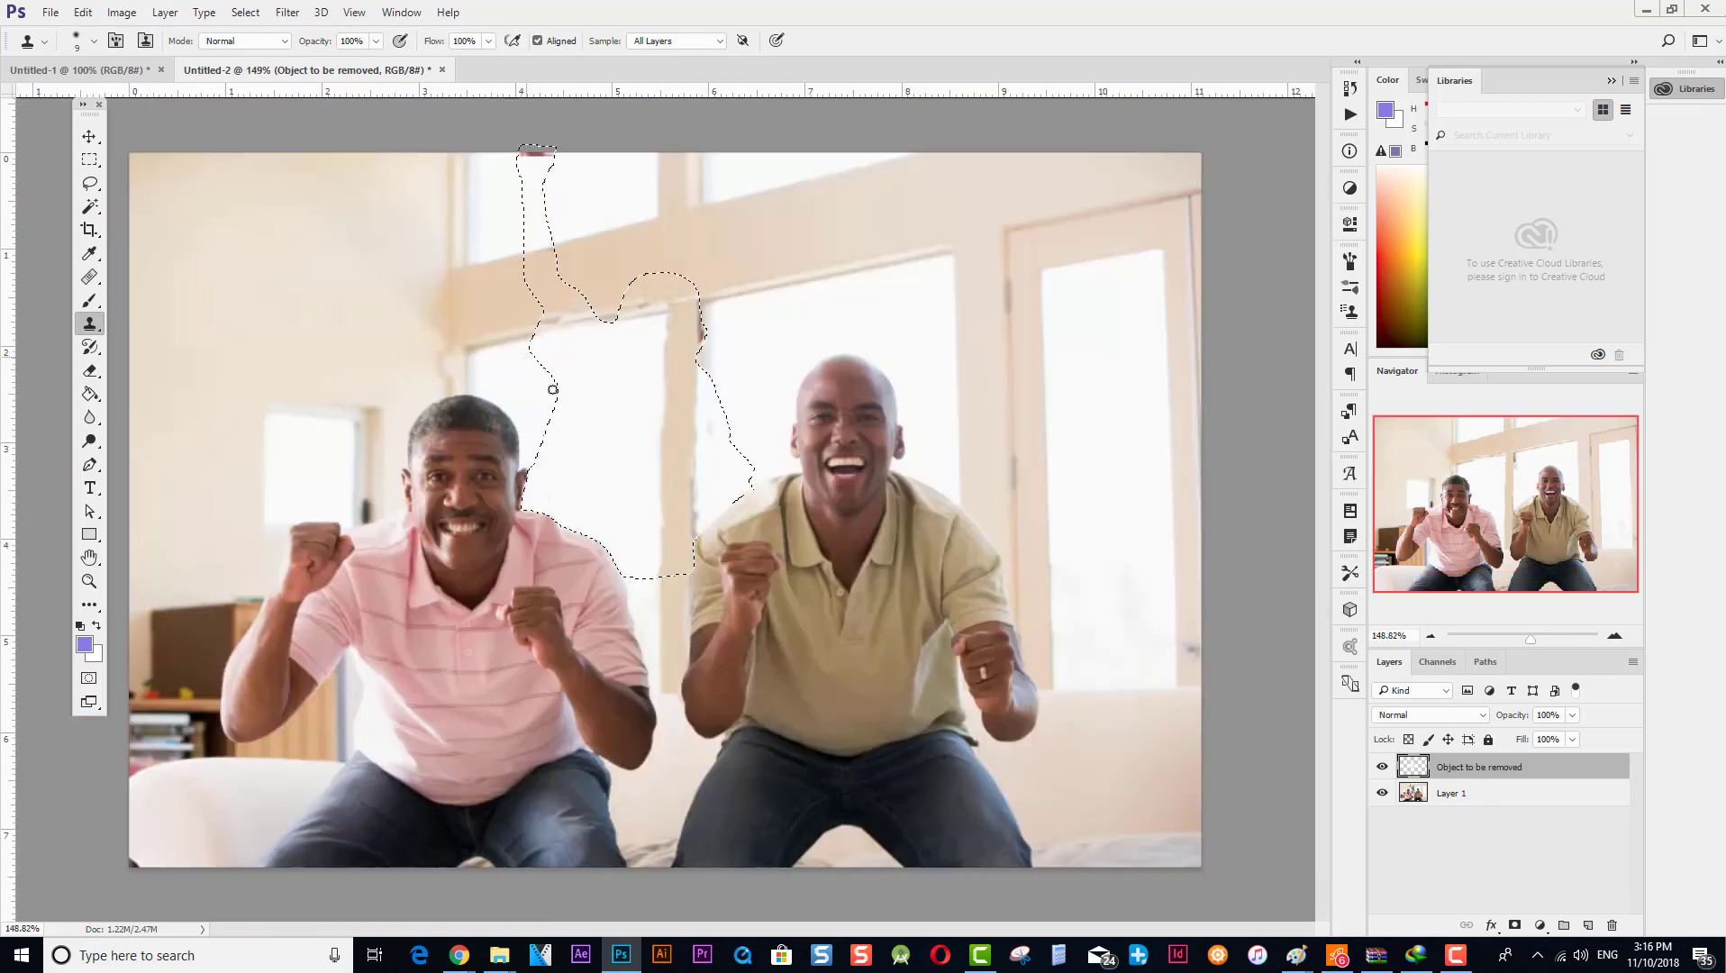
Resample around the post between the two men and clone over the rough patches along its edge and middle.
{"action": "scroll", "coordinate": [551, 390], "scroll_direction": "up", "scroll_amount": 16}
{"action": "left_click", "coordinate": [736, 320], "text": "alt"}
{"action": "mouse_move", "coordinate": [578, 166]}
{"action": "left_mouse_down"}
{"action": "mouse_move", "coordinate": [651, 176]}
{"action": "mouse_move", "coordinate": [622, 299]}
{"action": "mouse_move", "coordinate": [626, 376]}
{"action": "mouse_move", "coordinate": [594, 418]}
{"action": "mouse_move", "coordinate": [636, 422]}
{"action": "left_mouse_up"}
{"action": "left_click", "coordinate": [698, 399], "text": "alt"}
{"action": "scroll", "coordinate": [636, 422], "scroll_direction": "down", "scroll_amount": 7}
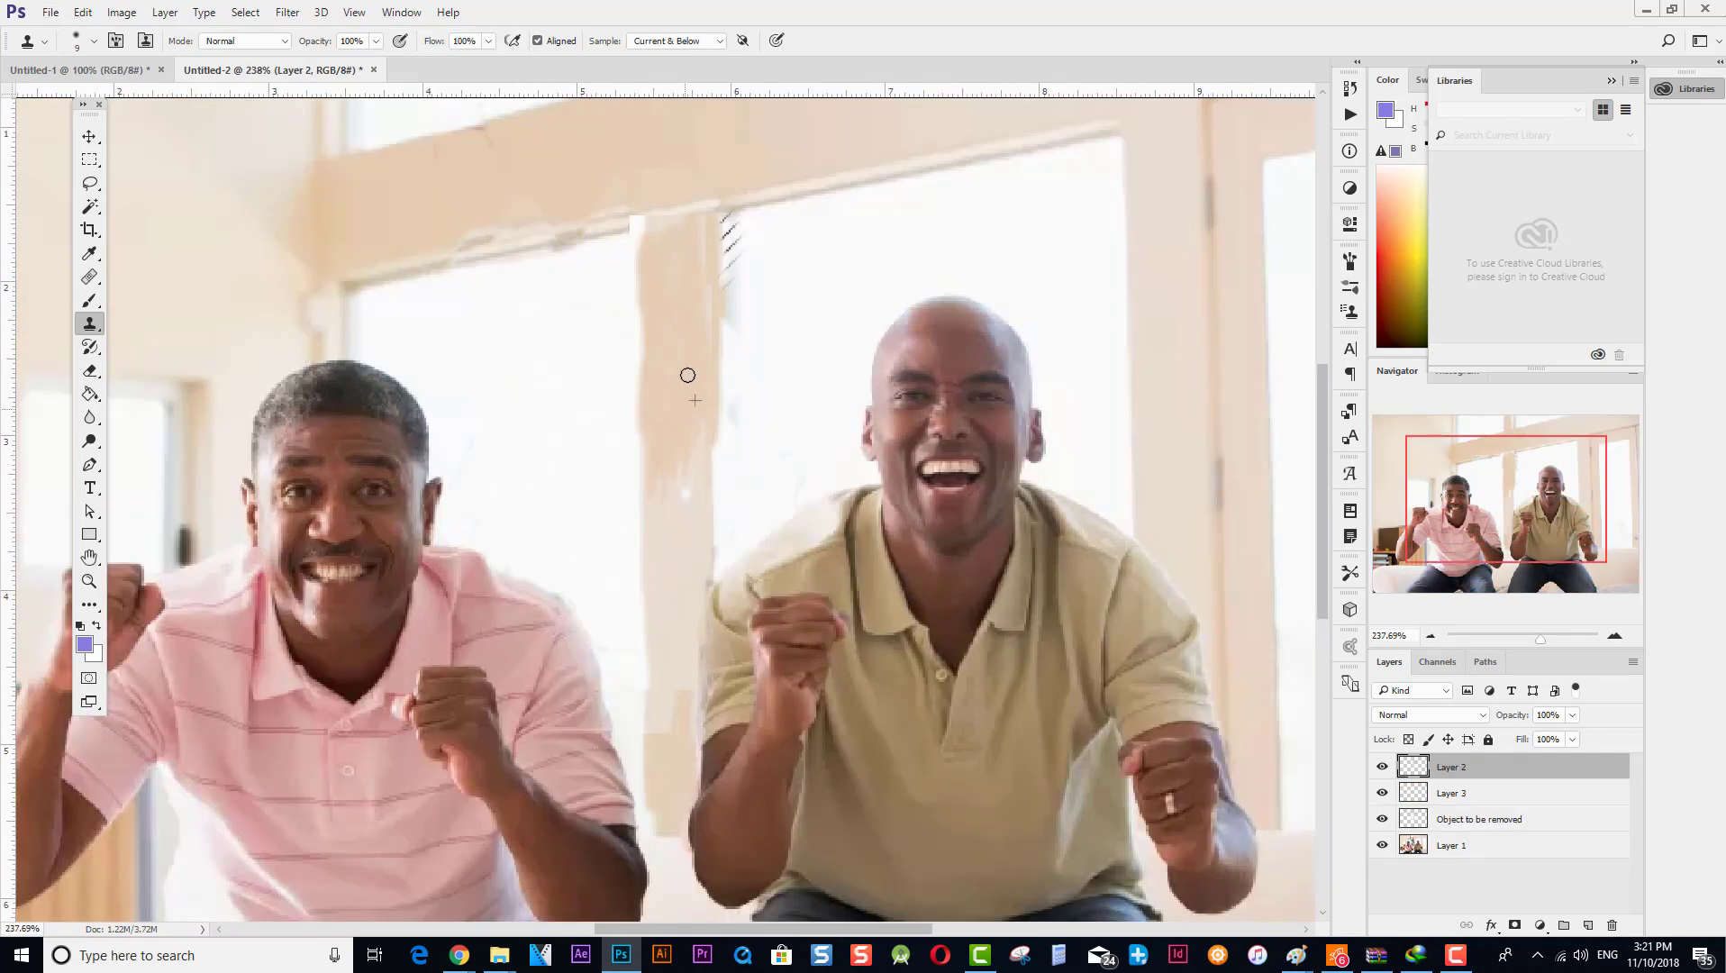
{"action": "mouse_move", "coordinate": [666, 451]}
{"action": "left_mouse_down"}
{"action": "mouse_move", "coordinate": [678, 340]}
{"action": "mouse_move", "coordinate": [670, 362]}
{"action": "mouse_move", "coordinate": [658, 308]}
{"action": "mouse_move", "coordinate": [651, 435]}
{"action": "mouse_move", "coordinate": [679, 379]}
{"action": "mouse_move", "coordinate": [690, 484]}
{"action": "left_mouse_up"}
{"action": "scroll", "coordinate": [728, 428], "scroll_direction": "down", "scroll_amount": 2}
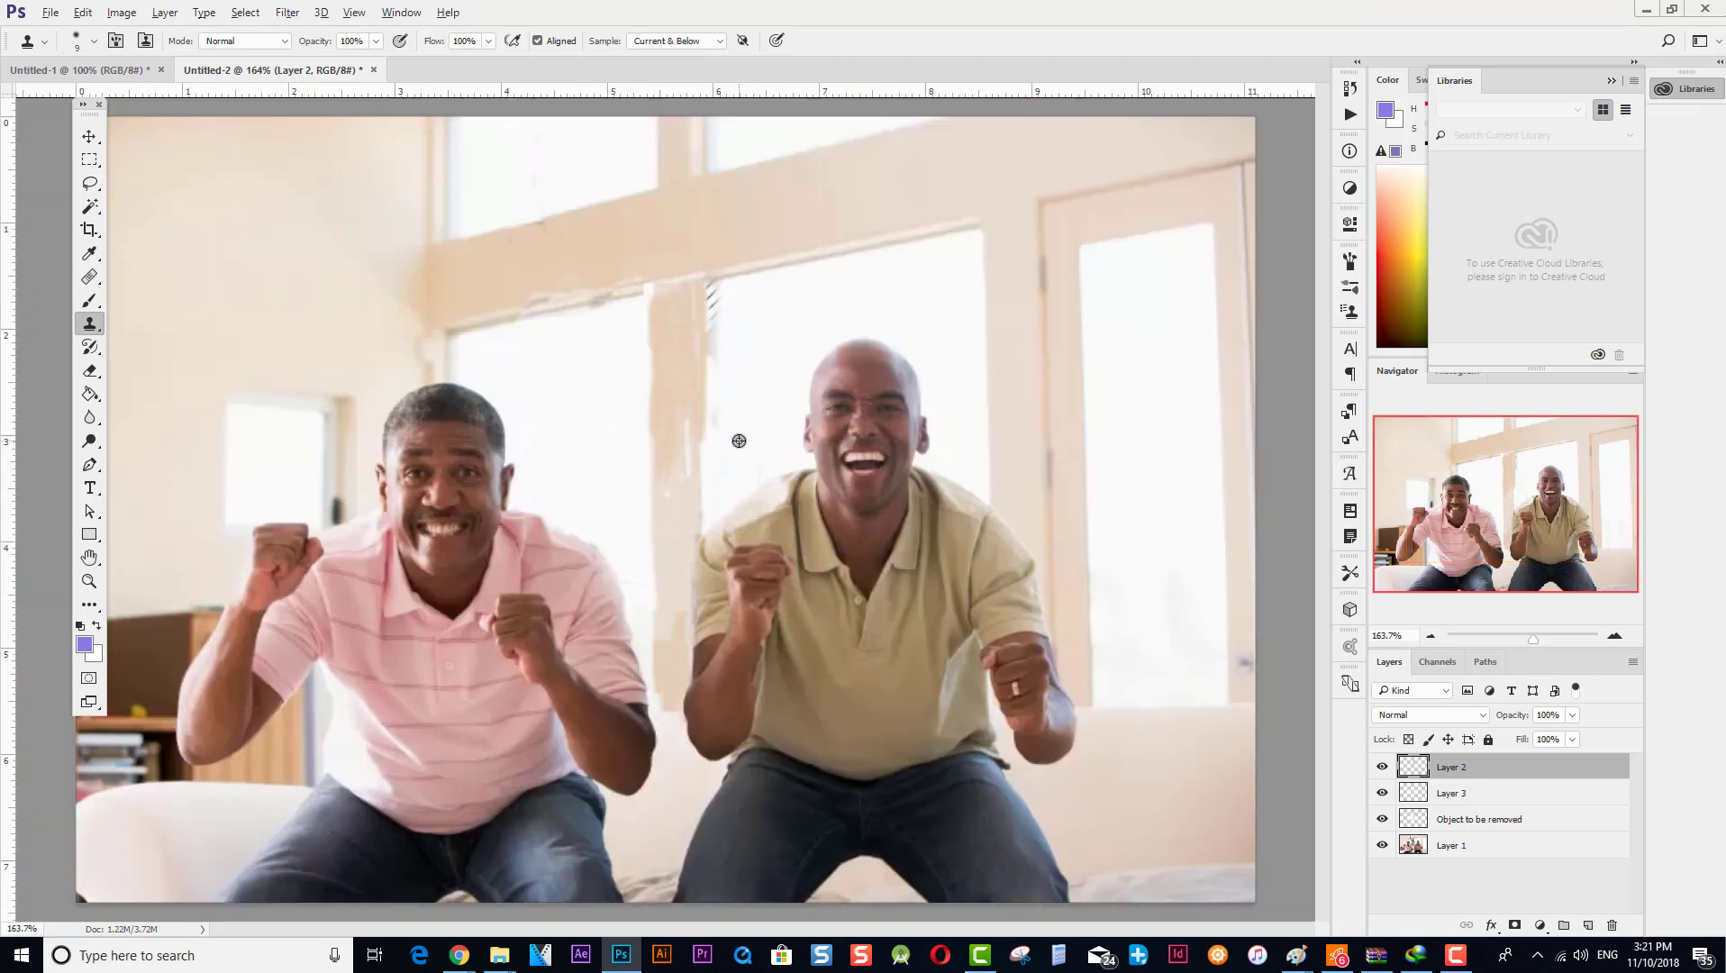
{"action": "scroll", "coordinate": [723, 437], "scroll_direction": "down", "scroll_amount": 3}
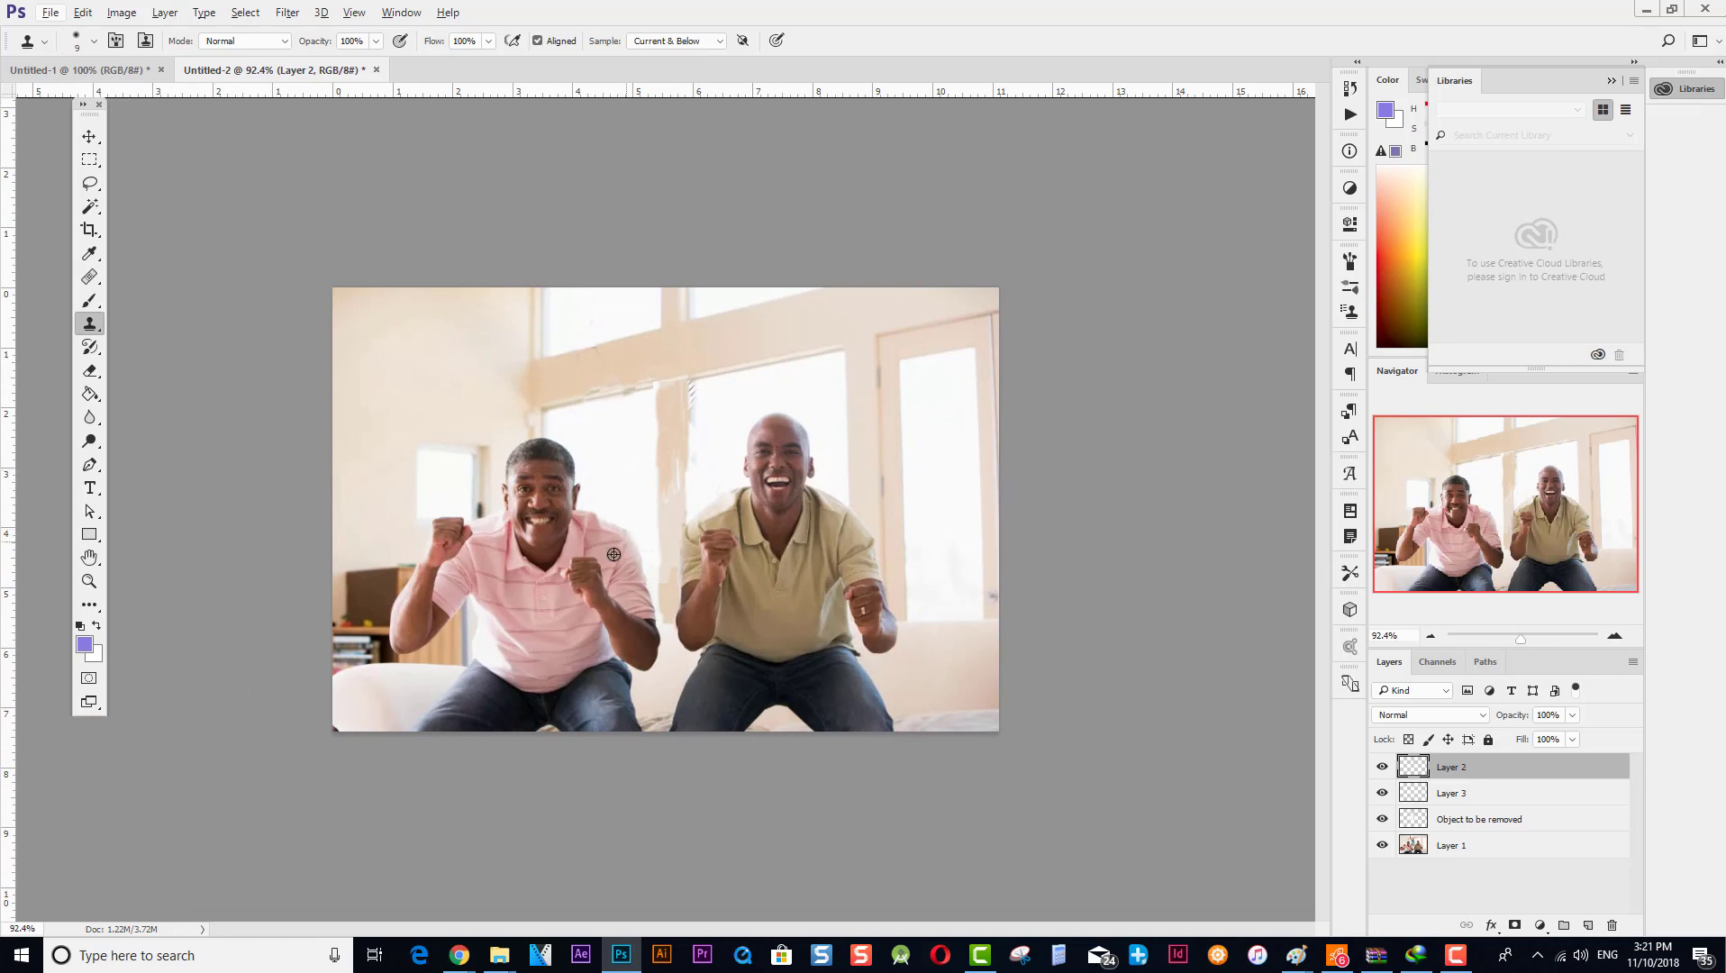
{"action": "scroll", "coordinate": [613, 554], "scroll_direction": "up", "scroll_amount": 3}
{"action": "scroll", "coordinate": [621, 537], "scroll_direction": "down", "scroll_amount": 1}
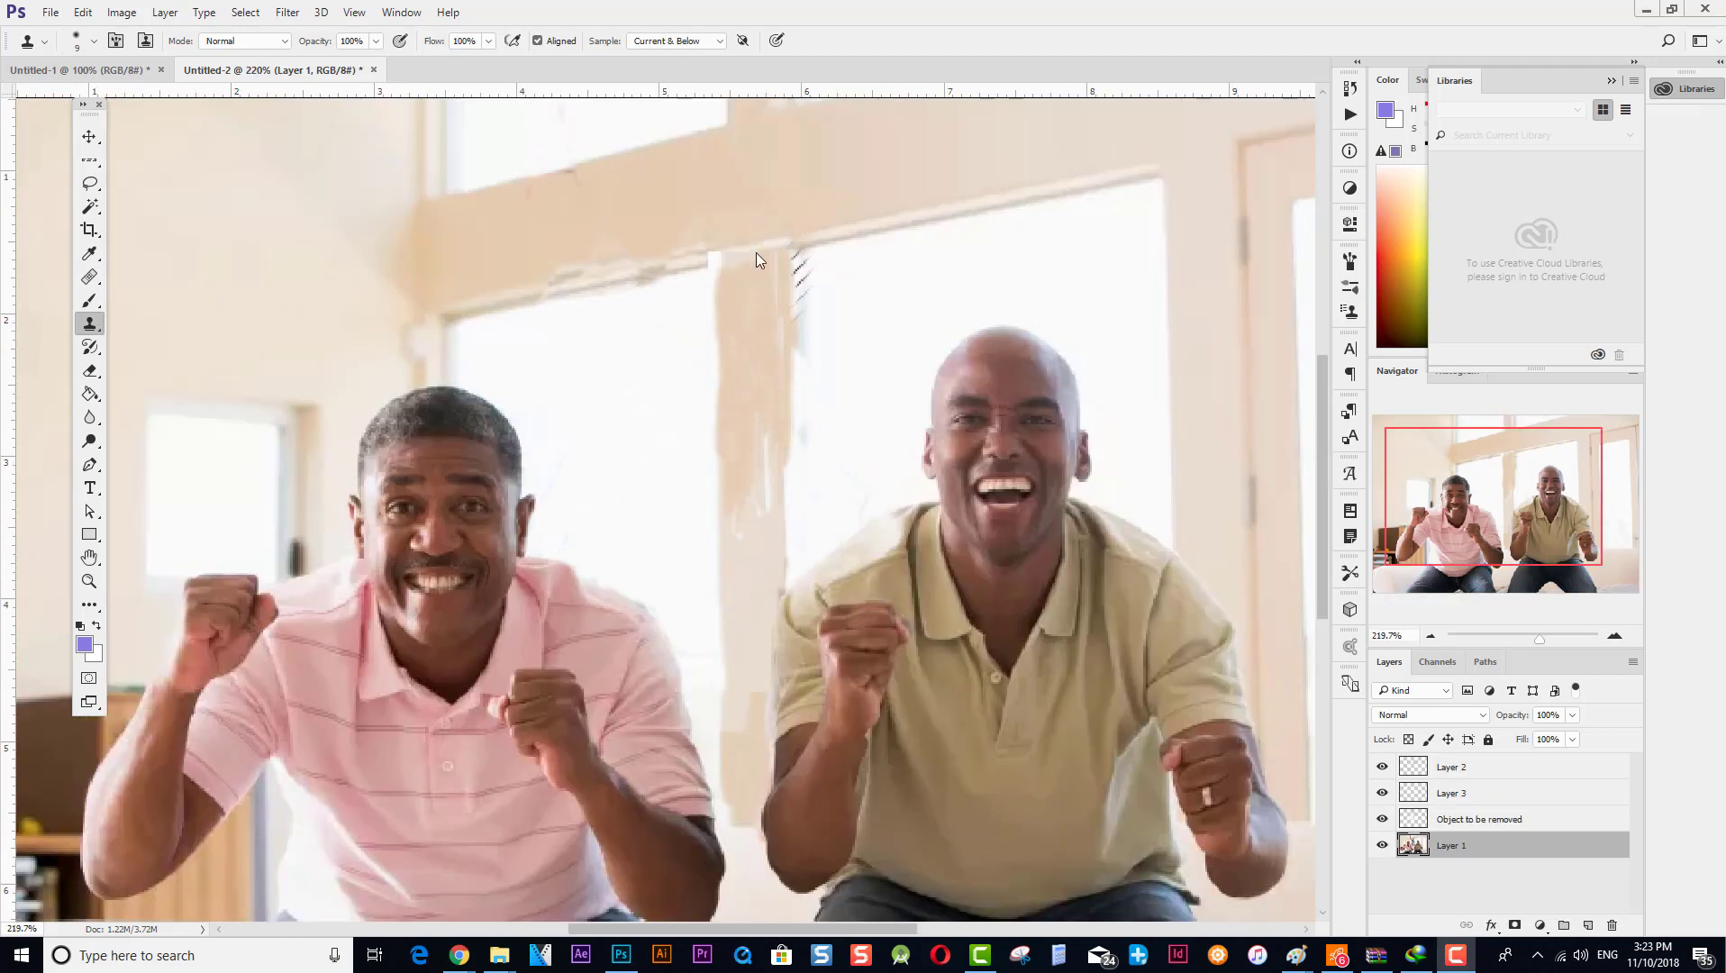
With Layer 1 active, resample the beige beam with the Clone Stamp and clone it over the selected post's patchy upper part.
{"action": "left_click", "coordinate": [88, 329]}
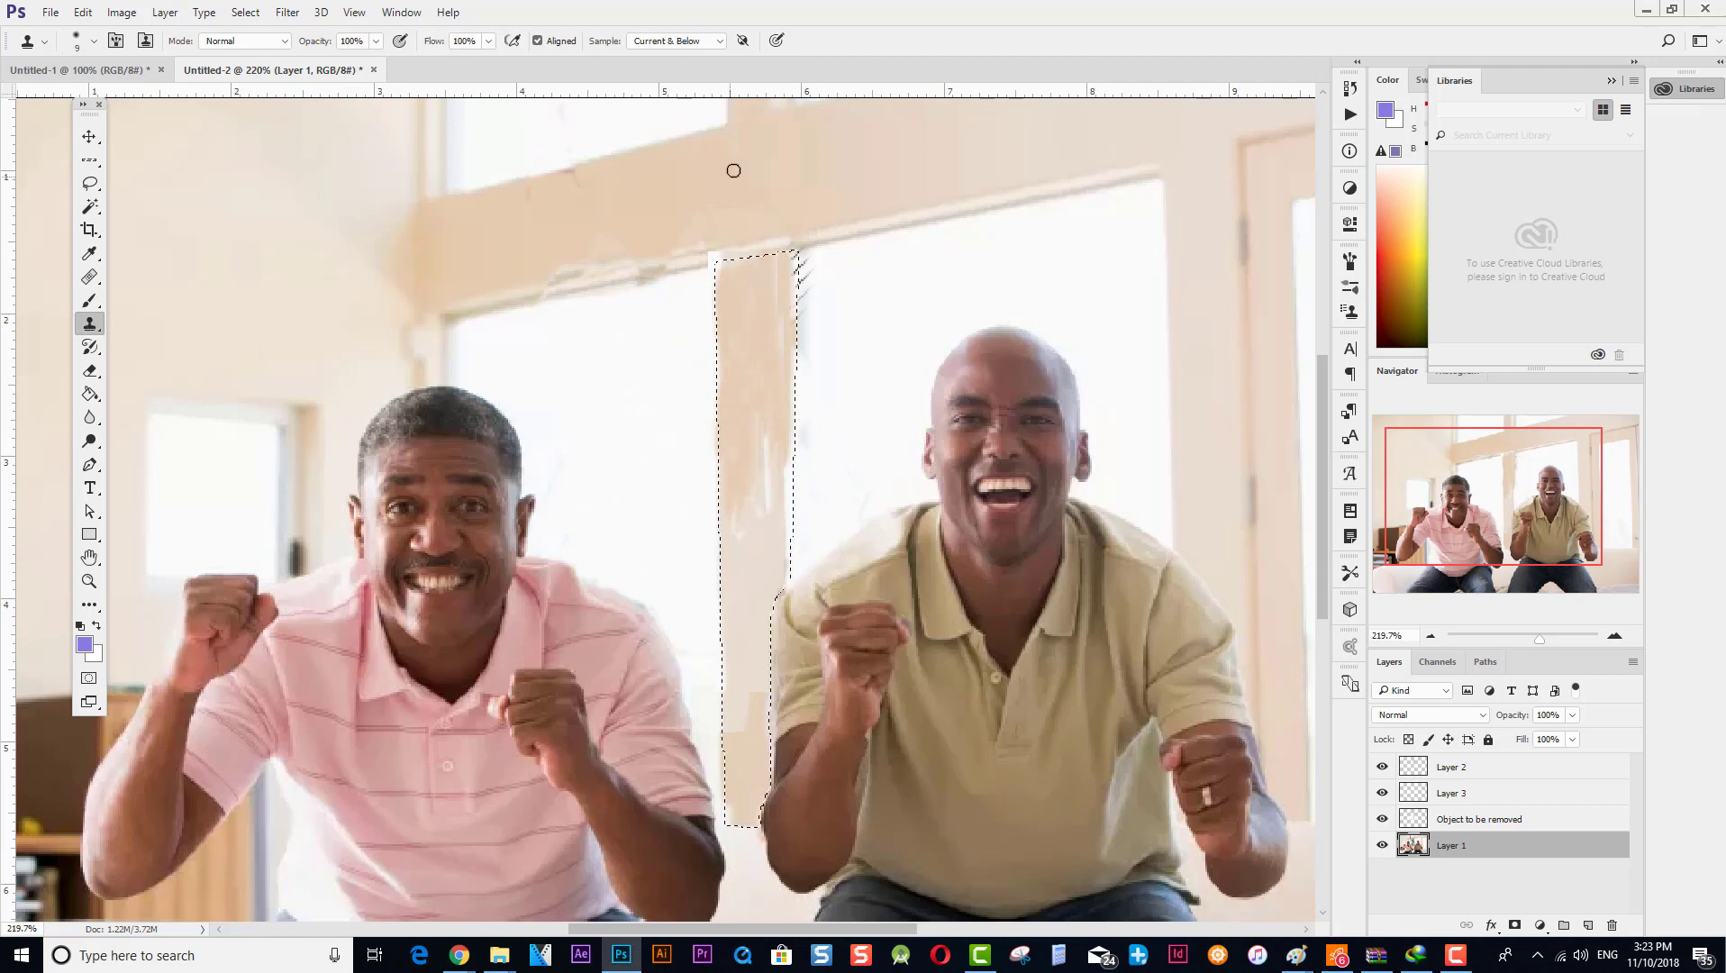
{"action": "left_click", "coordinate": [788, 179], "text": "alt"}
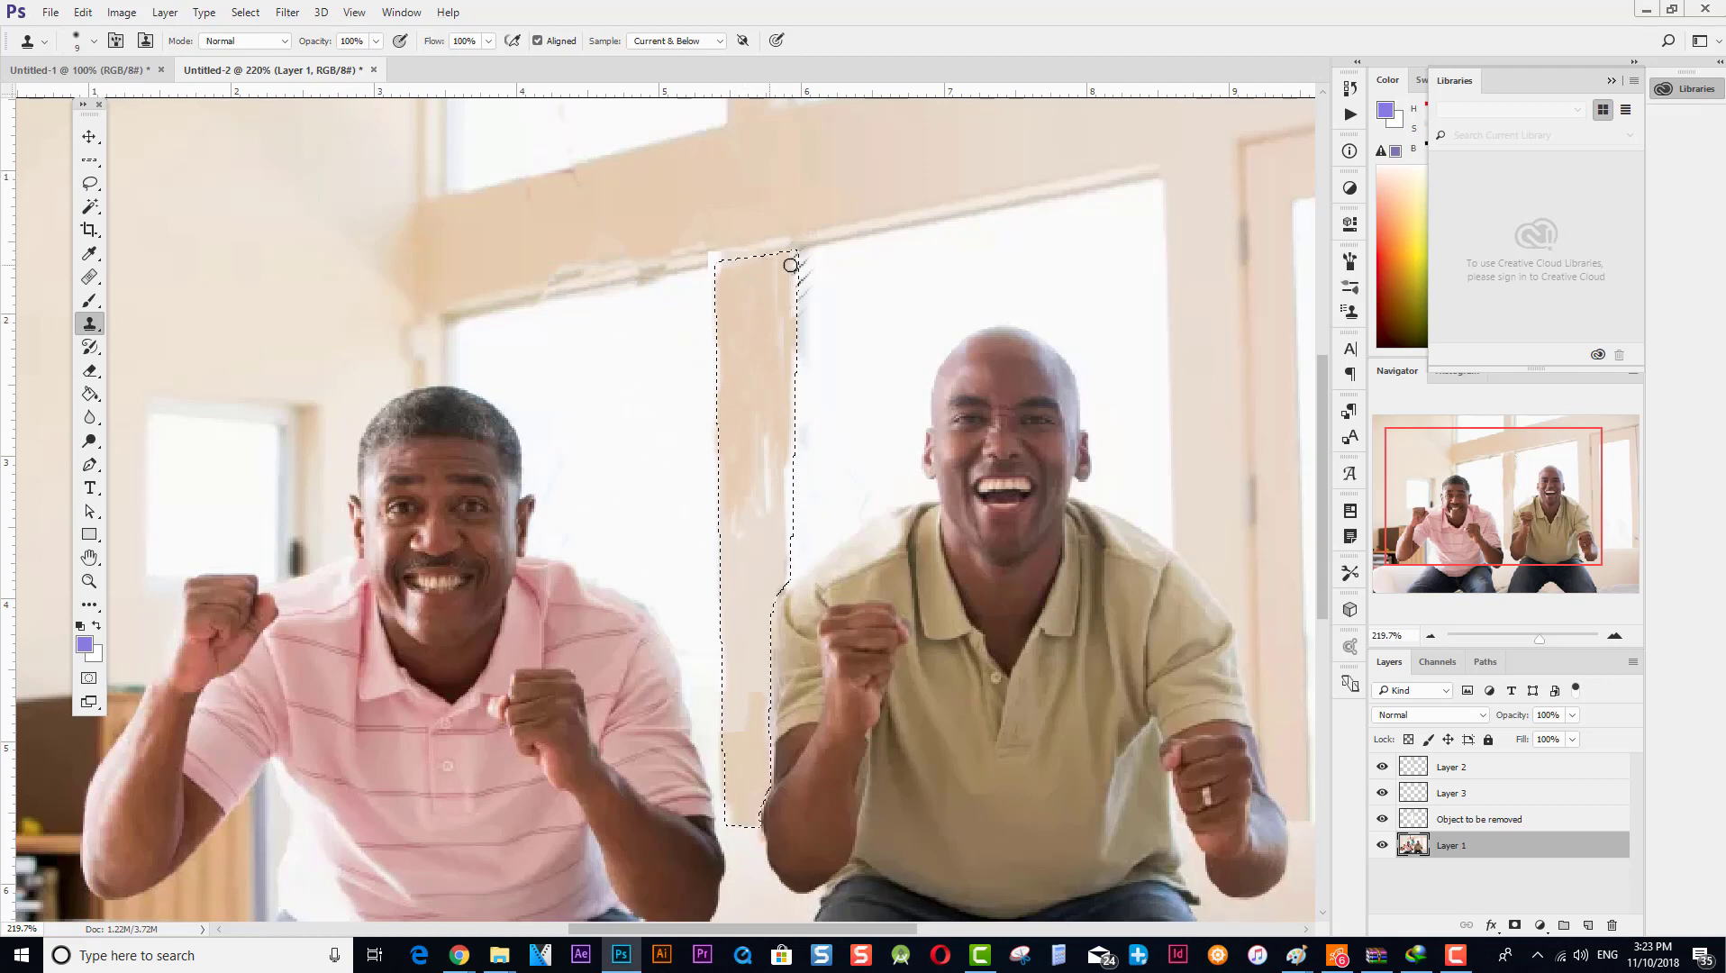
{"action": "left_click", "coordinate": [832, 161], "text": "alt"}
{"action": "mouse_move", "coordinate": [723, 229]}
{"action": "left_mouse_down"}
{"action": "mouse_move", "coordinate": [740, 231]}
{"action": "mouse_move", "coordinate": [747, 275]}
{"action": "left_mouse_up"}
{"action": "left_click", "coordinate": [754, 151], "text": "alt"}
{"action": "left_click", "coordinate": [773, 212], "text": "alt"}
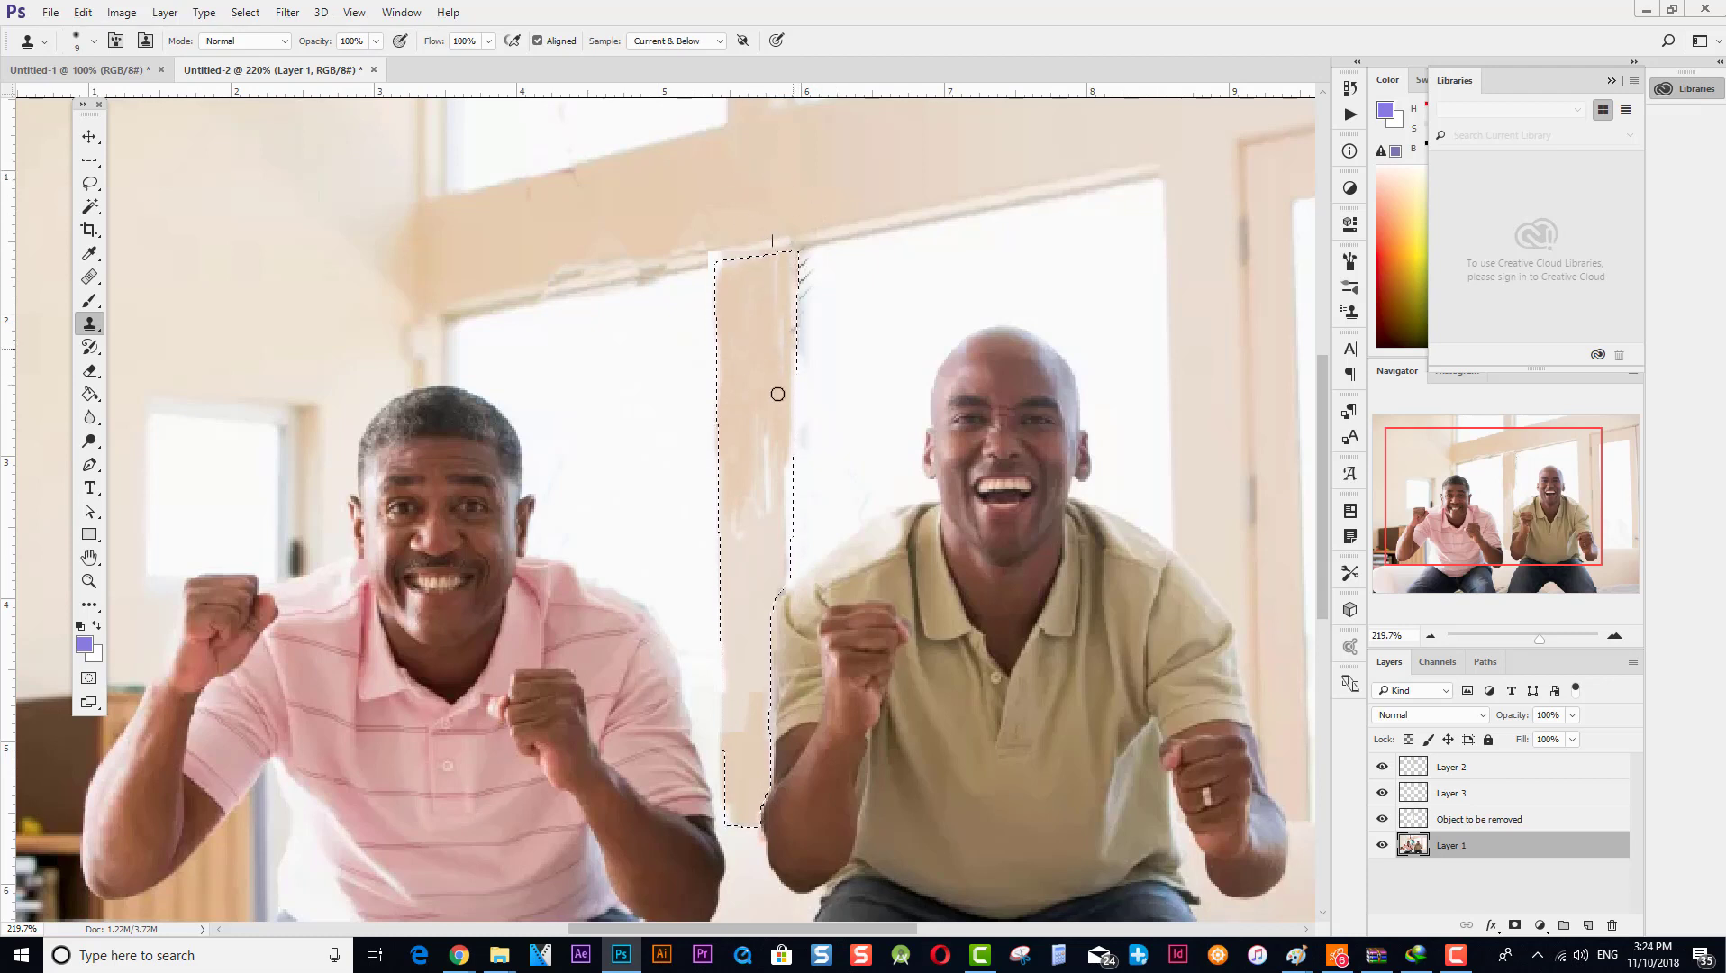
Switch to Layer 2 and clone clean beige texture down the lower part of the selected post.
{"action": "left_click", "coordinate": [1464, 777]}
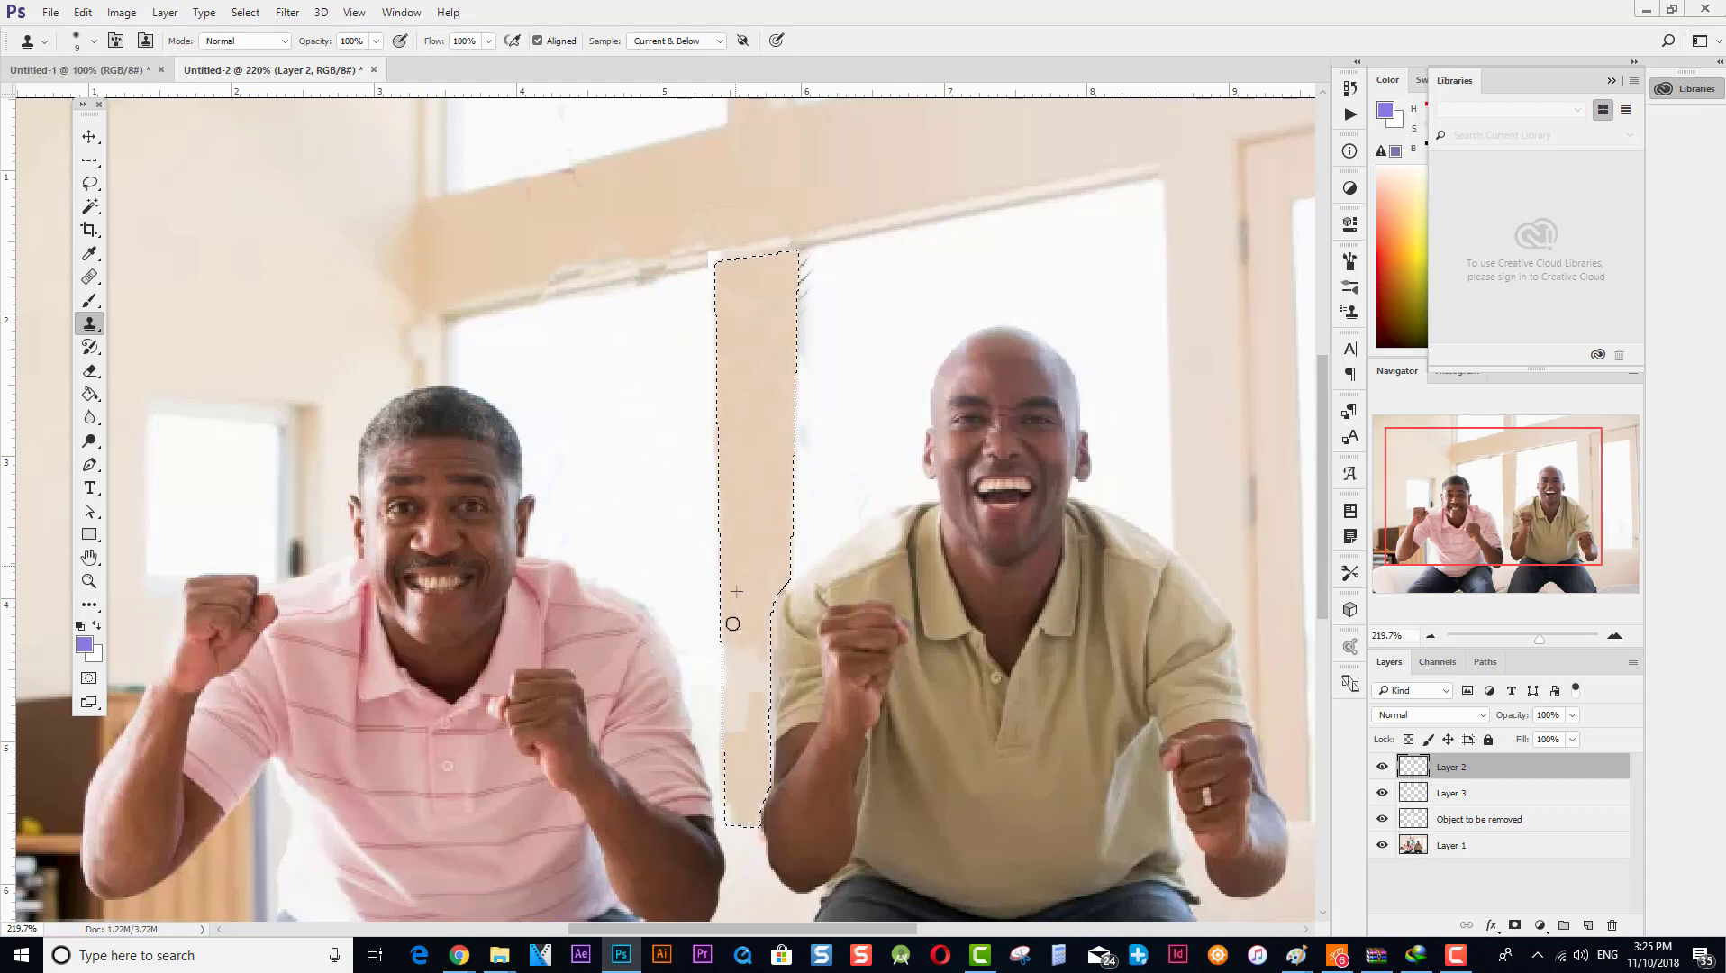
{"action": "scroll", "coordinate": [737, 591], "scroll_direction": "down", "scroll_amount": 3}
{"action": "mouse_move", "coordinate": [764, 529]}
{"action": "left_mouse_down"}
{"action": "mouse_move", "coordinate": [732, 559]}
{"action": "mouse_move", "coordinate": [731, 683]}
{"action": "left_mouse_up"}
Sample the beam and upper post, and clone them over the flawed corner where the post meets the beam.
{"action": "left_click", "coordinate": [759, 323], "text": "alt"}
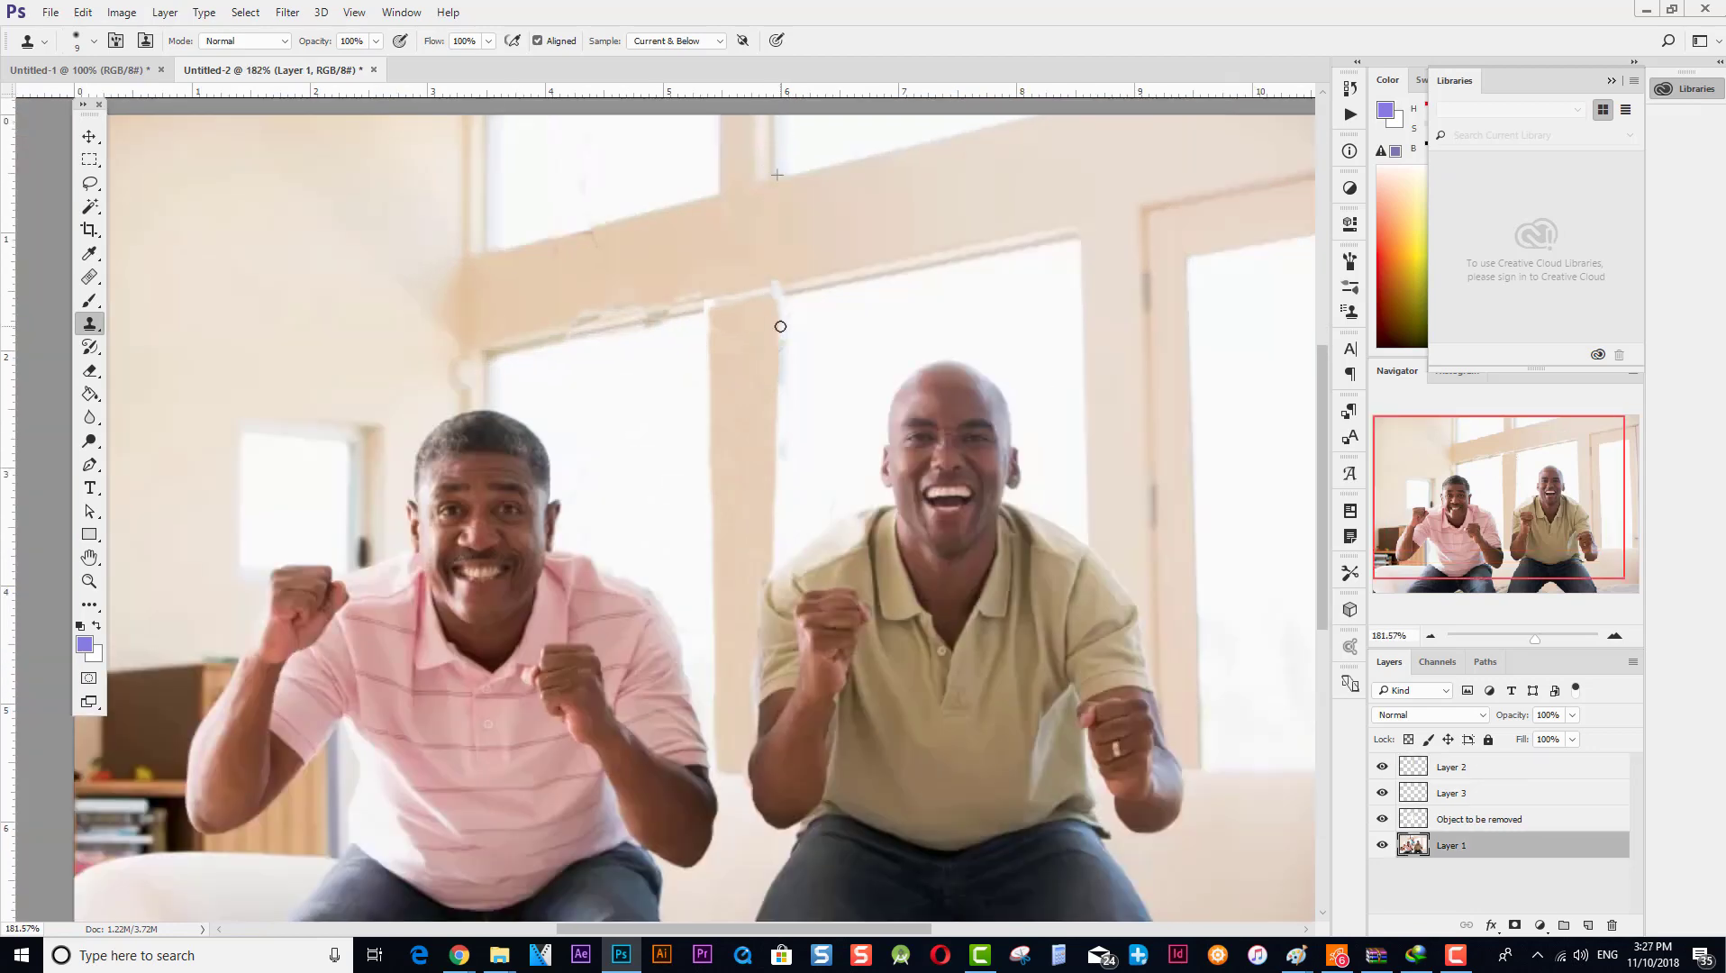
{"action": "left_click", "coordinate": [756, 270], "text": "alt"}
{"action": "left_click", "coordinate": [767, 128], "text": "alt"}
{"action": "mouse_move", "coordinate": [760, 307]}
{"action": "left_mouse_down"}
{"action": "mouse_move", "coordinate": [763, 155]}
{"action": "mouse_move", "coordinate": [764, 296]}
{"action": "left_mouse_up"}
{"action": "left_click", "coordinate": [773, 324]}
Switch to the "Object to be removed" layer and resample the upper post to retouch the junction below the beam.
{"action": "left_click", "coordinate": [1461, 769]}
{"action": "left_click", "coordinate": [1468, 818]}
{"action": "left_click", "coordinate": [764, 153], "text": "alt"}
{"action": "left_click", "coordinate": [771, 138], "text": "alt"}
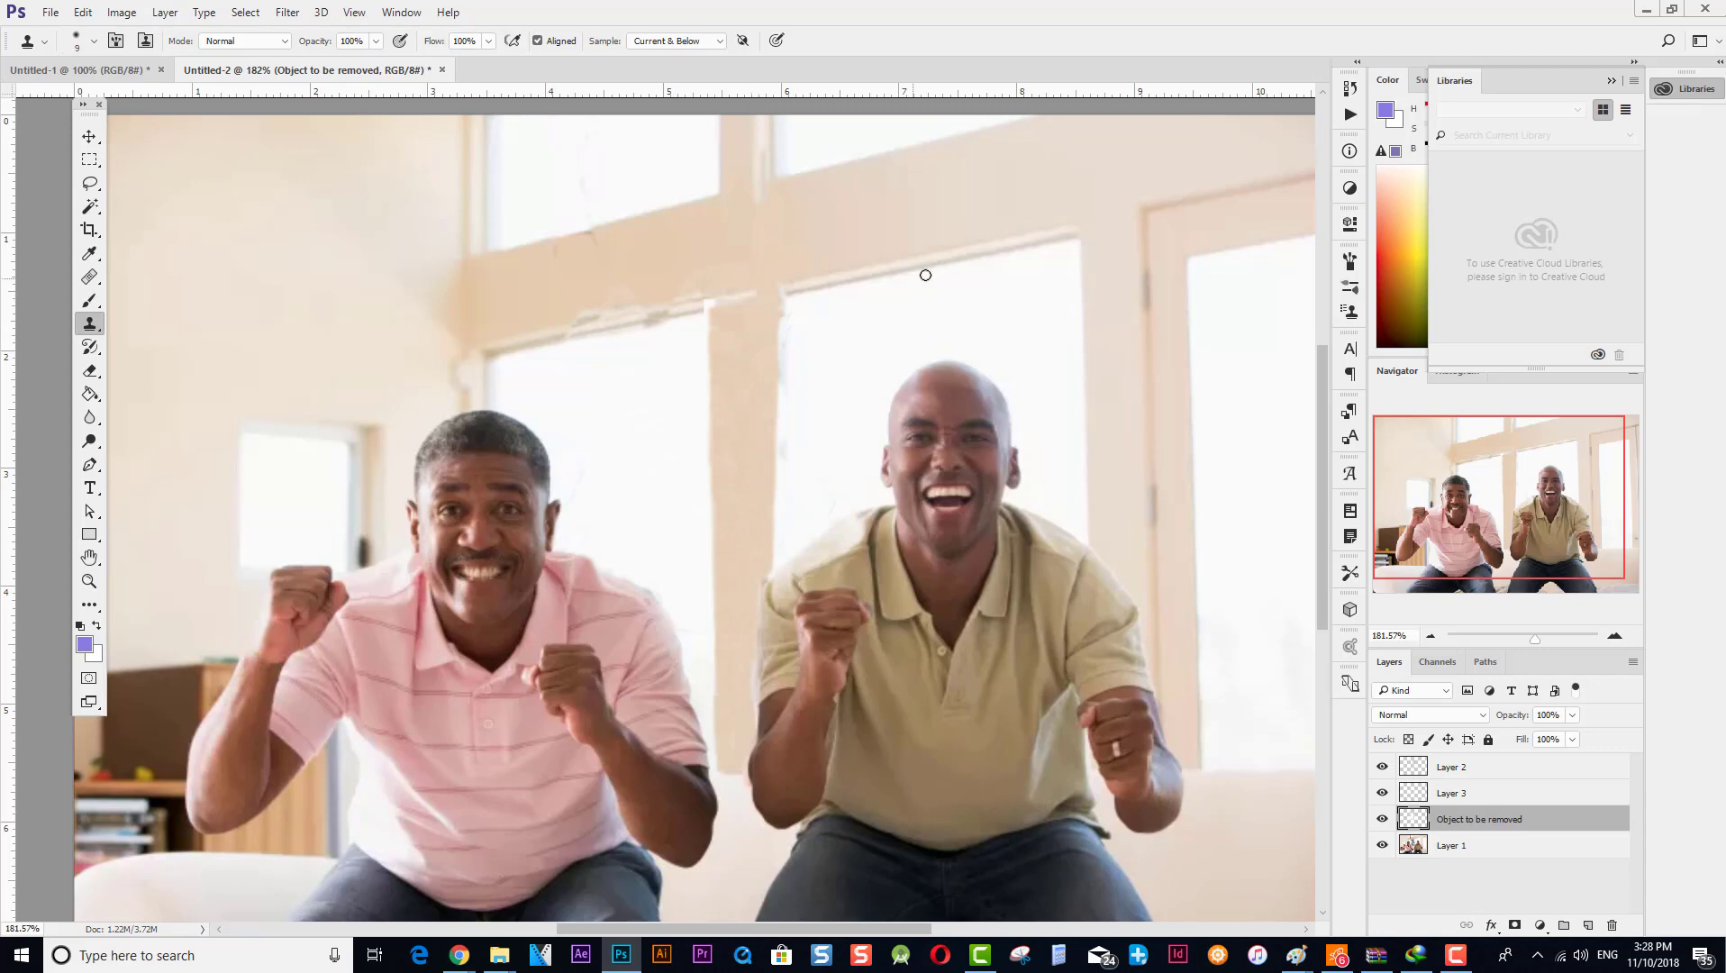
Sample the beam's clean lower edge above the right window and clone it along the ragged edge above the left window.
{"action": "scroll", "coordinate": [743, 404], "scroll_direction": "down", "scroll_amount": 5}
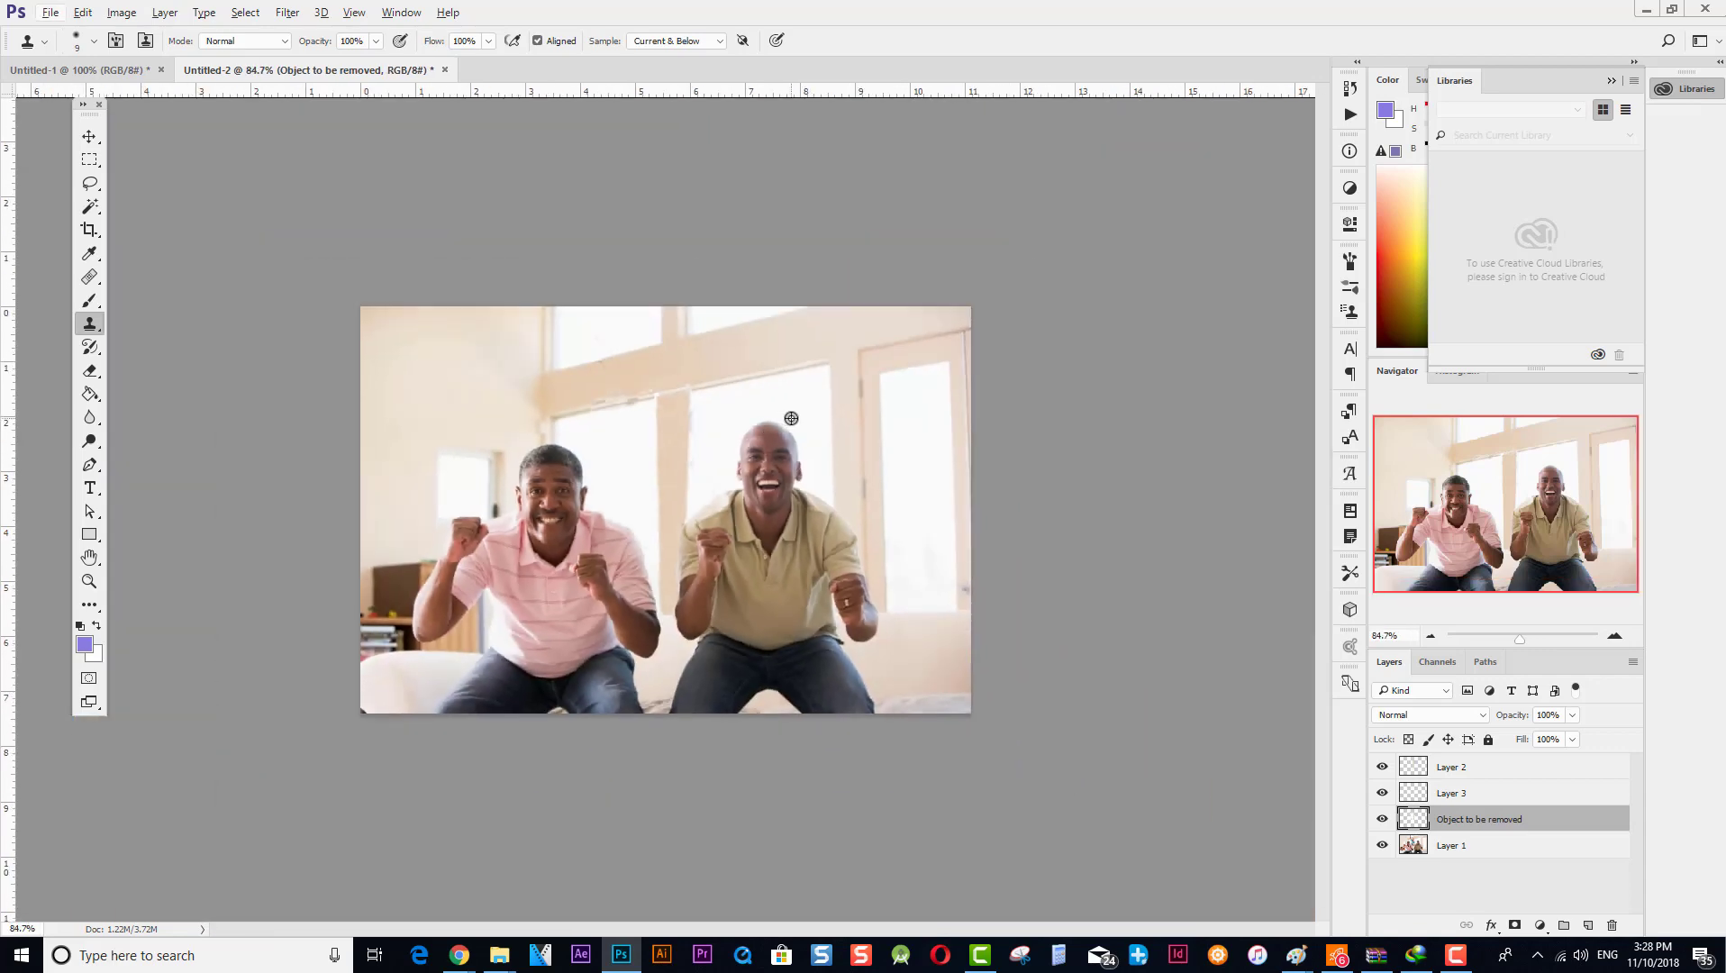
{"action": "scroll", "coordinate": [791, 418], "scroll_direction": "up", "scroll_amount": 5}
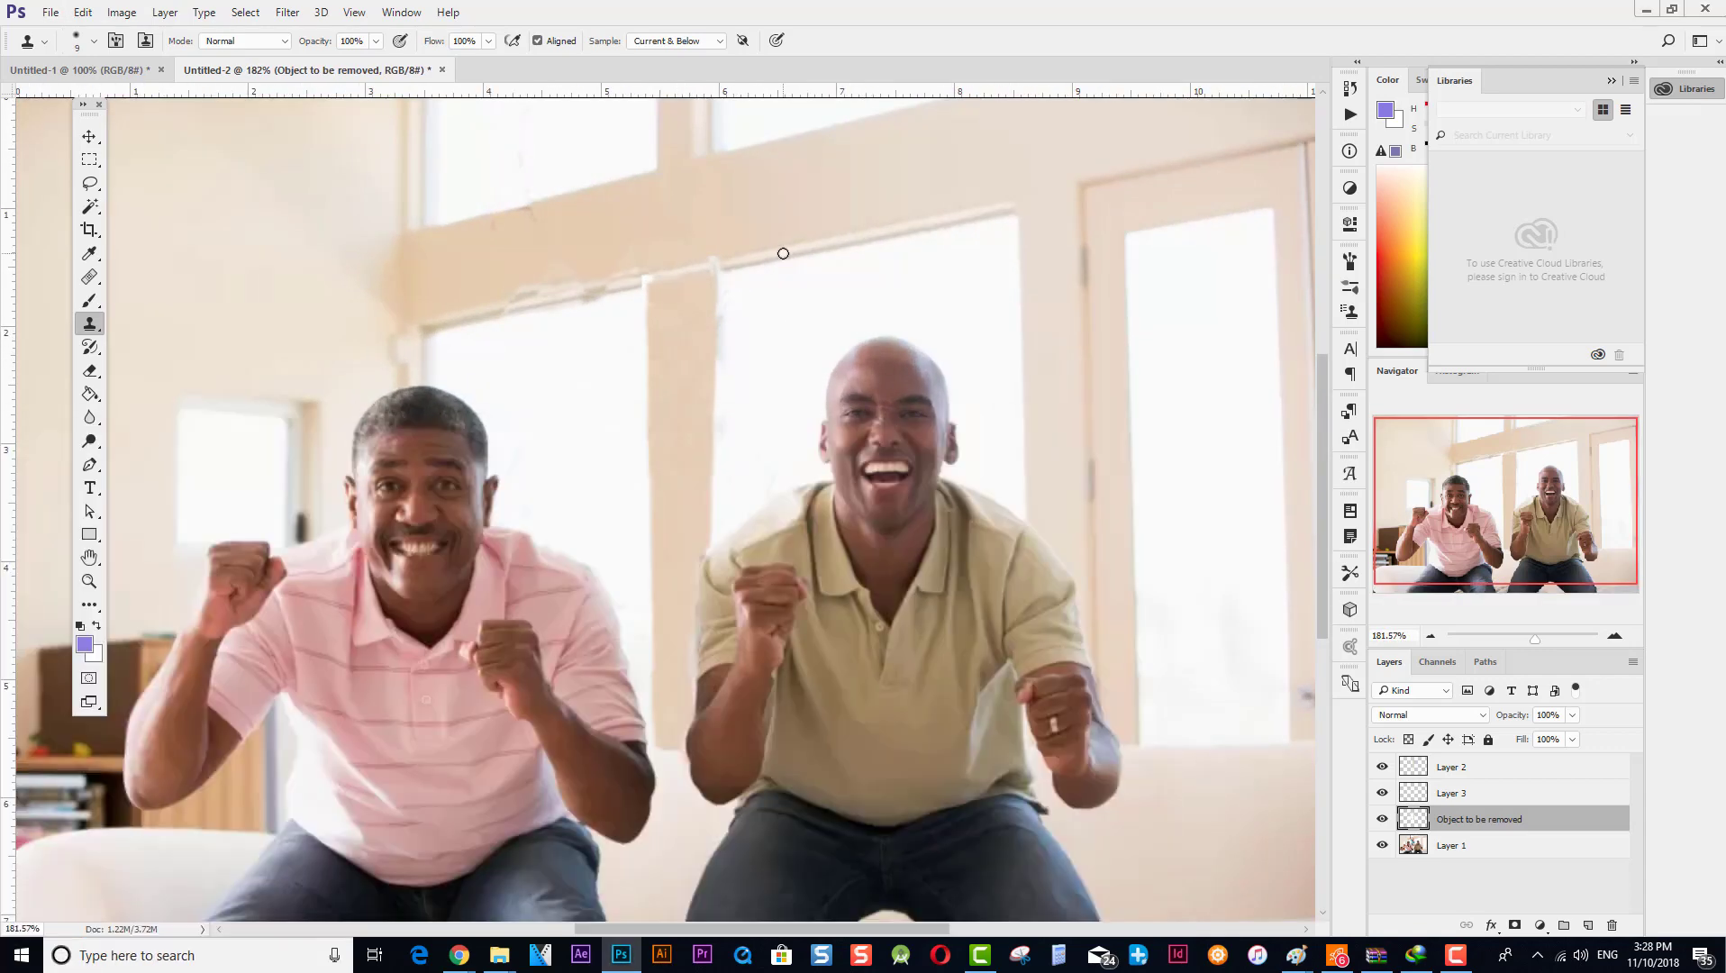
{"action": "mouse_move", "coordinate": [602, 290]}
{"action": "left_mouse_down"}
{"action": "mouse_move", "coordinate": [620, 277]}
{"action": "mouse_move", "coordinate": [517, 306]}
{"action": "mouse_move", "coordinate": [647, 281]}
{"action": "mouse_move", "coordinate": [607, 295]}
{"action": "left_mouse_up"}
{"action": "left_click", "coordinate": [816, 247], "text": "alt"}
{"action": "left_click", "coordinate": [787, 260], "text": "alt"}
{"action": "left_click", "coordinate": [807, 248], "text": "alt"}
{"action": "left_click_drag", "start_coordinate": [469, 316], "coordinate": [442, 321]}
{"action": "left_click_drag", "start_coordinate": [603, 298], "coordinate": [442, 320]}
{"action": "scroll", "coordinate": [713, 343], "scroll_direction": "down", "scroll_amount": 4}
{"action": "scroll", "coordinate": [713, 343], "scroll_direction": "up", "scroll_amount": 6}
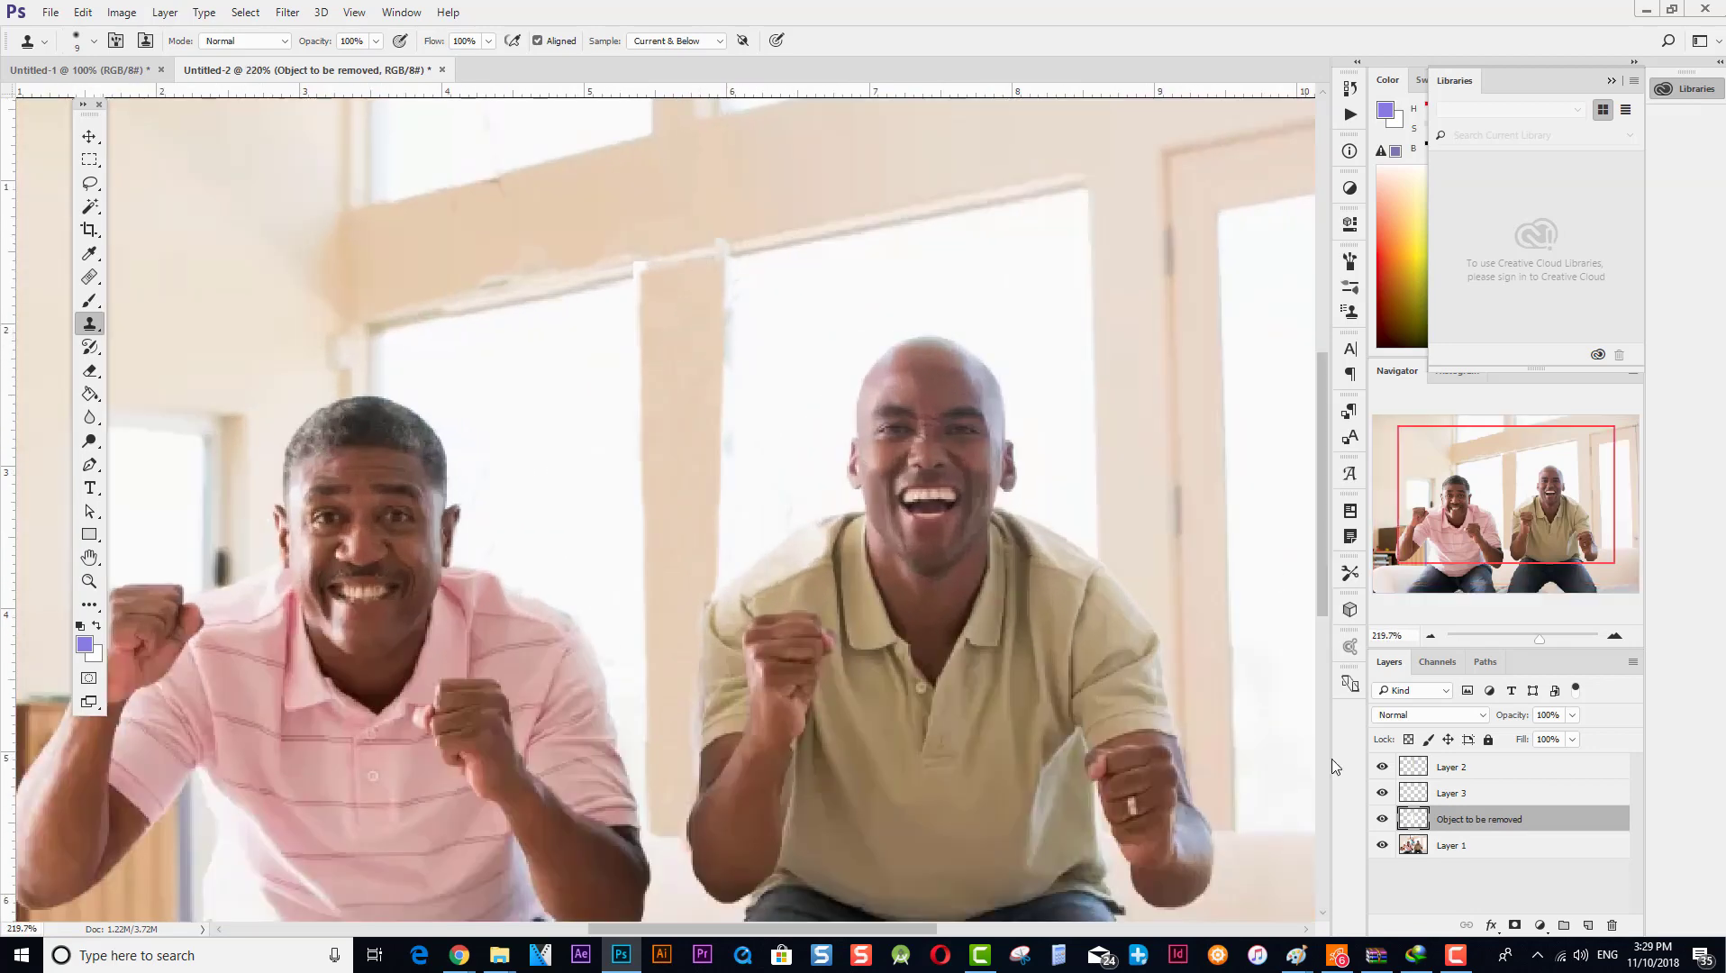
On Layer 3, clone the beam's lower edge across the top of the post to join the edges over both windows.
{"action": "left_click", "coordinate": [1451, 793]}
{"action": "left_click_drag", "start_coordinate": [705, 261], "coordinate": [621, 275]}
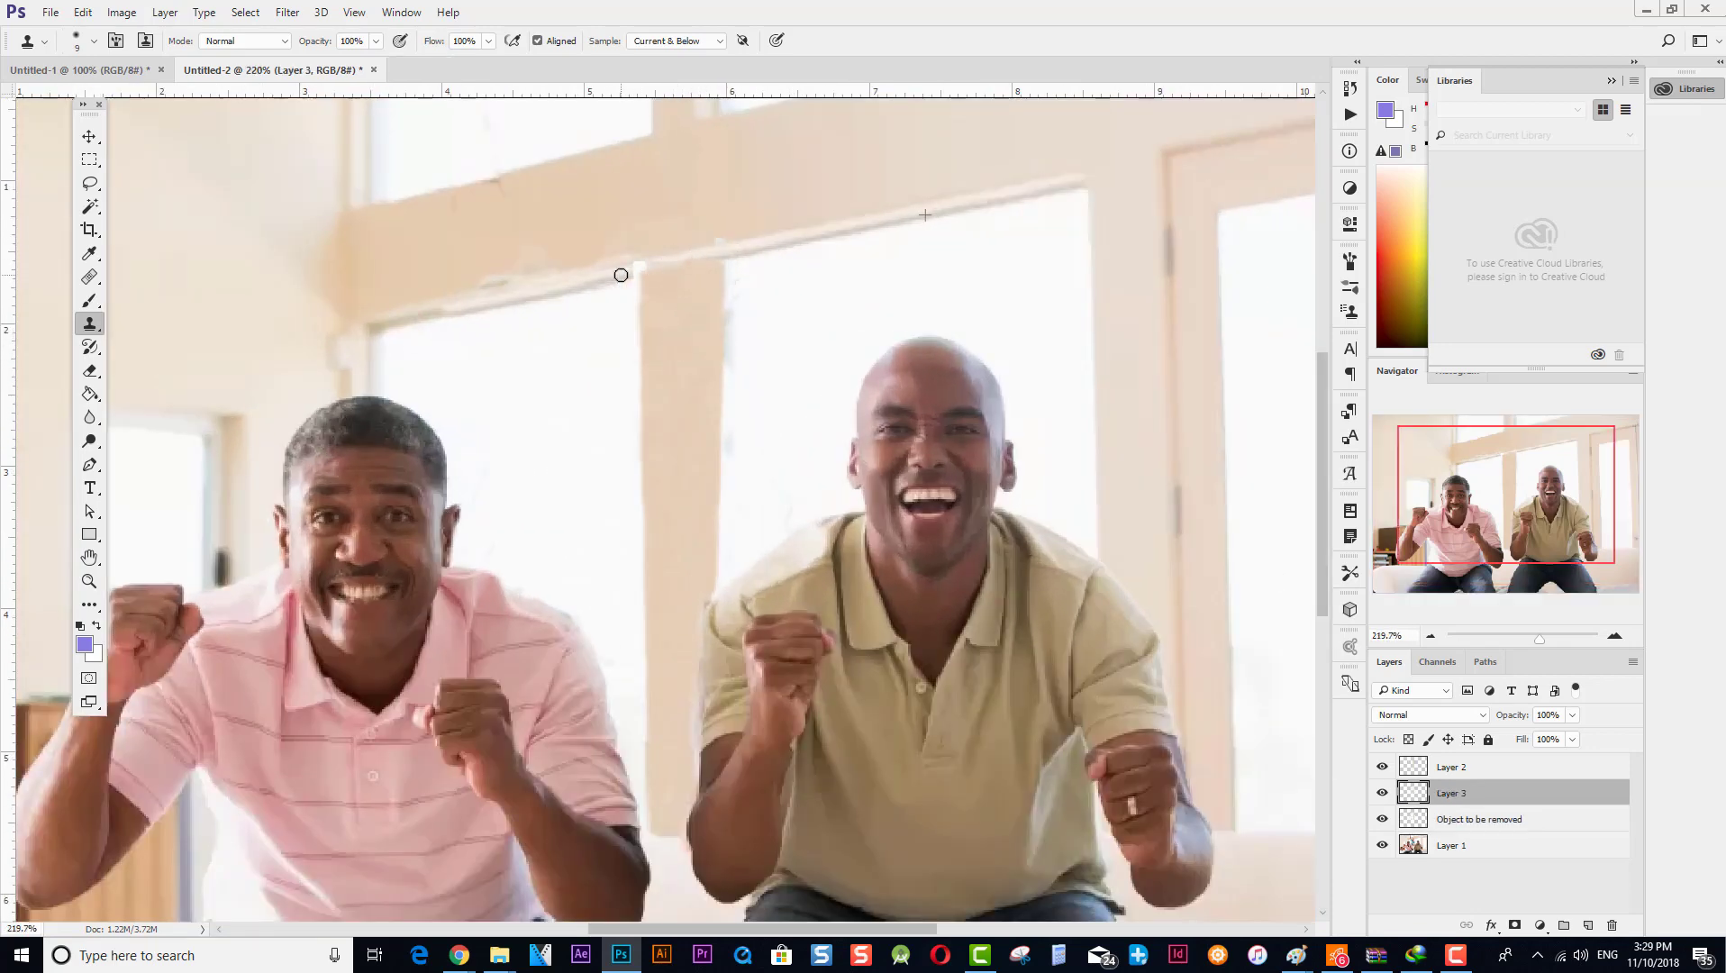
{"action": "scroll", "coordinate": [632, 269], "scroll_direction": "down", "scroll_amount": 4}
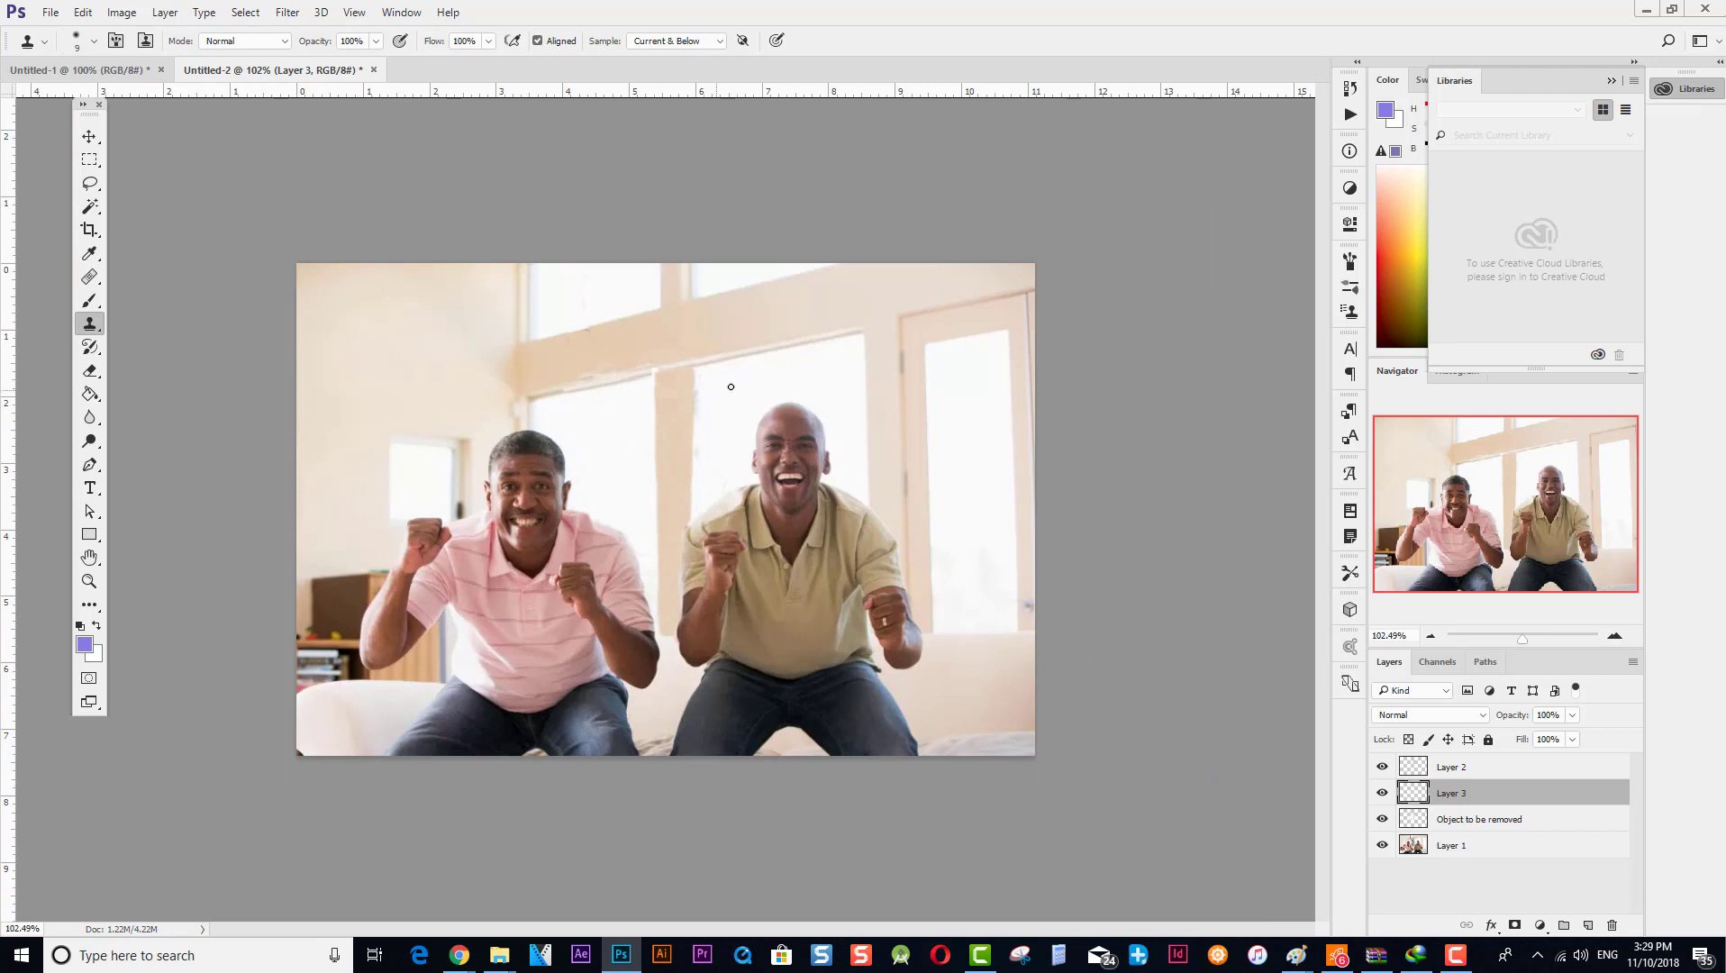
{"action": "scroll", "coordinate": [731, 386], "scroll_direction": "up", "scroll_amount": 2}
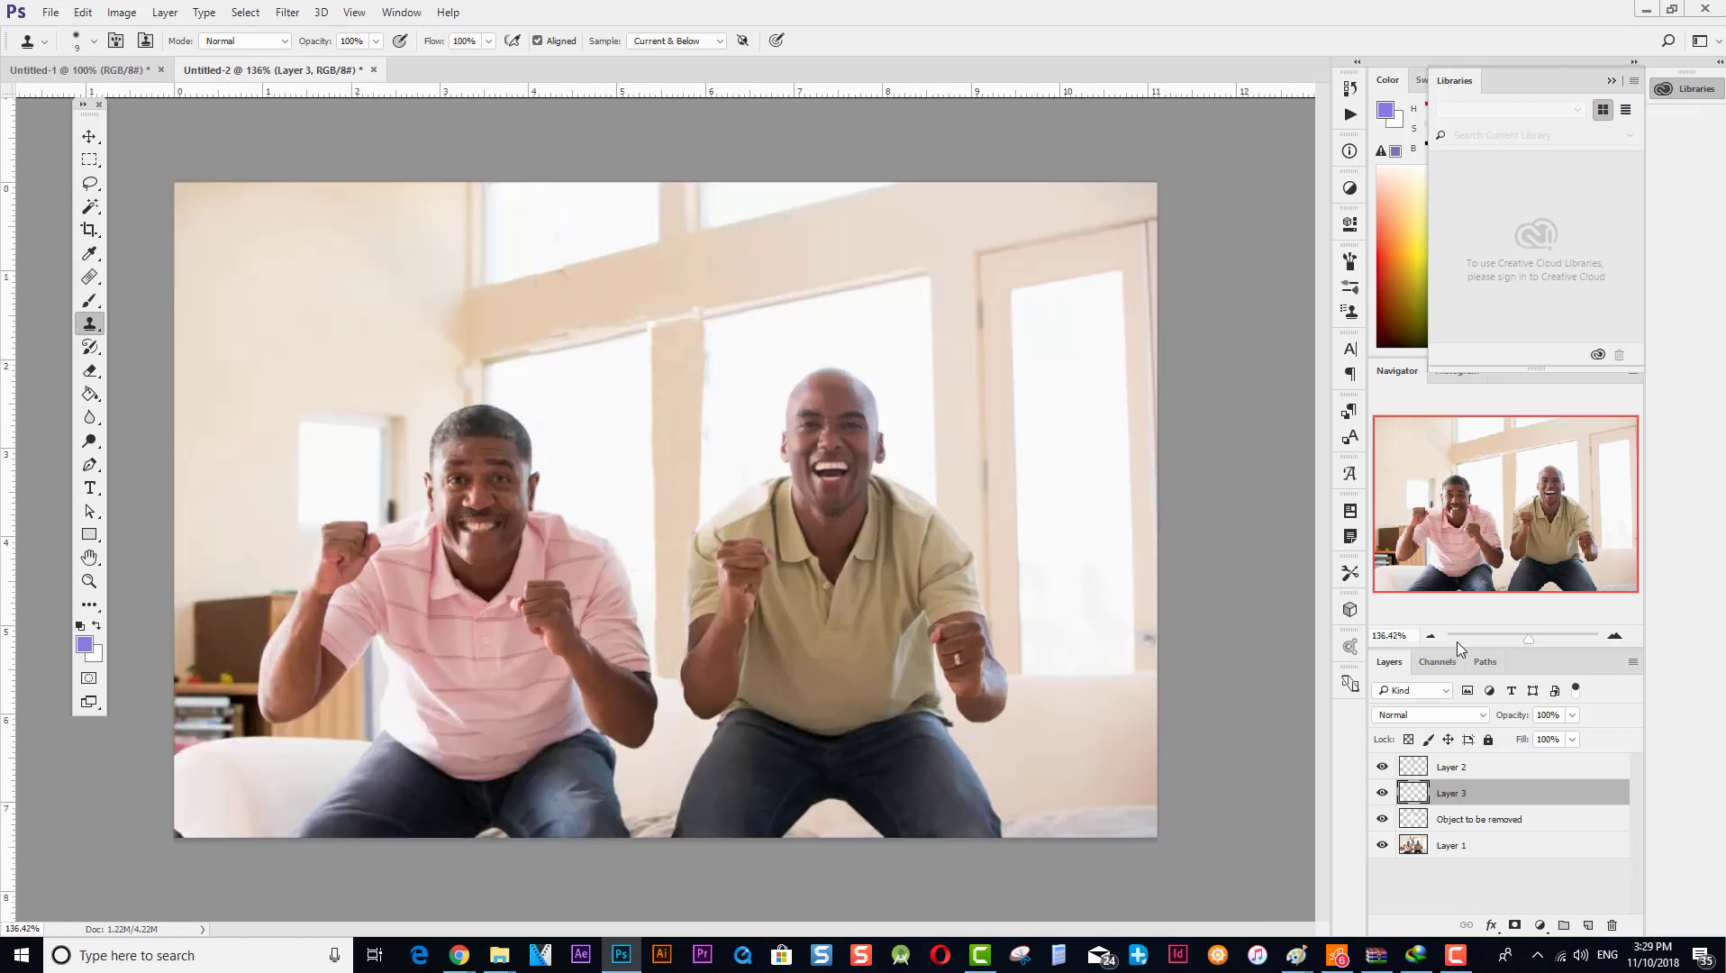
On Layer 2, retouch the post's upper right edge with samples from the upper post and the window glass.
{"action": "key", "text": "alt+bracketright"}
{"action": "mouse_move", "coordinate": [702, 349]}
{"action": "left_mouse_down"}
{"action": "mouse_move", "coordinate": [703, 425]}
{"action": "mouse_move", "coordinate": [701, 379]}
{"action": "left_mouse_up"}
{"action": "left_click", "coordinate": [691, 196], "text": "alt"}
{"action": "left_click", "coordinate": [741, 366], "text": "alt"}
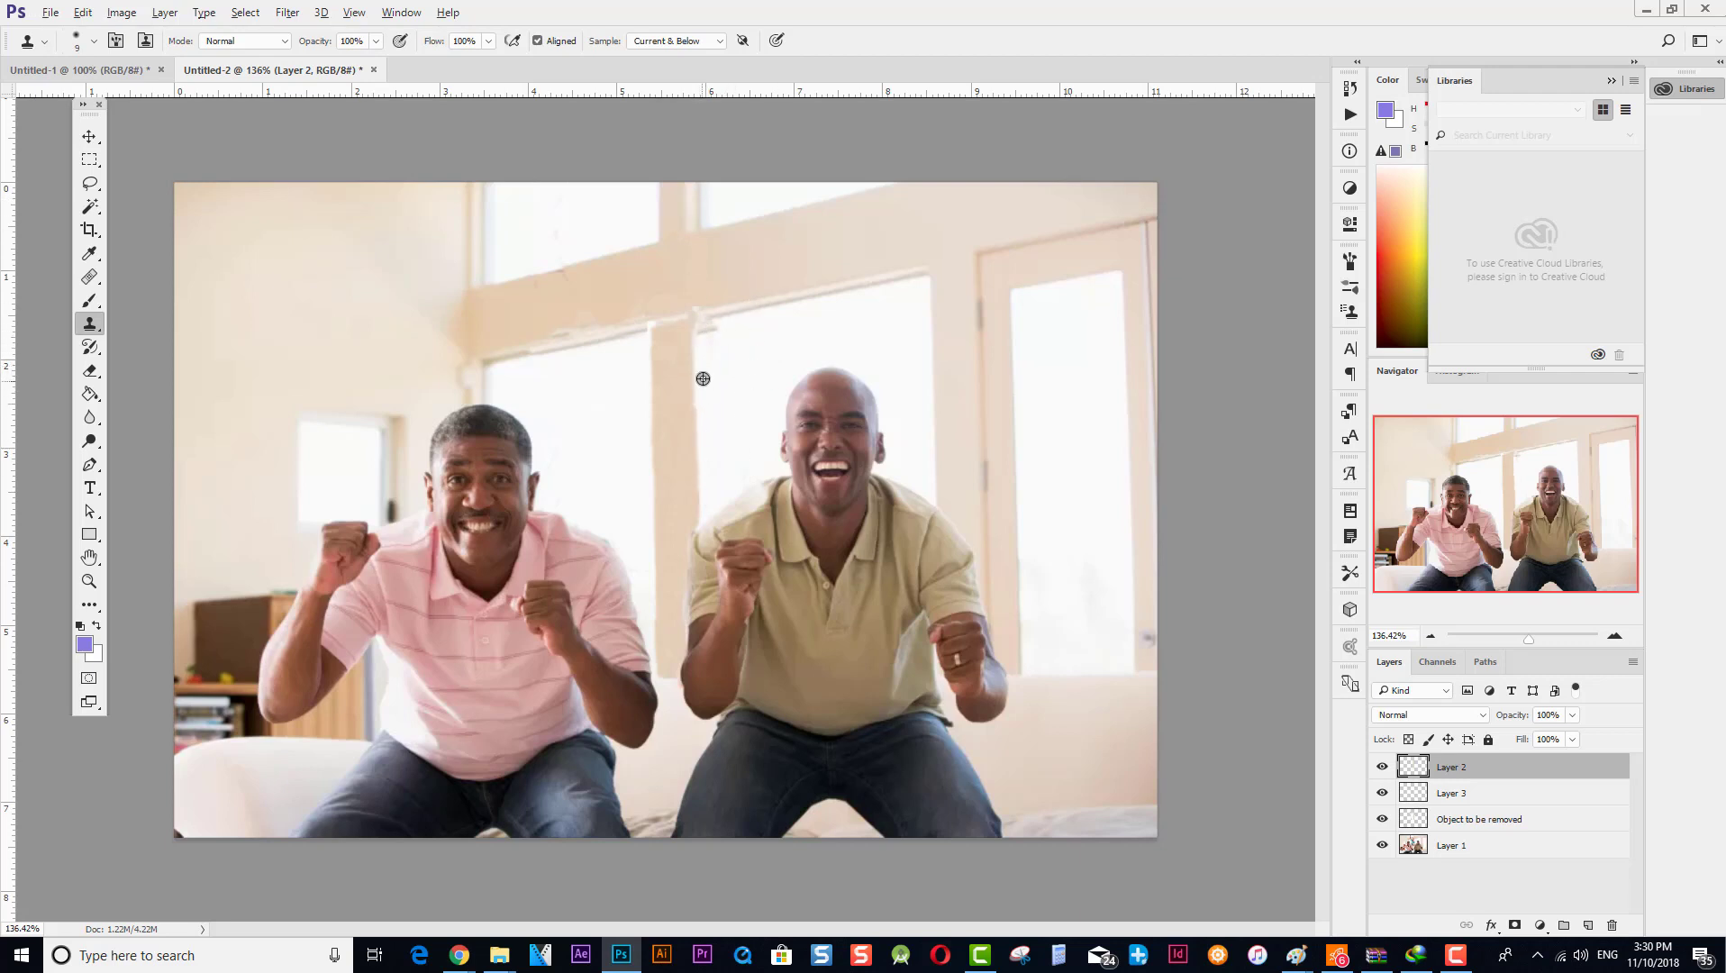
{"action": "key", "text": "ctrl+plus"}
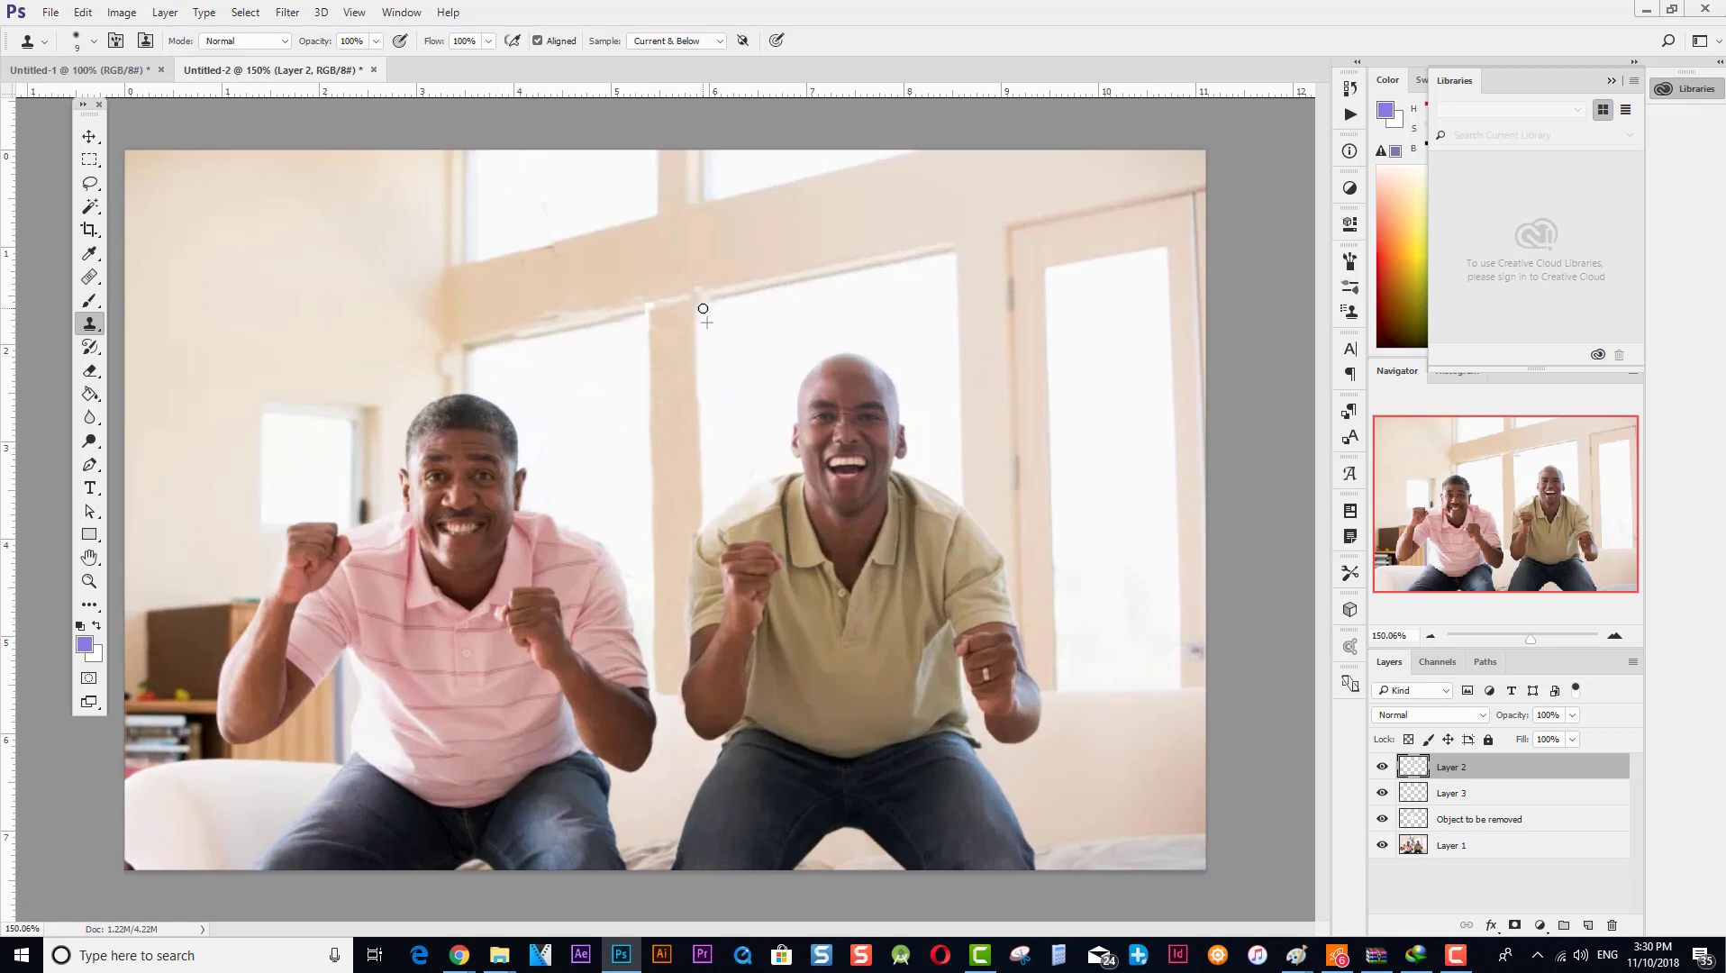
{"action": "mouse_move", "coordinate": [703, 308]}
{"action": "left_mouse_down"}
{"action": "mouse_move", "coordinate": [714, 321]}
{"action": "mouse_move", "coordinate": [692, 291]}
{"action": "left_mouse_up"}
Sample the beige beam and clone it over the broken light line from the left window's top to the post.
{"action": "scroll", "coordinate": [698, 392], "scroll_direction": "down", "scroll_amount": 5}
{"action": "scroll", "coordinate": [663, 385], "scroll_direction": "up", "scroll_amount": 5}
{"action": "left_click", "coordinate": [654, 291], "text": "alt"}
{"action": "mouse_move", "coordinate": [531, 310]}
{"action": "left_mouse_down"}
{"action": "mouse_move", "coordinate": [874, 253]}
{"action": "mouse_move", "coordinate": [683, 285]}
{"action": "left_mouse_up"}
Resample near the left window's upper corner and clone along its top edge to straighten the border with the beam.
{"action": "left_click", "coordinate": [489, 336], "text": "alt"}
{"action": "left_click_drag", "start_coordinate": [518, 334], "coordinate": [636, 311]}
{"action": "left_click", "coordinate": [472, 346], "text": "alt"}
{"action": "left_click", "coordinate": [545, 311], "text": "alt"}
{"action": "left_click_drag", "start_coordinate": [505, 337], "coordinate": [644, 312]}
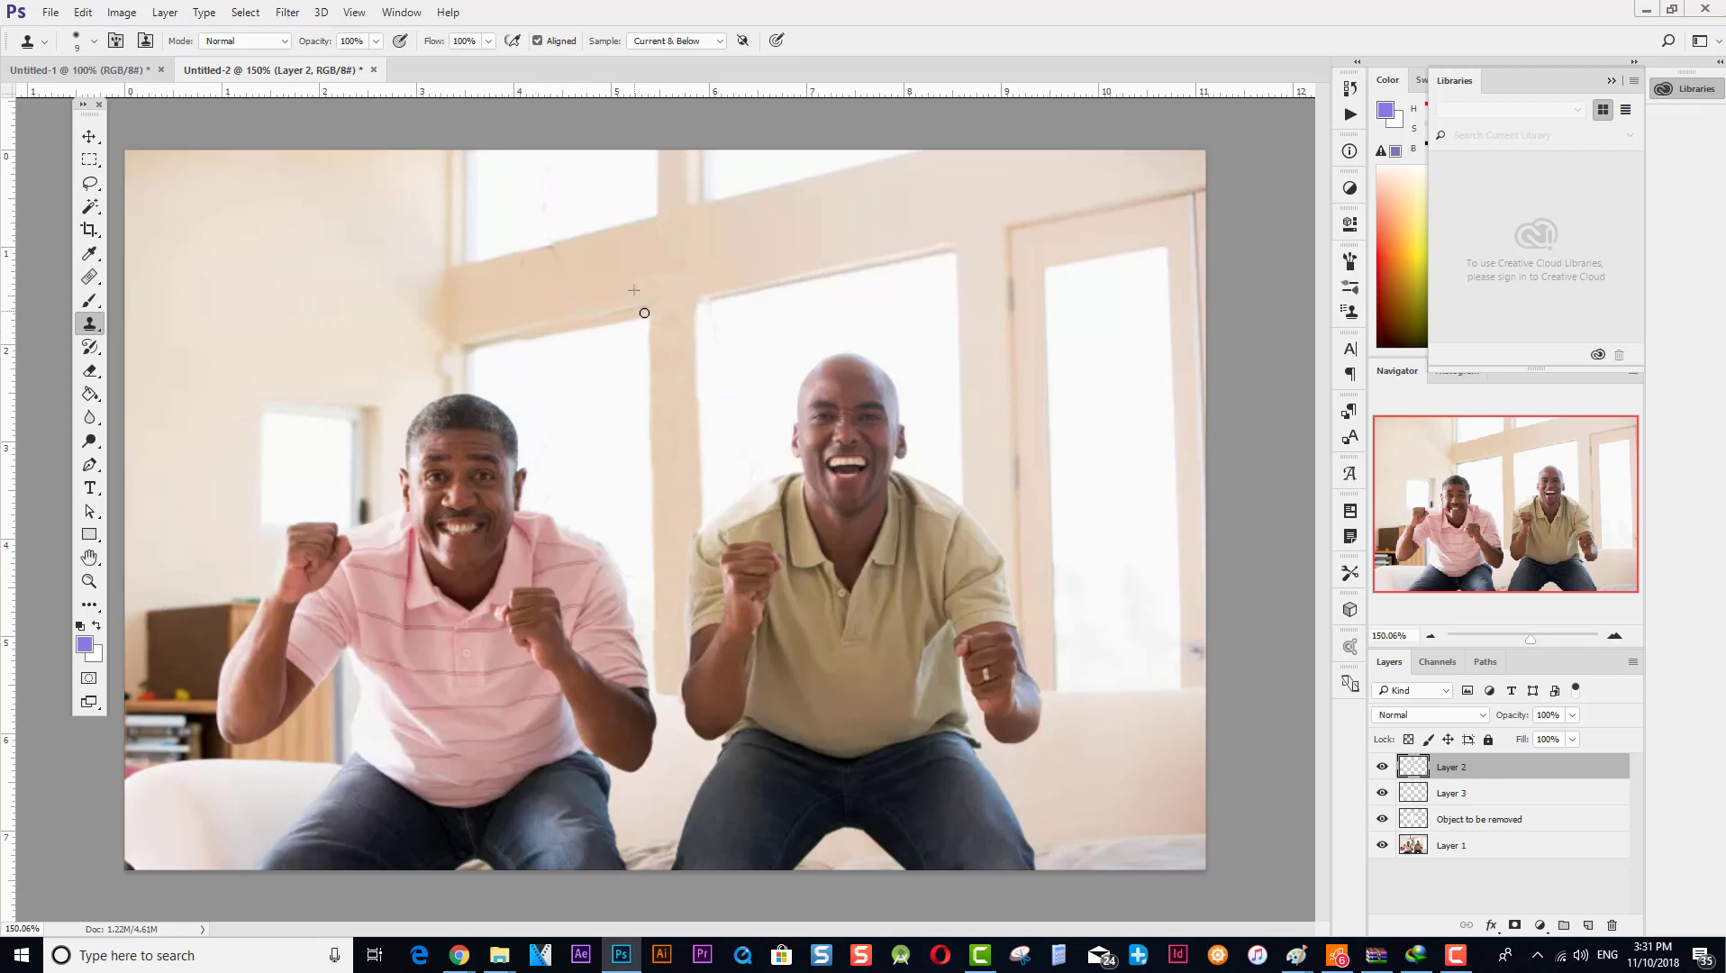
Sample the right window's glass and clone it down the post's right edge from the beam to the man's shoulder.
{"action": "scroll", "coordinate": [641, 280], "scroll_direction": "up", "scroll_amount": 3}
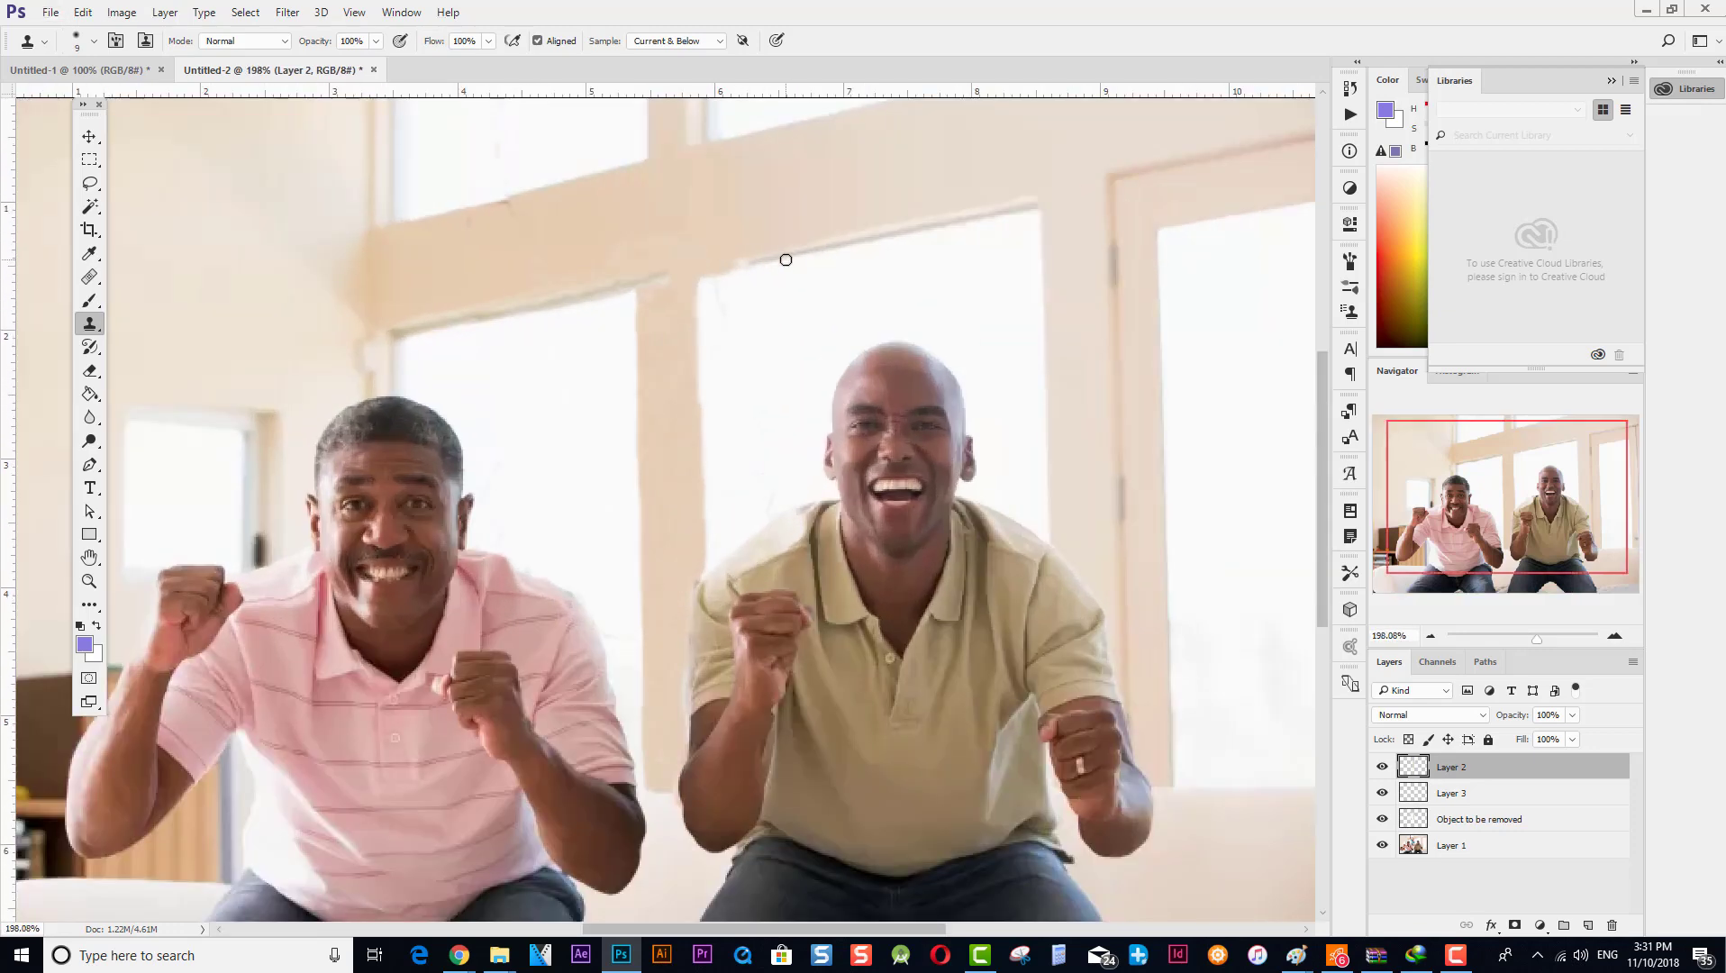
{"action": "left_click", "coordinate": [762, 307], "text": "alt"}
{"action": "left_click_drag", "start_coordinate": [718, 281], "coordinate": [715, 420]}
{"action": "left_click", "coordinate": [736, 393], "text": "alt"}
{"action": "left_click_drag", "start_coordinate": [709, 343], "coordinate": [711, 433]}
{"action": "left_click", "coordinate": [726, 427], "text": "alt"}
{"action": "left_click_drag", "start_coordinate": [711, 527], "coordinate": [713, 477]}
Inspect the retouched photo as a whole and close up, and compare it with the original image in the browser.
{"action": "scroll", "coordinate": [712, 486], "scroll_direction": "down", "scroll_amount": 3}
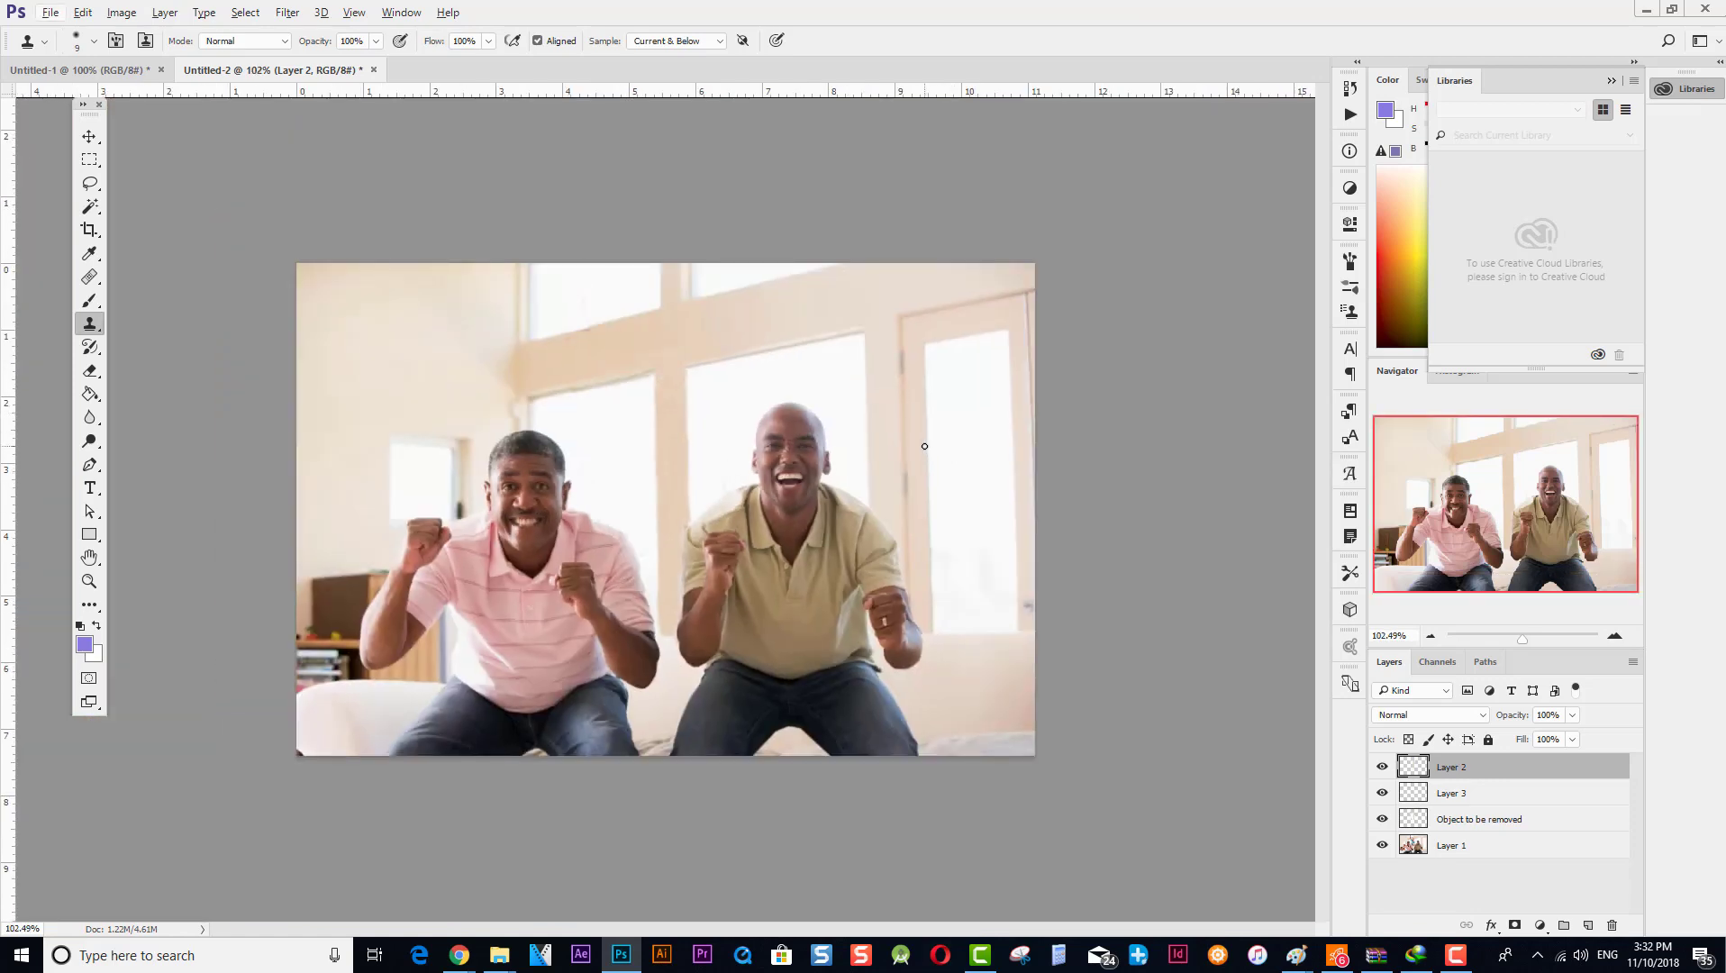
{"action": "scroll", "coordinate": [675, 389], "scroll_direction": "up", "scroll_amount": 3}
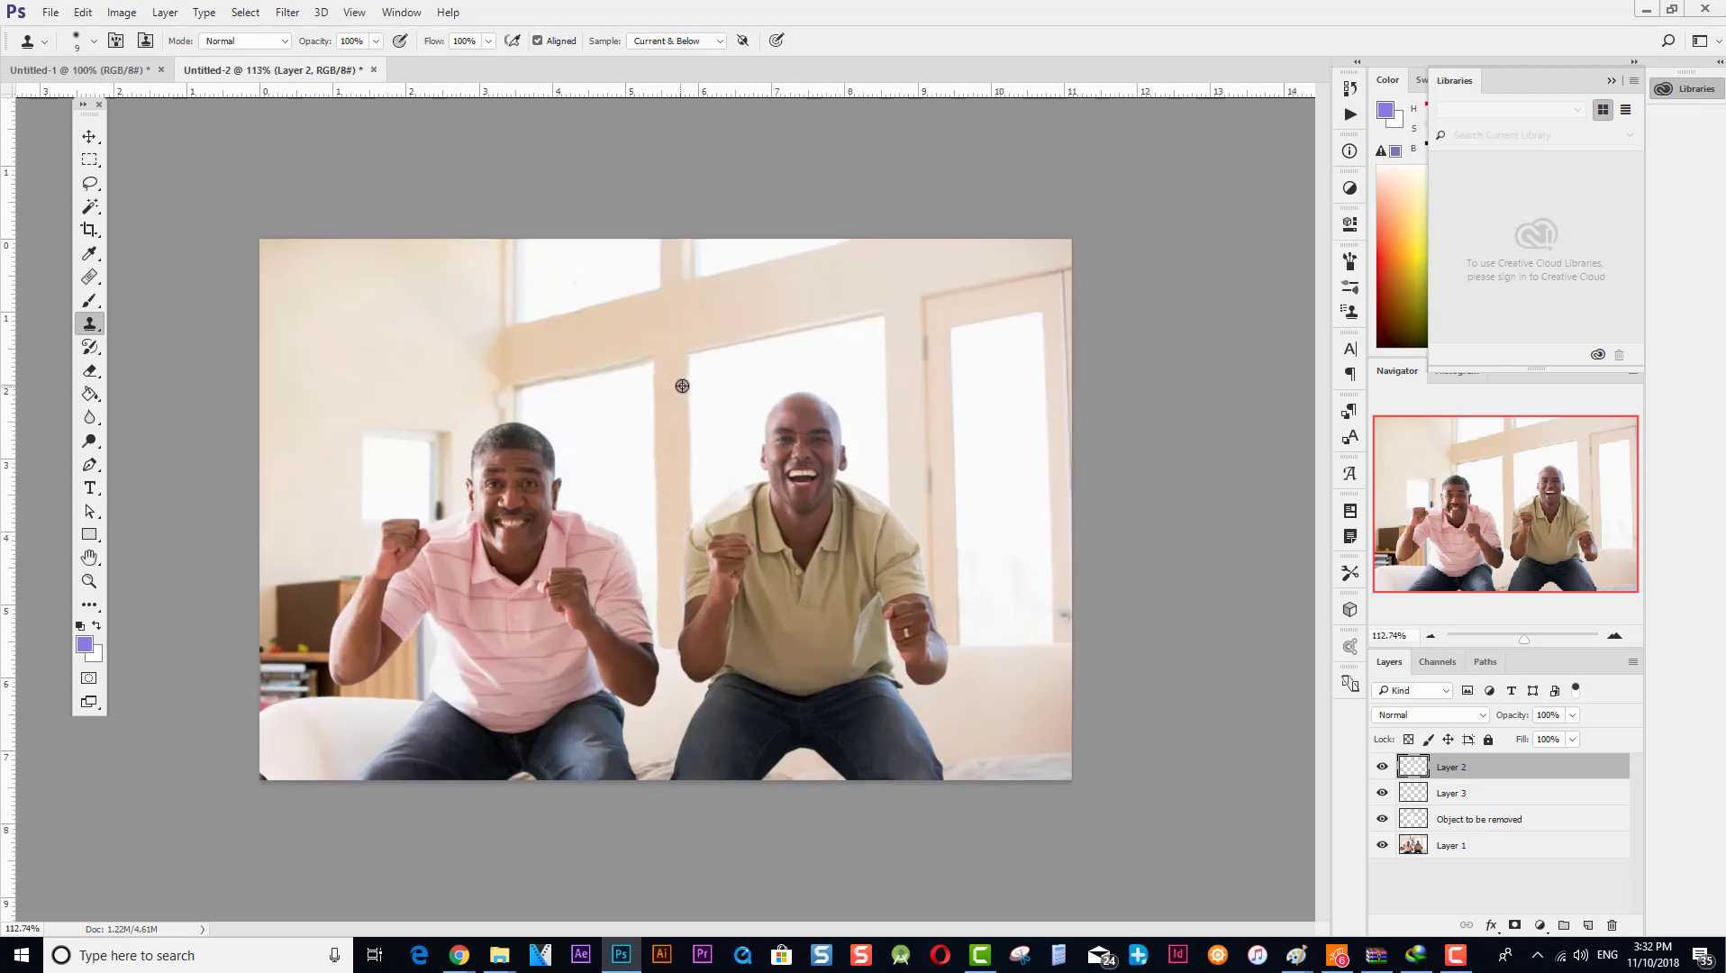
{"action": "scroll", "coordinate": [729, 317], "scroll_direction": "down", "scroll_amount": 3}
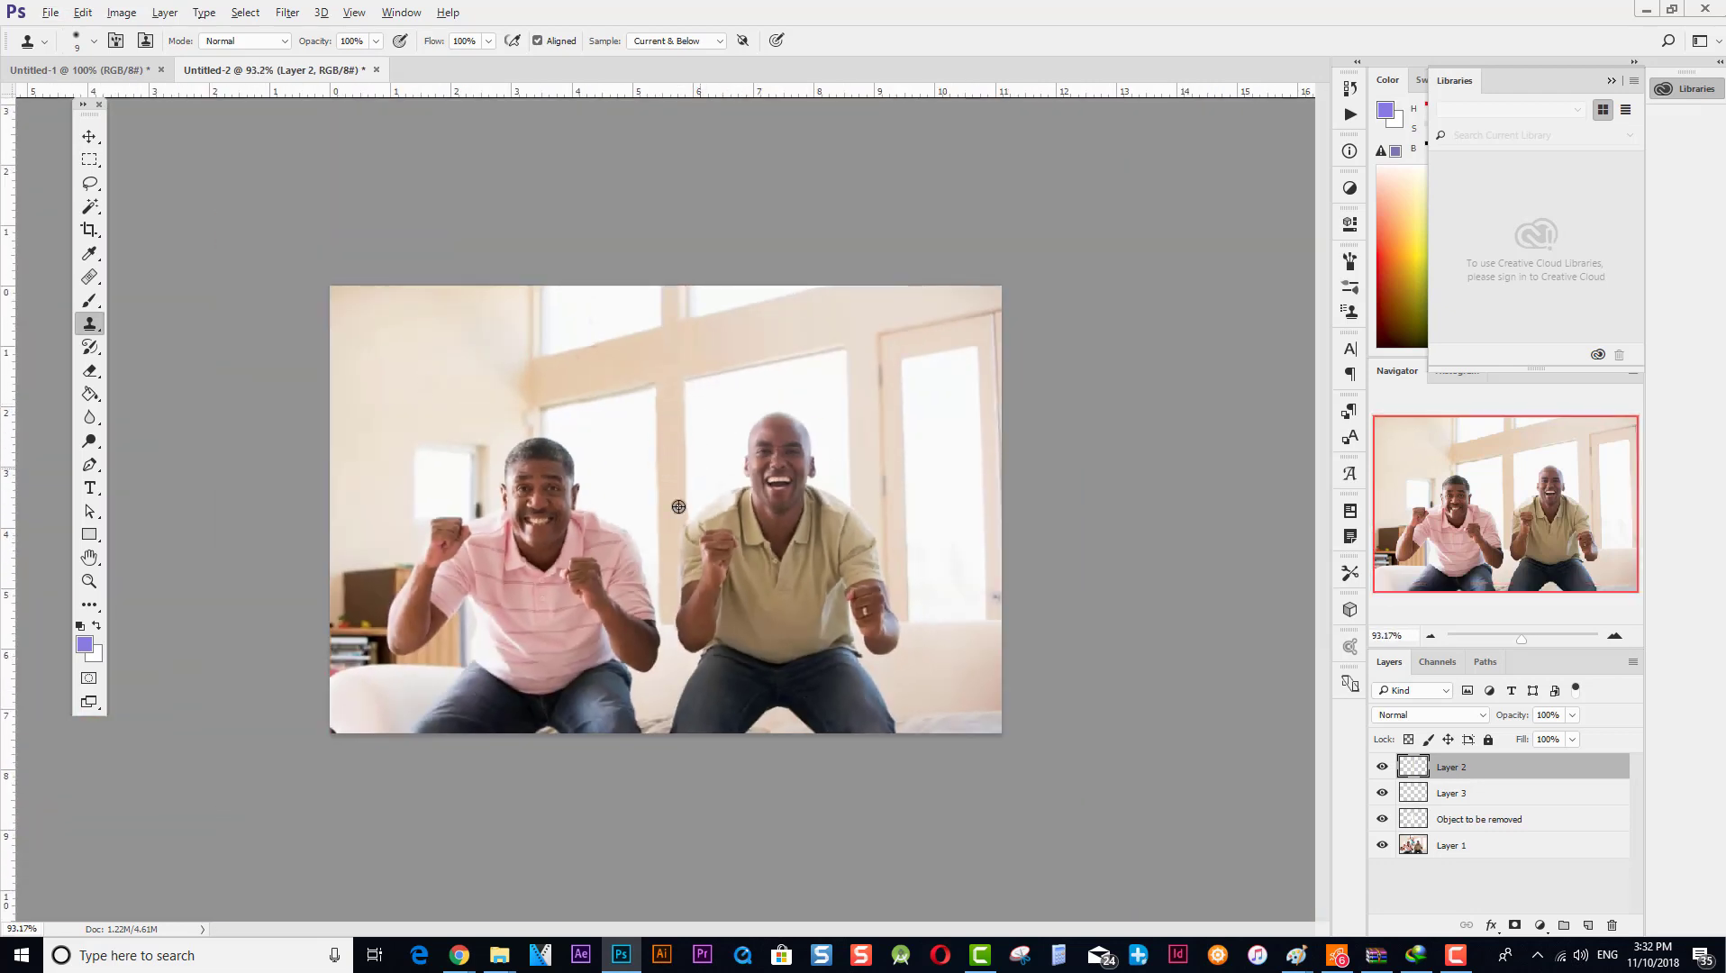
{"action": "scroll", "coordinate": [678, 506], "scroll_direction": "up", "scroll_amount": 3}
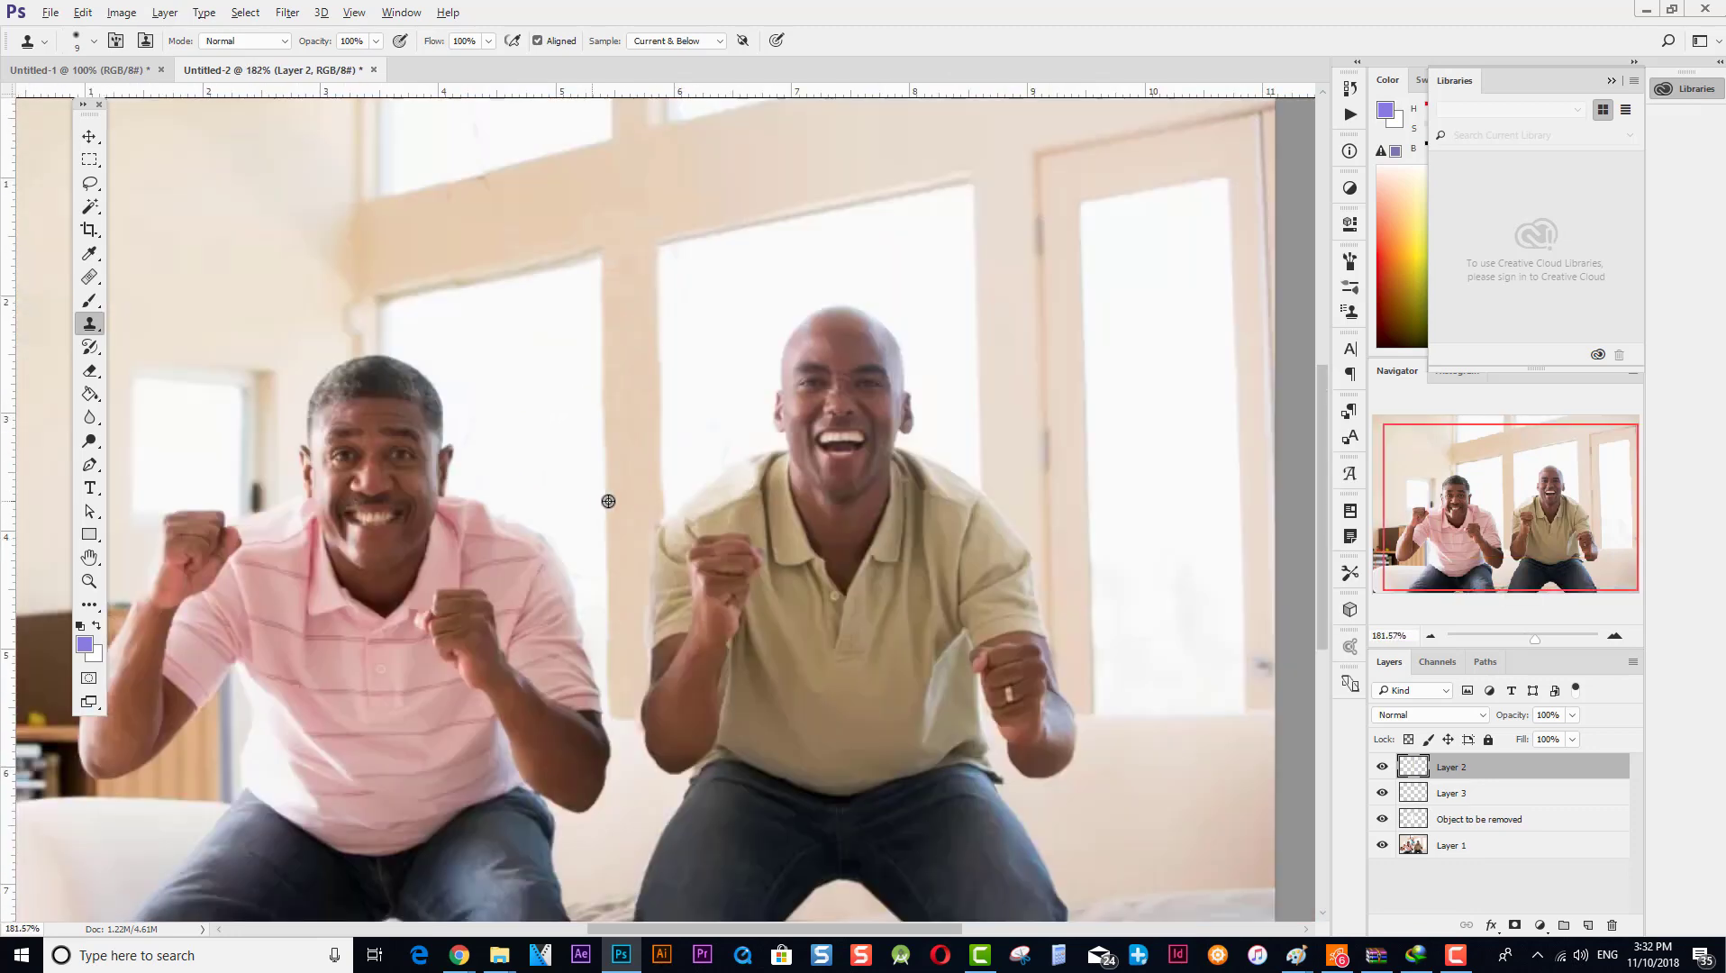
{"action": "scroll", "coordinate": [608, 501], "scroll_direction": "down", "scroll_amount": 1}
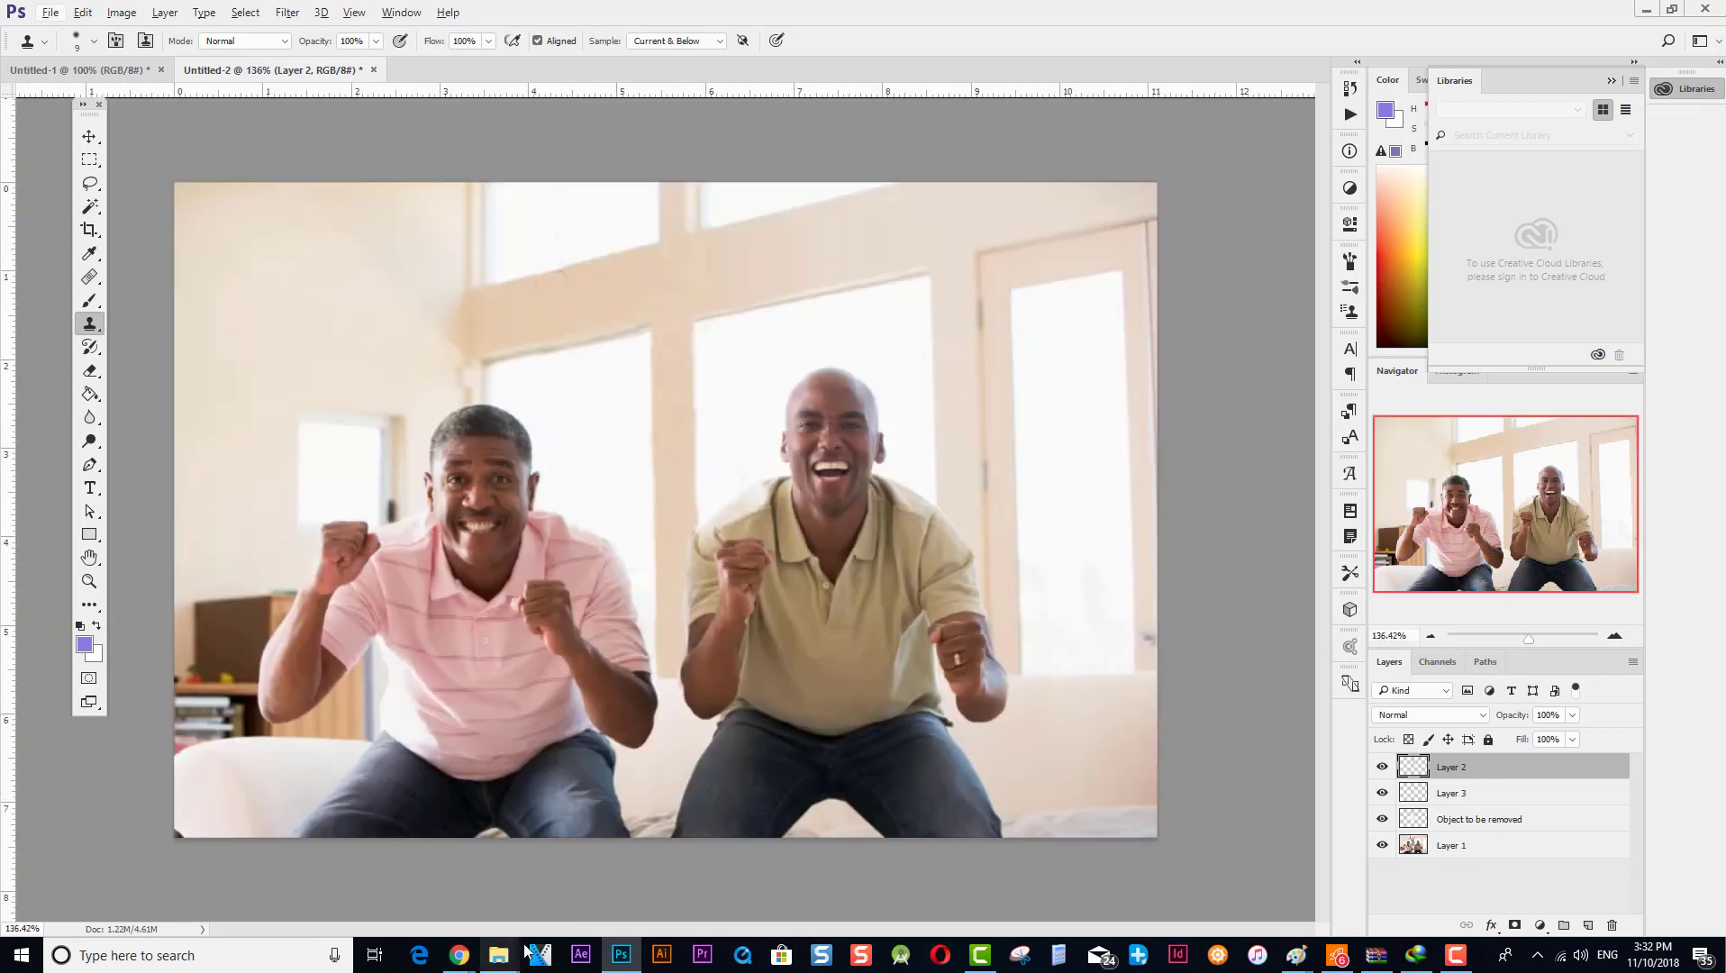
{"action": "left_click", "coordinate": [51, 12]}
{"action": "key", "text": "alt+Tab"}
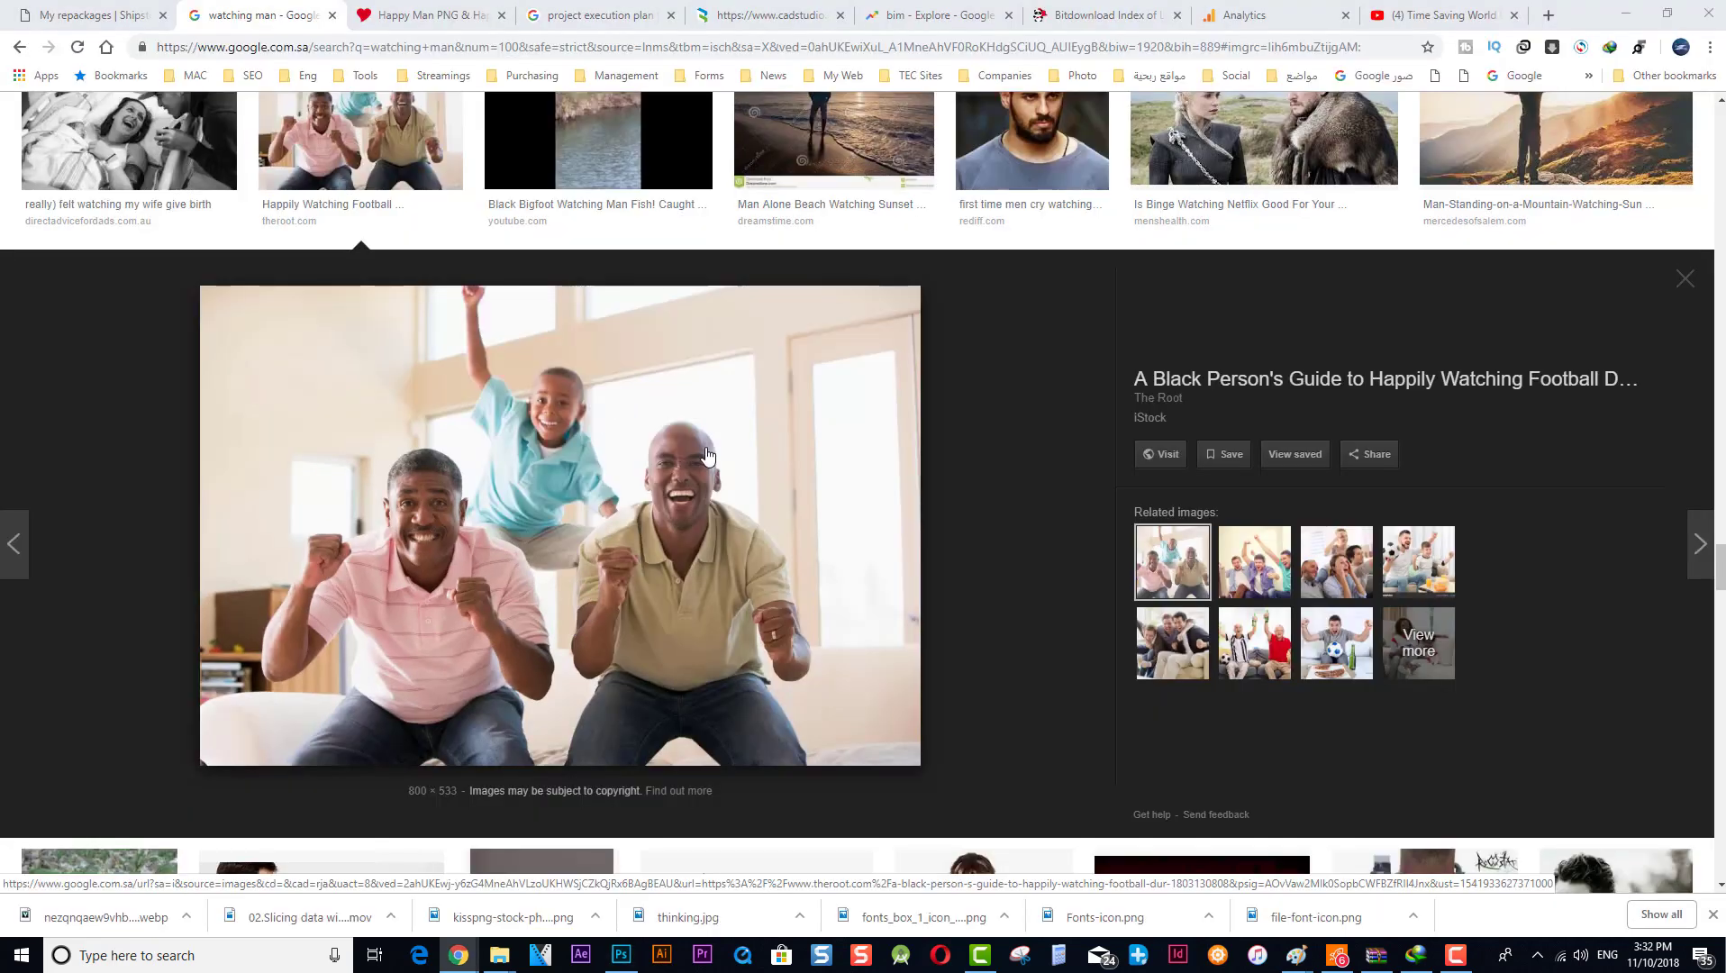
{"action": "key", "text": "alt+Tab"}
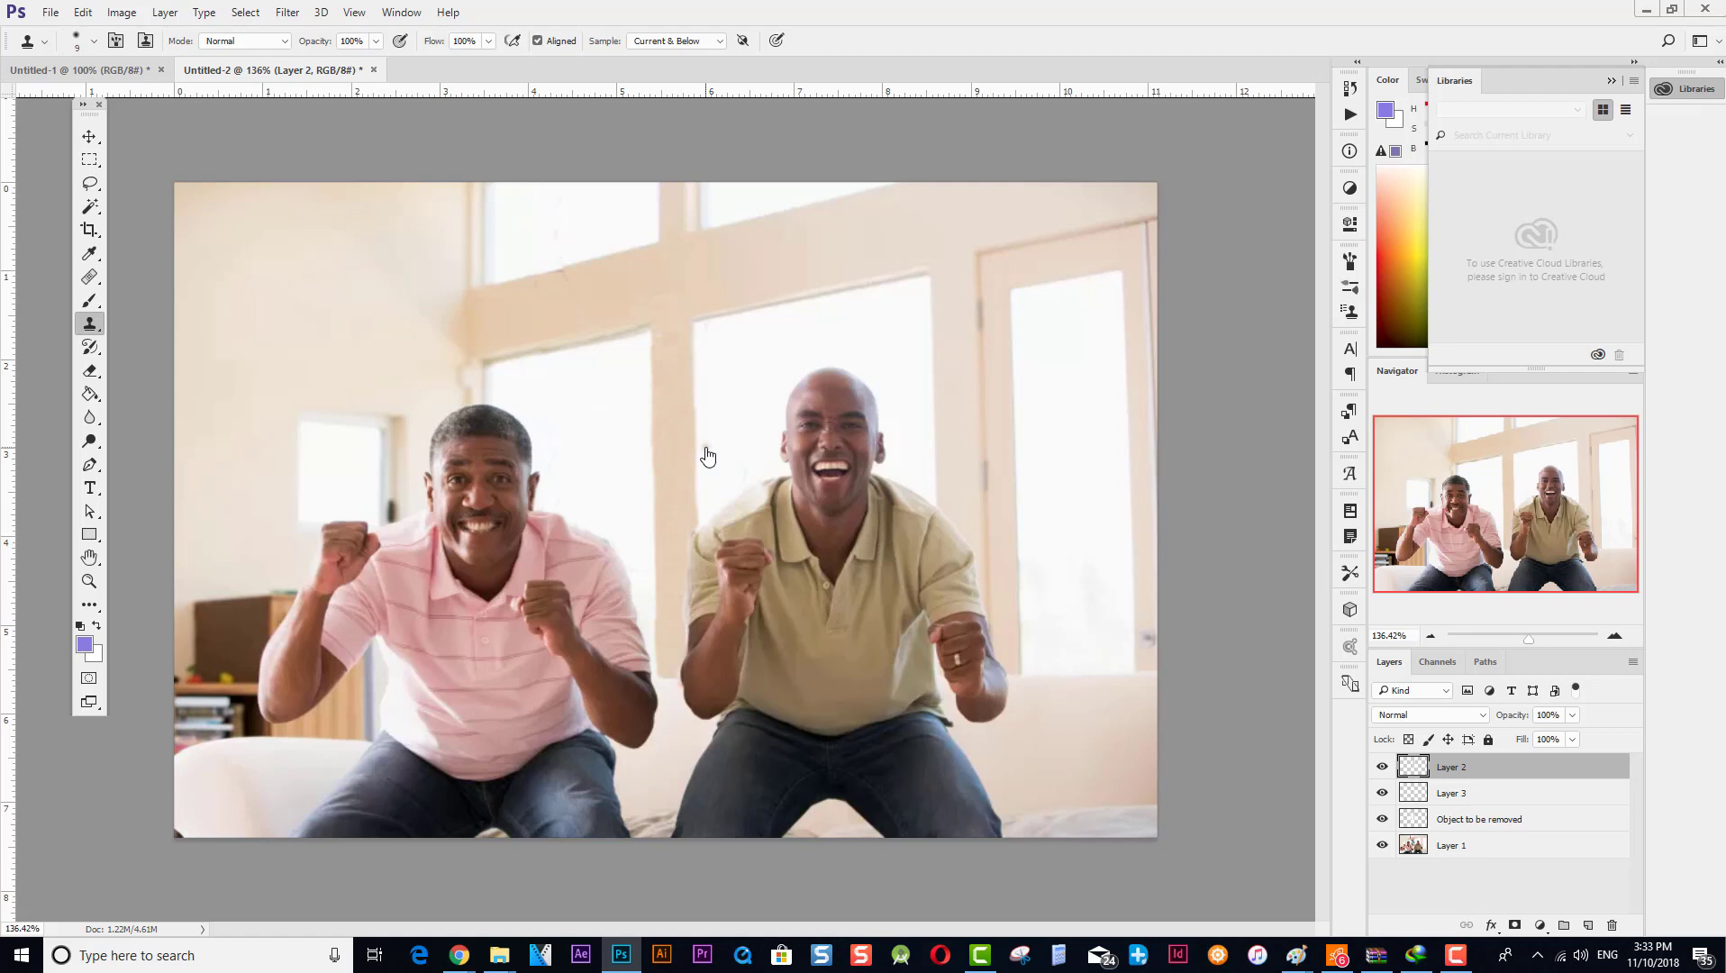